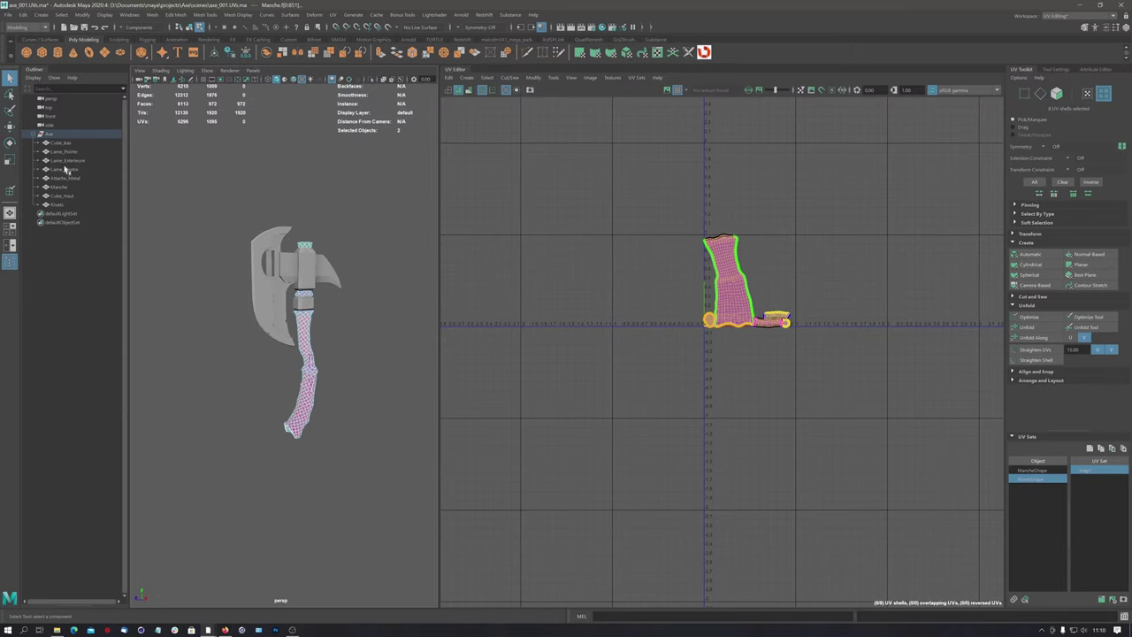
Select the blade pieces Lame_Centre and Lame_Exterieure and isolate them in the perspective view
shift+click(266, 296)
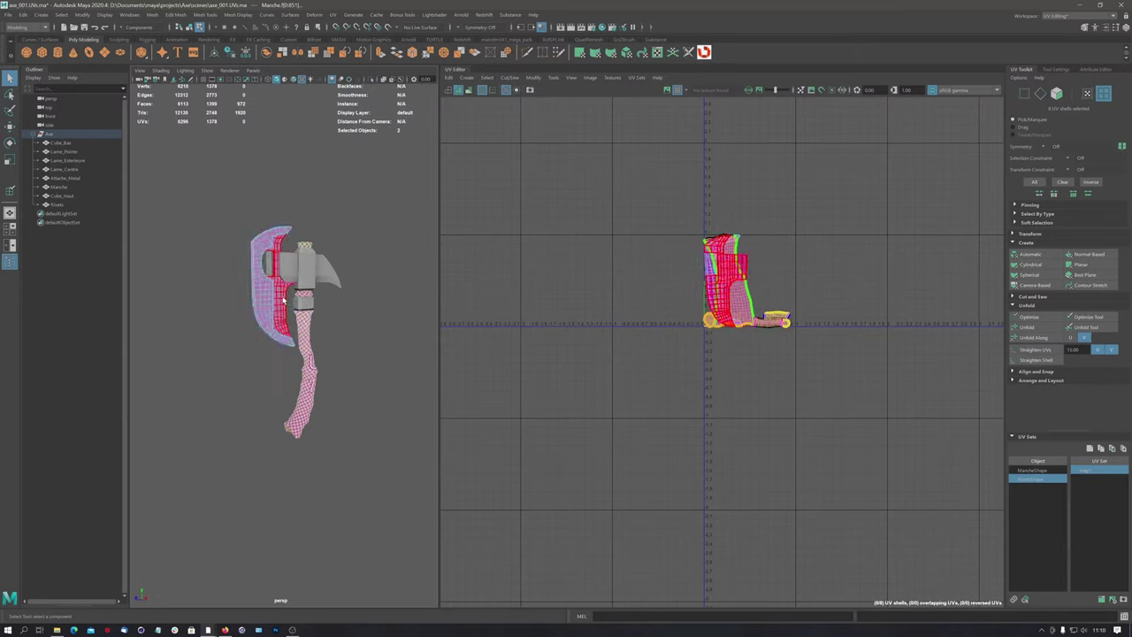
click(270, 303)
right_drag(265, 303, 297, 257)
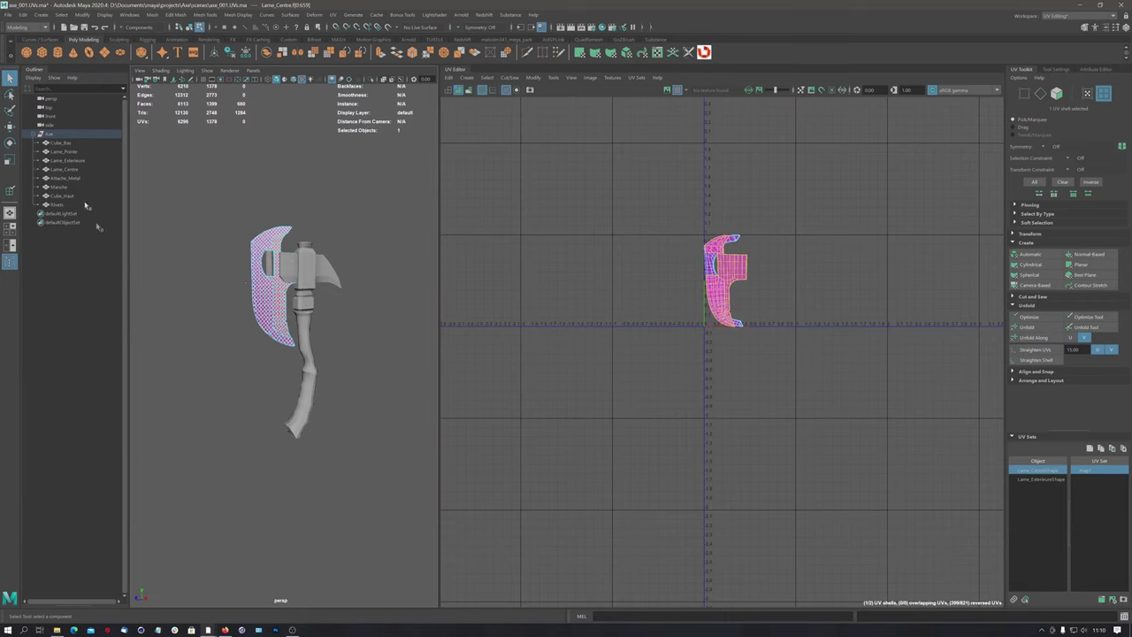
shift+click(251, 312)
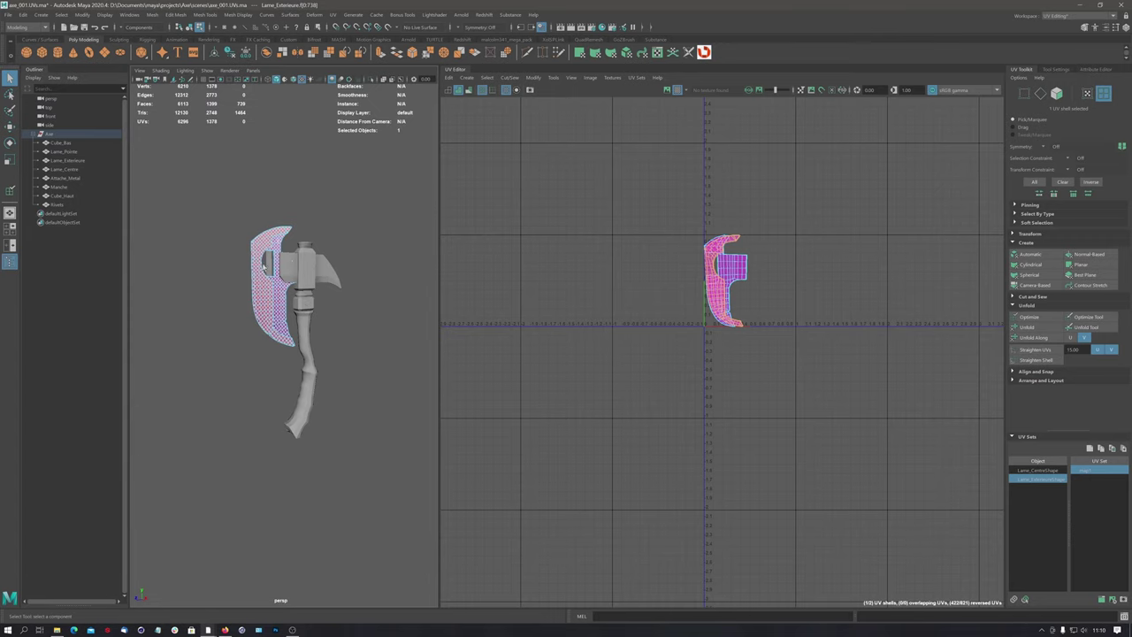
click(371, 81)
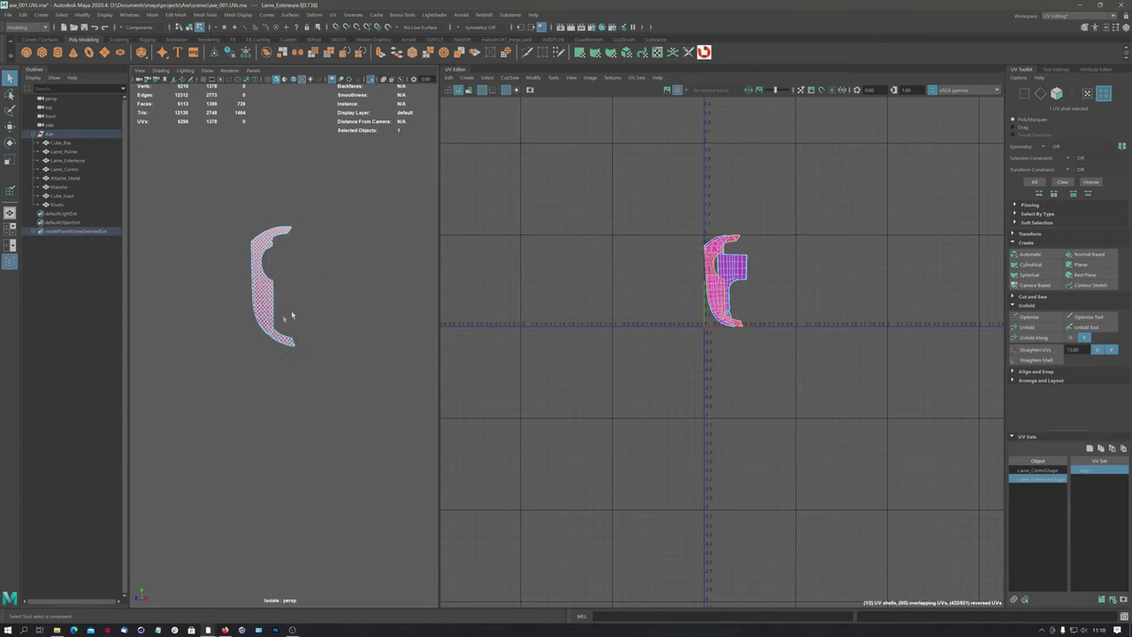
Zoom and orbit around the isolated blade, then pick one of its UV shells
scroll(372, 270, up, 3)
scroll(308, 346, up, 2)
scroll(298, 392, down, 2)
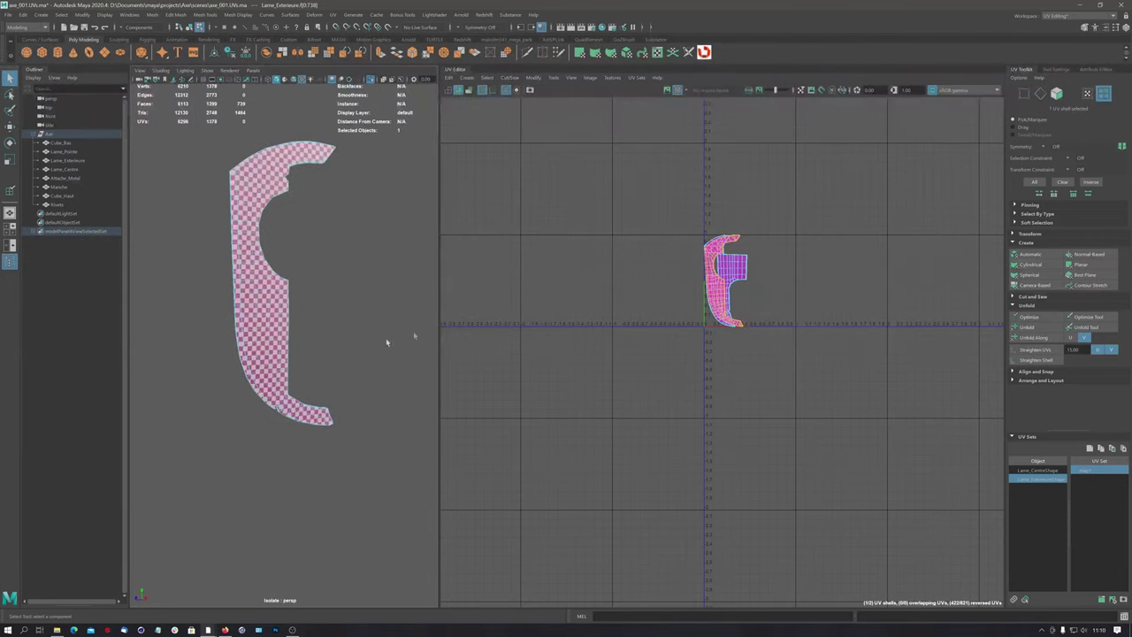
alt+drag(435, 296, 312, 239)
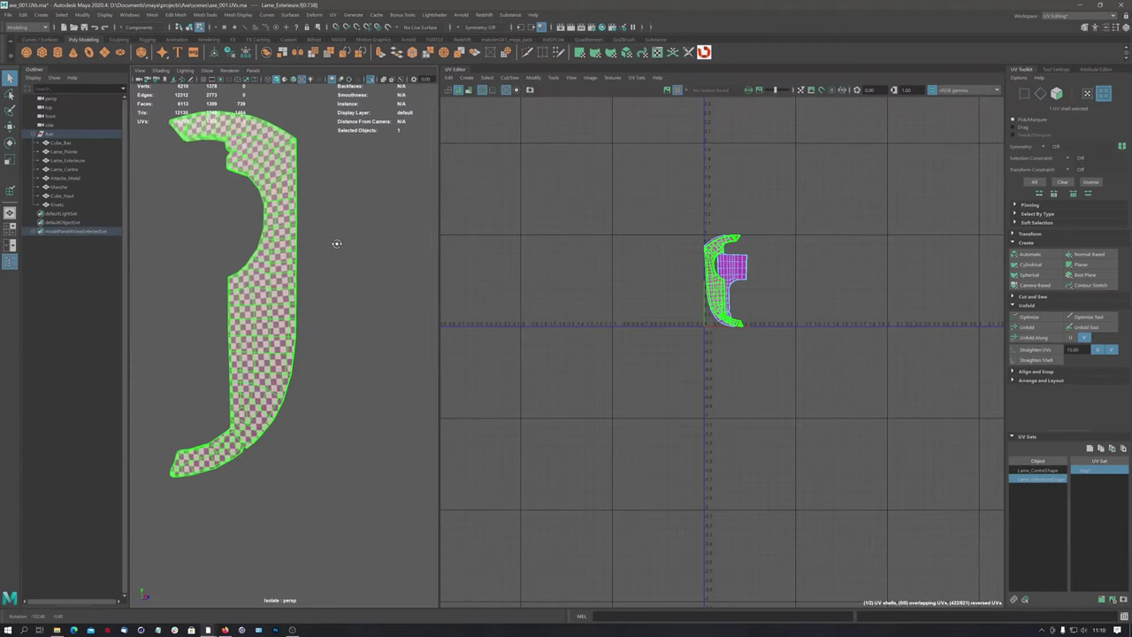
alt+drag(279, 157, 241, 170)
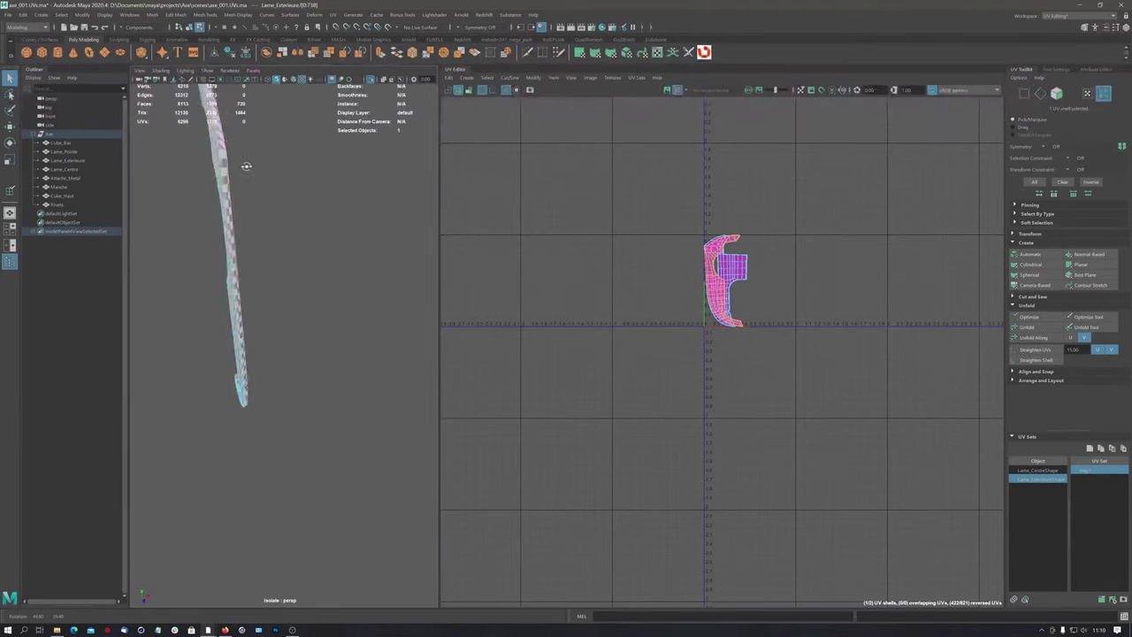
scroll(710, 259, up, 5)
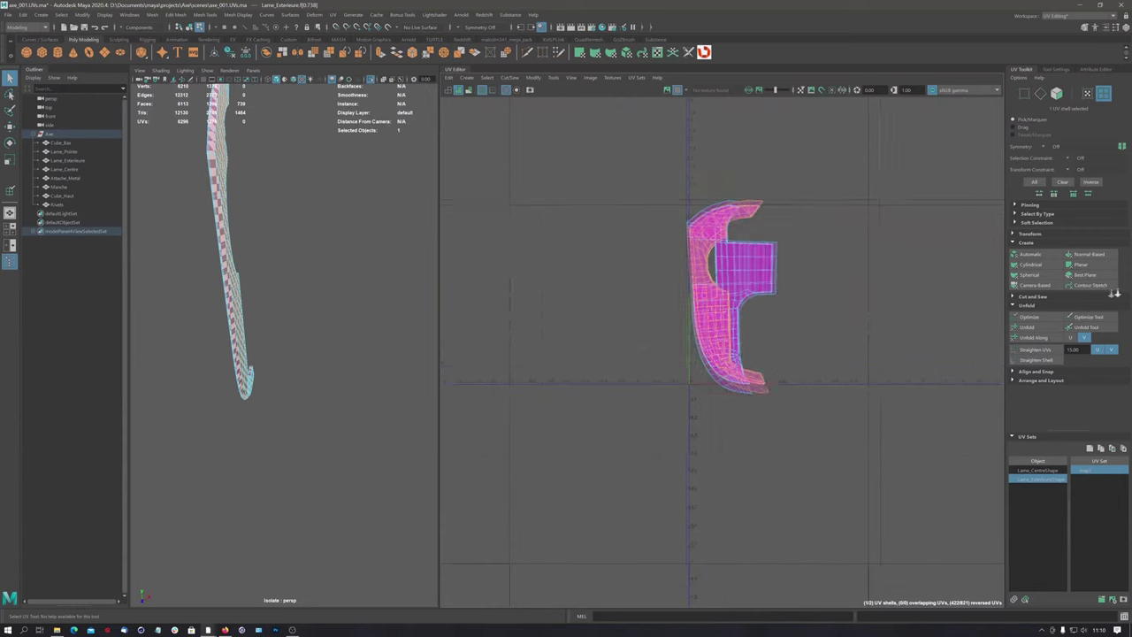
scroll(866, 269, up, 1)
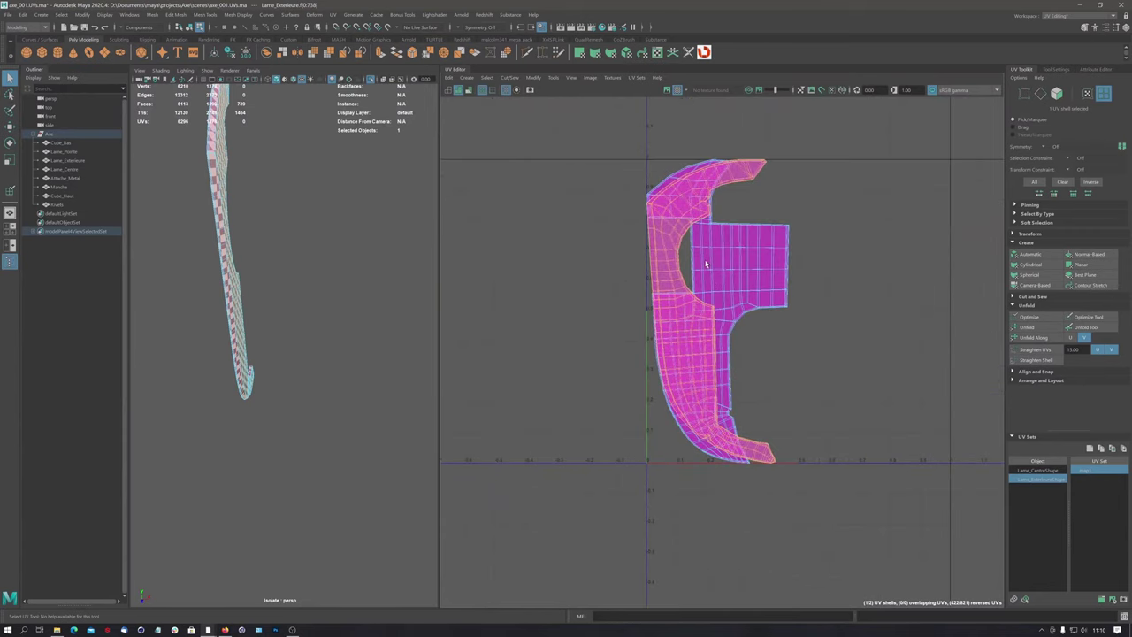
click(741, 260)
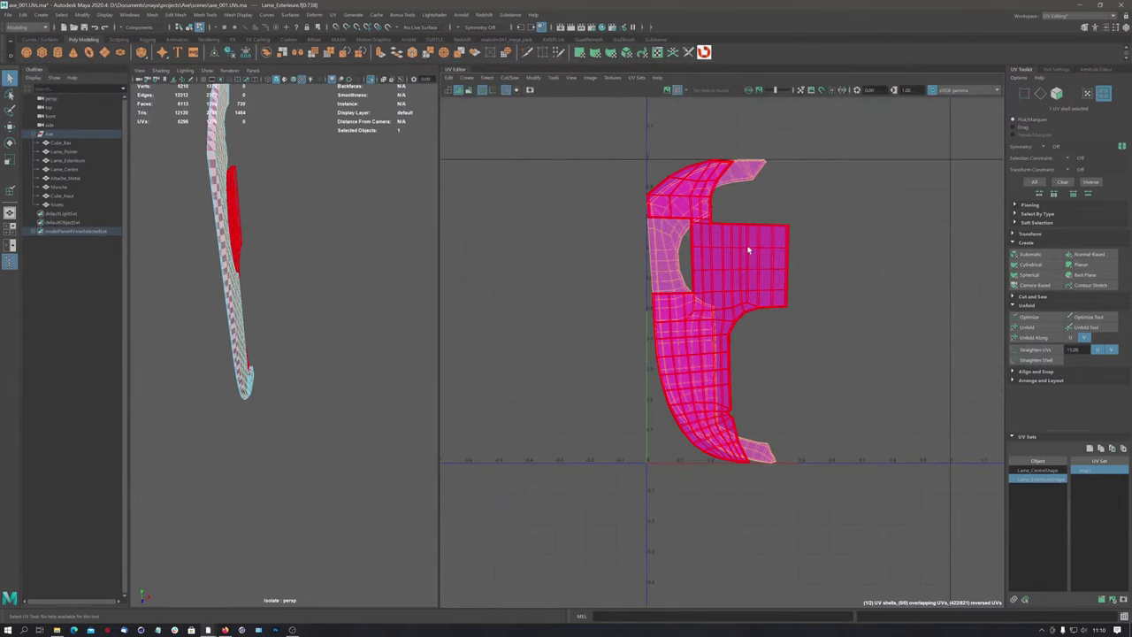
Return to object selection and select only the outer blade Lame_Exterieure
key(F8)
click(631, 253)
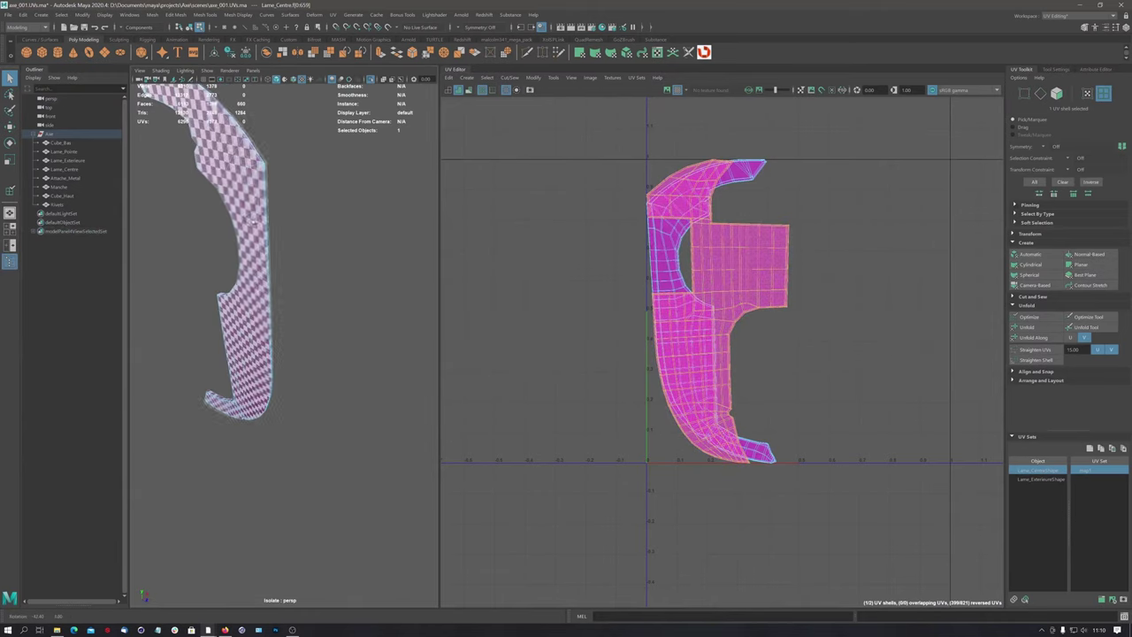
alt+drag(254, 221, 265, 232)
ctrl+click(66, 160)
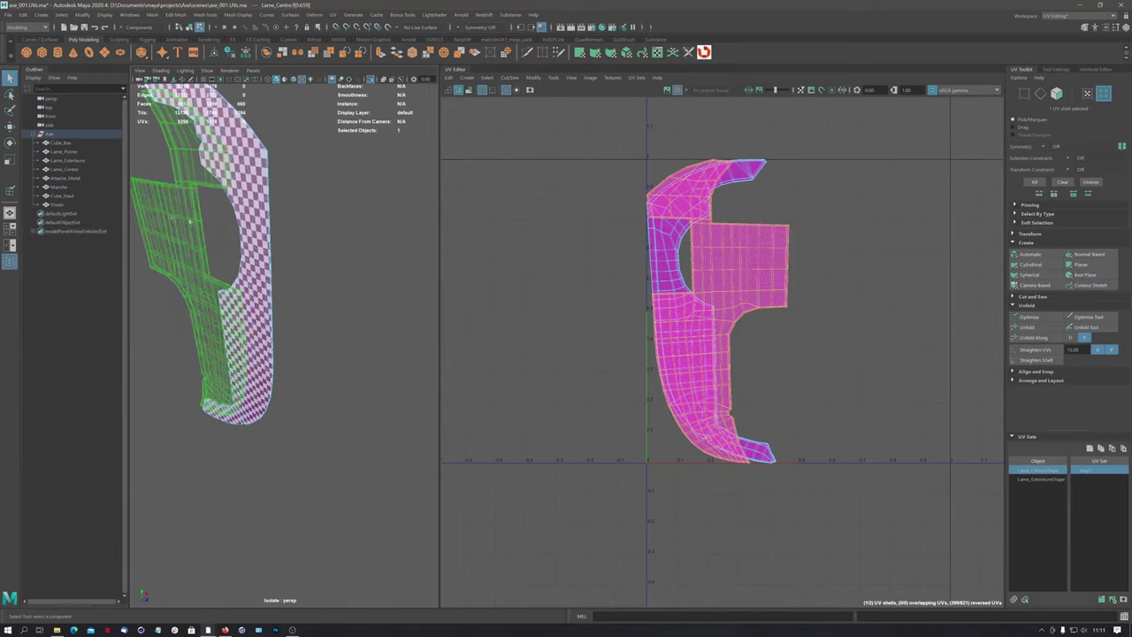
click(66, 163)
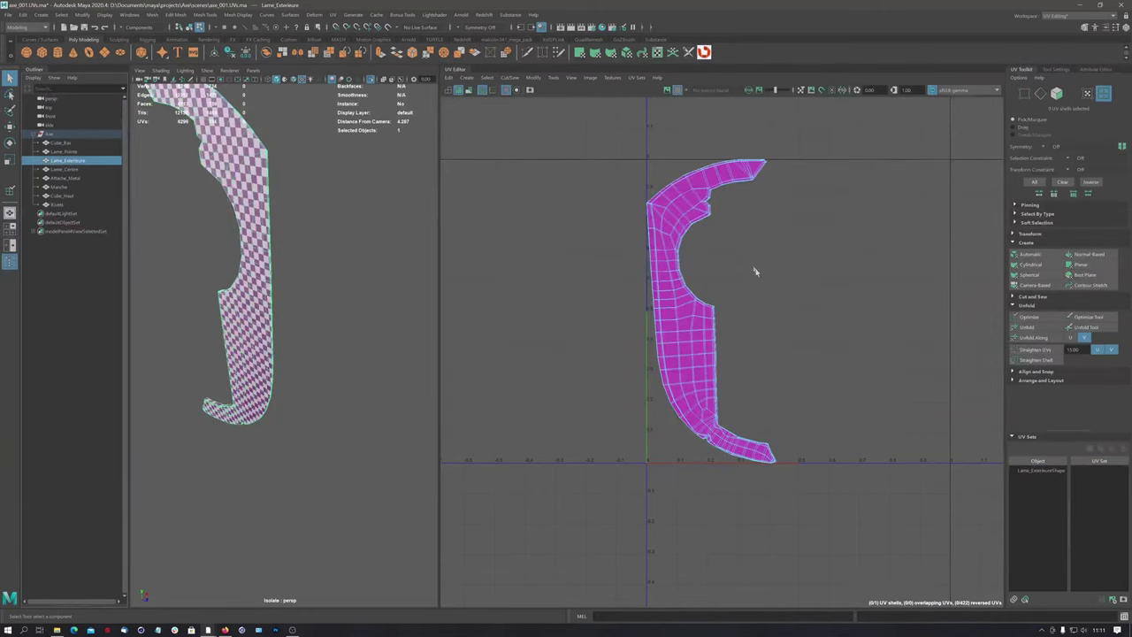
Reframe the blade and its UV shell, then turn off the checker texture
scroll(755, 271, down, 1)
alt+middle_drag(675, 288, 692, 332)
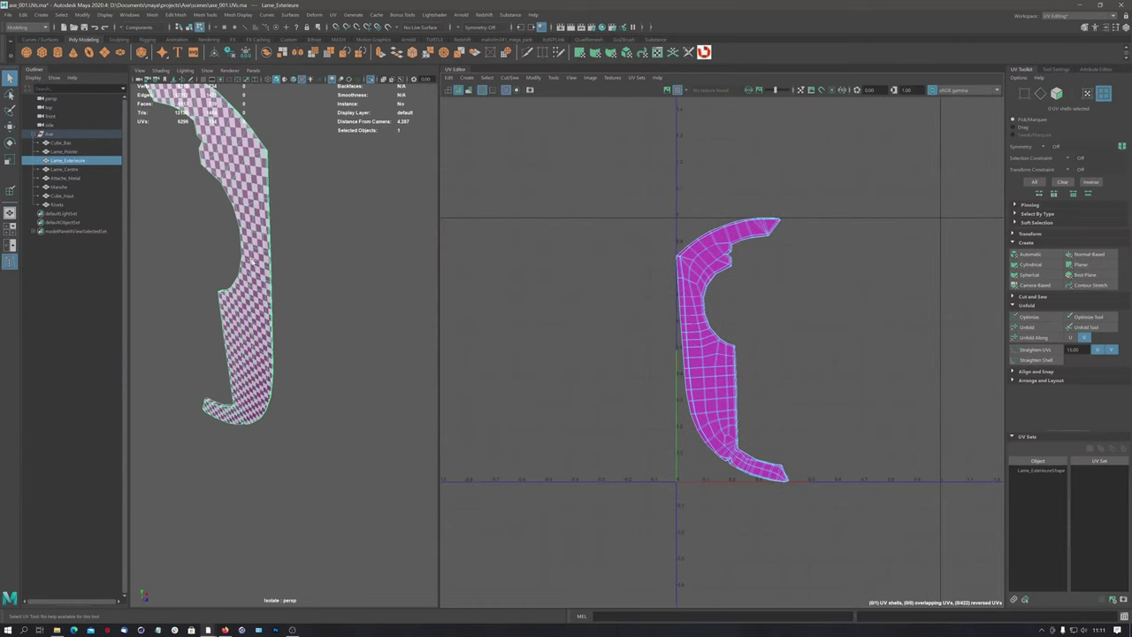
alt+drag(230, 257, 185, 253)
alt+middle_drag(708, 289, 698, 285)
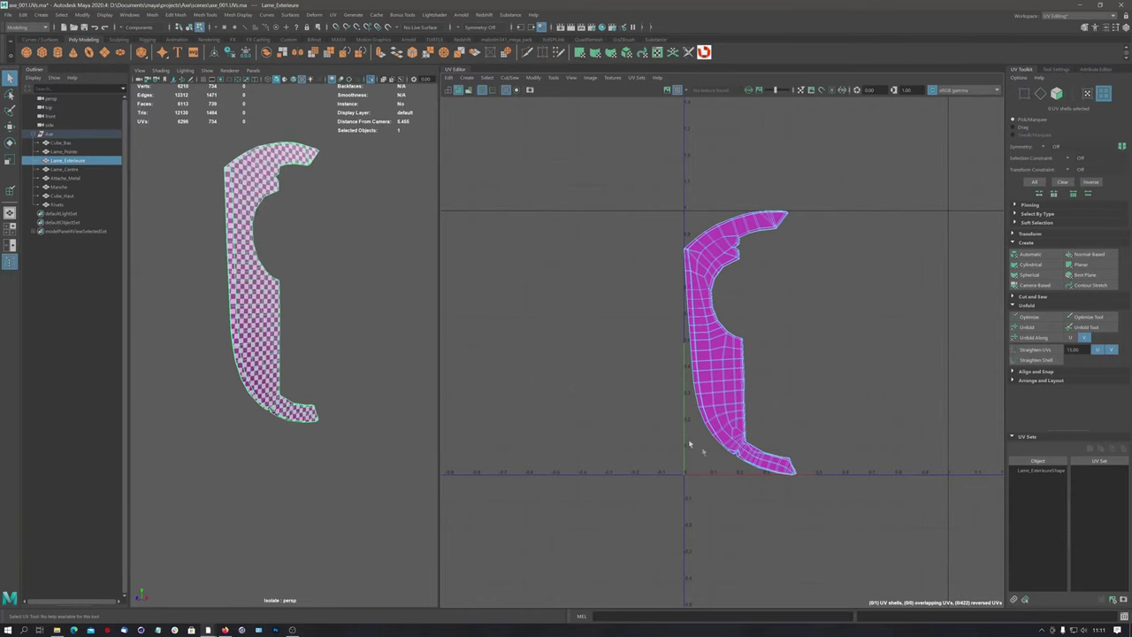
mouse_move(306, 235)
alt+mouse_down()
mouse_move(283, 244)
mouse_move(306, 383)
mouse_move(348, 219)
alt+mouse_up()
scroll(269, 253, up, 5)
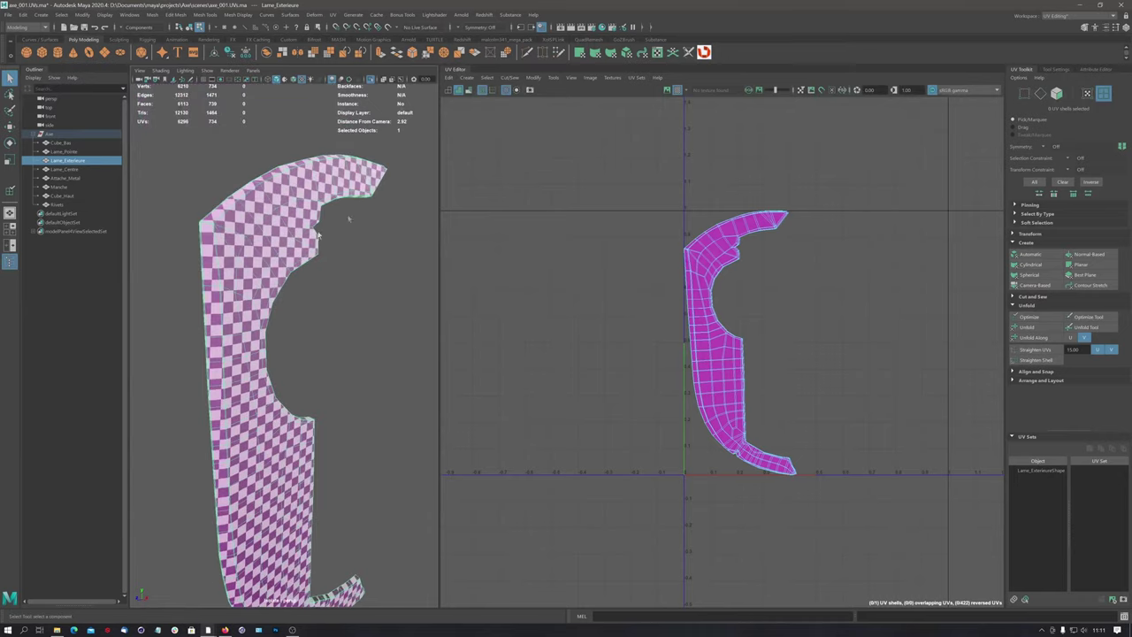
click(678, 91)
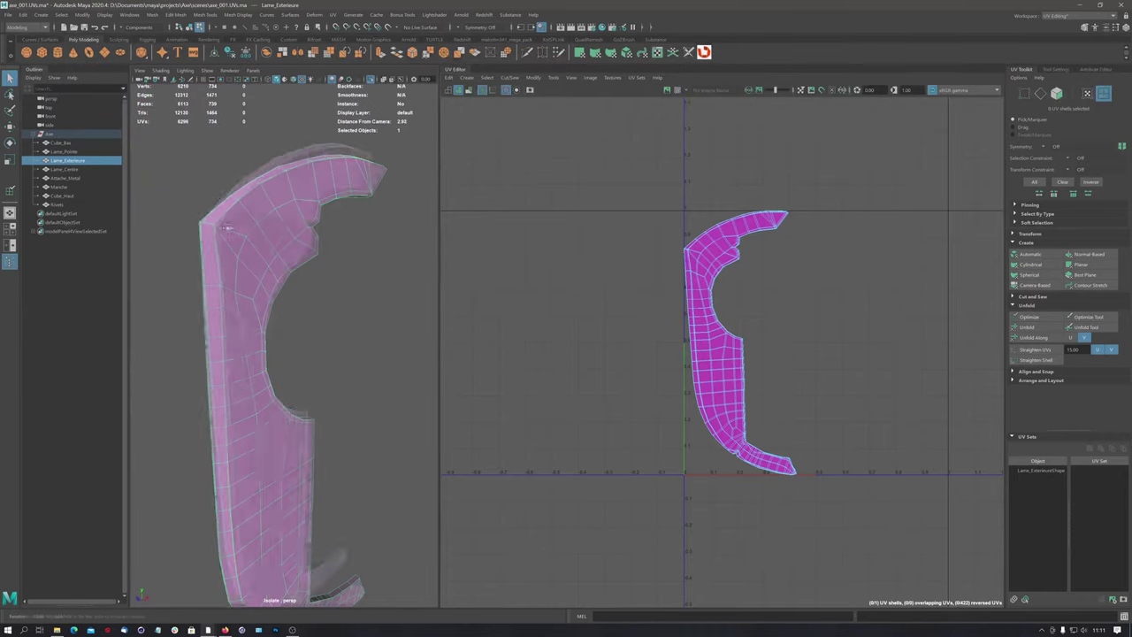
Select the 101-edge loop running around the outer blade's rim
mouse_move(387, 192)
alt+mouse_down()
mouse_move(245, 232)
mouse_move(228, 330)
mouse_move(261, 327)
alt+mouse_up()
scroll(244, 232, up, 3)
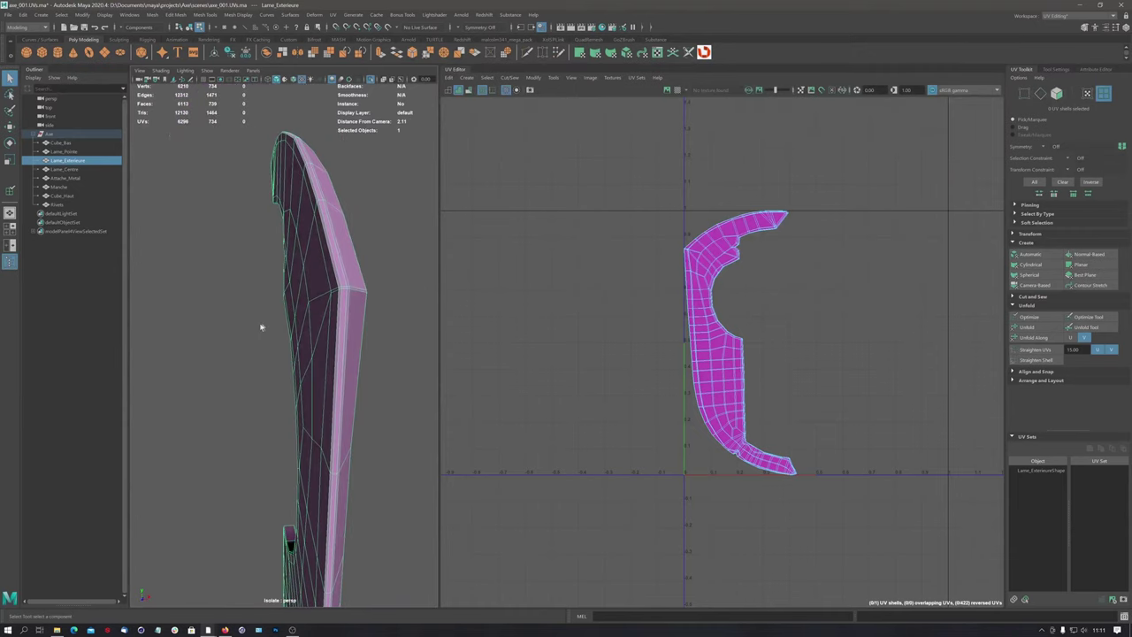
scroll(344, 285, up, 2)
alt+middle_drag(344, 284, 408, 234)
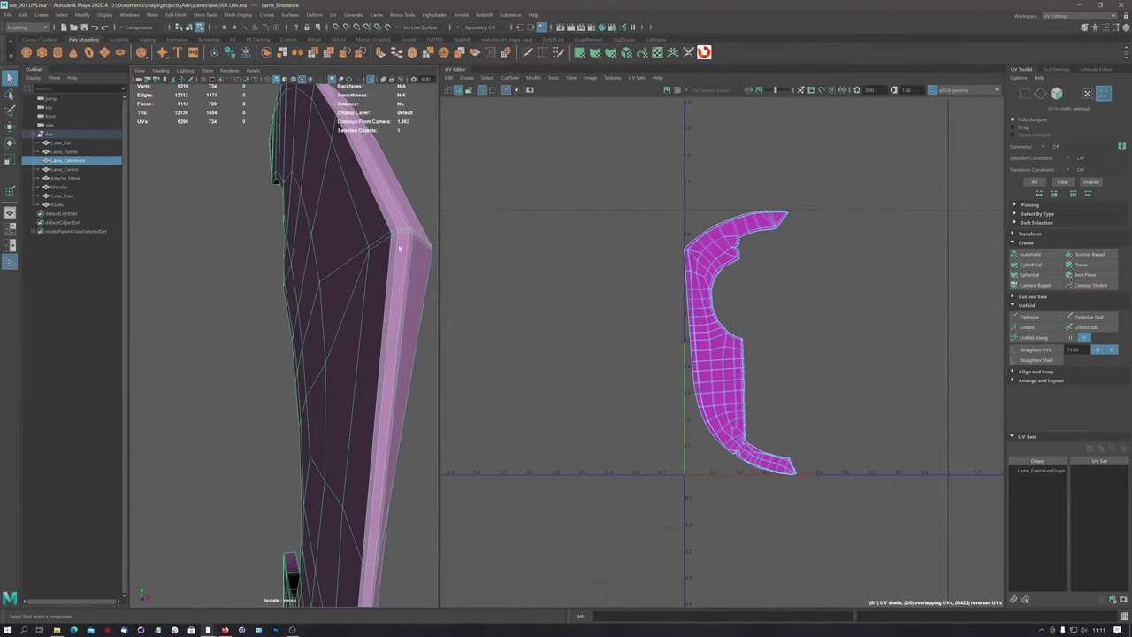
key(ctrl+F11)
alt+drag(399, 250, 353, 252)
right_drag(354, 256, 358, 233)
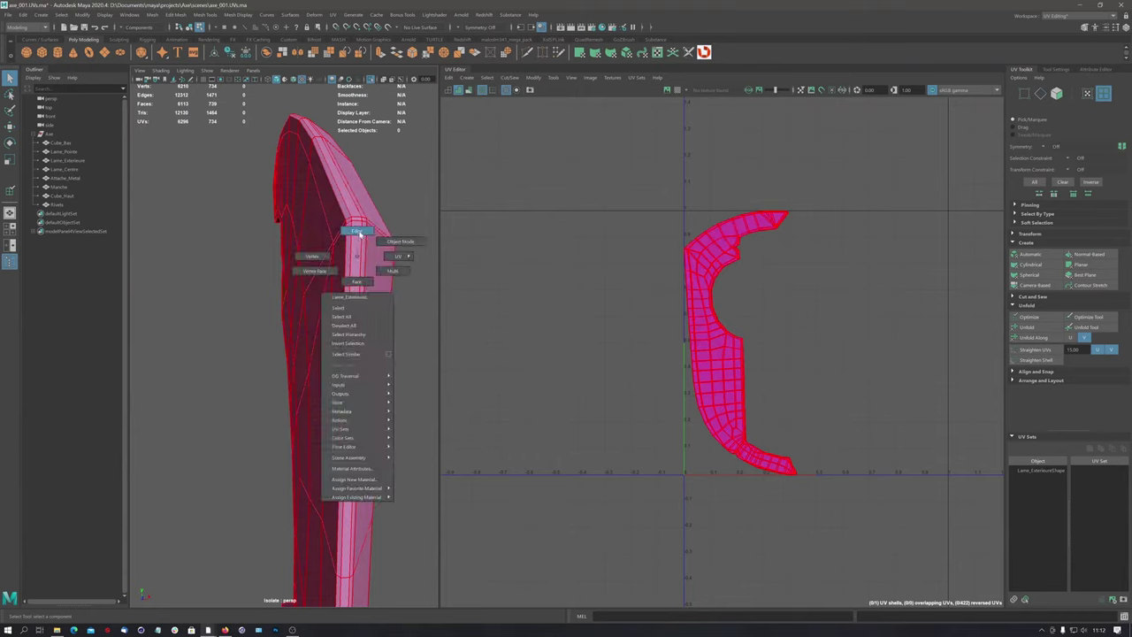
double_click(351, 276)
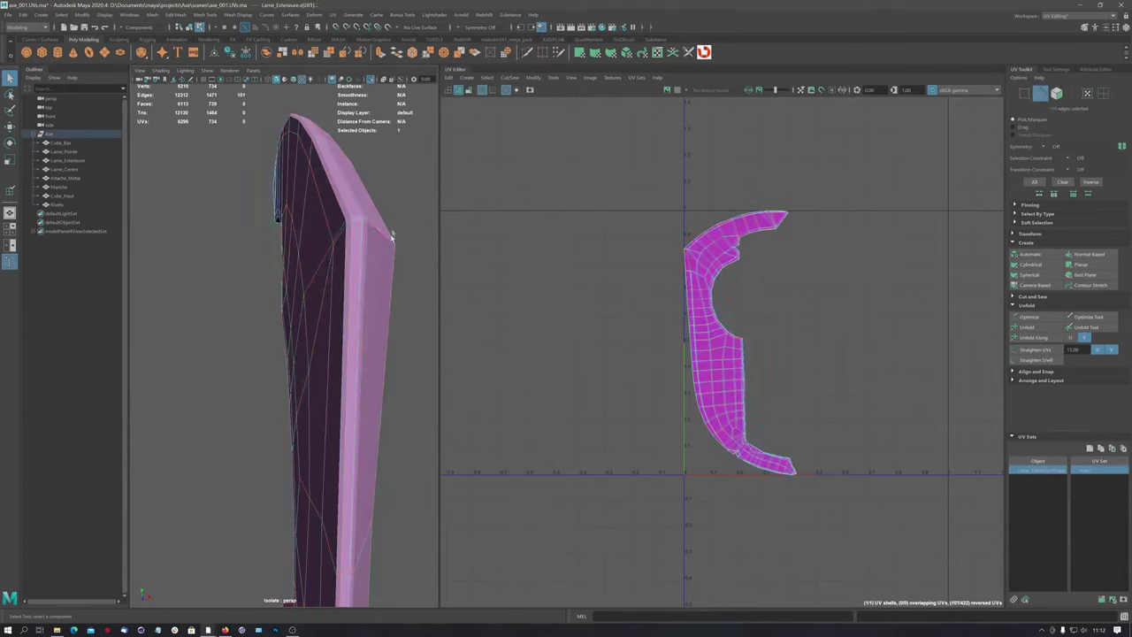
Show the blade in wireframe and orbit around it to check the rim loop
mouse_move(352, 280)
alt+mouse_down()
mouse_move(305, 270)
mouse_move(322, 221)
mouse_move(352, 198)
mouse_move(336, 207)
mouse_move(277, 414)
alt+mouse_up()
key(4)
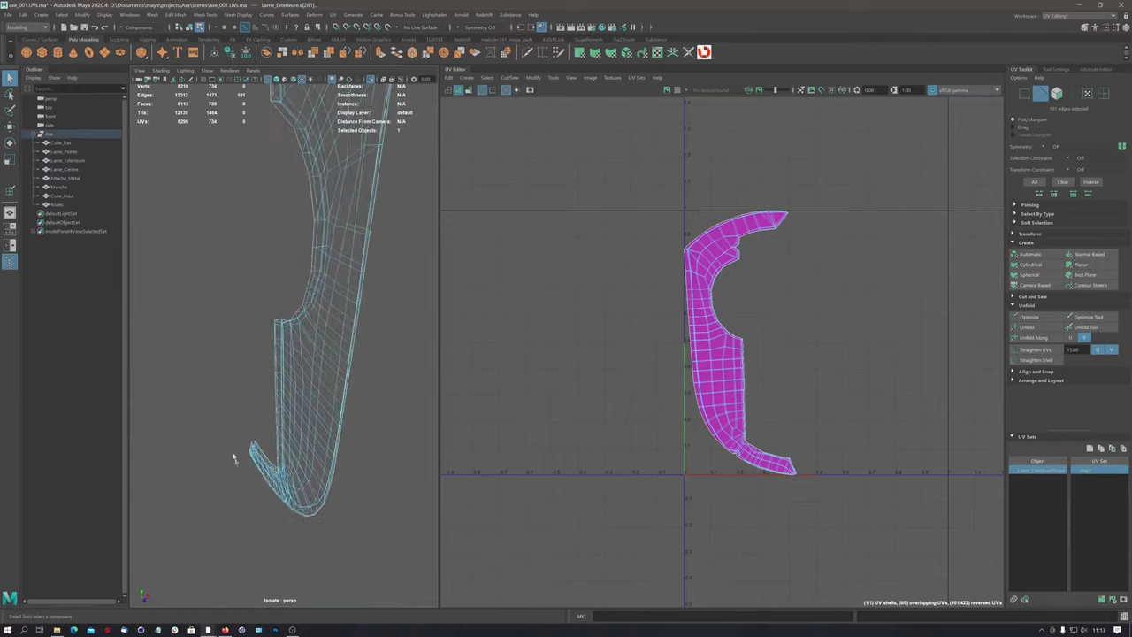
mouse_move(334, 475)
alt+mouse_down()
mouse_move(300, 189)
mouse_move(331, 253)
mouse_move(250, 298)
mouse_move(296, 315)
mouse_move(282, 331)
mouse_move(291, 334)
alt+mouse_up()
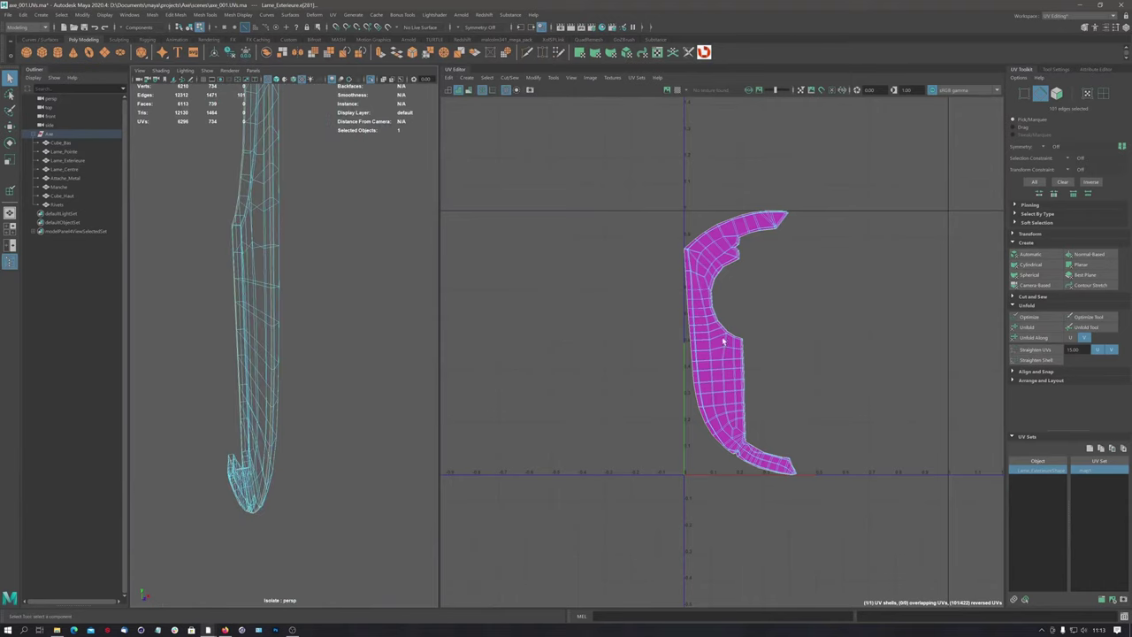
shift+right_click(714, 341)
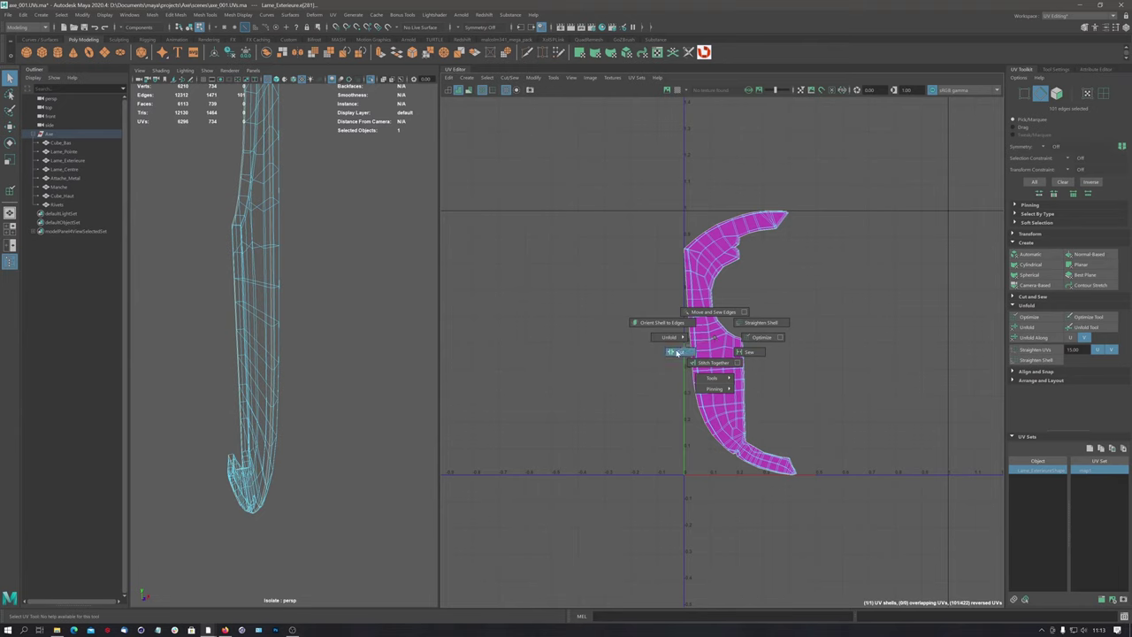
click(677, 351)
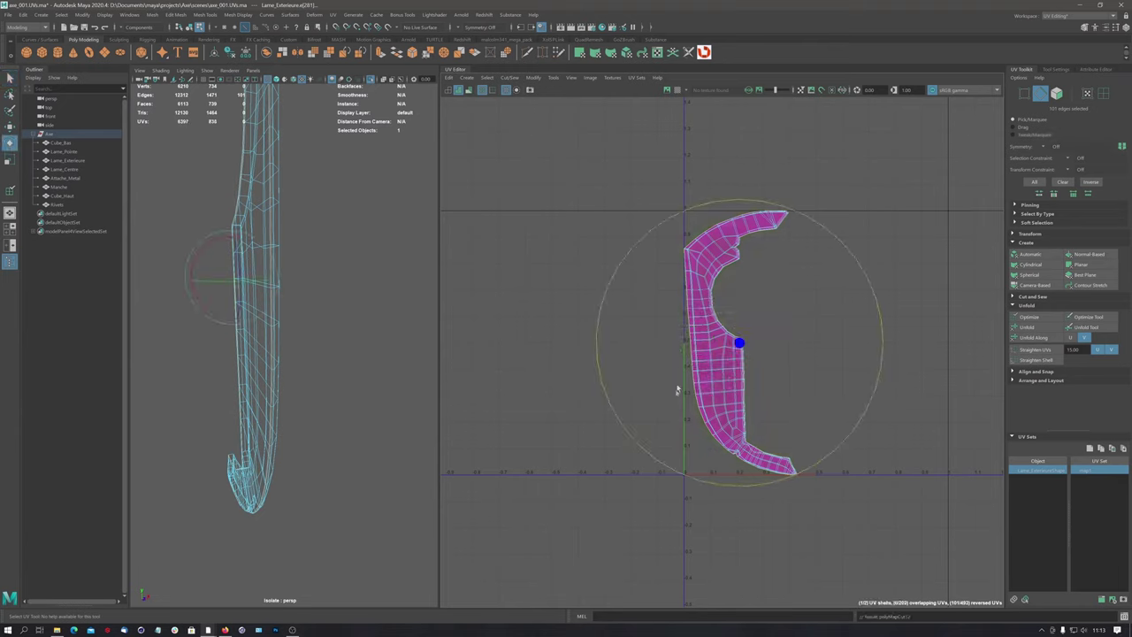
click(491, 91)
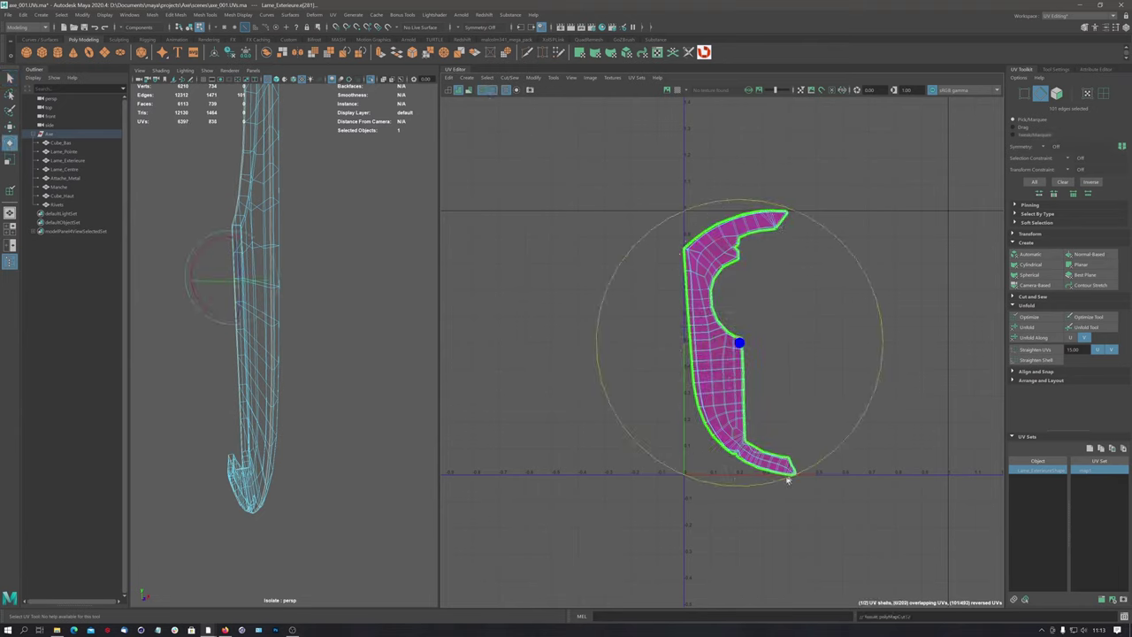
key(e)
alt+middle_drag(698, 319, 644, 321)
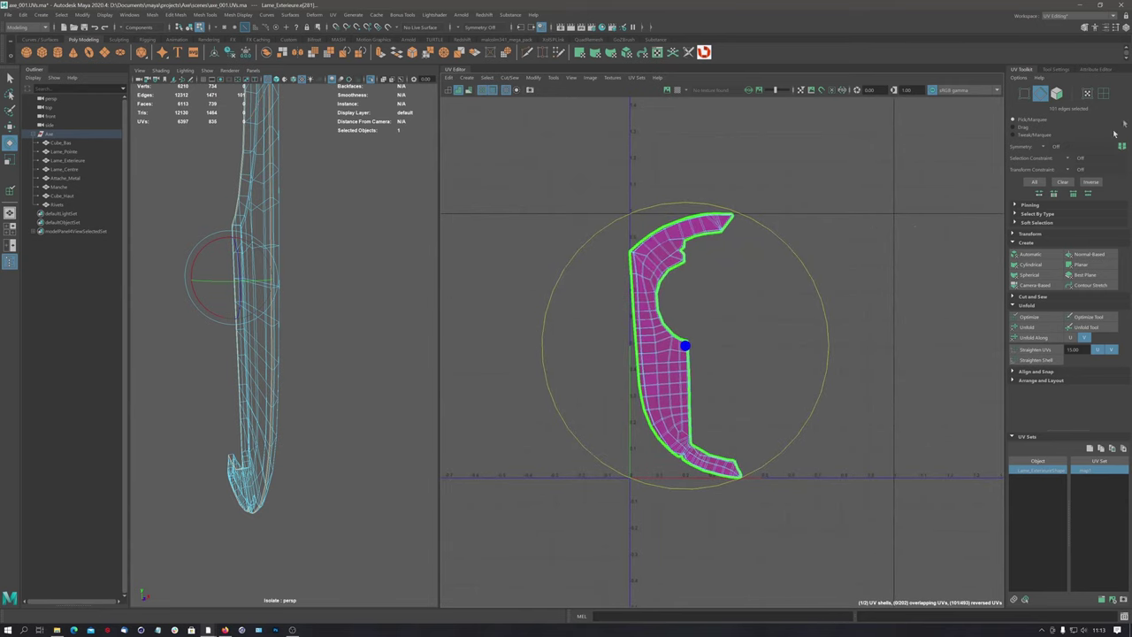
click(1104, 94)
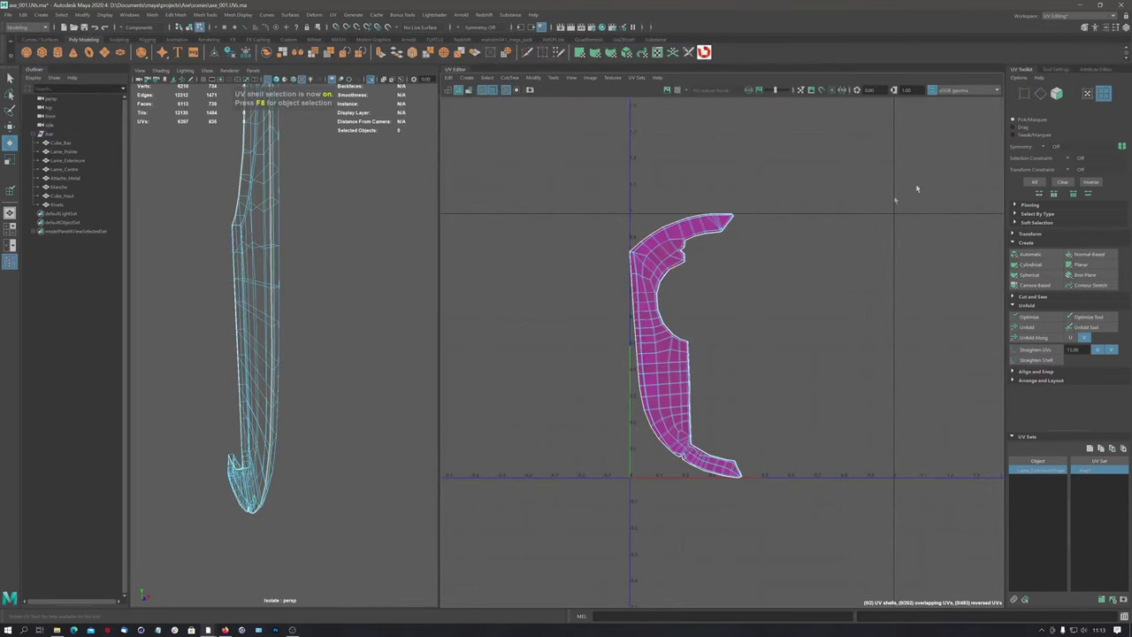
click(659, 366)
click(661, 362)
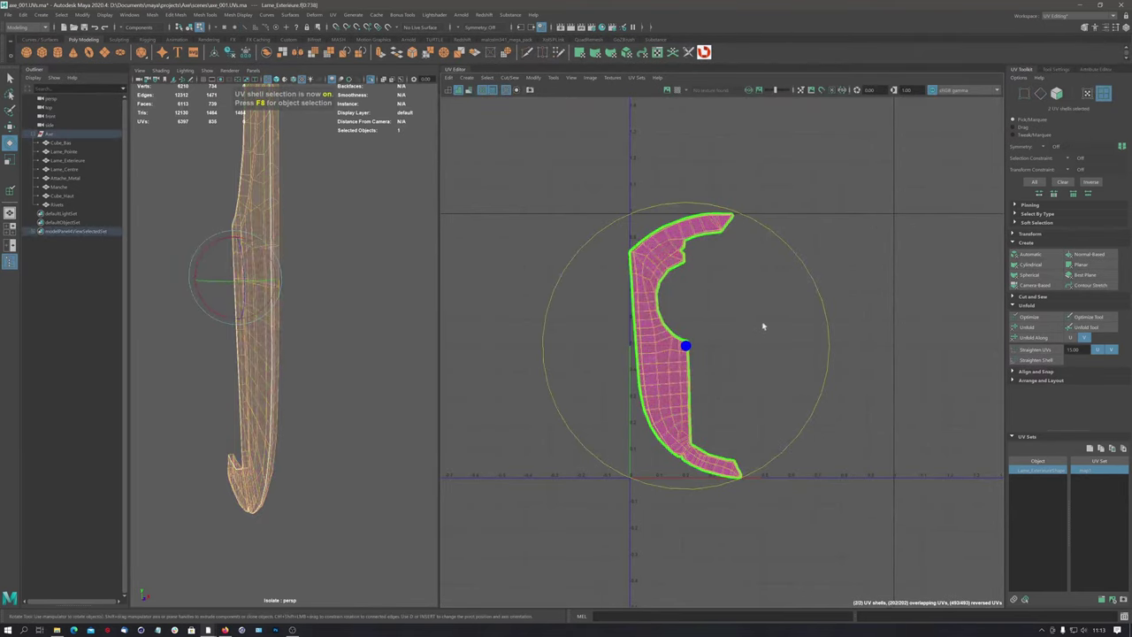
key(w)
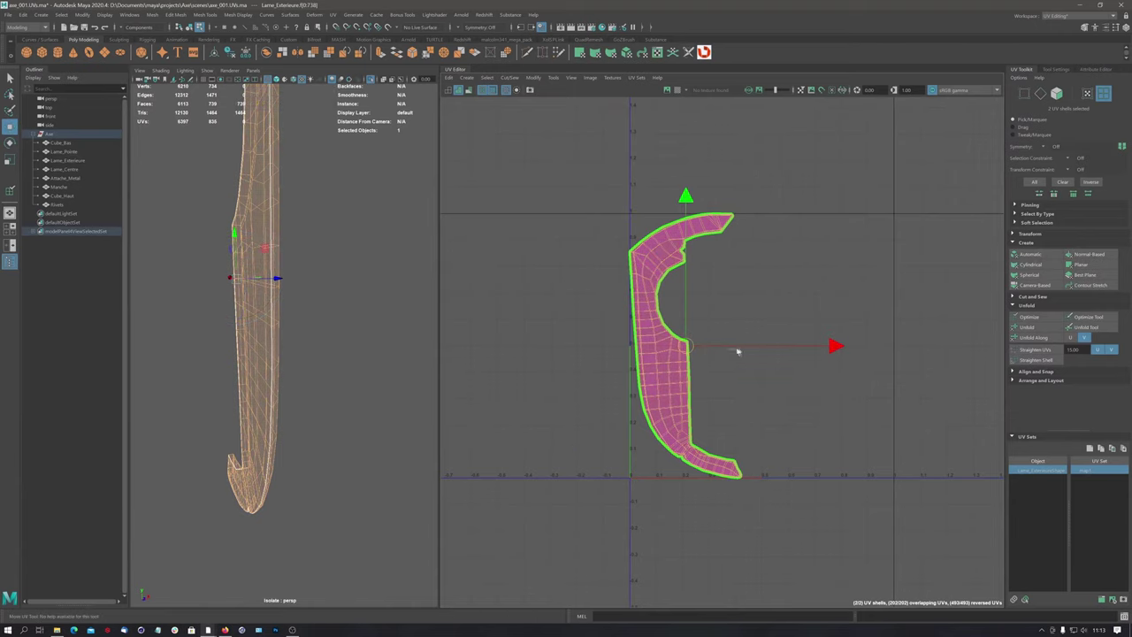
click(793, 349)
click(669, 361)
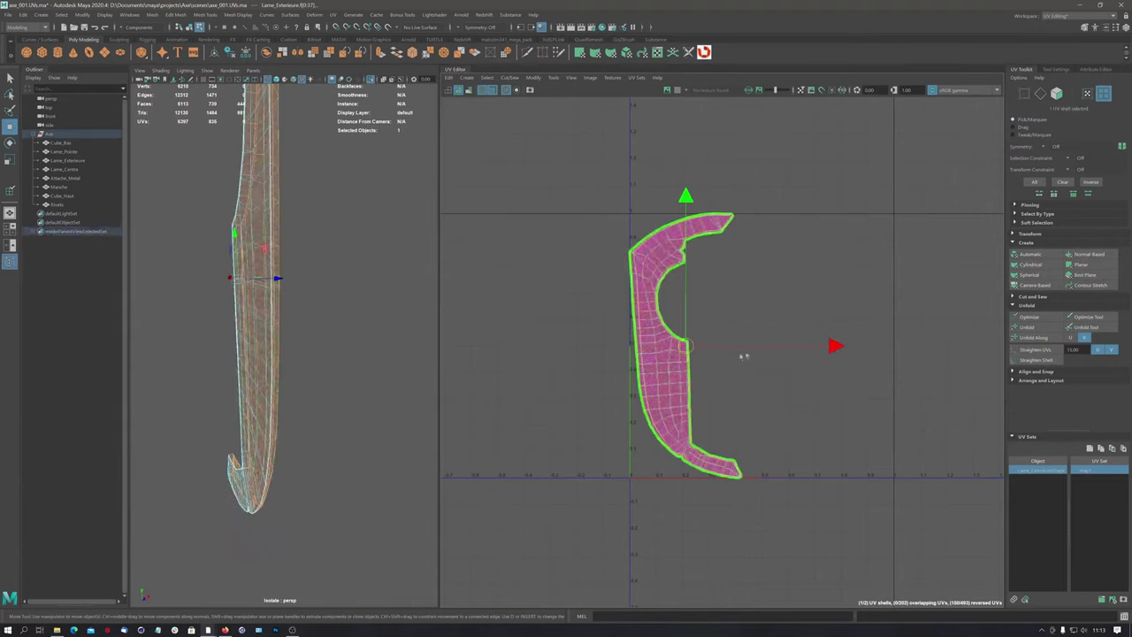
shift+drag(834, 346, 955, 346)
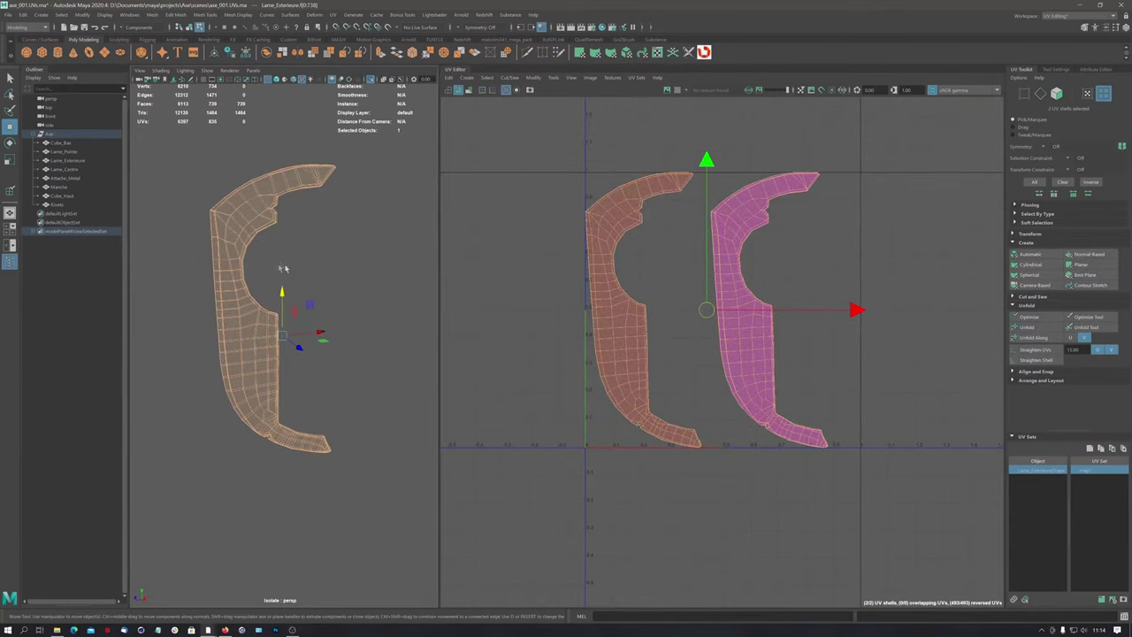
mouse_move(245, 324)
alt+mouse_down()
mouse_move(263, 328)
mouse_move(237, 303)
mouse_move(237, 322)
mouse_move(256, 328)
alt+mouse_up()
click(359, 349)
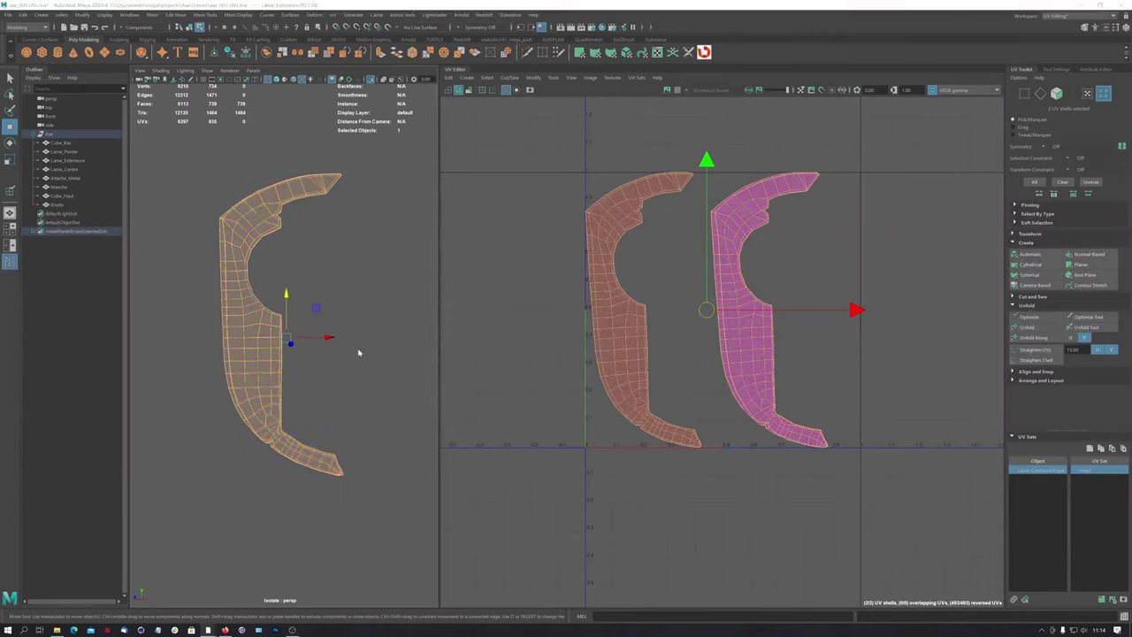
key(space)
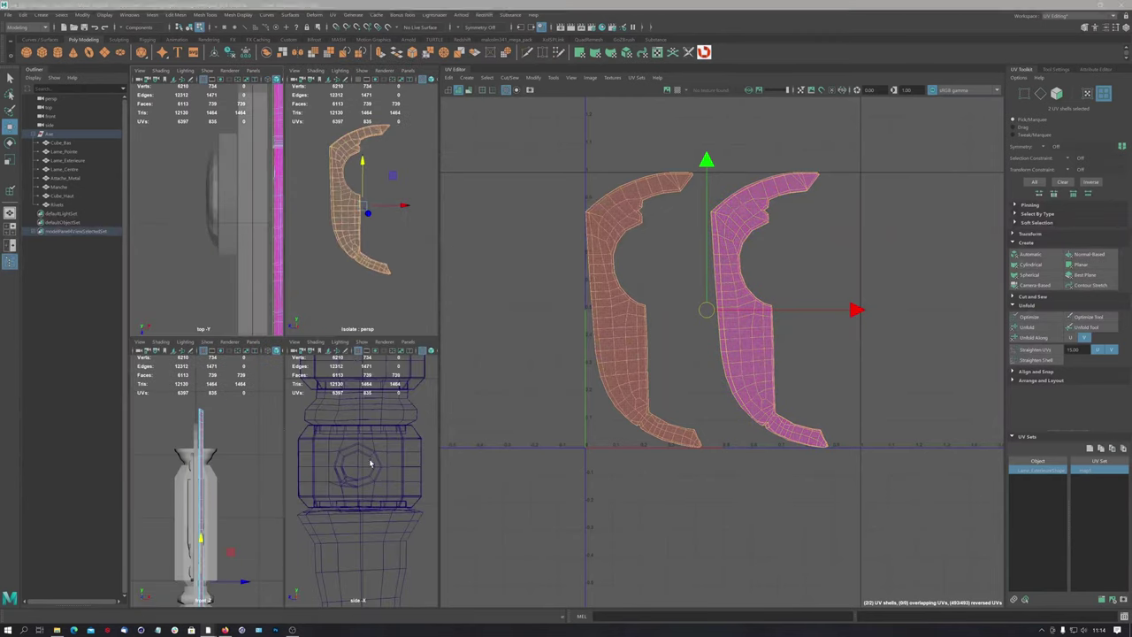
key(space)
scroll(354, 349, down, 3)
scroll(300, 336, down, 4)
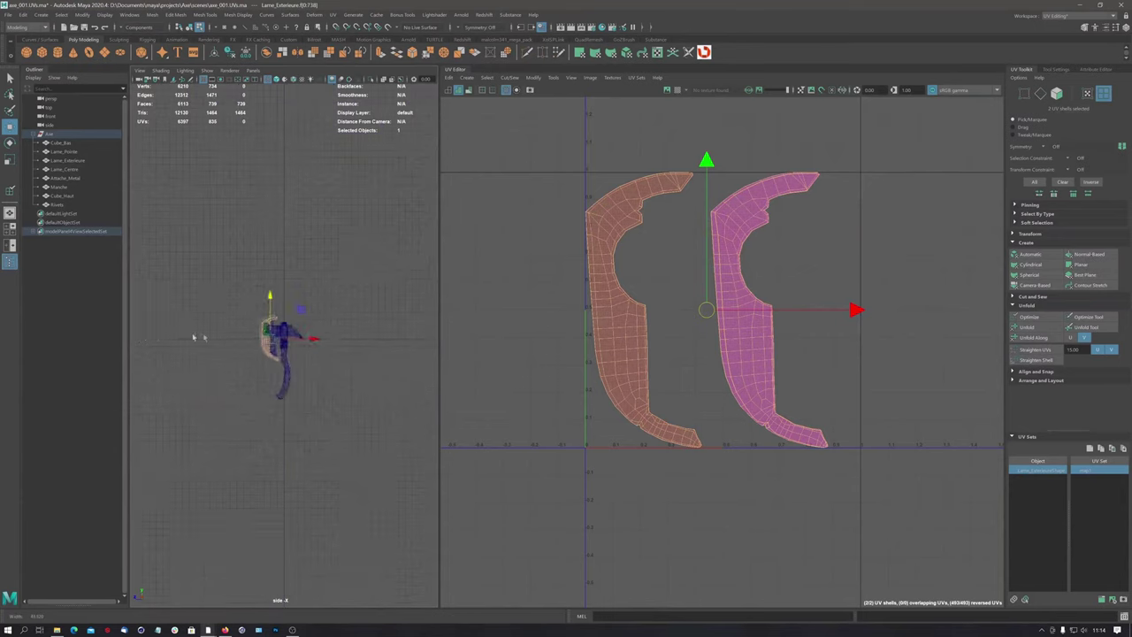
scroll(300, 336, up, 3)
scroll(319, 349, up, 2)
alt+drag(318, 349, 337, 327)
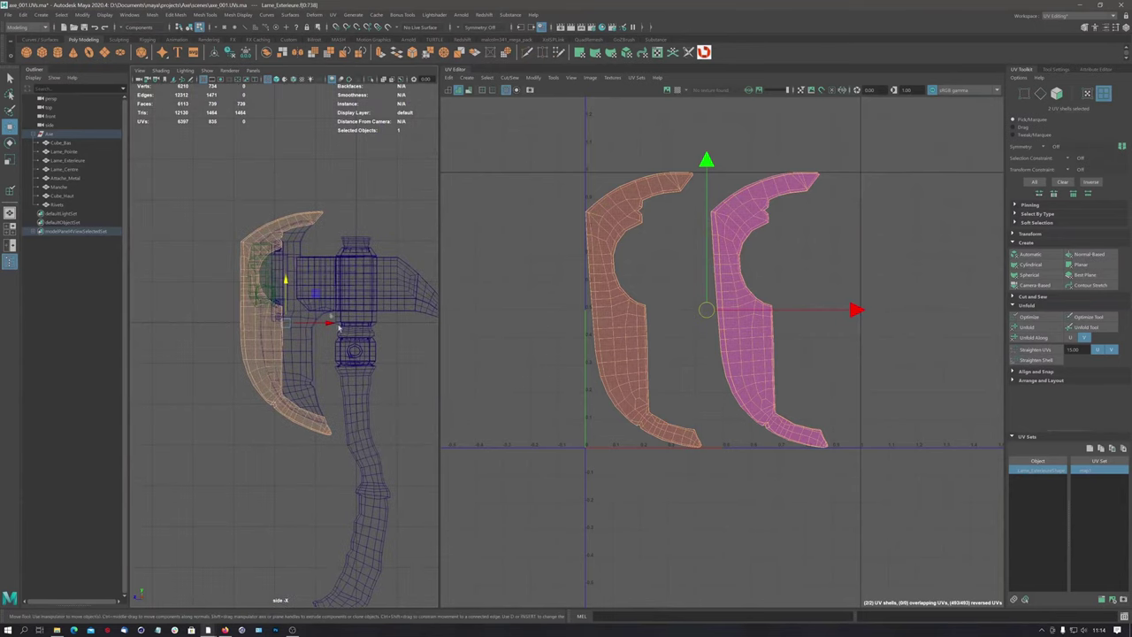
click(320, 224)
alt+drag(277, 301, 339, 292)
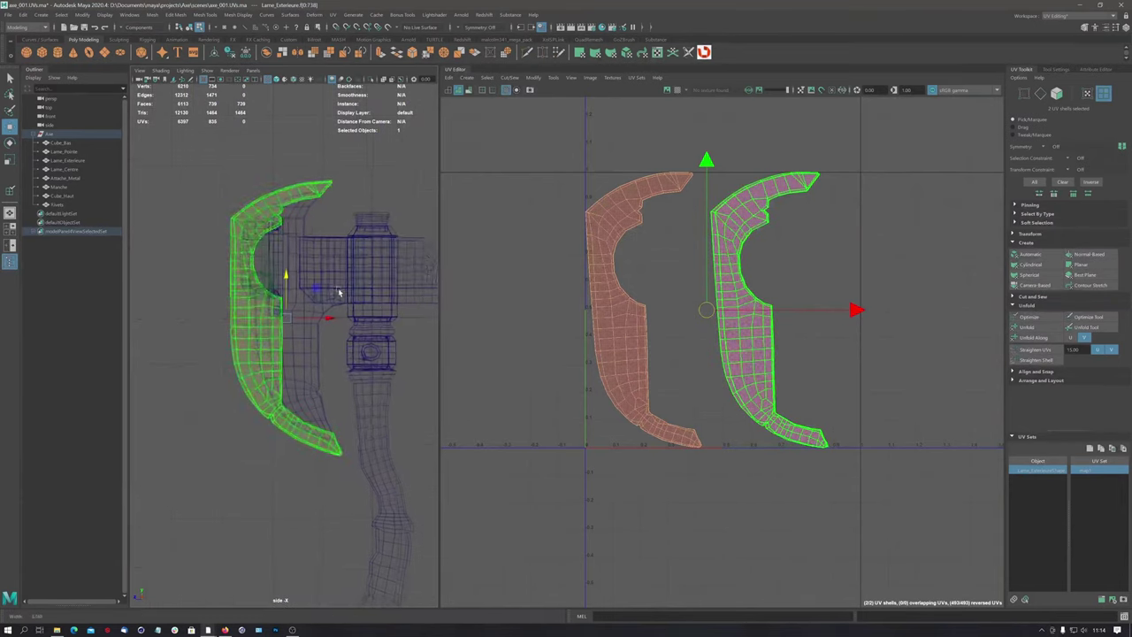
key(F11)
key(F8)
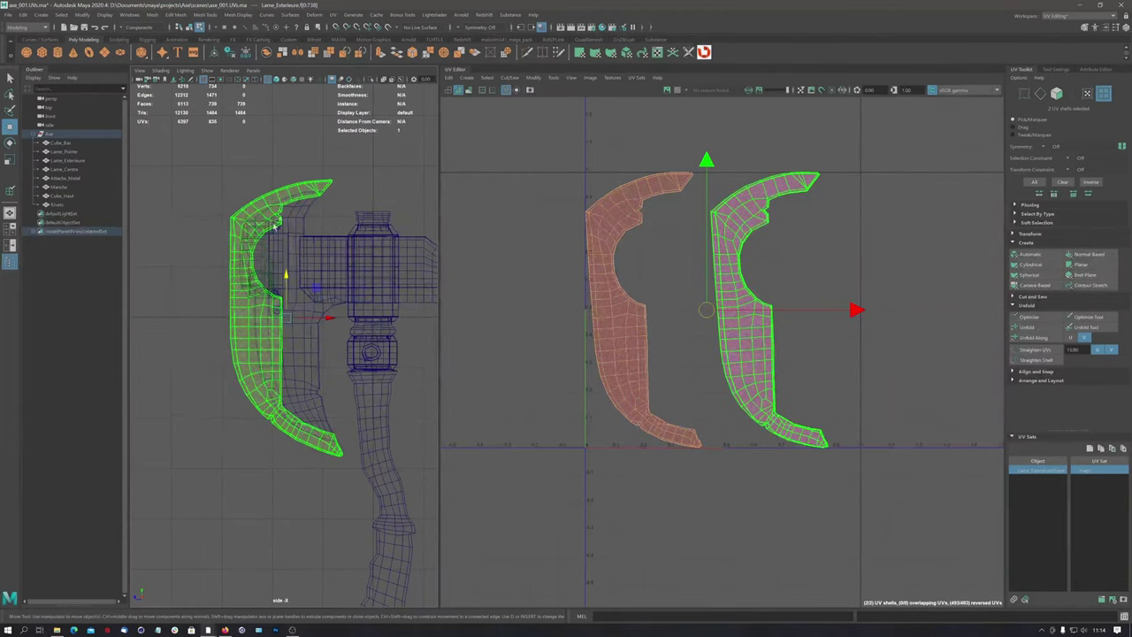
alt+drag(275, 223, 321, 133)
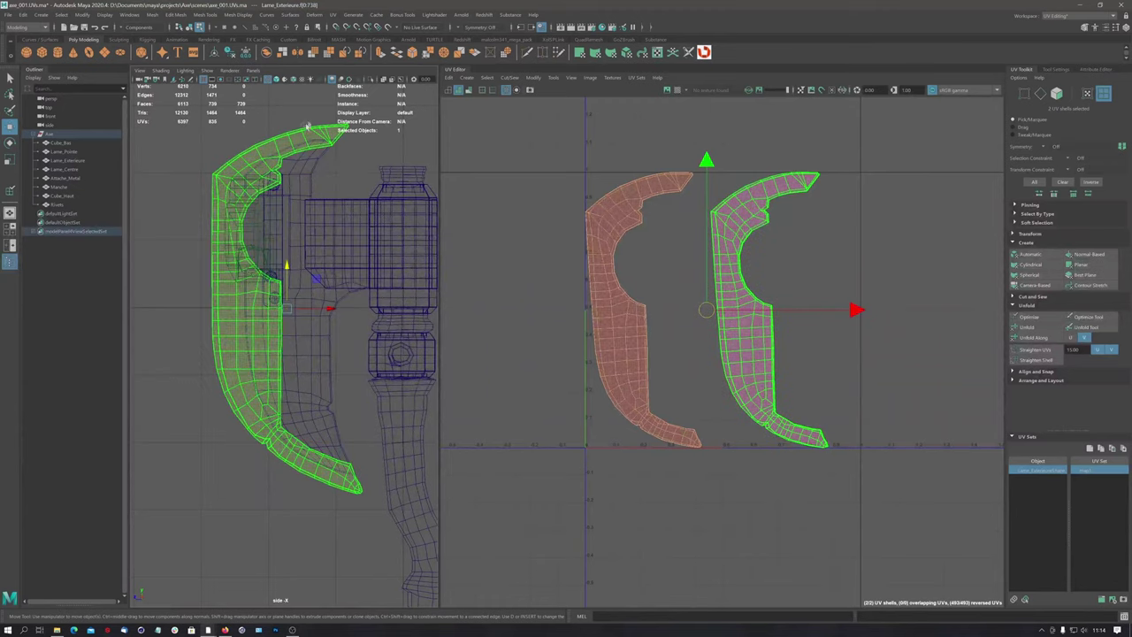
click(466, 371)
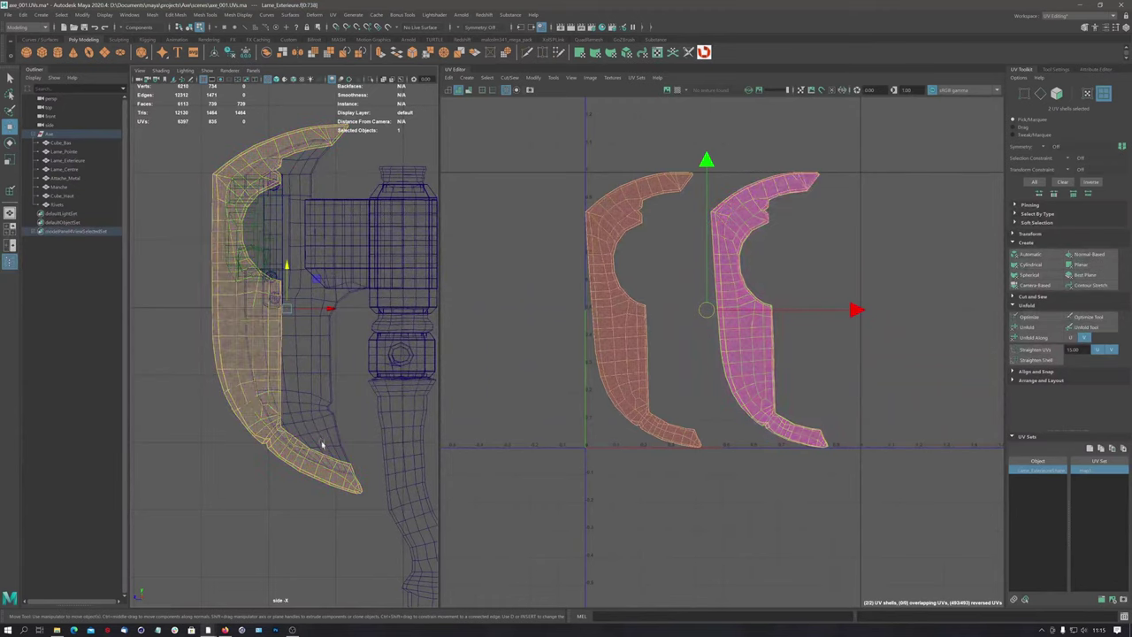
click(732, 291)
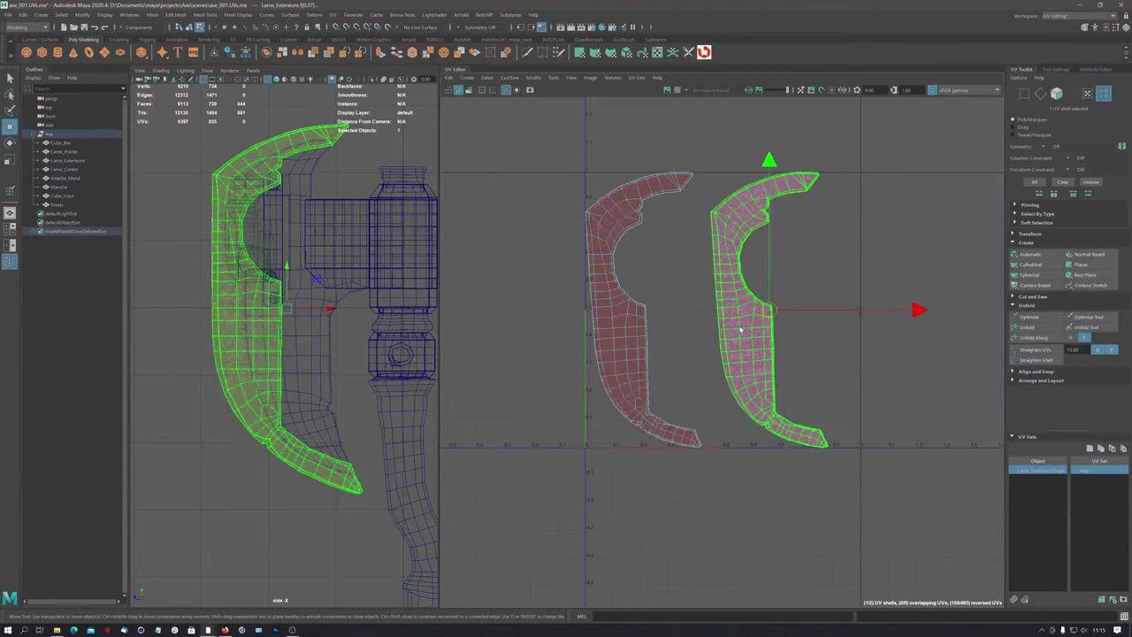
click(1027, 328)
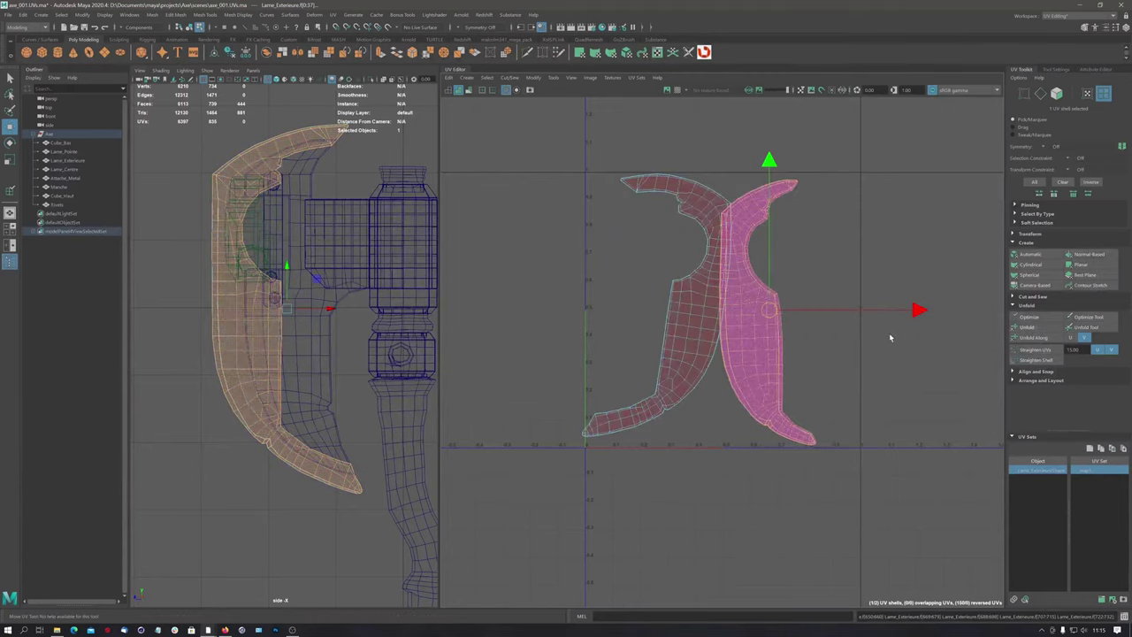
key(F8)
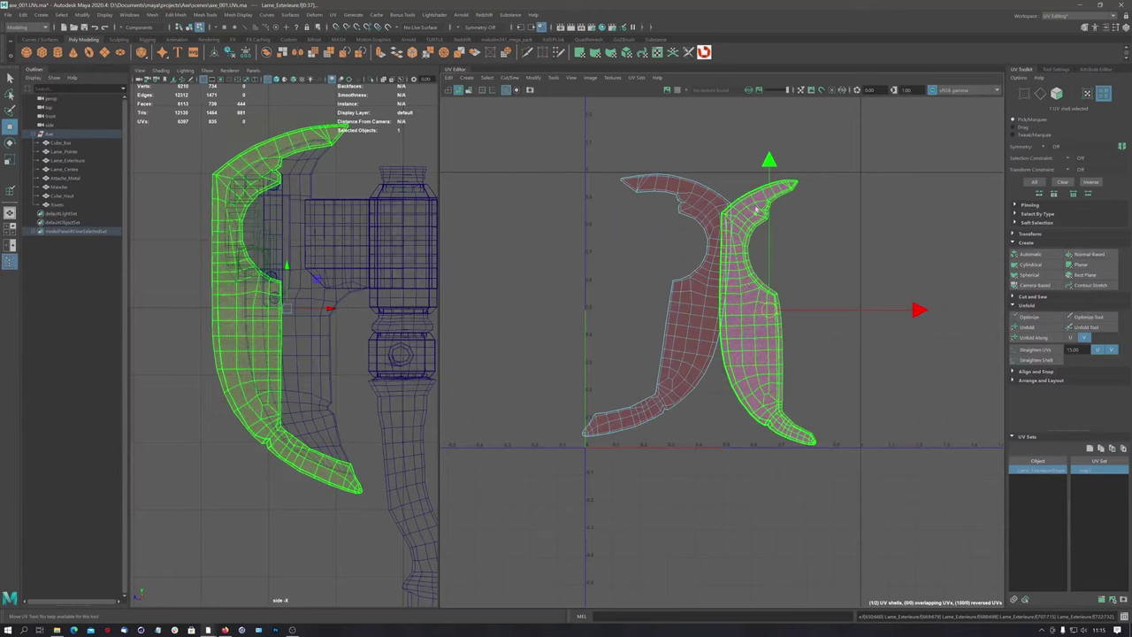
key(F8)
key(F8)
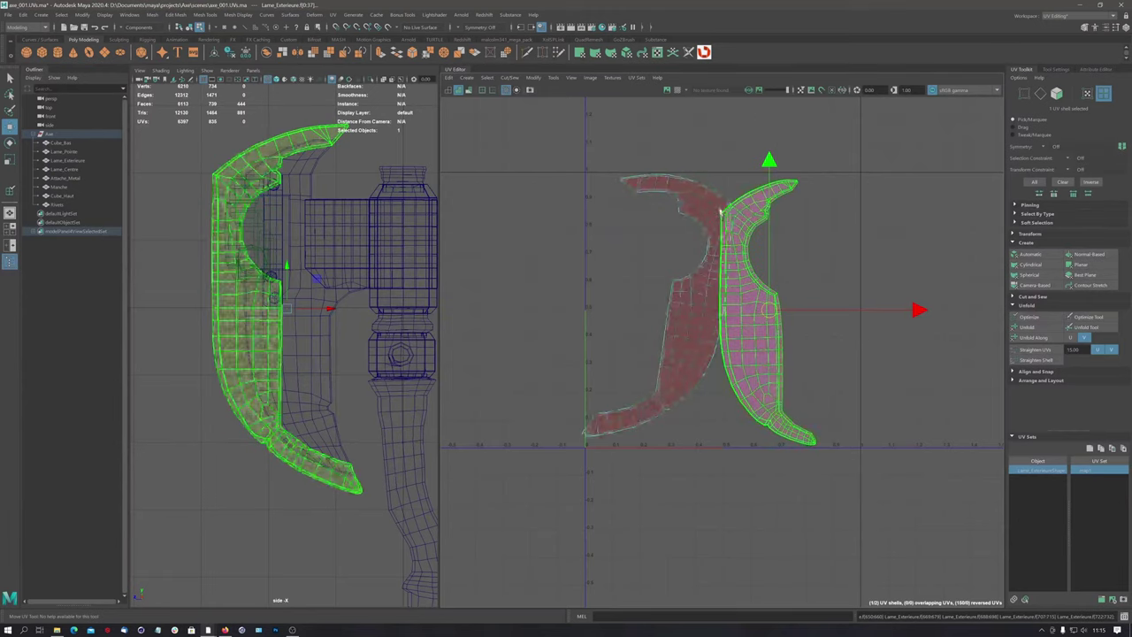
key(F8)
key(F8)
key(F8)
key(F8)
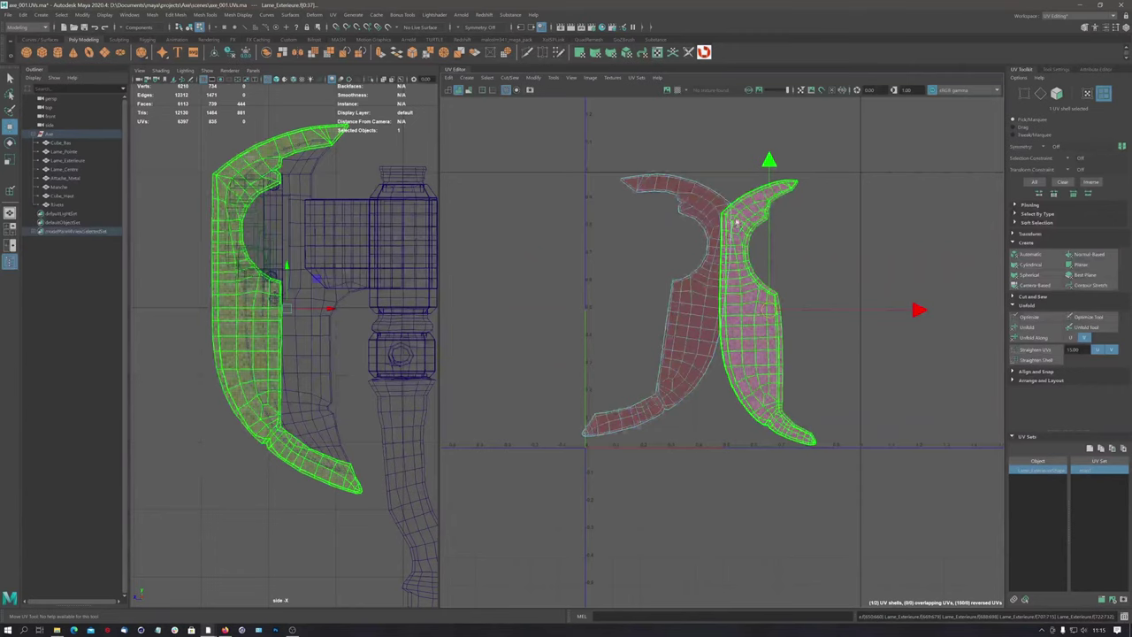
key(F8)
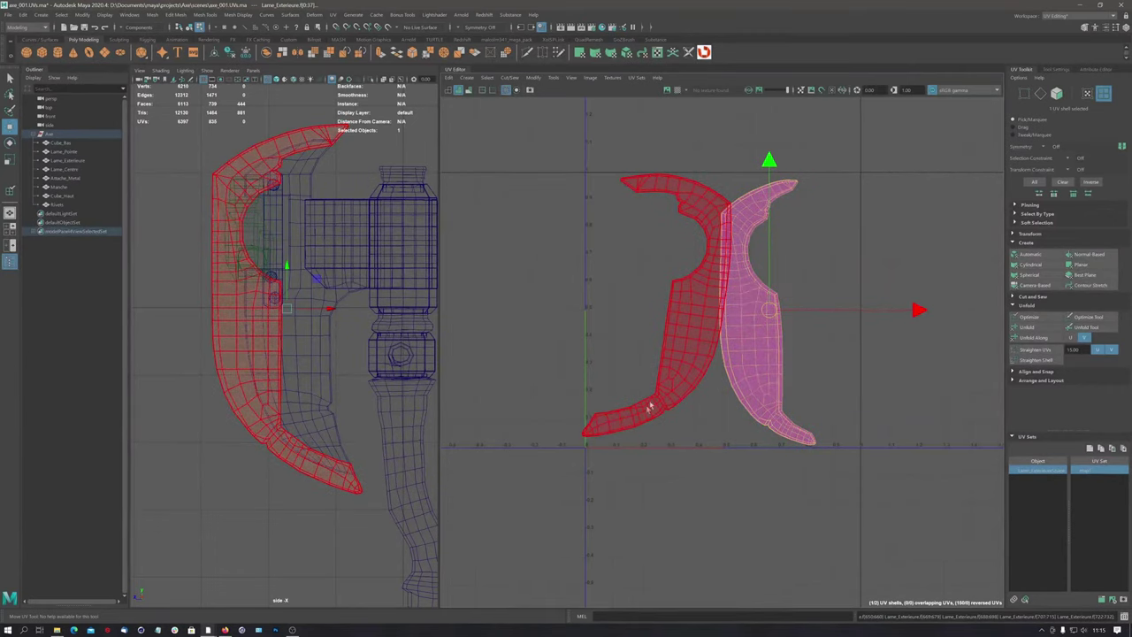
key(F8)
key(ctrl+F11)
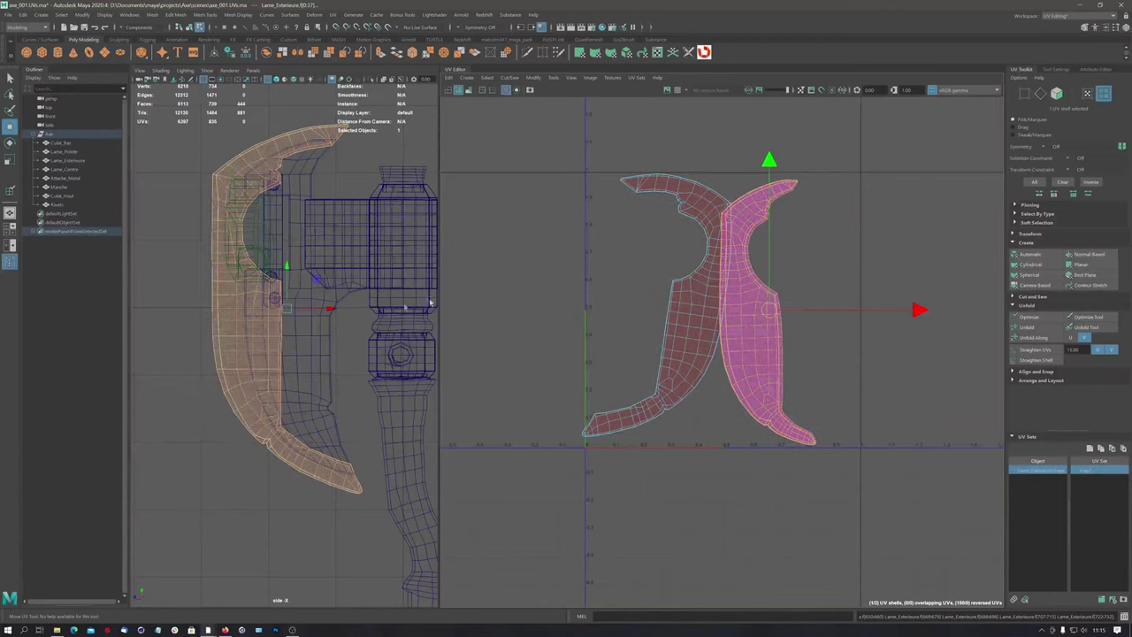
key(F8)
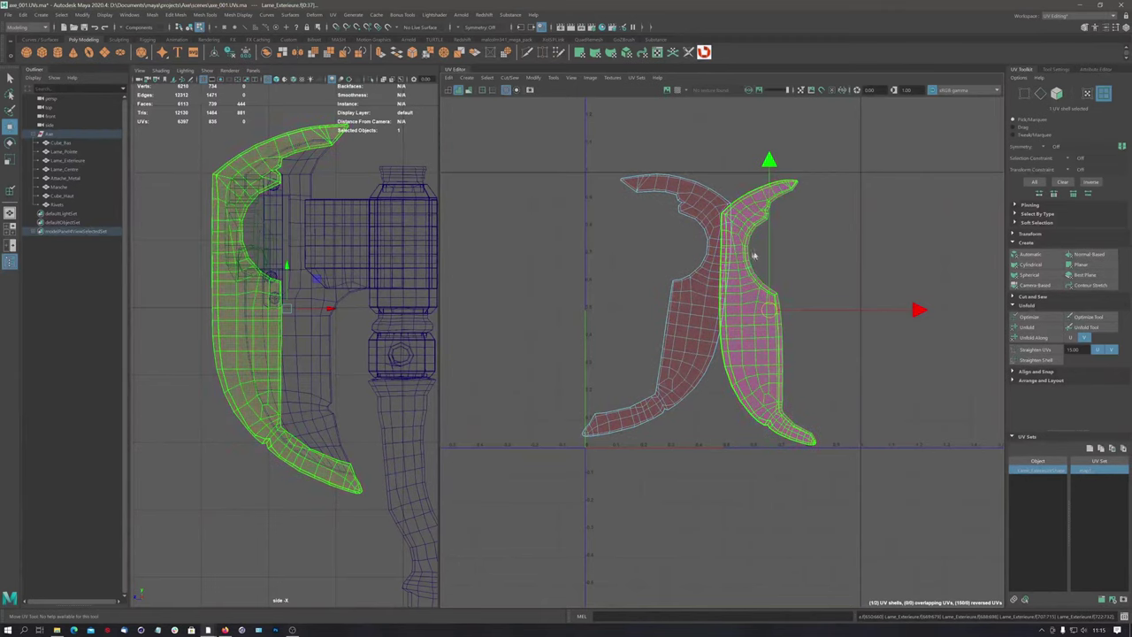
click(733, 227)
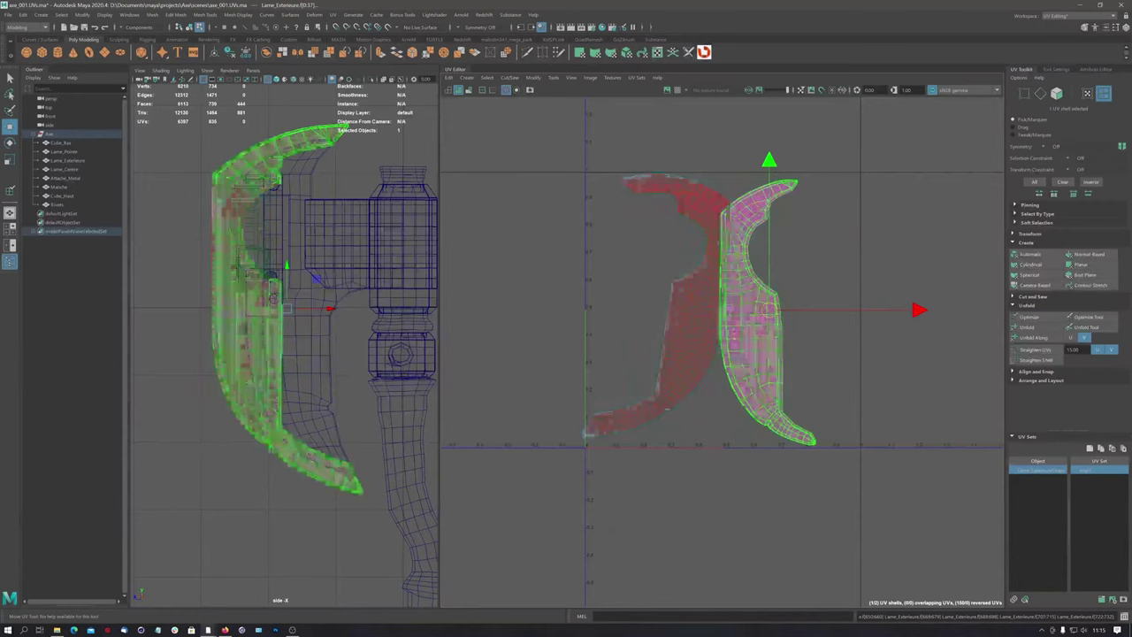
key(F8)
key(ctrl+F11)
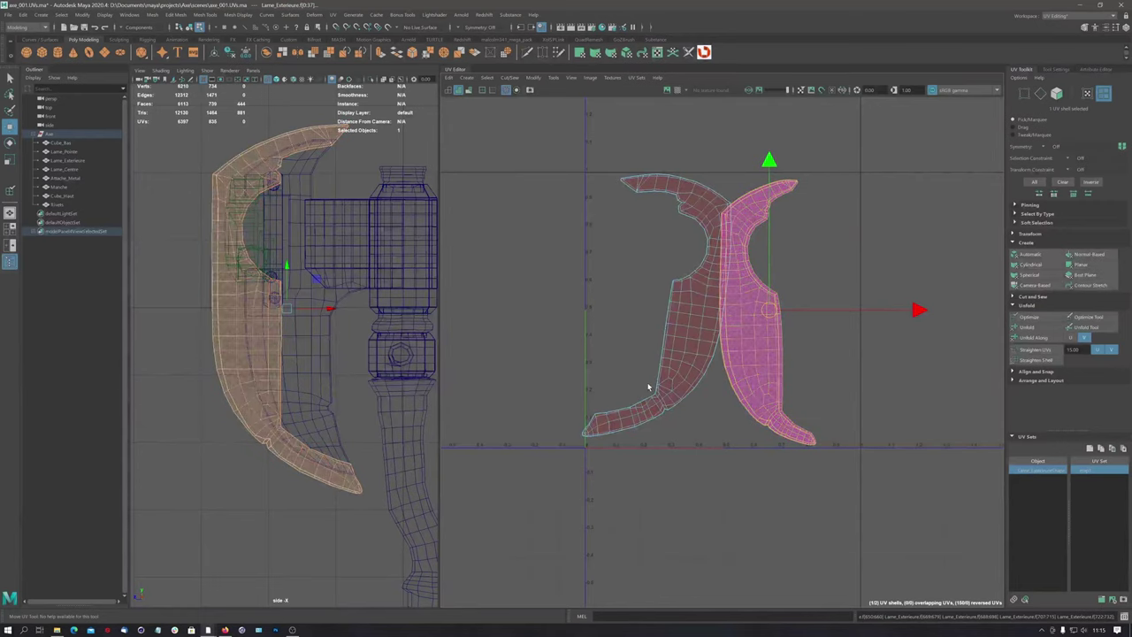
shift+right_drag(691, 305, 703, 289)
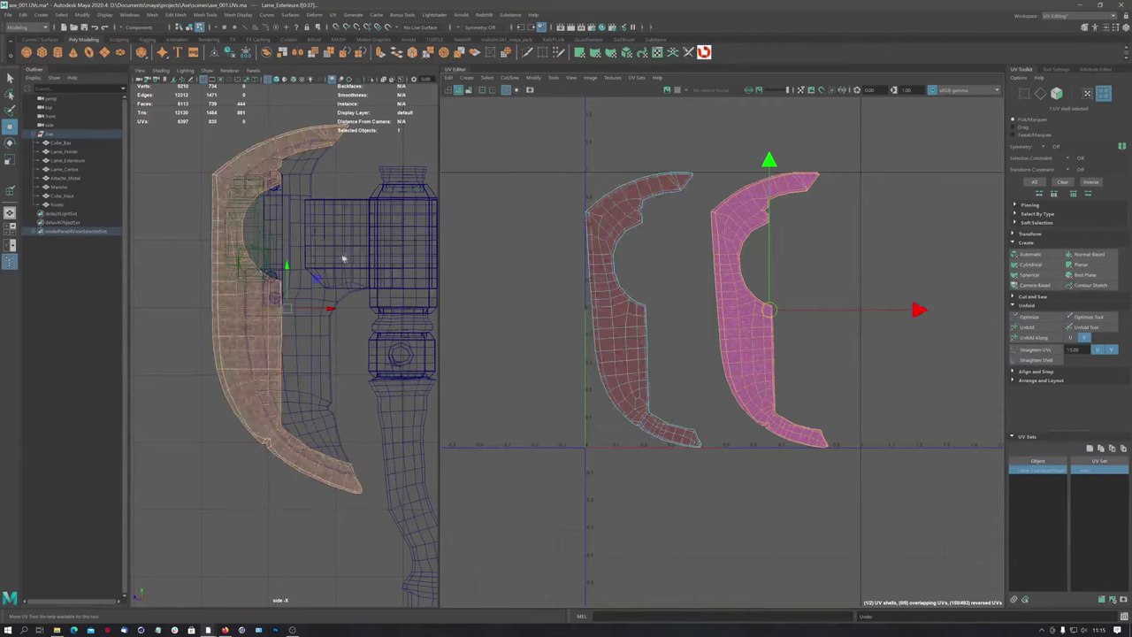
Marquee-select both blade UV shells and apply a Planar projection to make one shell
key(space)
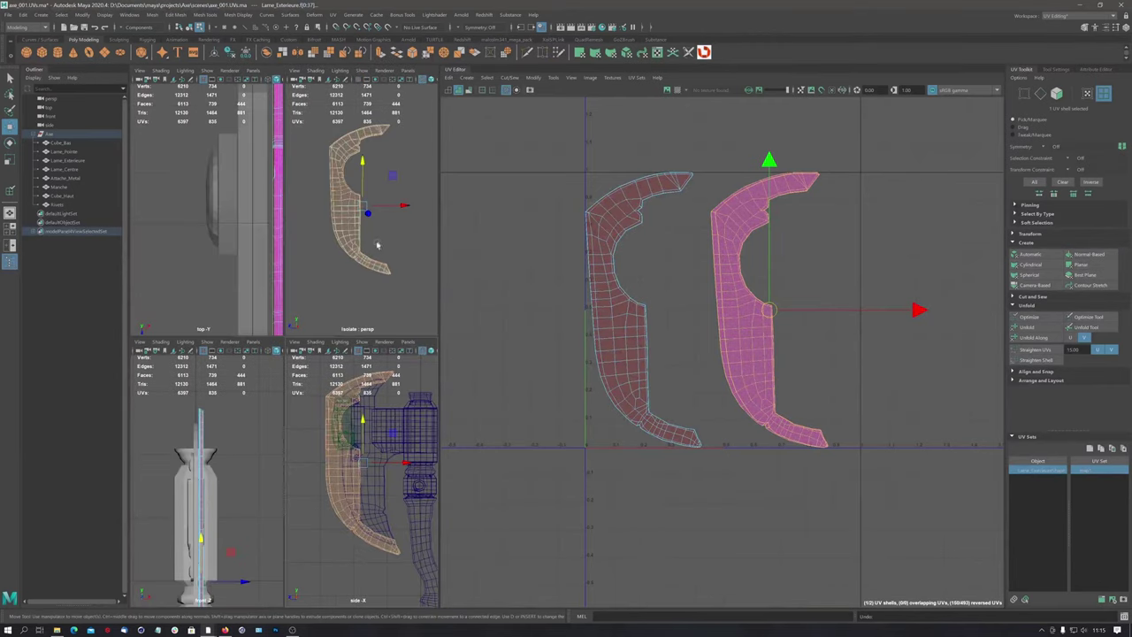
key(space)
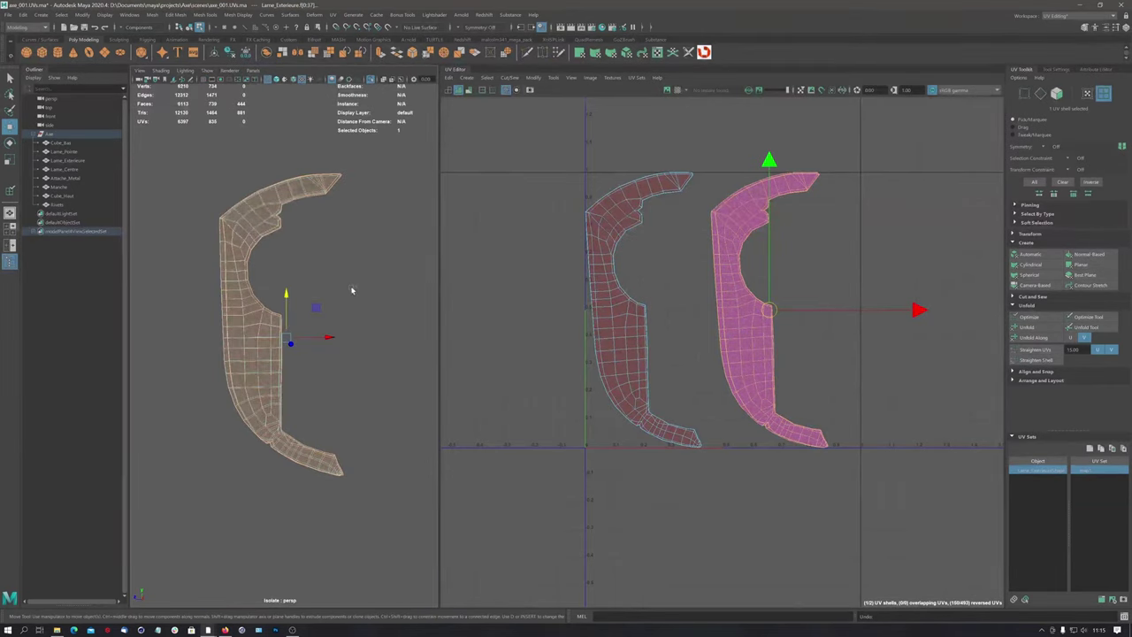
alt+drag(353, 277, 380, 288)
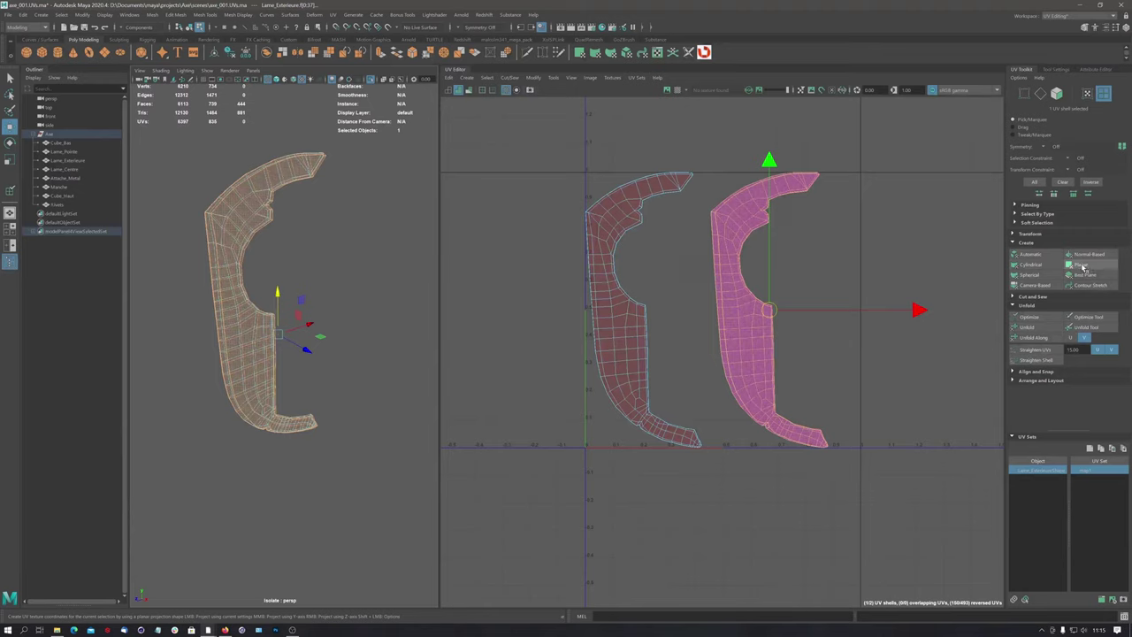
drag(525, 126, 884, 528)
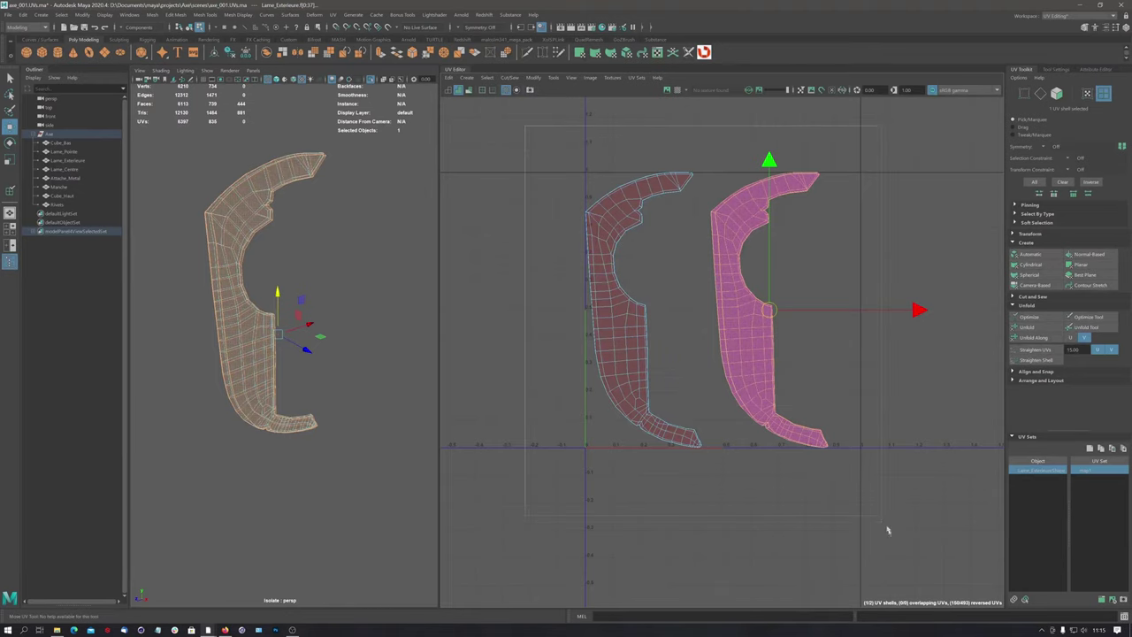
click(1082, 265)
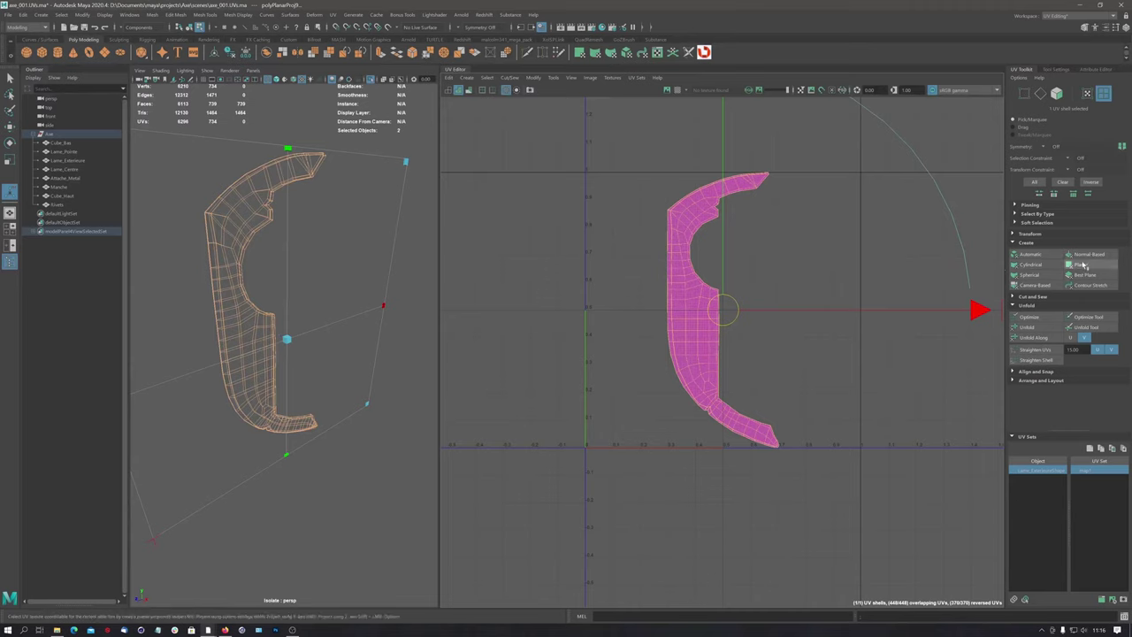
Re-apply the planar mapping from the X axis through Planar Mapping Options, then reselect the blade
shift+click(1083, 266)
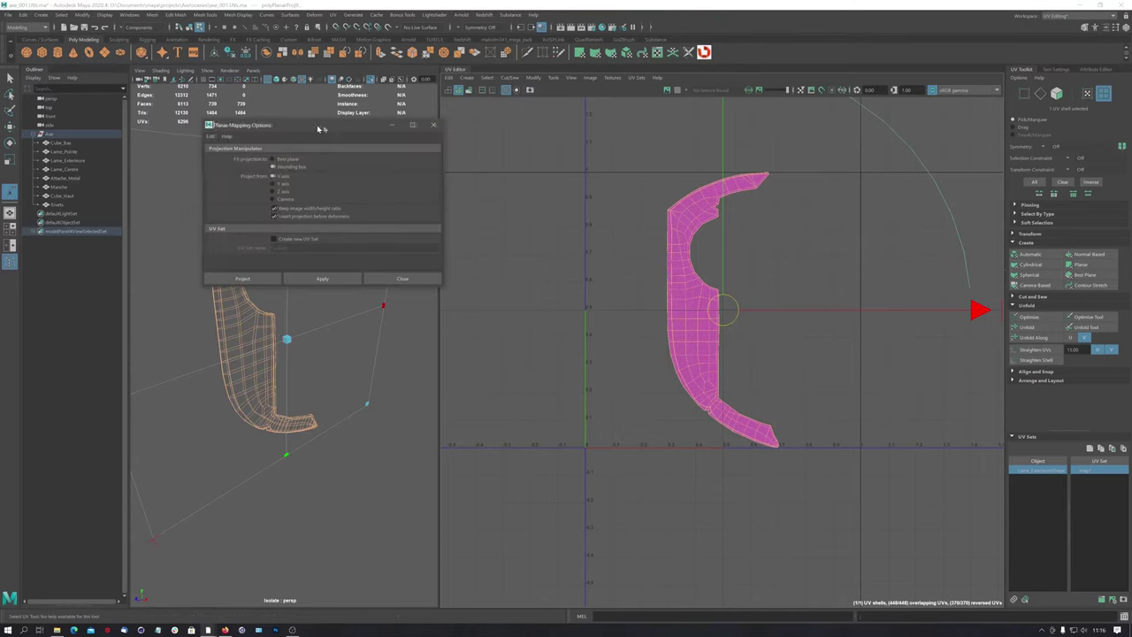
drag(317, 128, 501, 142)
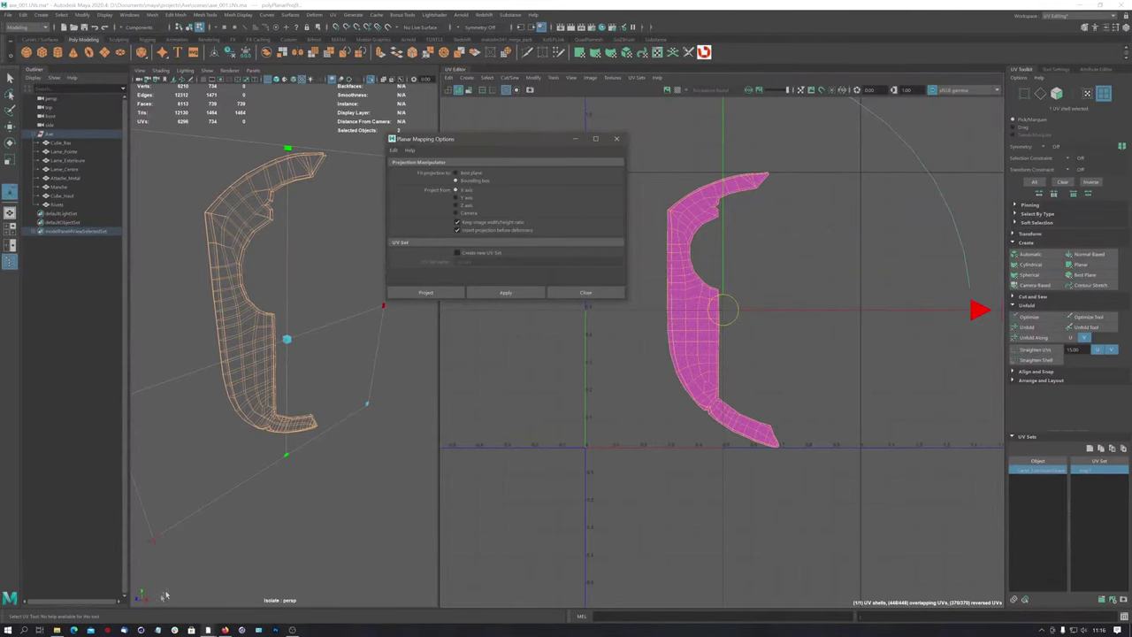
alt+drag(270, 364, 237, 358)
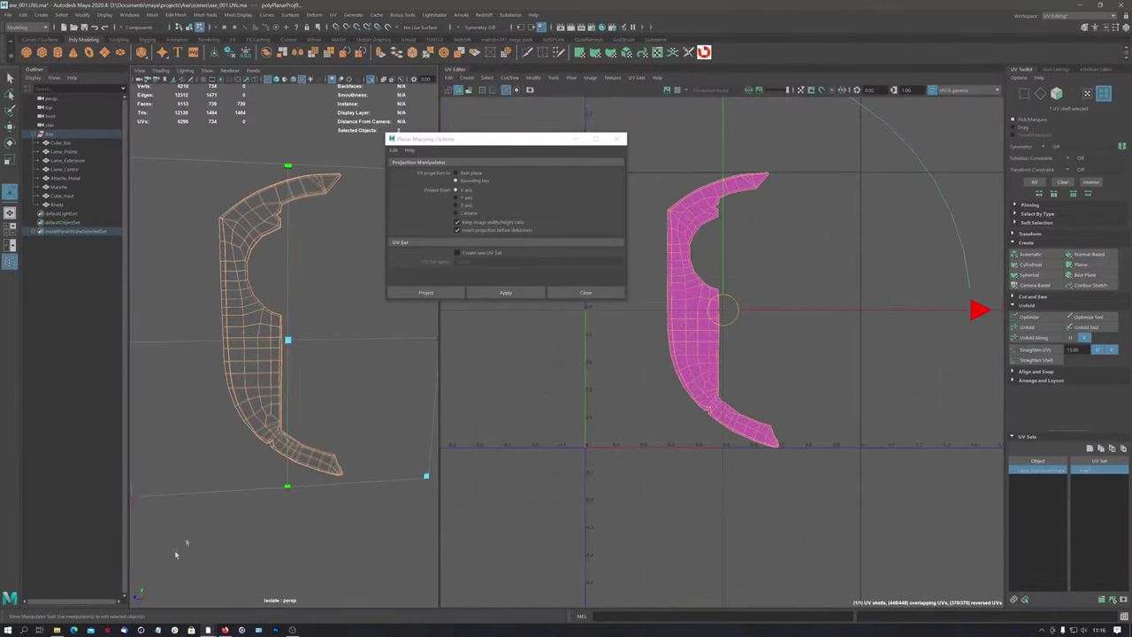
alt+drag(244, 358, 247, 198)
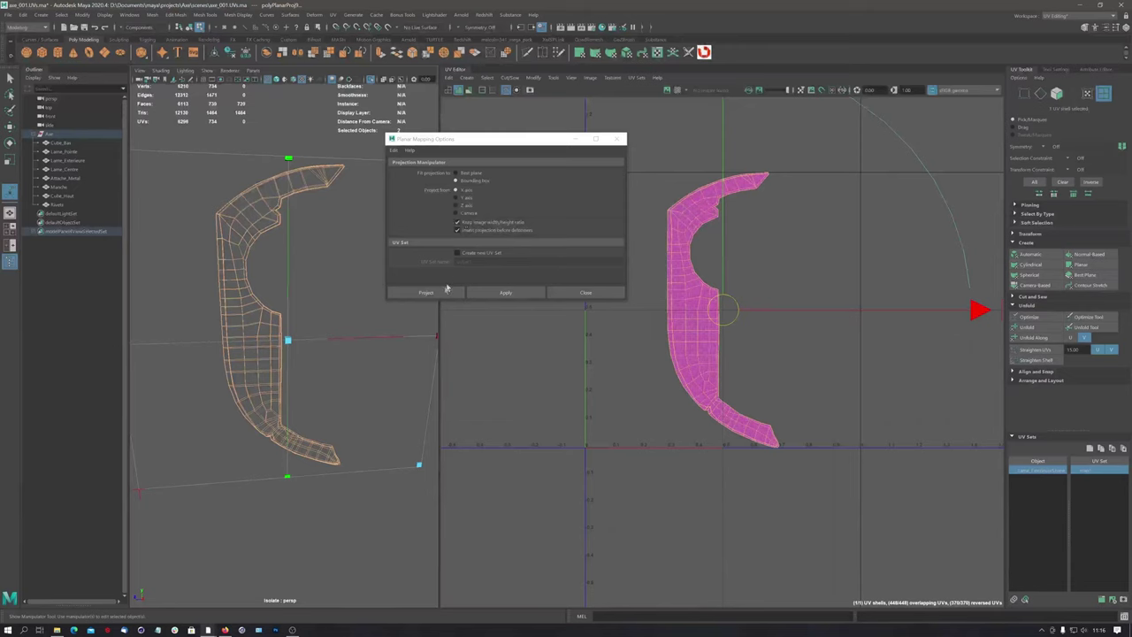
click(502, 291)
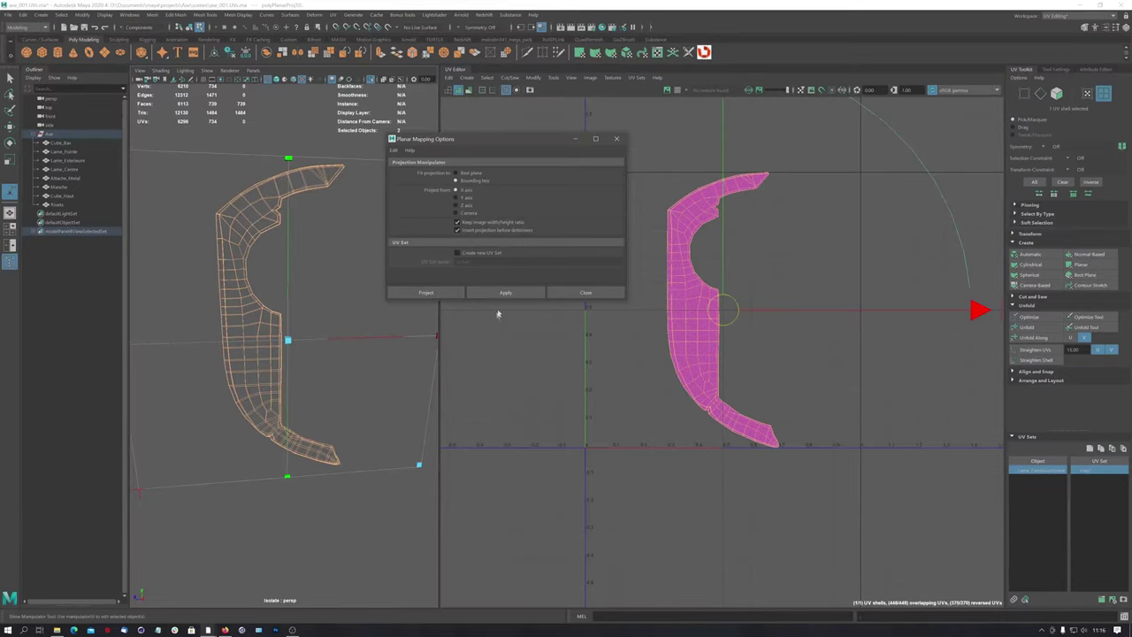
click(616, 139)
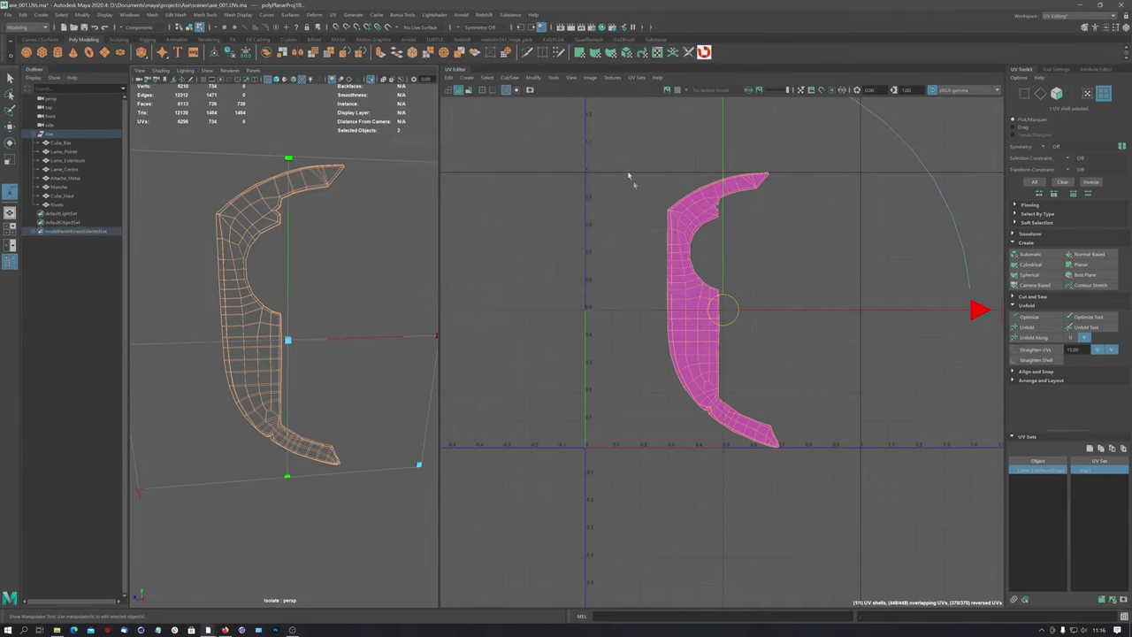
click(691, 317)
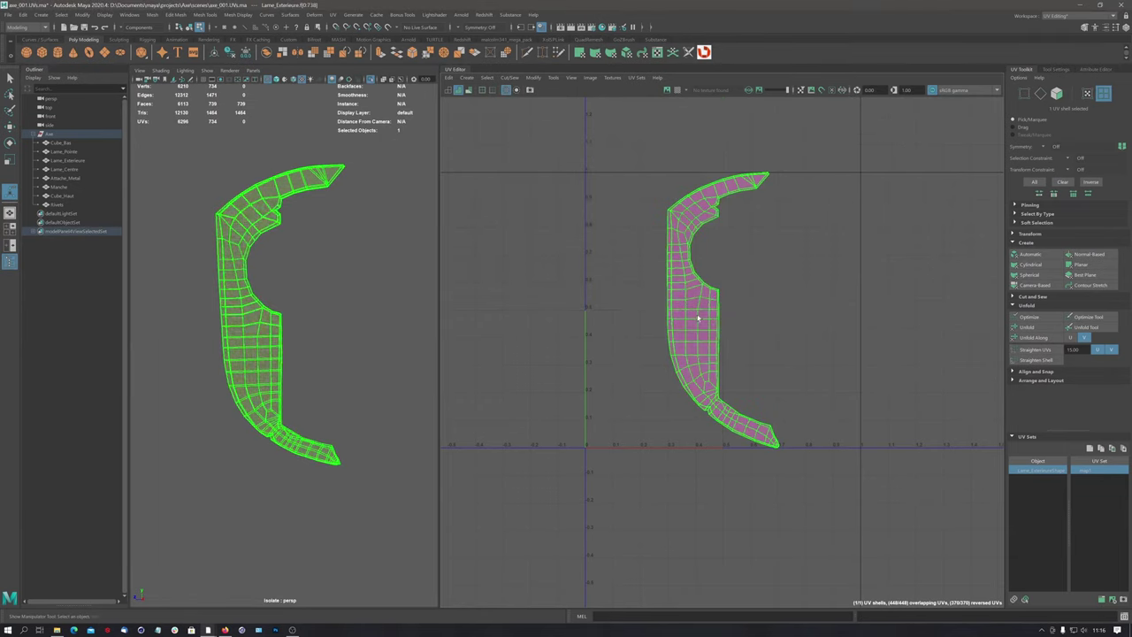
Move the blade UV shell to the right and turn the blade edge-on
key(w)
key(ctrl+F12)
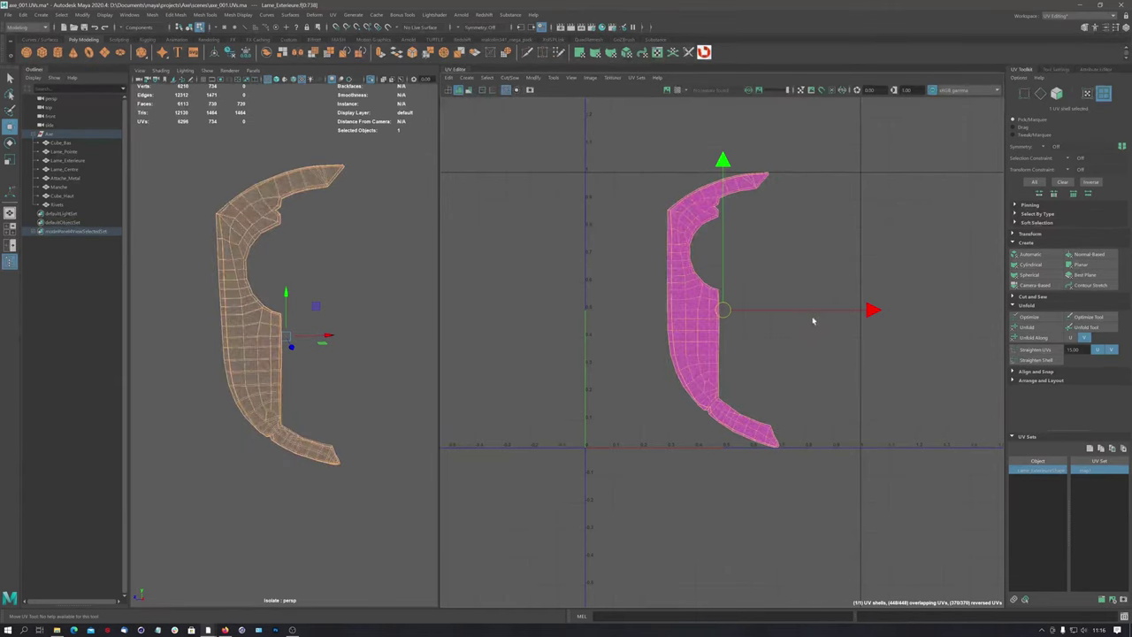
mouse_move(815, 310)
mouse_down()
mouse_move(880, 322)
mouse_move(792, 318)
mouse_up()
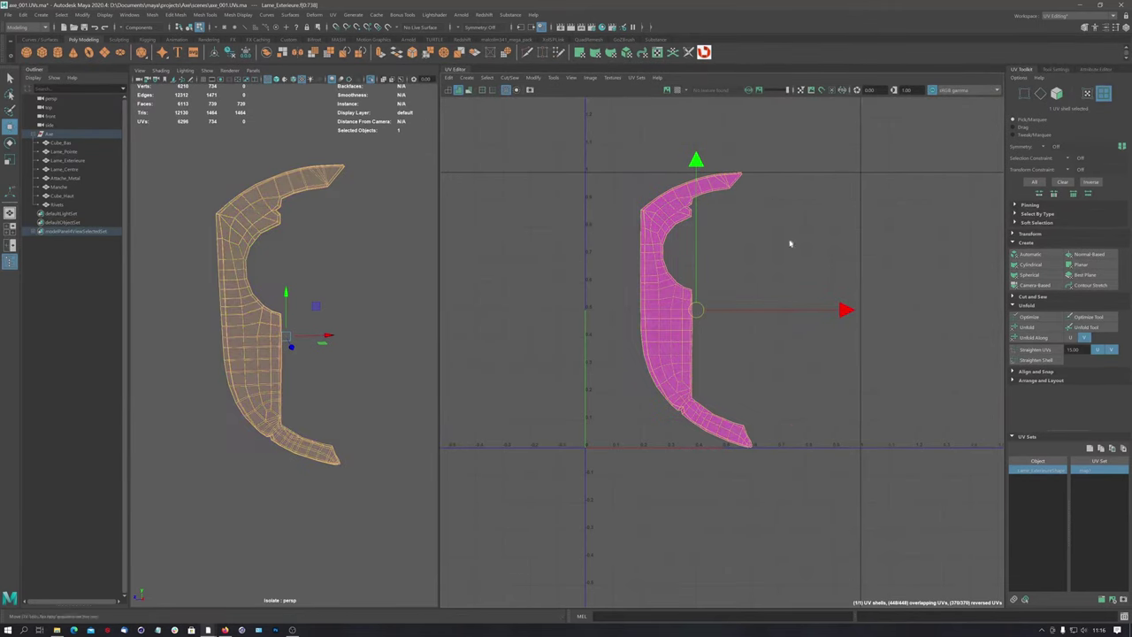
mouse_move(367, 237)
alt+mouse_down()
mouse_move(254, 225)
mouse_move(281, 310)
alt+mouse_up()
mouse_move(236, 257)
alt+mouse_down()
mouse_move(276, 254)
mouse_move(354, 182)
alt+mouse_up()
scroll(386, 185, up, 3)
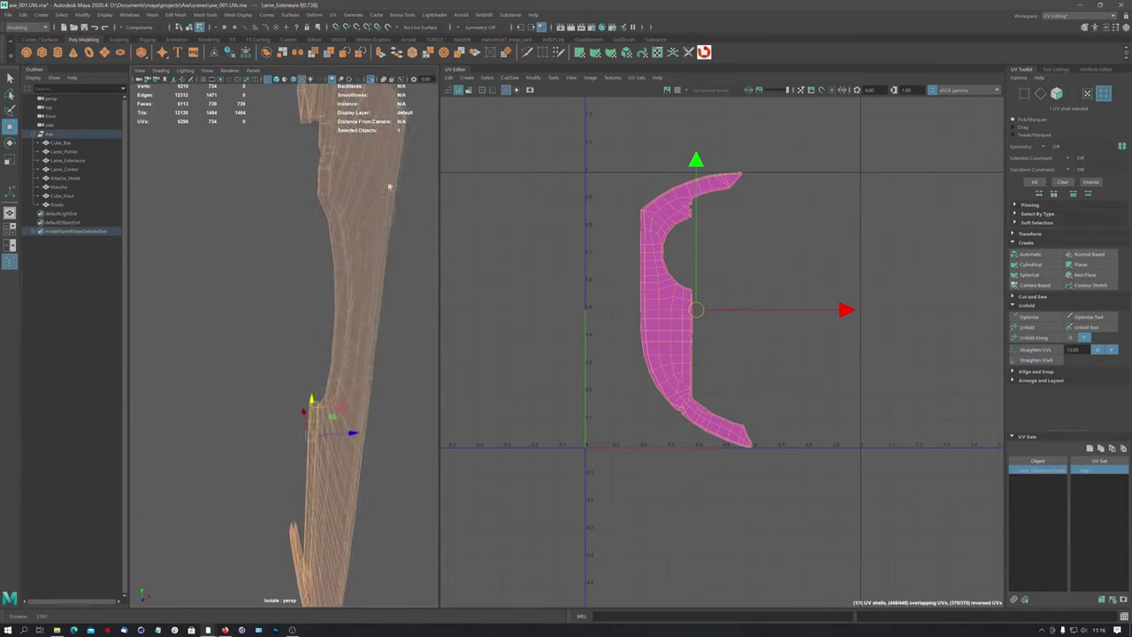
scroll(370, 228, up, 2)
alt+drag(370, 228, 340, 257)
Select the edge loop along the blade's rim and cut the UV shell along it
right_drag(330, 251, 332, 219)
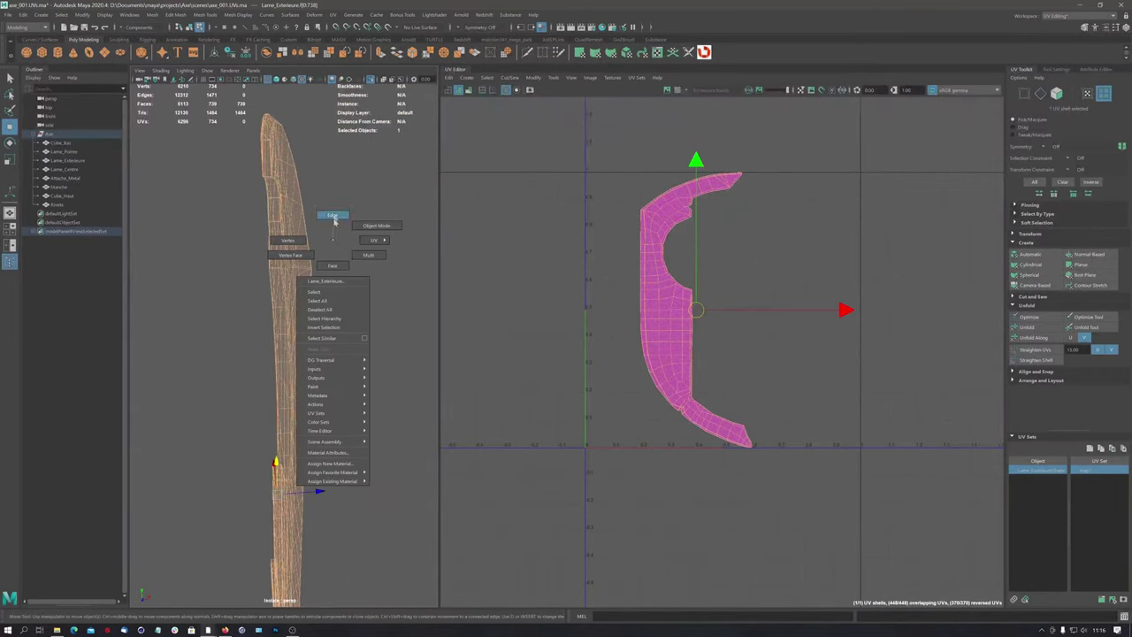
mouse_move(333, 218)
alt+mouse_down()
mouse_move(301, 280)
mouse_move(371, 240)
alt+mouse_up()
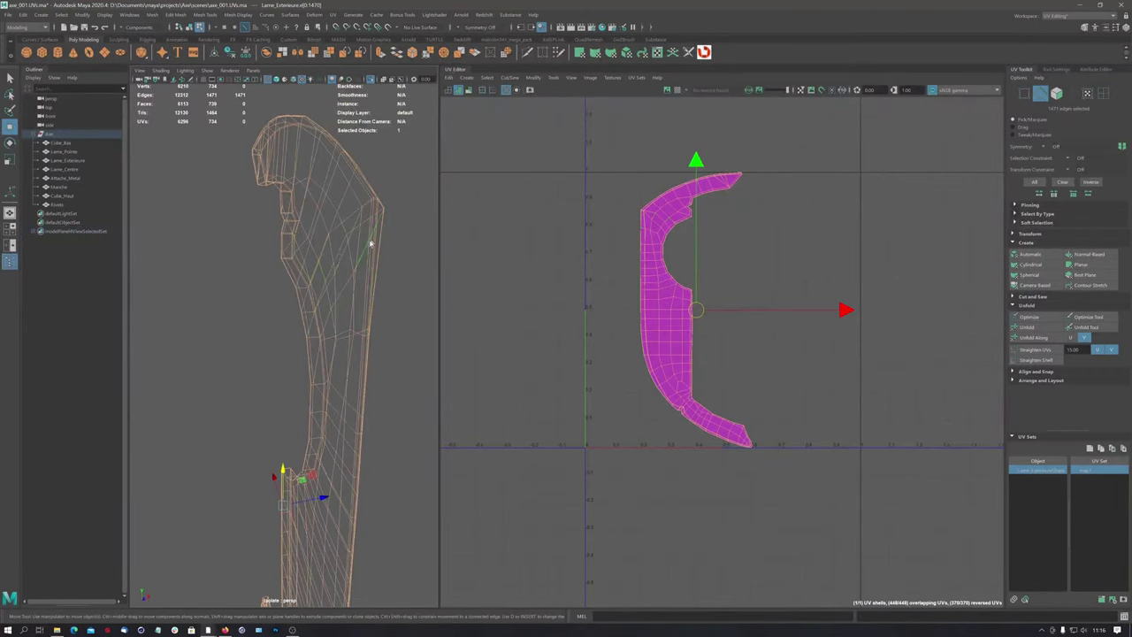
double_click(371, 221)
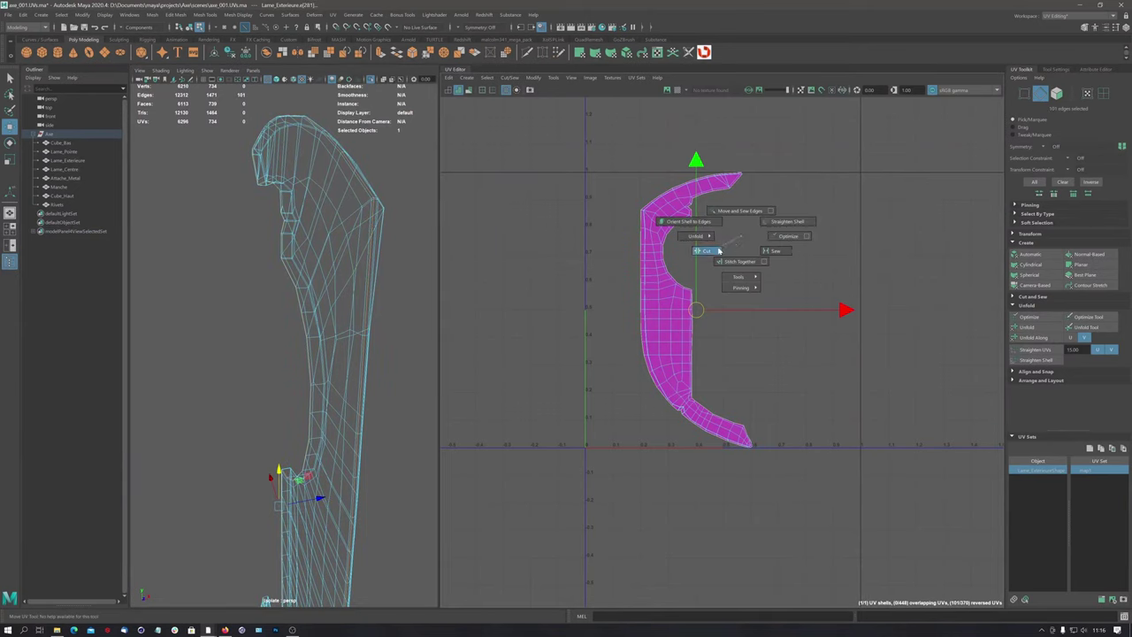
shift+right_drag(741, 240, 708, 251)
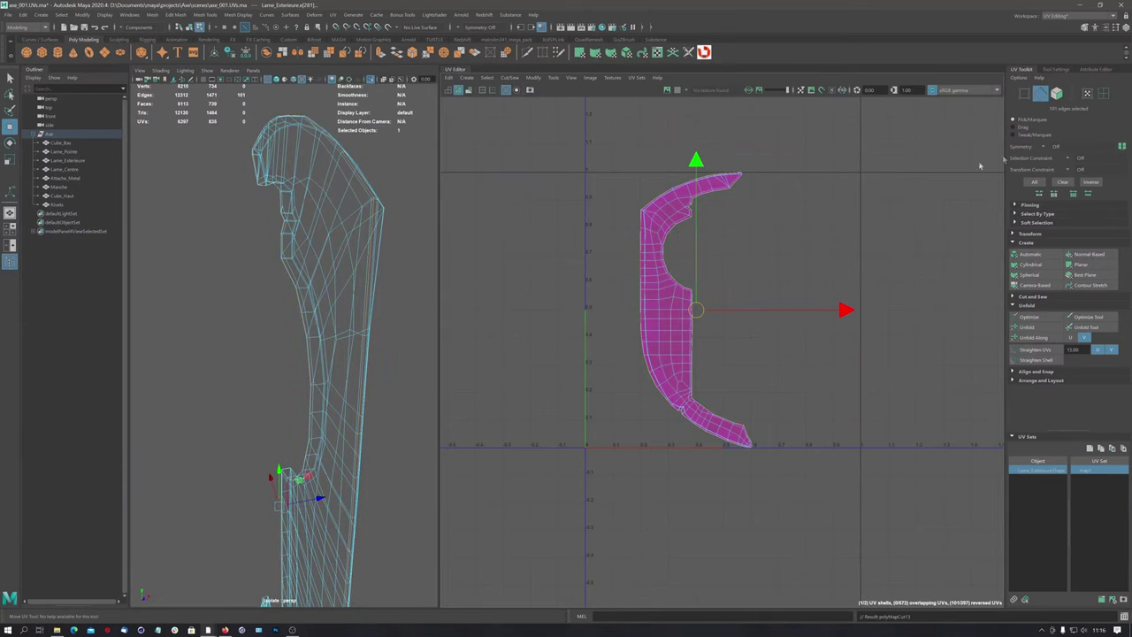
Select the cut UV shell as a whole and move it left
click(1103, 94)
click(673, 316)
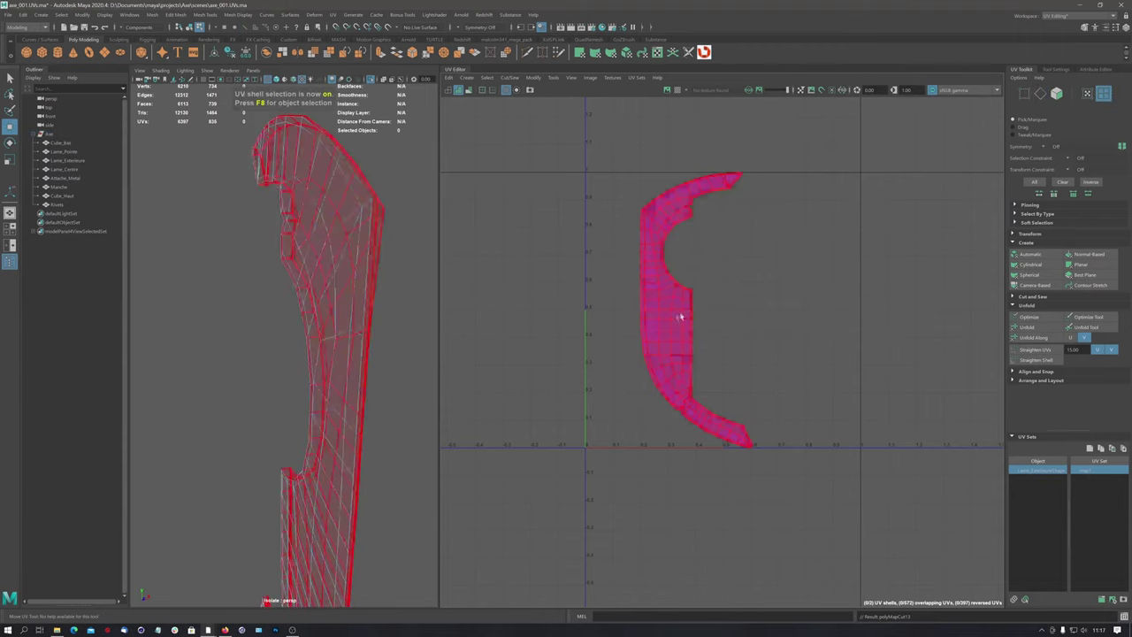
drag(844, 309, 769, 311)
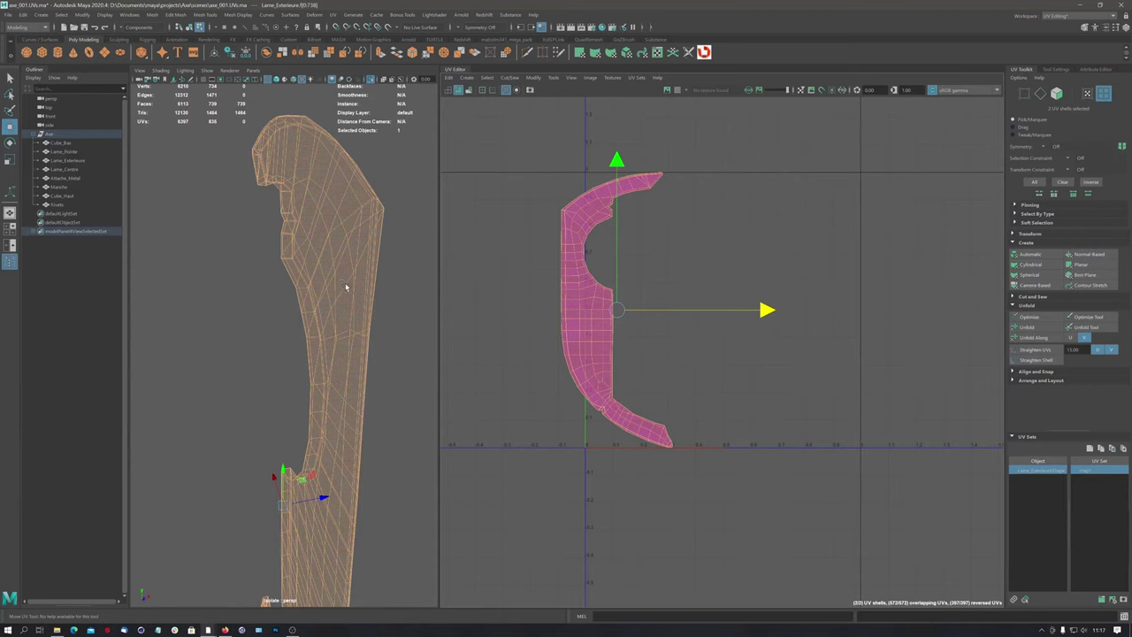
Select one cut shell and move it left to reveal the other
click(617, 292)
drag(783, 310, 690, 309)
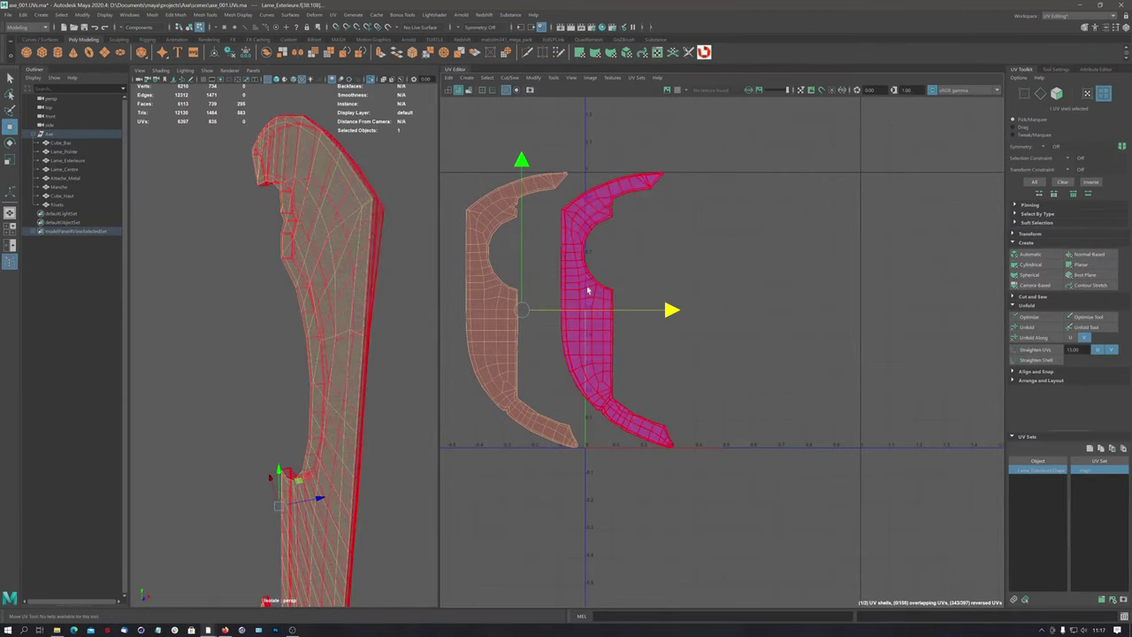
click(695, 273)
click(586, 319)
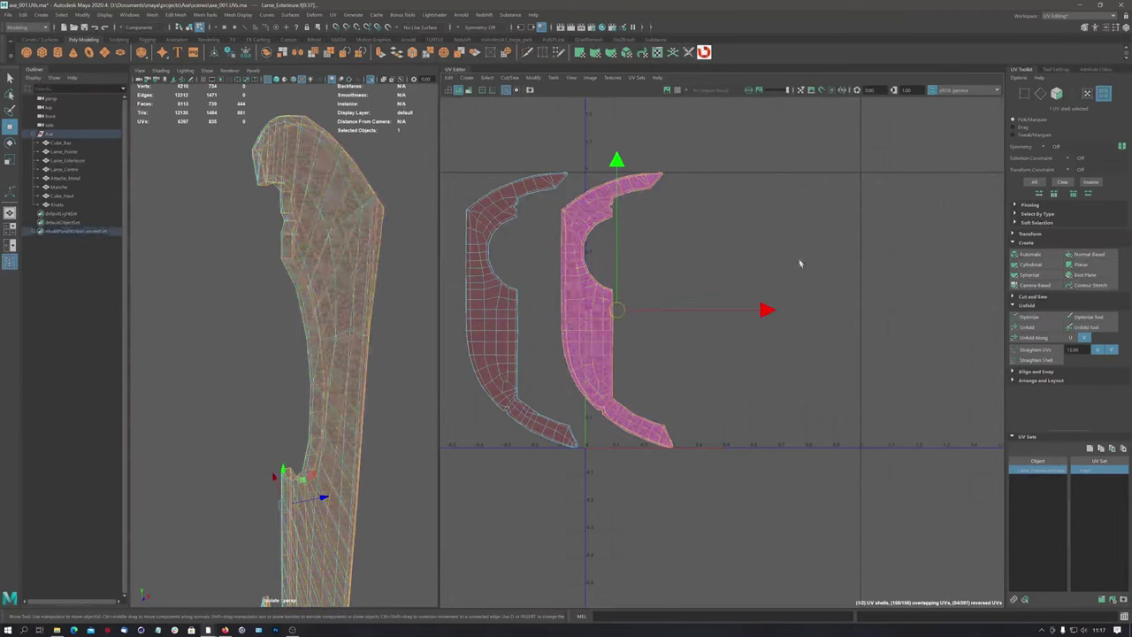
mouse_move(265, 292)
alt+mouse_down()
mouse_move(216, 316)
mouse_move(265, 300)
alt+mouse_up()
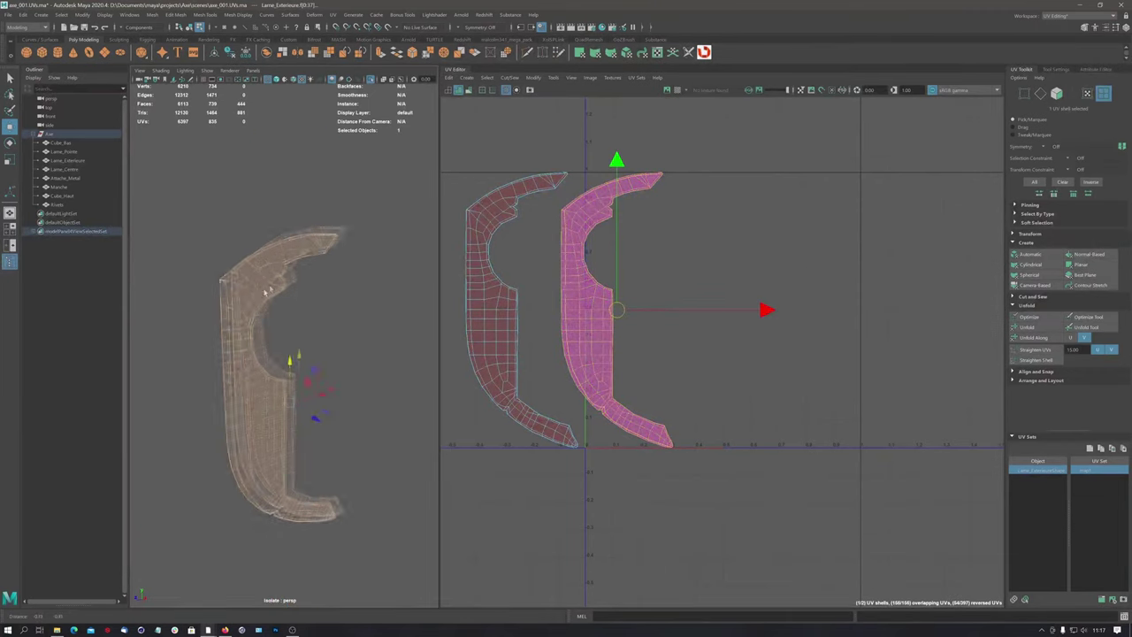
Toggle shaded and wireframe UV display, then select each shell to check them
click(459, 91)
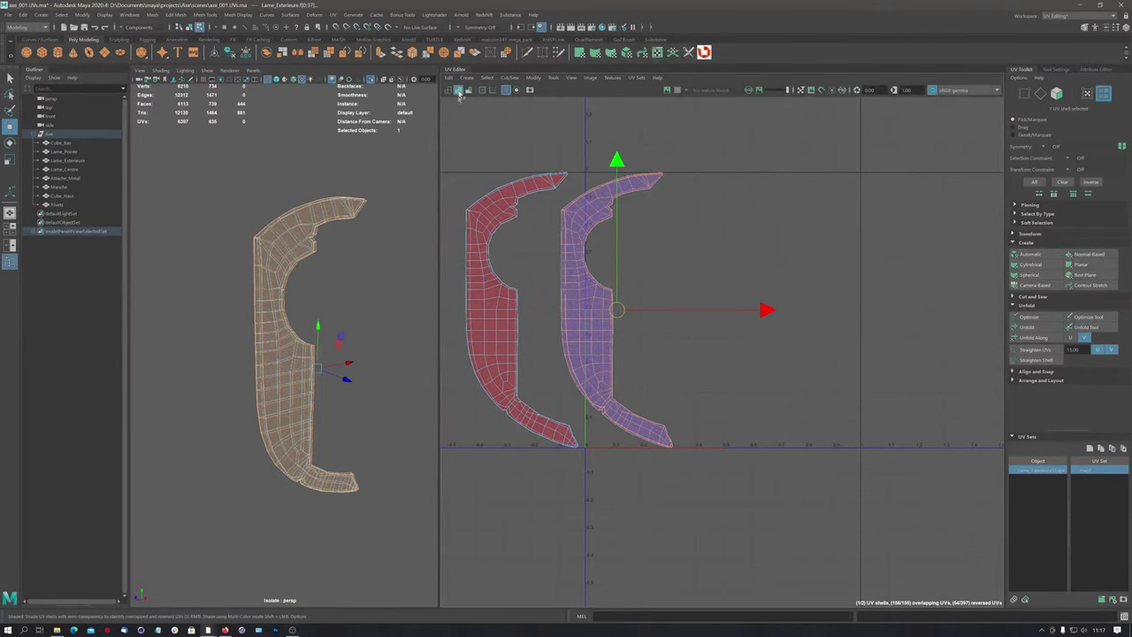
click(449, 91)
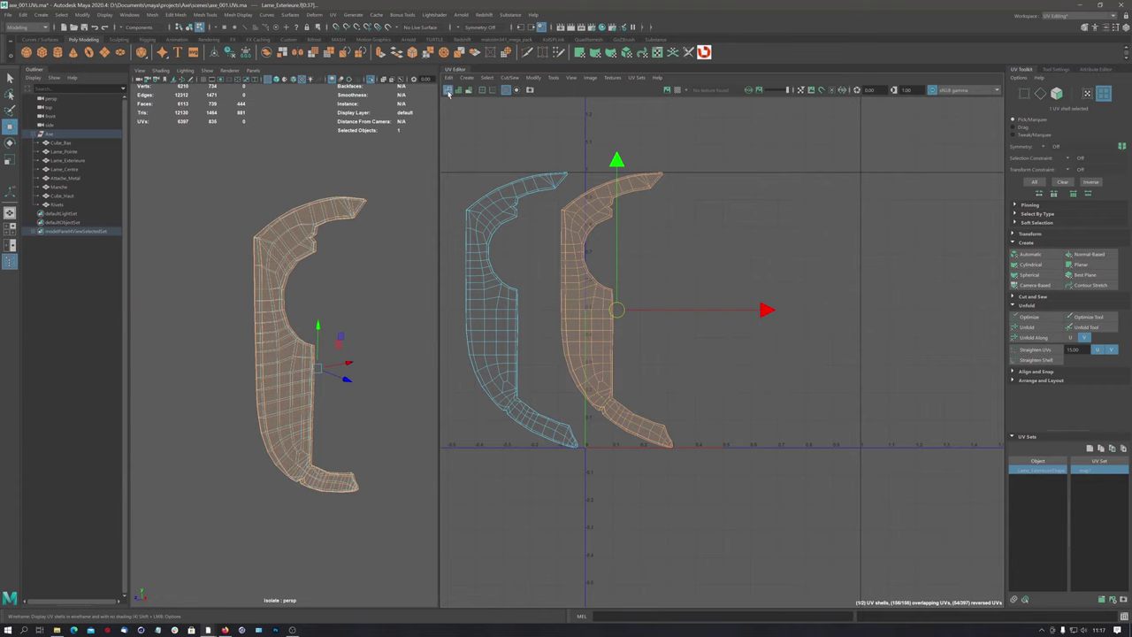
click(459, 91)
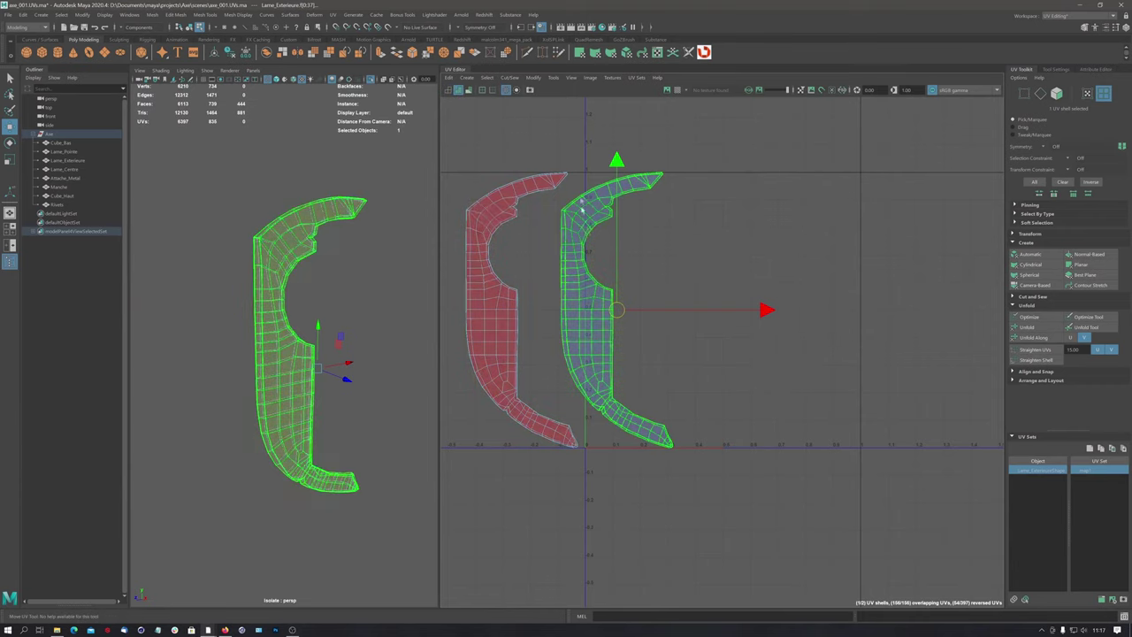
key(F12)
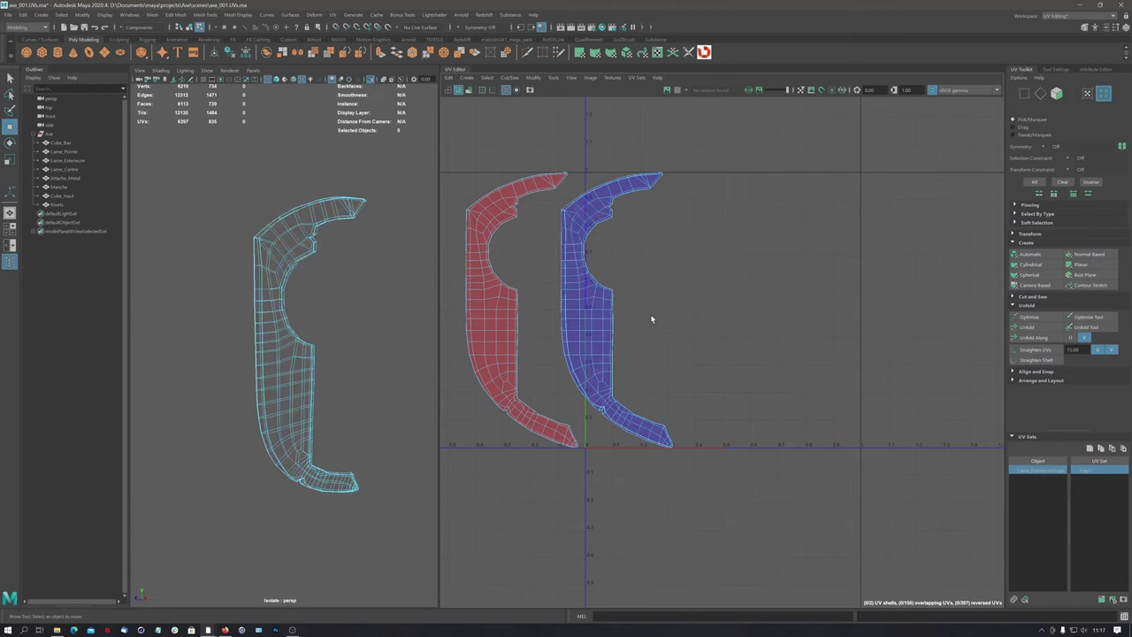
click(601, 329)
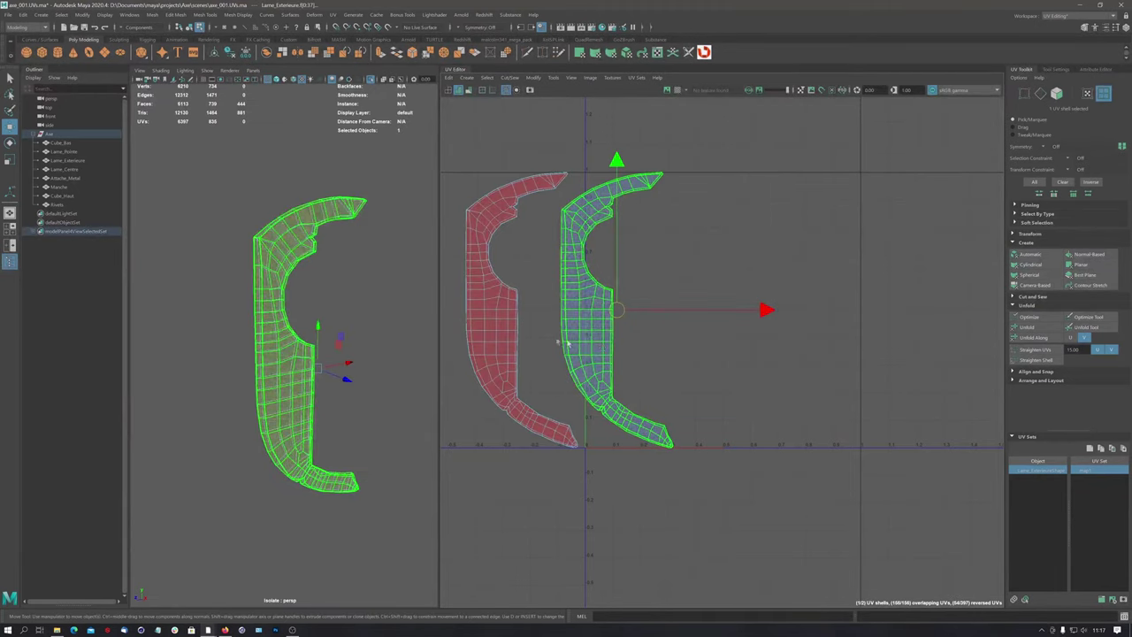
click(508, 332)
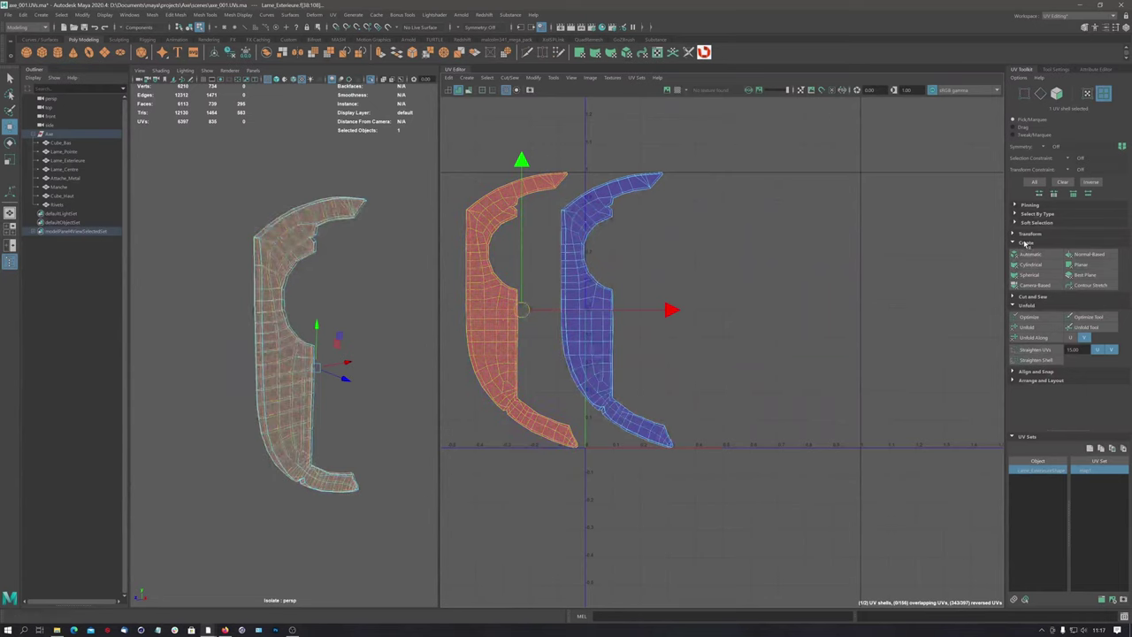
Flip the left UV shell with Flip U and slide it left along U
click(1028, 235)
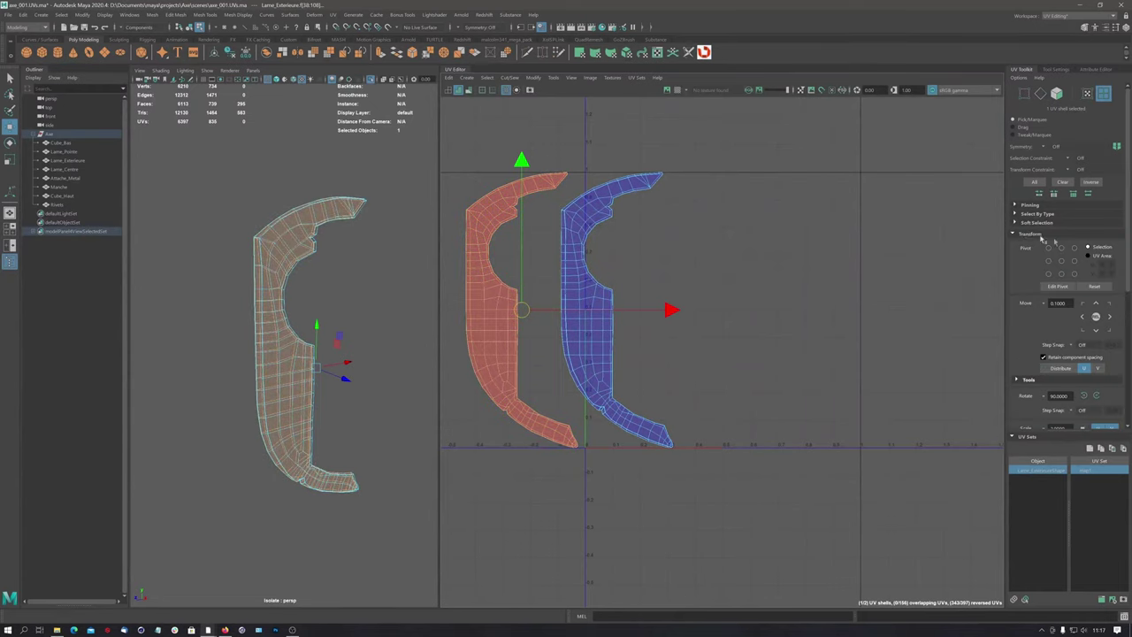
scroll(1097, 274, down, 4)
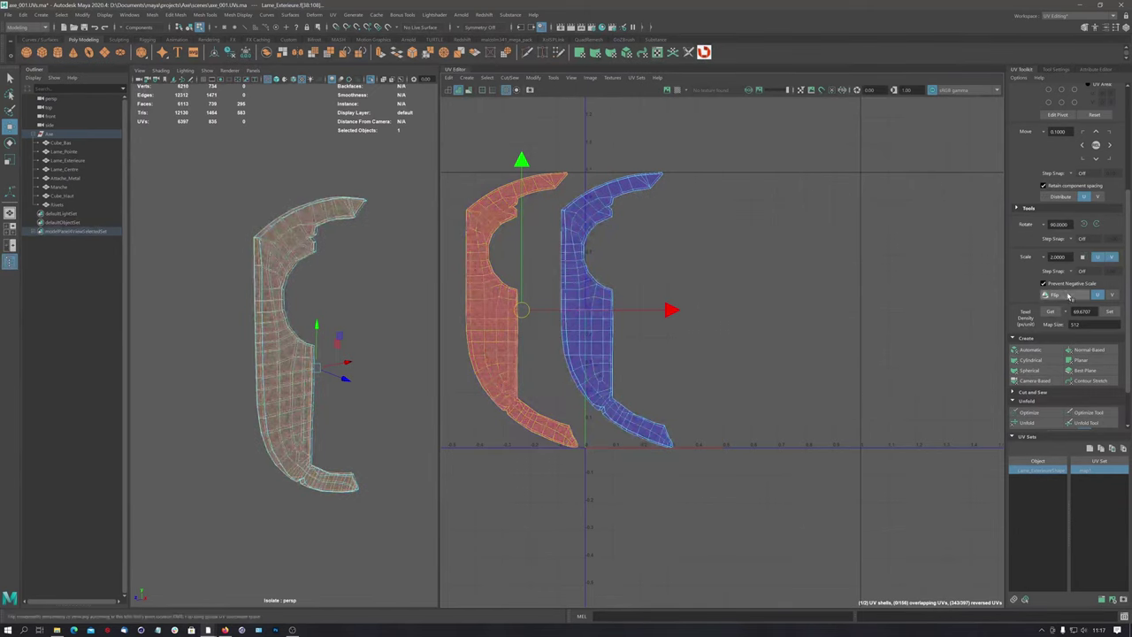
click(1055, 296)
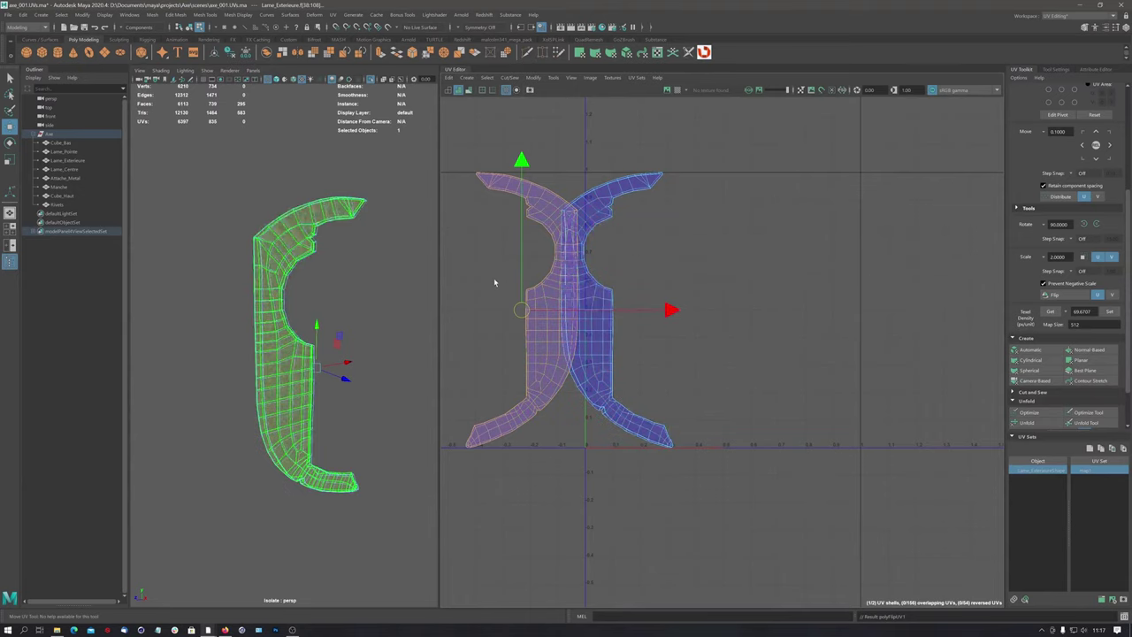
drag(671, 310, 641, 310)
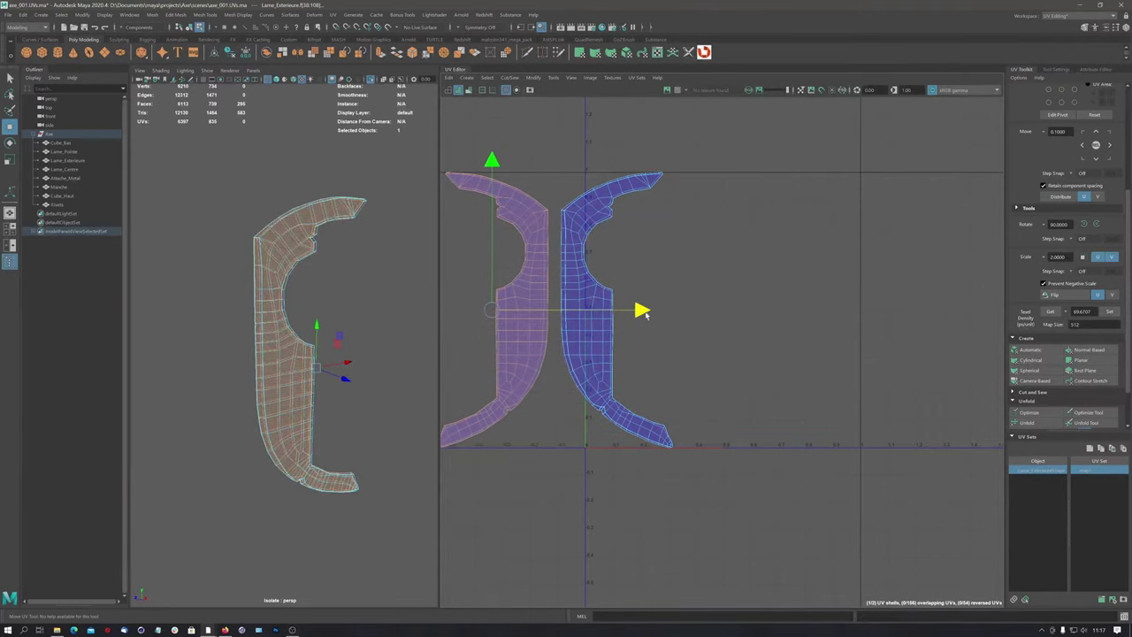
alt+middle_drag(512, 223, 570, 233)
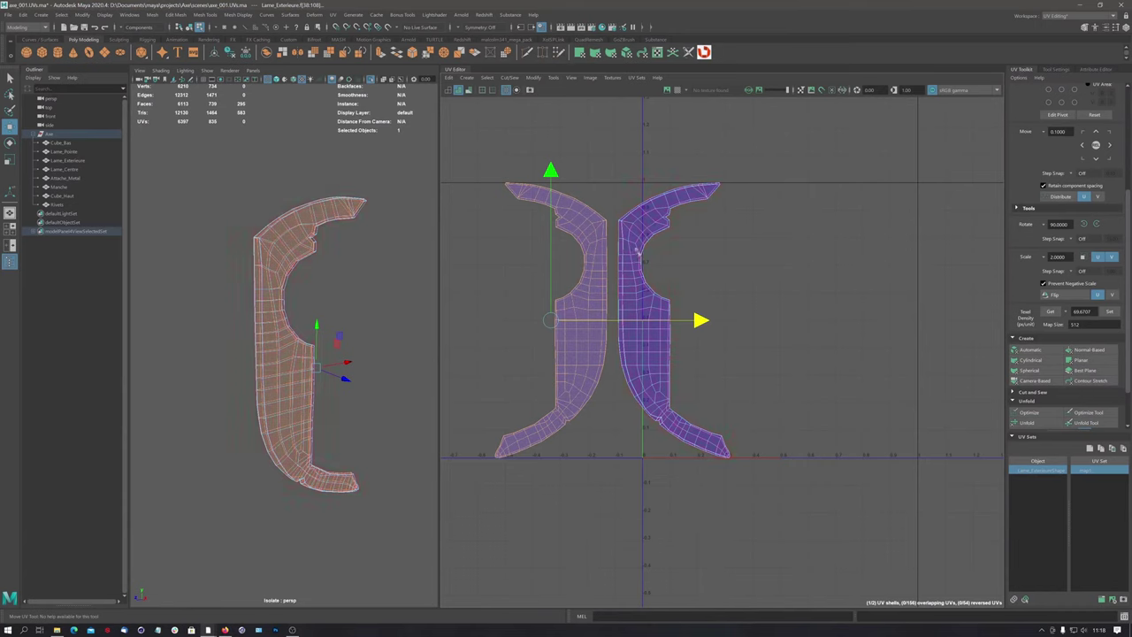
Select both UV shells together and zoom in on the blade
click(636, 251)
drag(472, 144, 800, 508)
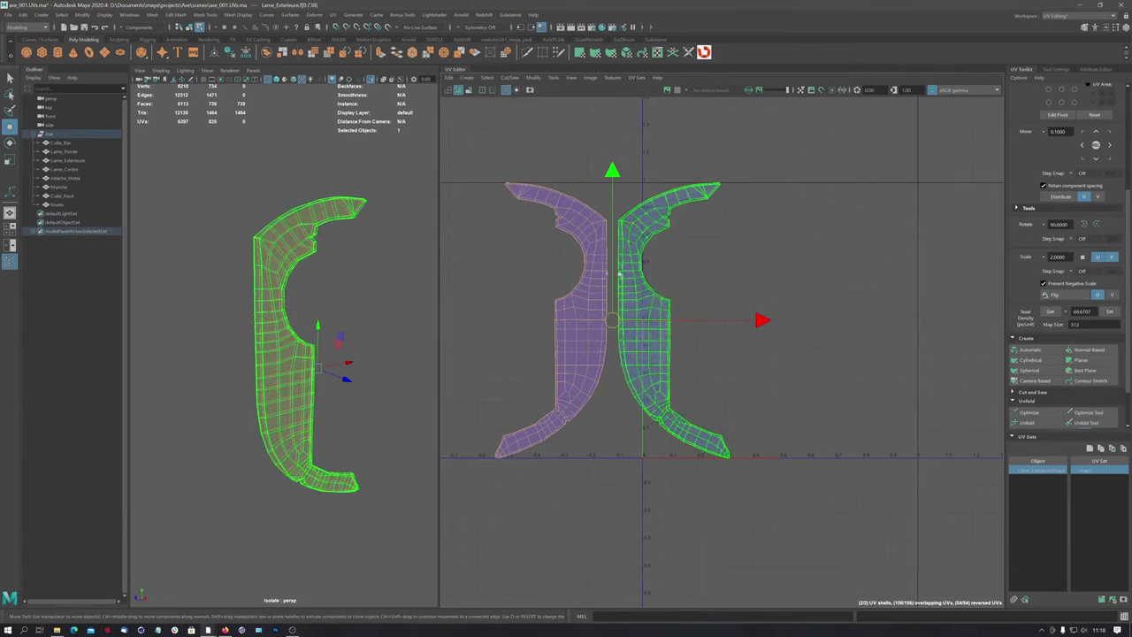
mouse_move(285, 205)
alt+mouse_down()
mouse_move(313, 235)
mouse_move(331, 225)
mouse_move(316, 346)
mouse_move(265, 360)
mouse_move(256, 349)
alt+mouse_up()
scroll(357, 220, up, 3)
scroll(253, 273, up, 3)
scroll(315, 340, up, 2)
In face mode, select the loop of faces running along the blade's top edge
scroll(314, 340, down, 2)
scroll(317, 359, up, 3)
click(317, 358)
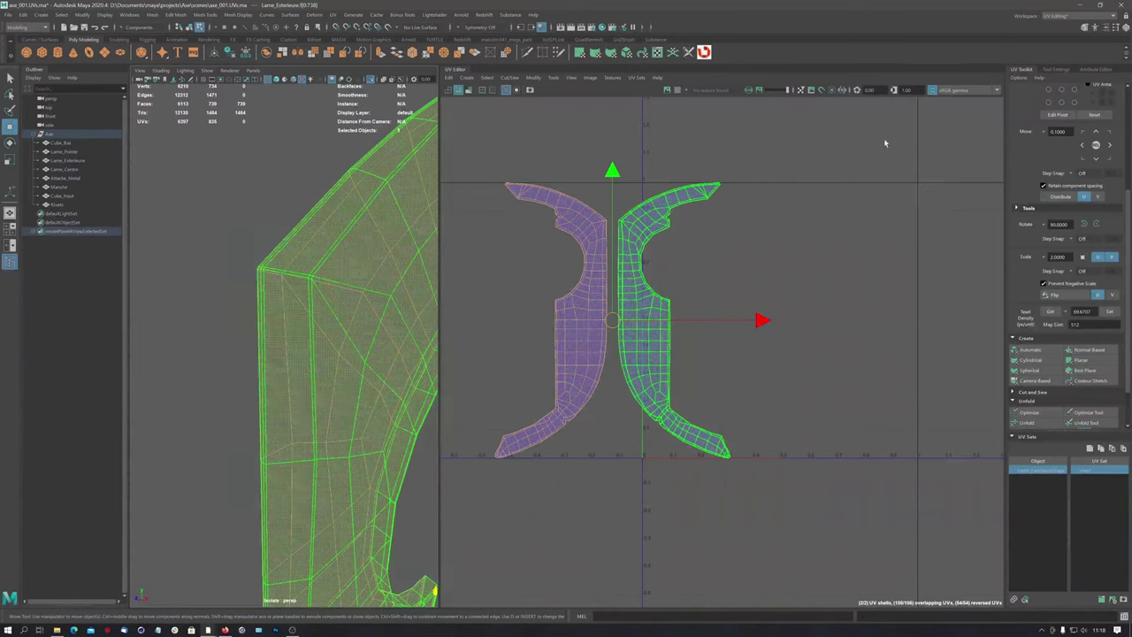
right_drag(353, 227, 334, 257)
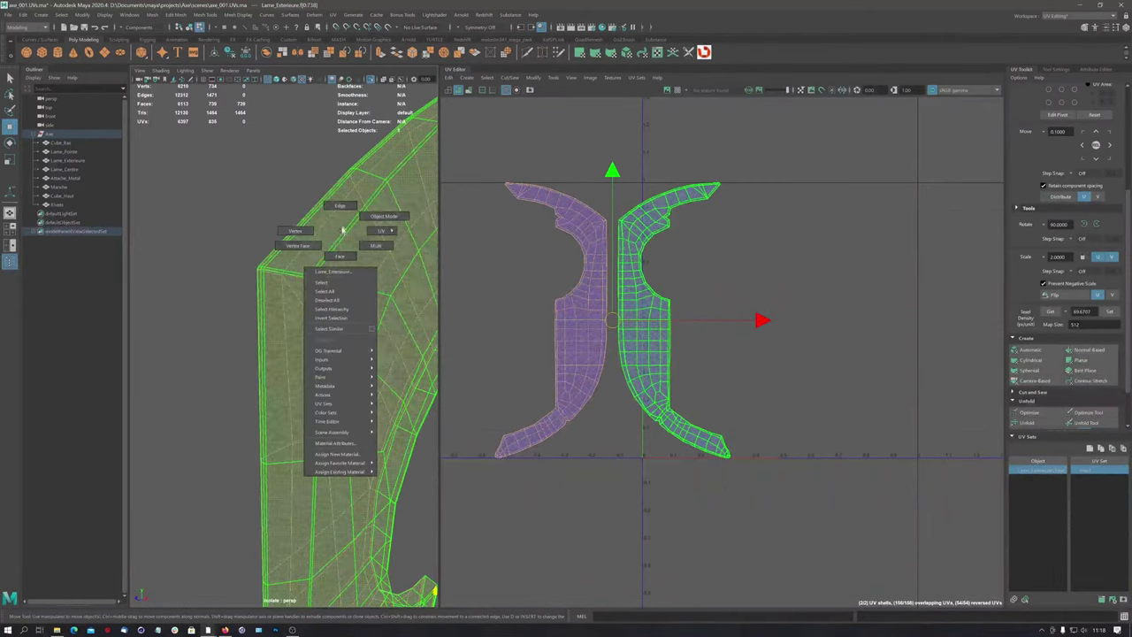
click(262, 277)
alt+drag(263, 277, 256, 520)
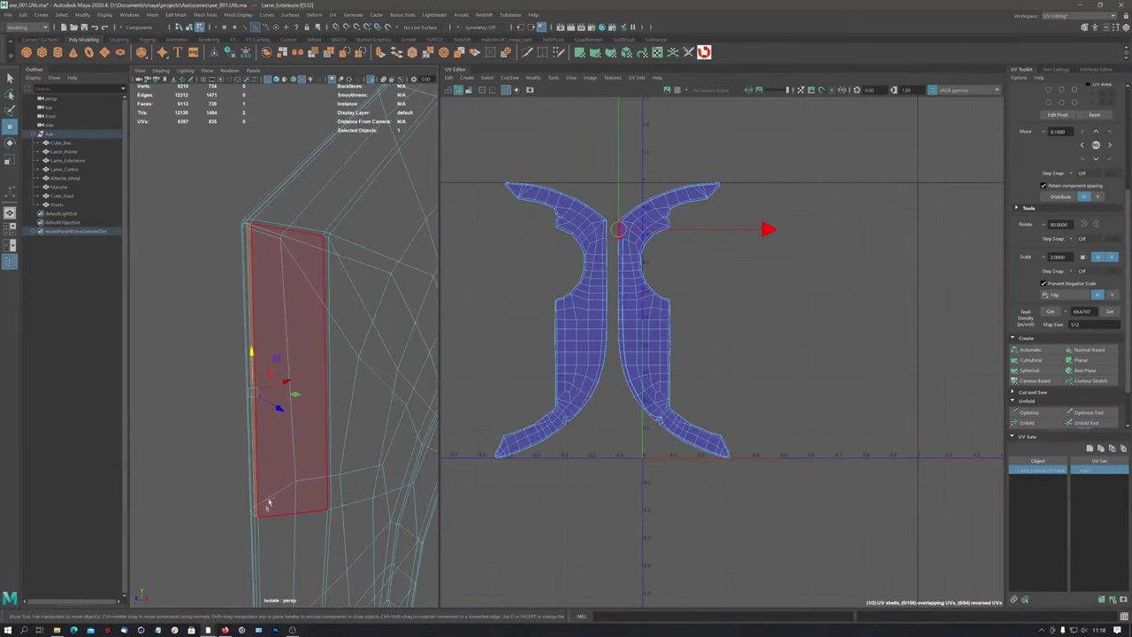
double_click(255, 523)
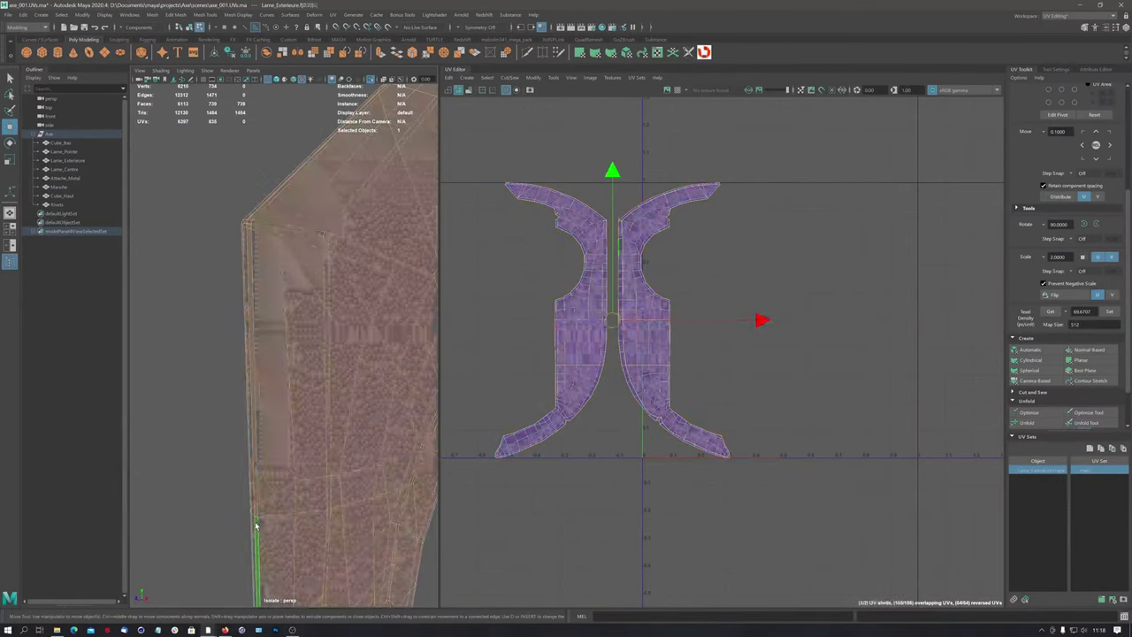
click(250, 228)
double_click(291, 206)
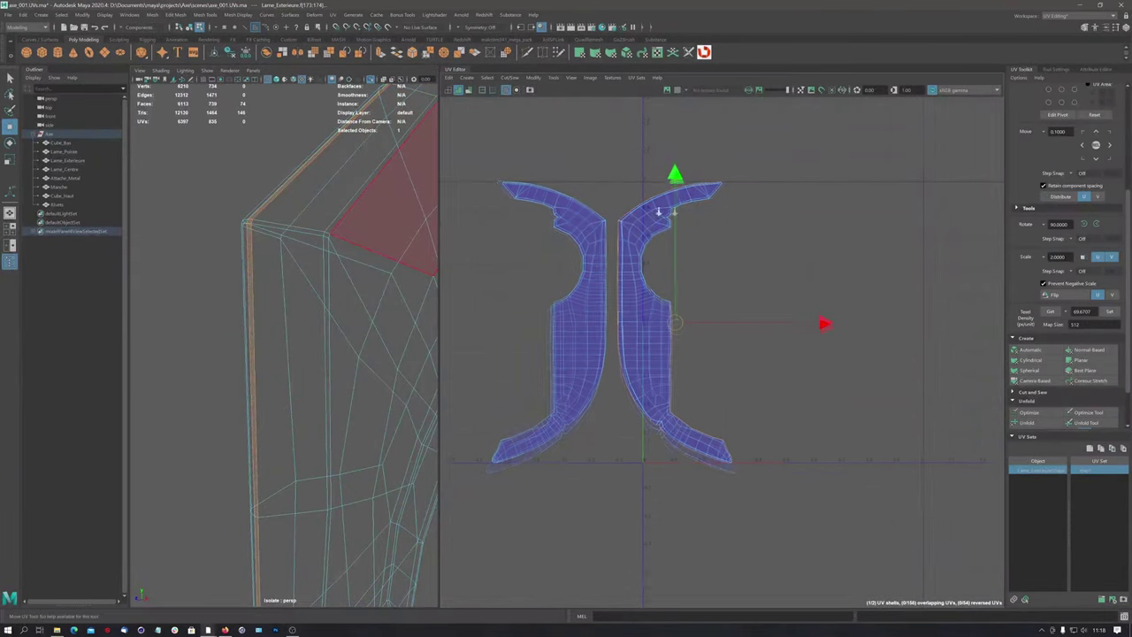
Frame the blade and zoom out the UV Editor until both mirrored crescent shells show
scroll(662, 212, up, 5)
scroll(623, 251, up, 3)
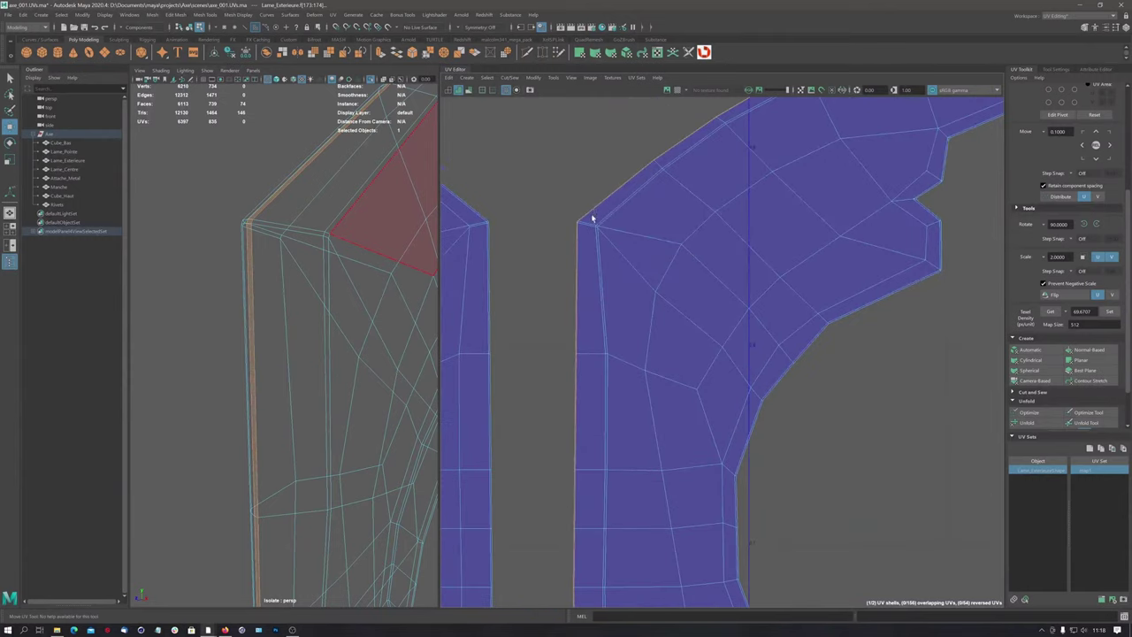
scroll(592, 217, up, 3)
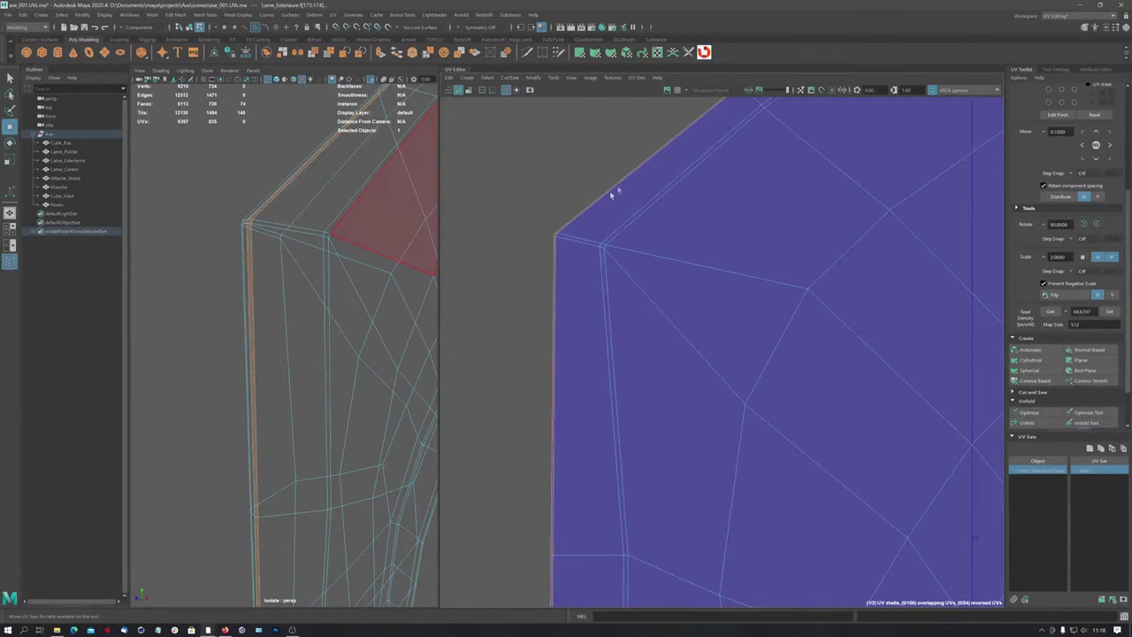
key(f)
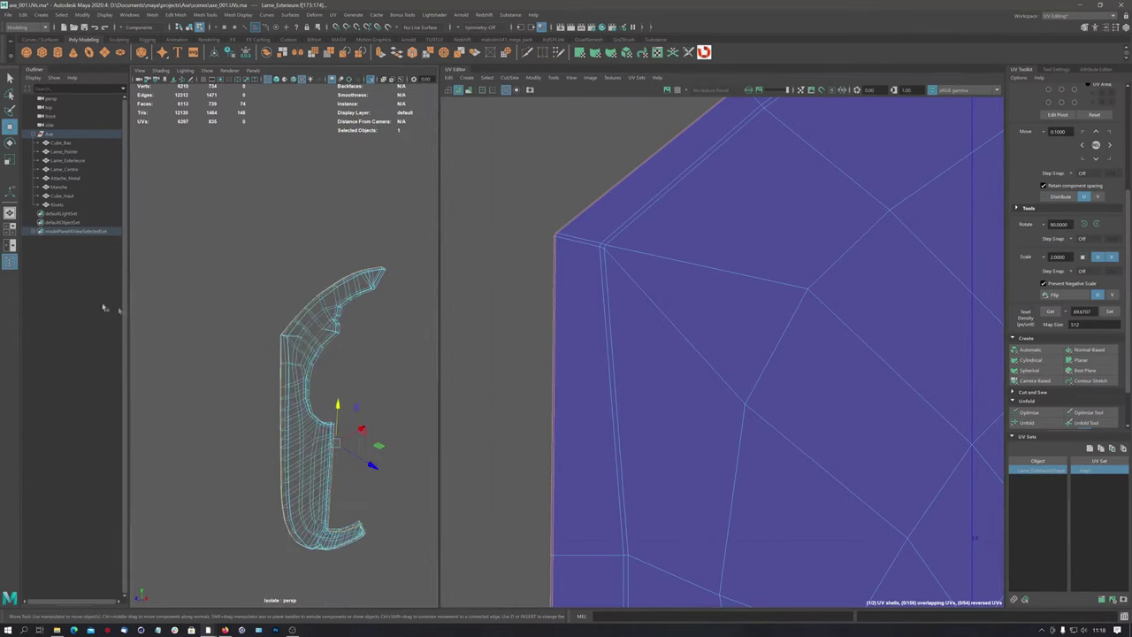
alt+drag(355, 248, 323, 256)
scroll(781, 289, down, 3)
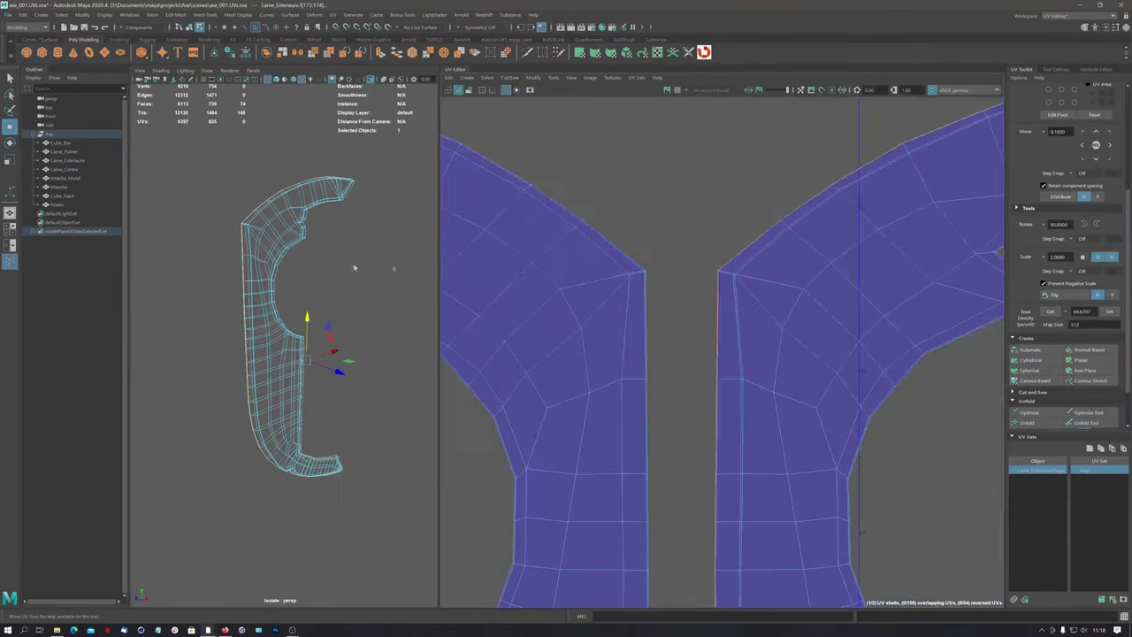
scroll(778, 358, down, 3)
scroll(778, 358, down, 2)
scroll(781, 360, down, 1)
scroll(662, 253, down, 3)
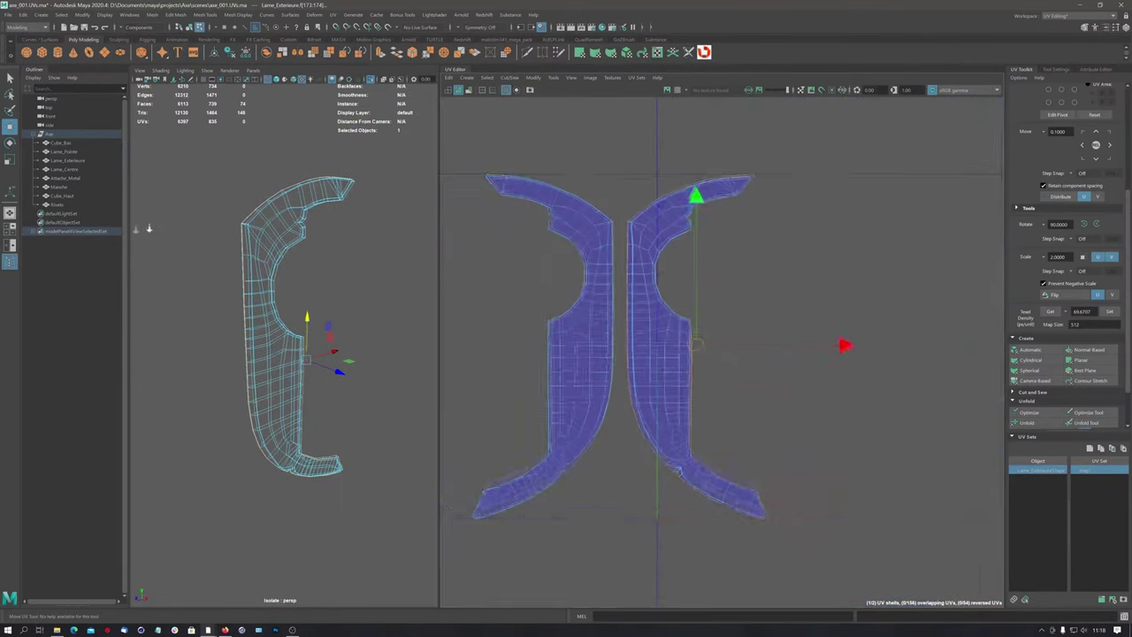
scroll(645, 270, down, 1)
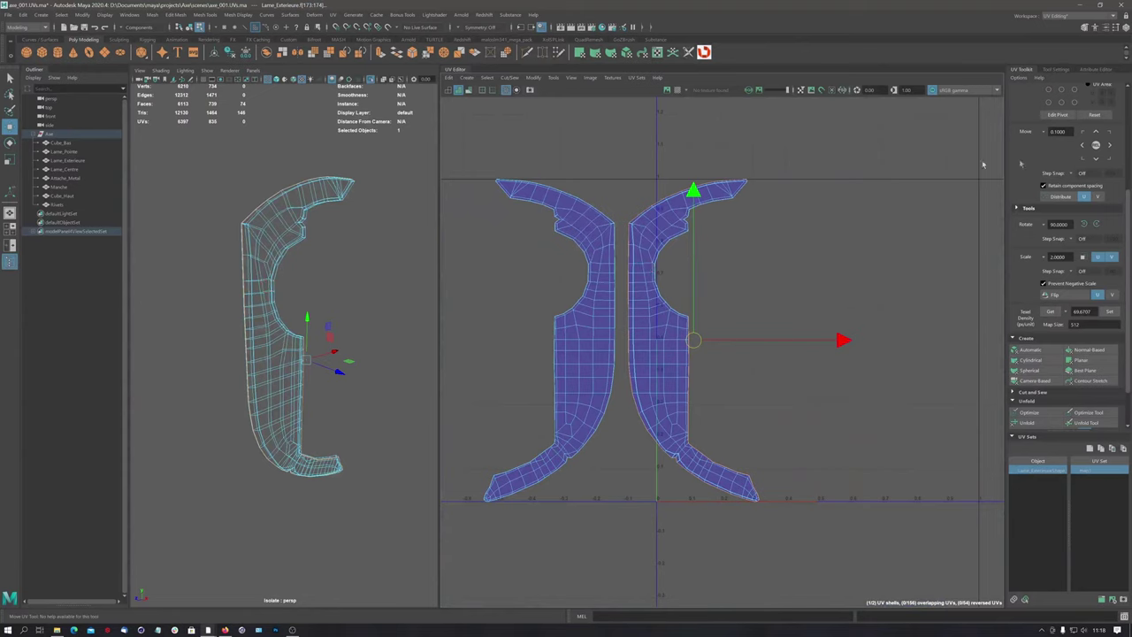
scroll(1127, 181, up, 3)
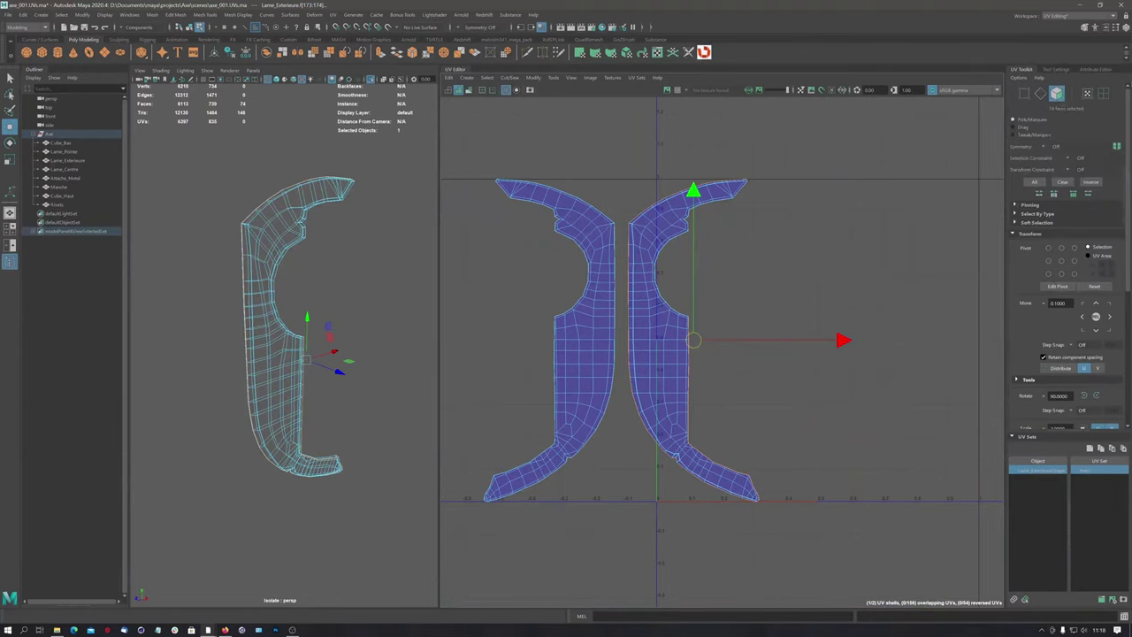
Marquee-select every UV of the right blade shell, then zoom and orbit to view the blade from the side
click(1088, 94)
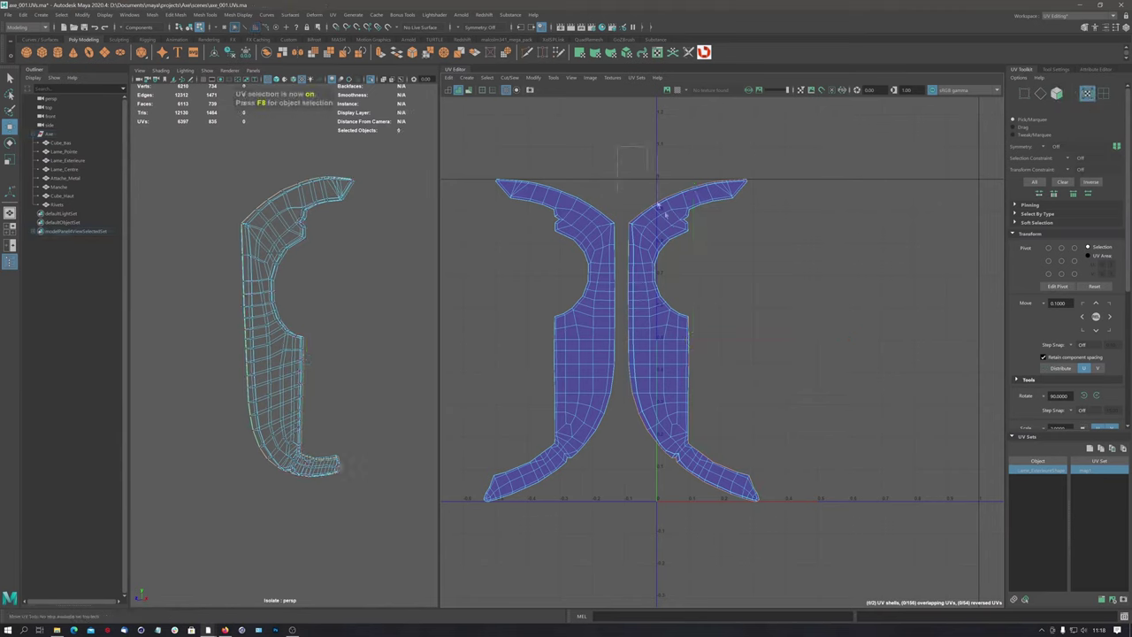
drag(646, 173, 808, 540)
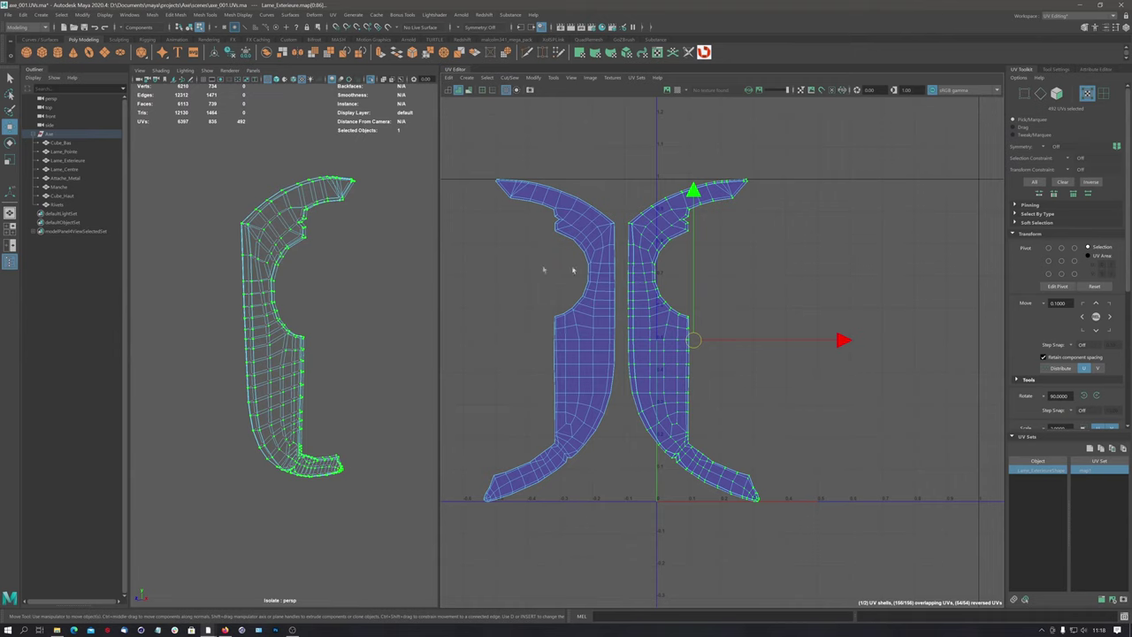
scroll(251, 226, up, 1)
scroll(247, 221, up, 1)
scroll(238, 209, up, 1)
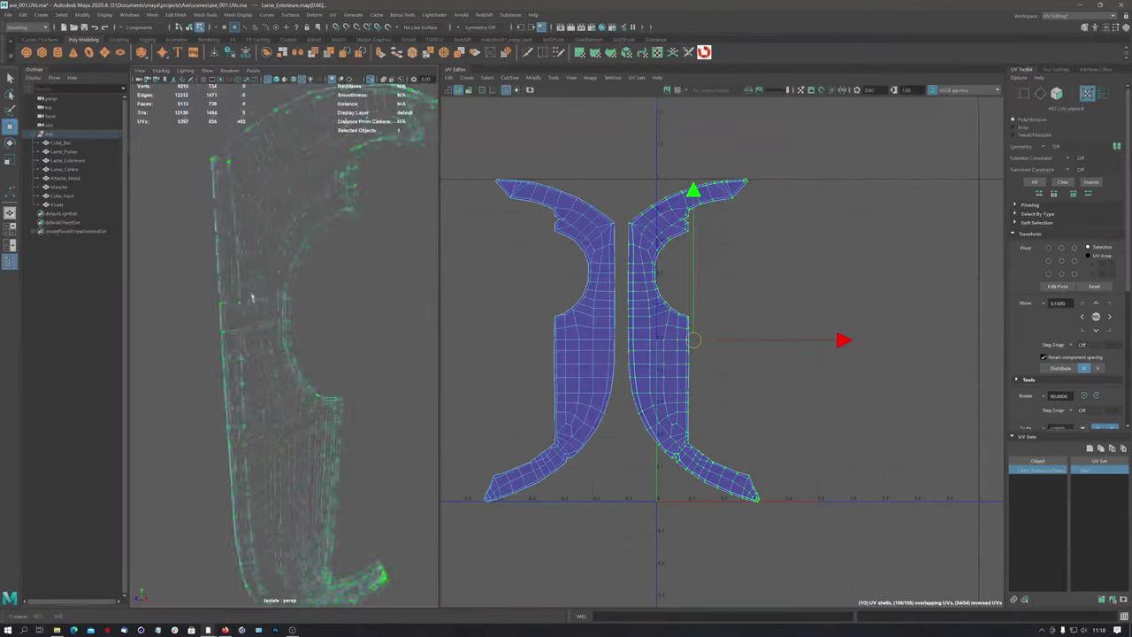
scroll(243, 238, up, 2)
mouse_move(247, 267)
alt+mouse_down()
mouse_move(260, 253)
mouse_move(277, 265)
alt+mouse_up()
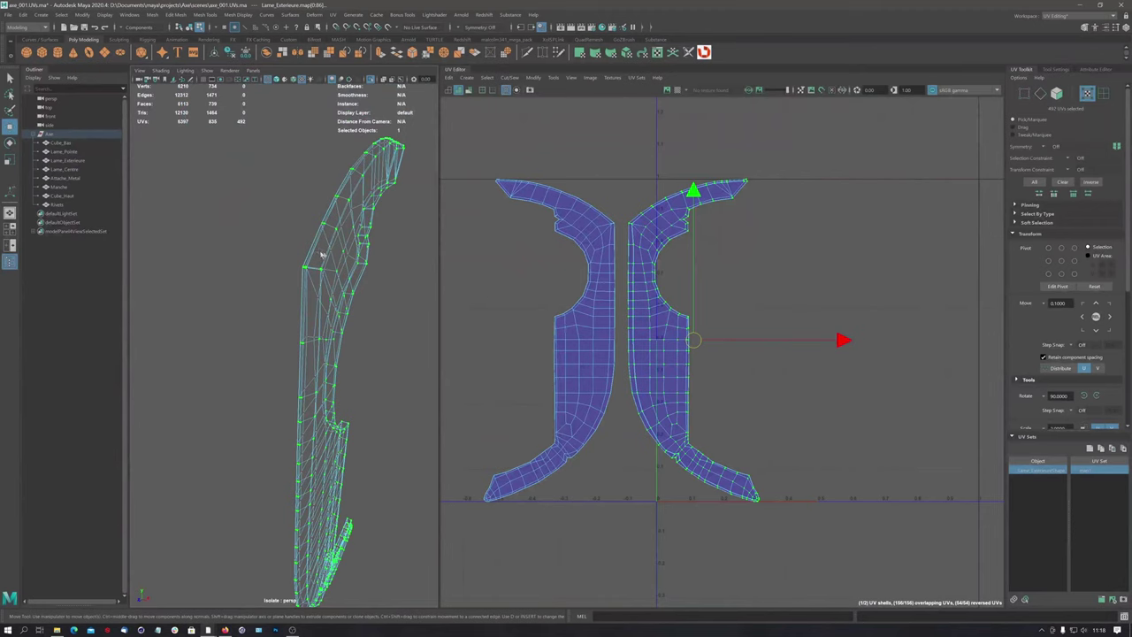
scroll(322, 255, up, 2)
scroll(374, 245, up, 1)
scroll(341, 280, up, 1)
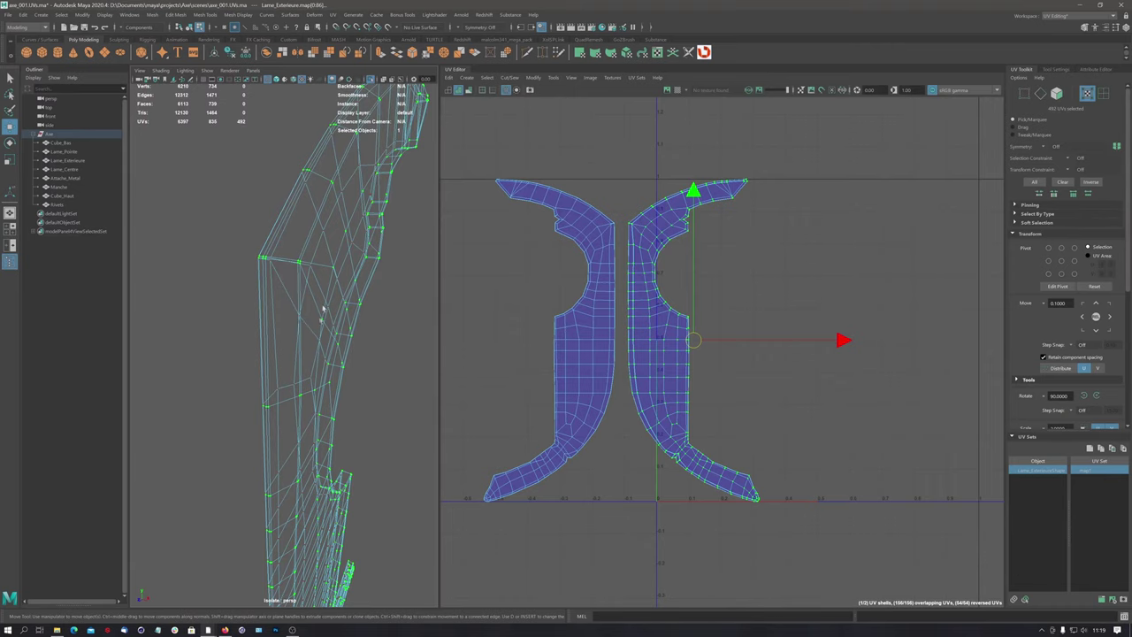
mouse_move(643, 280)
alt+right_down()
mouse_move(878, 239)
mouse_move(747, 256)
alt+right_up()
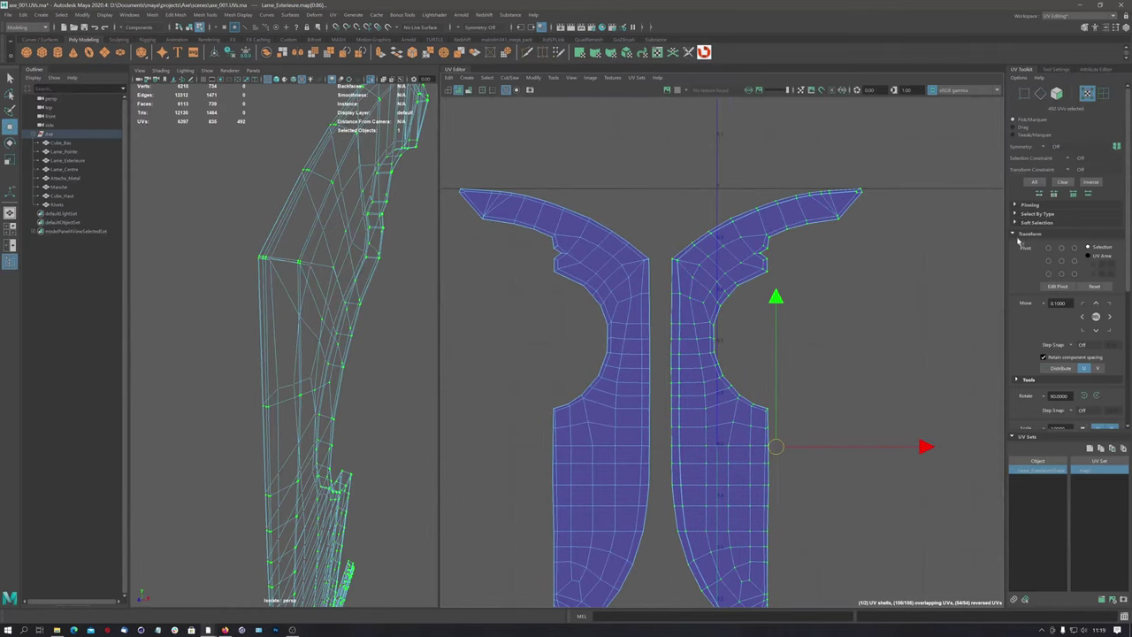
Browse the UV Toolkit's transform, soft selection and select-by-type sections and the Select menu
click(1013, 233)
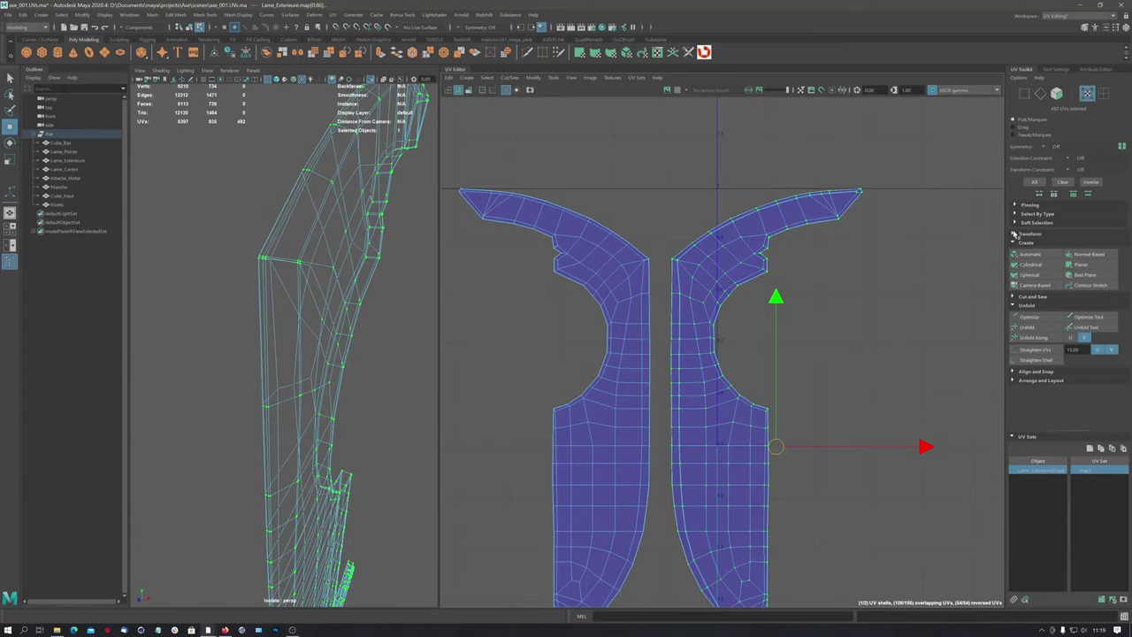
click(1013, 223)
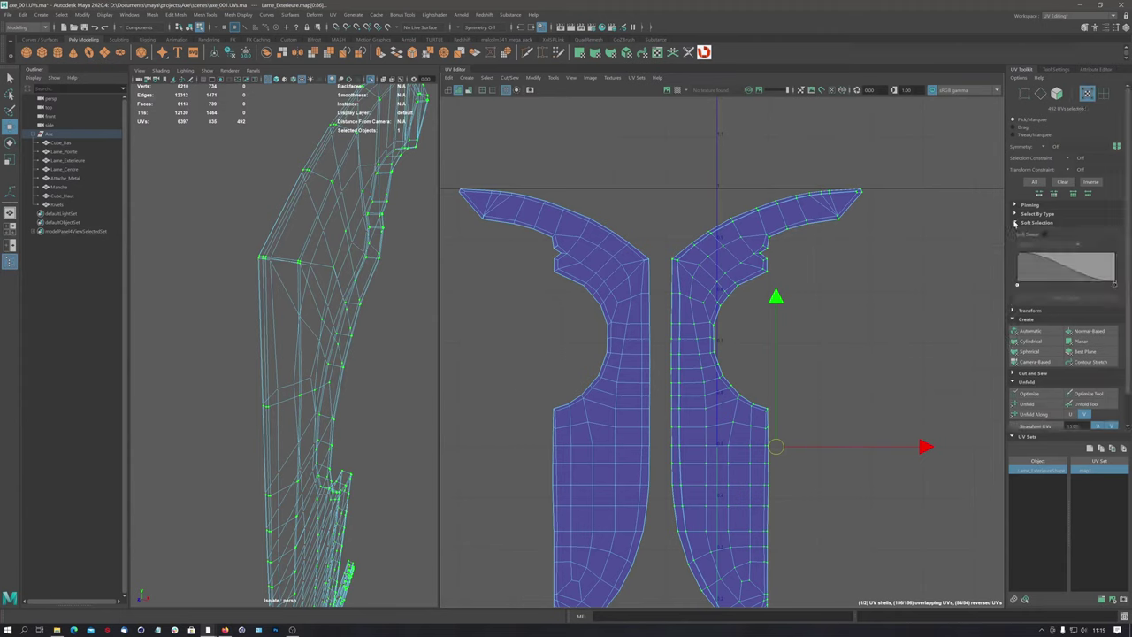
click(1014, 223)
click(1014, 214)
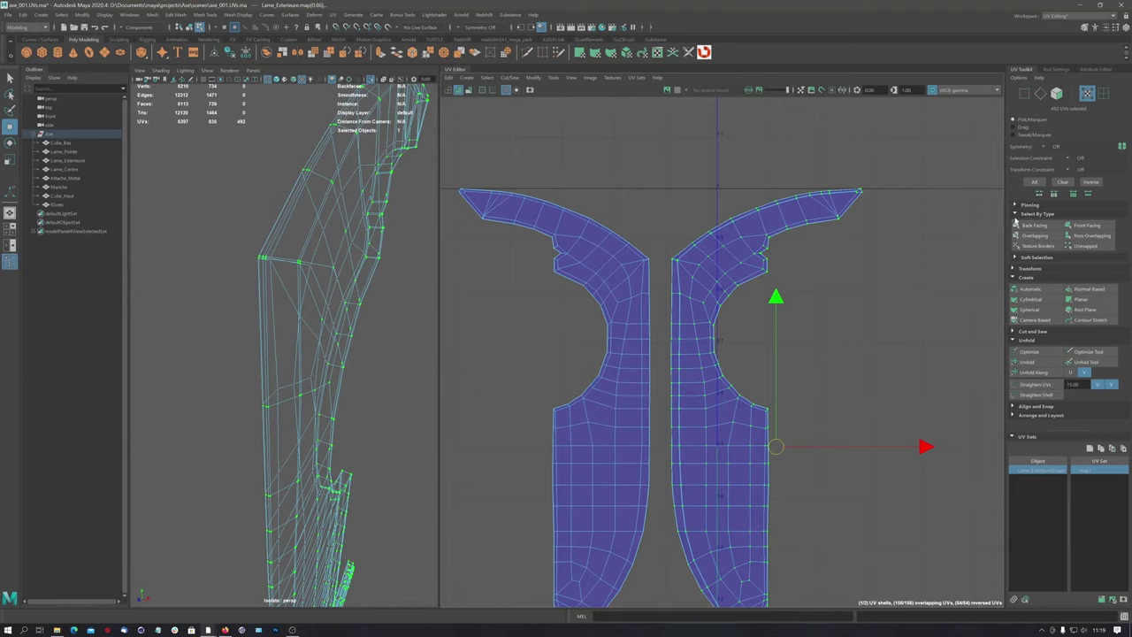
click(1016, 214)
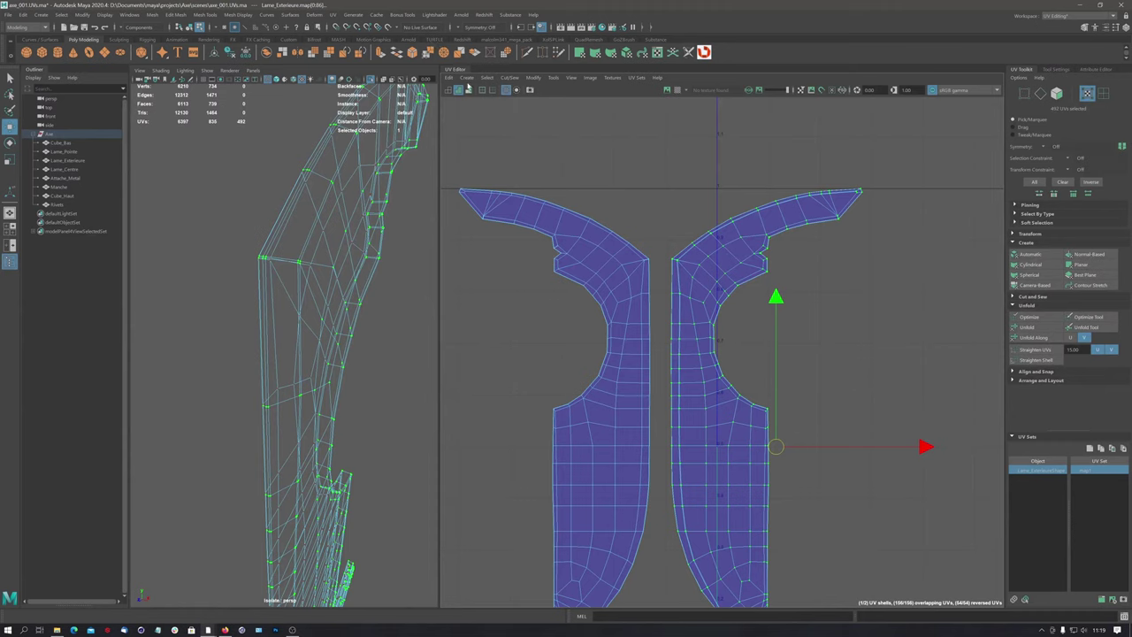
click(487, 78)
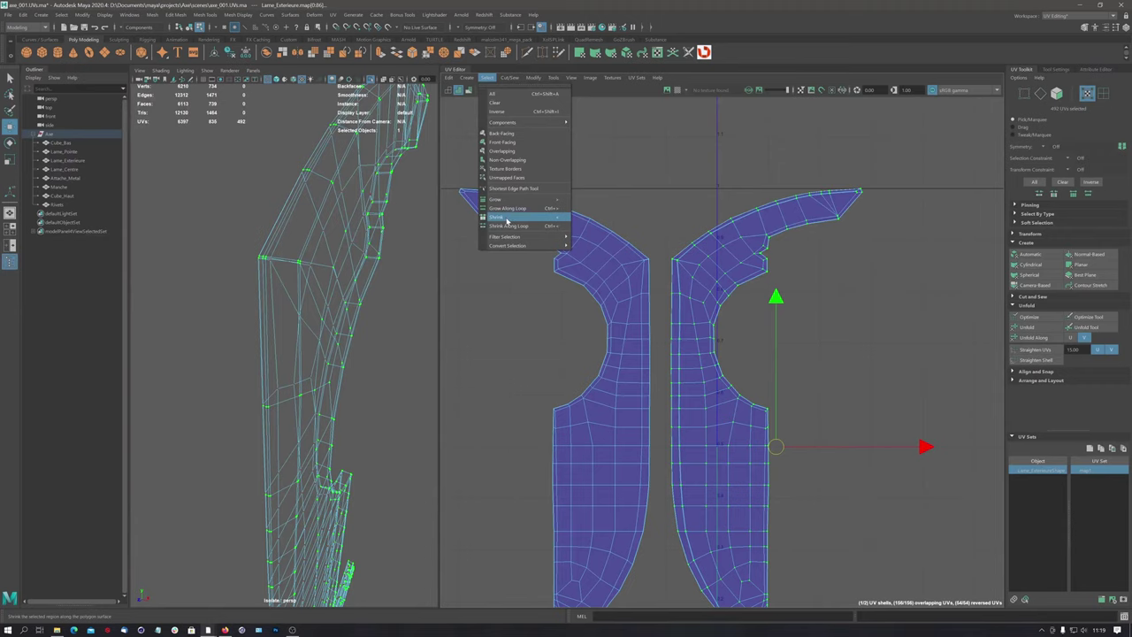
click(687, 281)
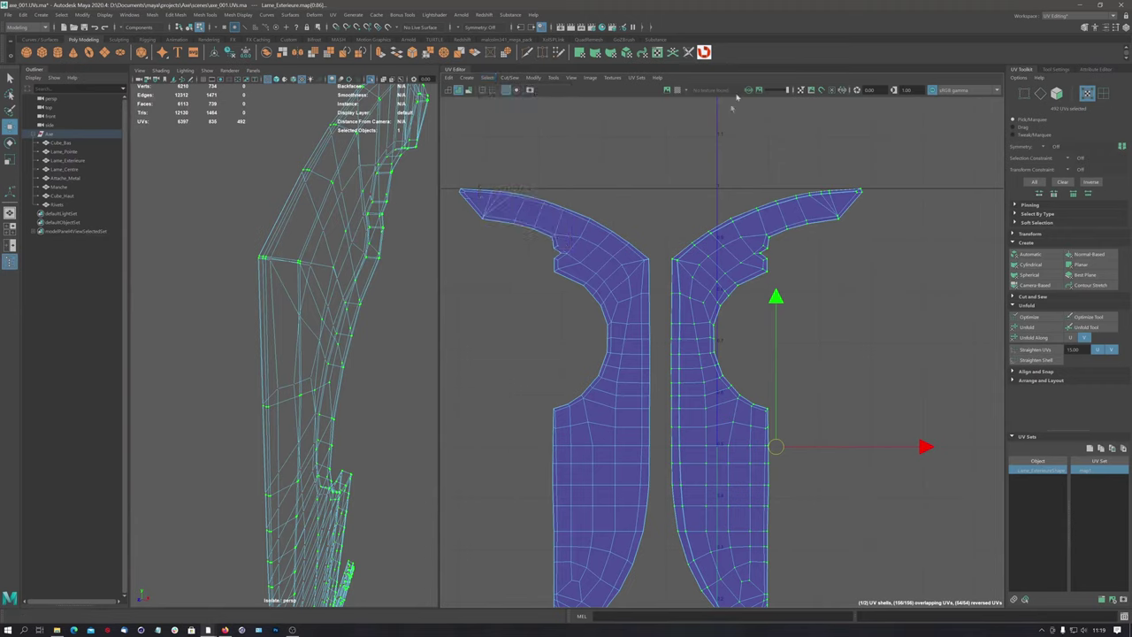
Adjust the UV selection via the marking menu, grow it, and Unfold the blade shells
shift+right_click(684, 270)
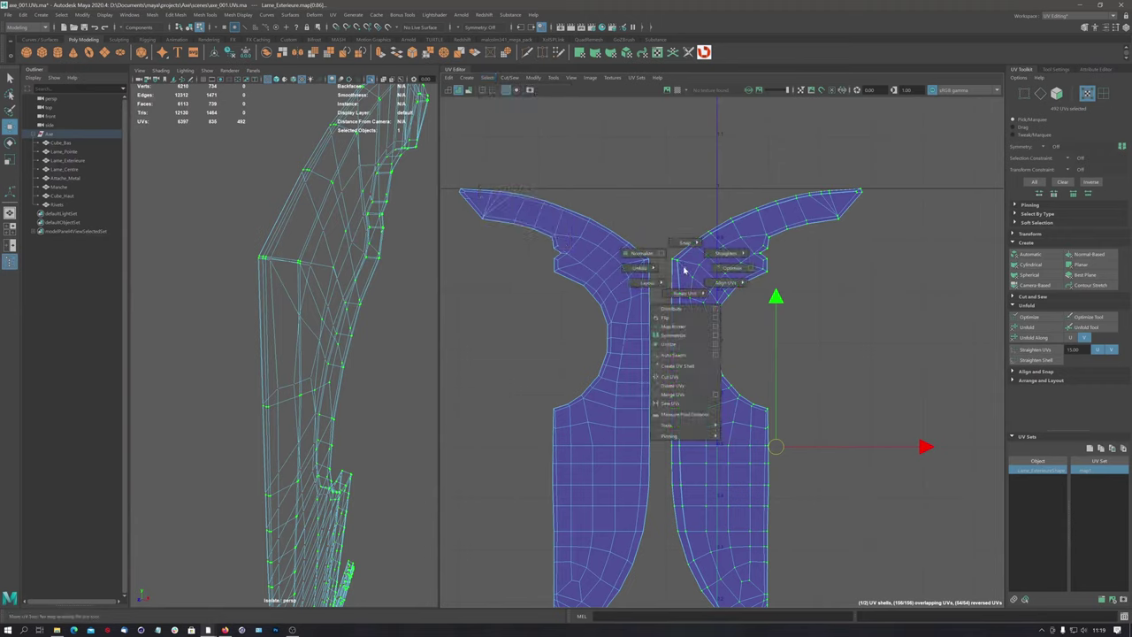
right_click(684, 269)
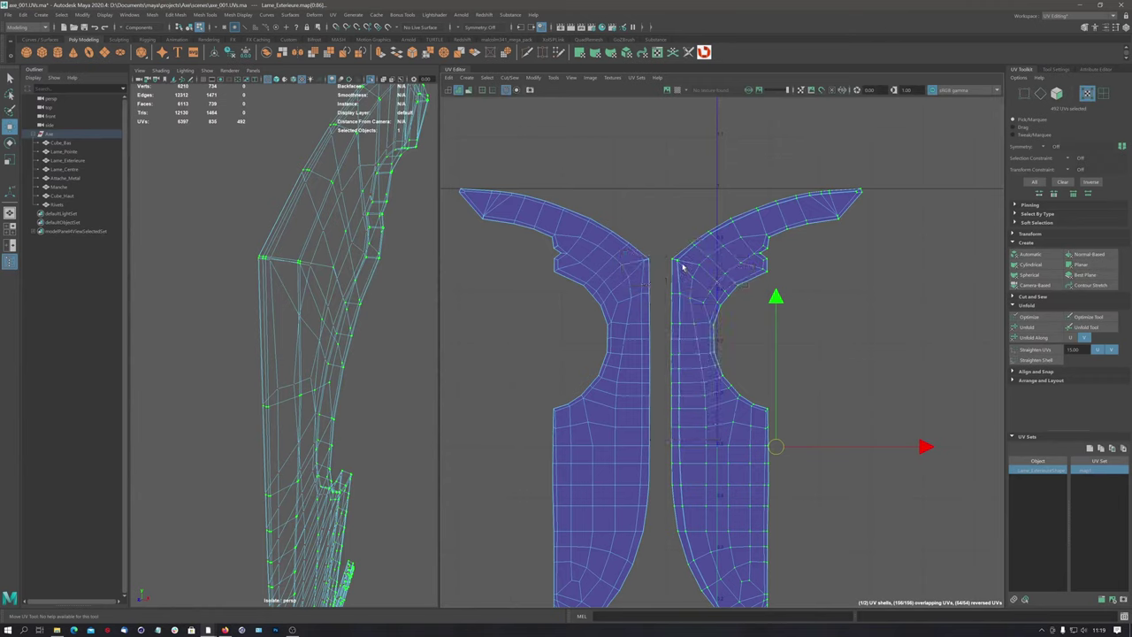
shift+right_drag(684, 269, 610, 246)
shift+right_drag(690, 278, 613, 252)
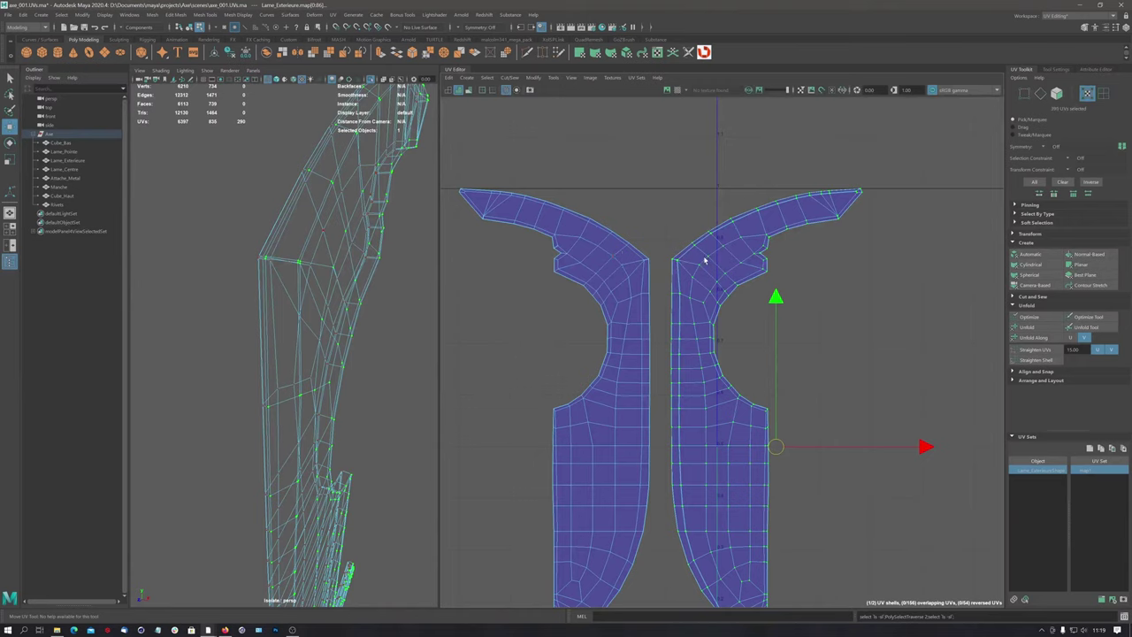
key(shift+period)
key(shift+period)
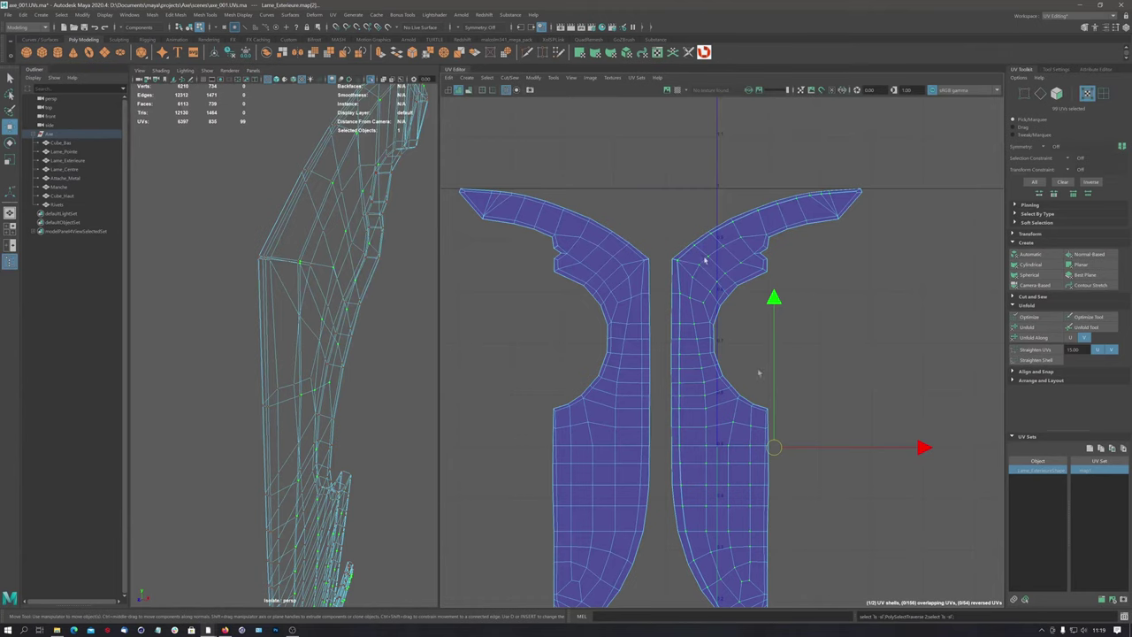
key(ctrl+u)
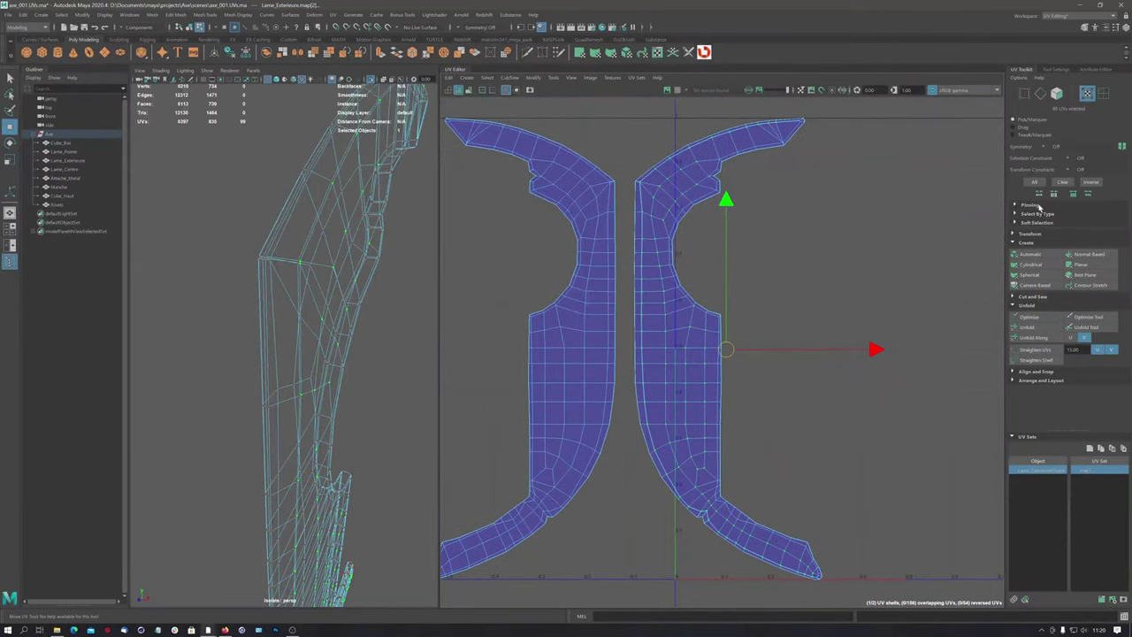
Pin the right blade shell's UVs from the Pinning section and zoom and pan to inspect them
click(1033, 205)
click(1027, 217)
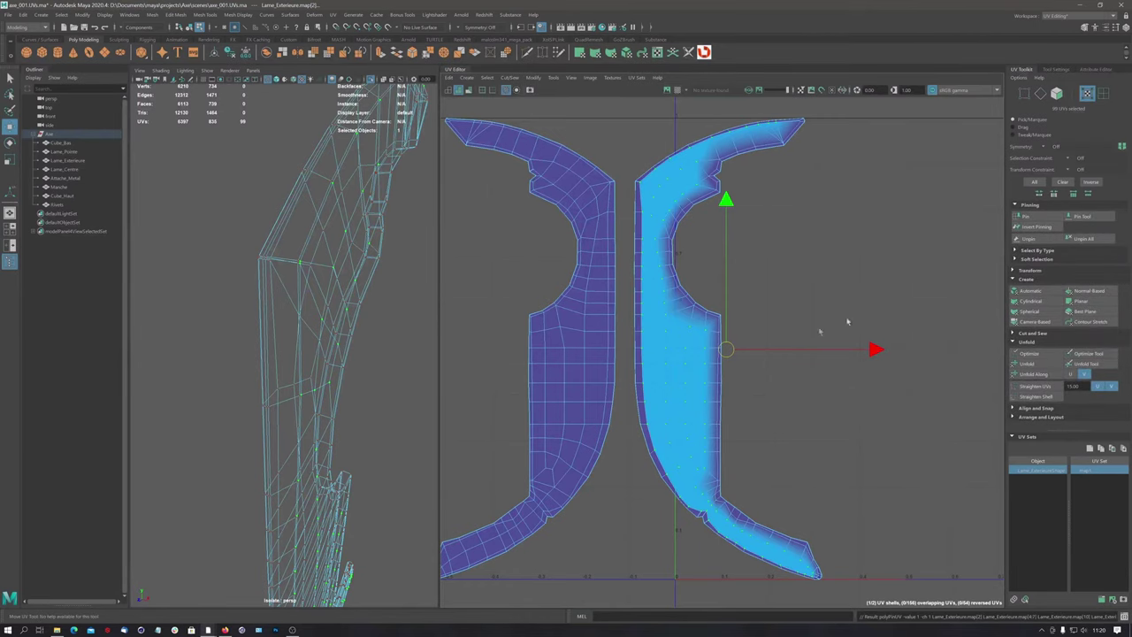
scroll(725, 348, up, 3)
scroll(914, 336, up, 2)
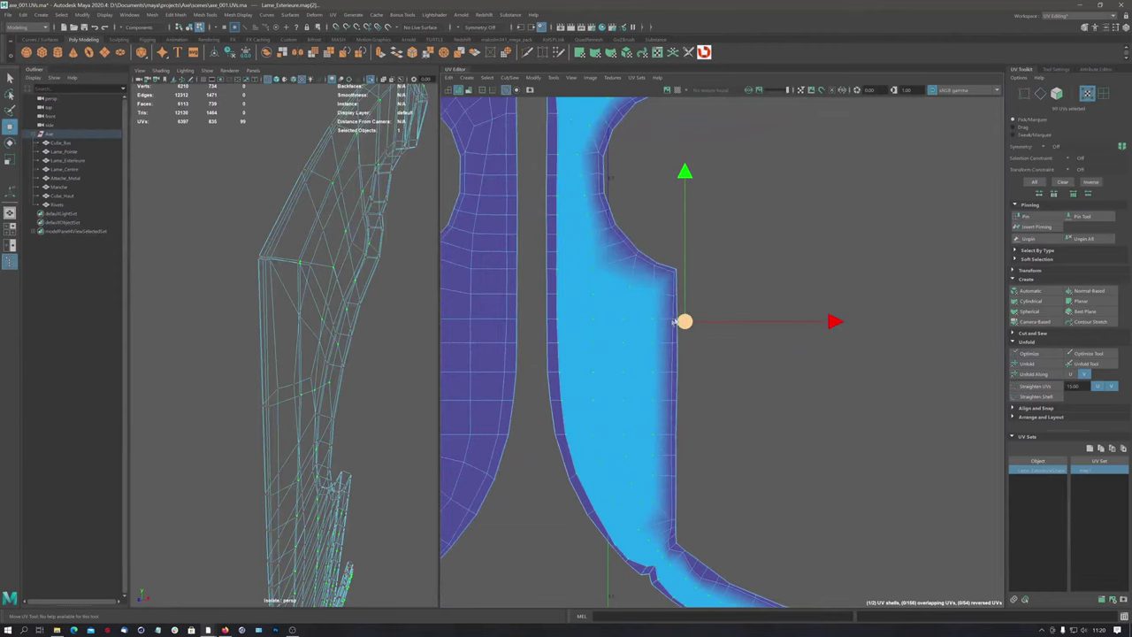
alt+middle_drag(649, 481, 638, 490)
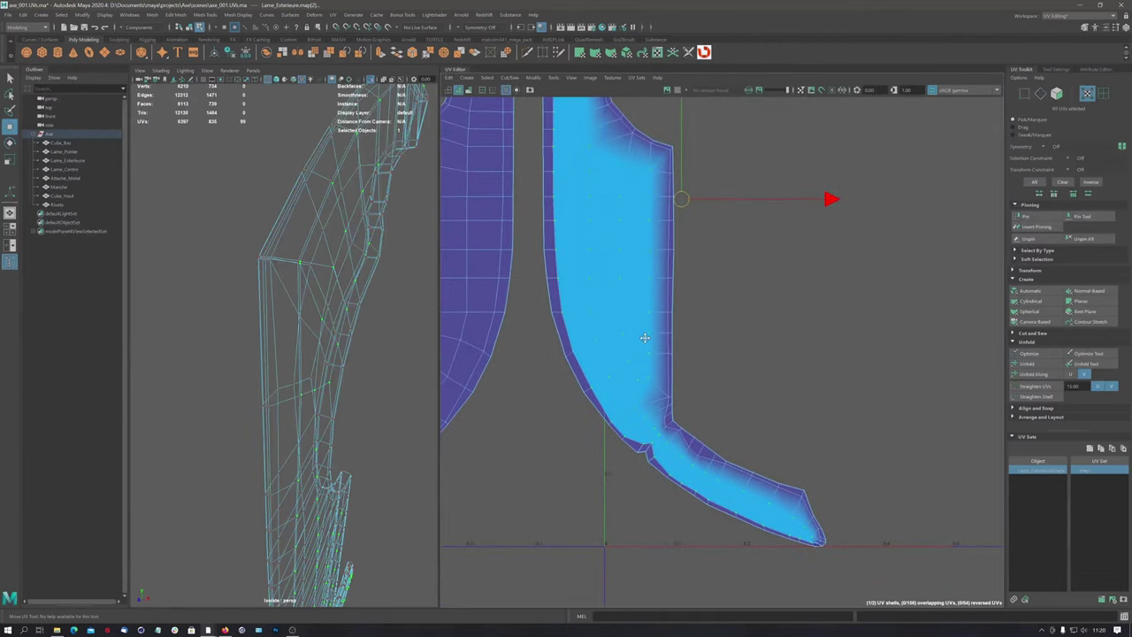
scroll(619, 451, down, 1)
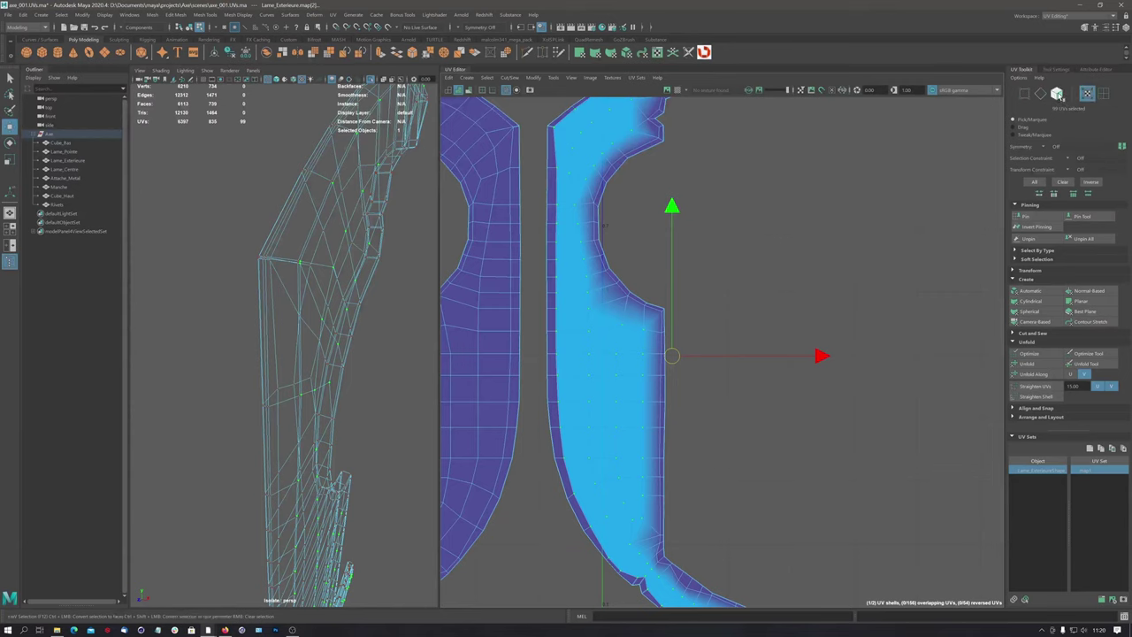
Convert the UV selection to faces and orbit the blade edge-on in a pink shaded display
click(1057, 94)
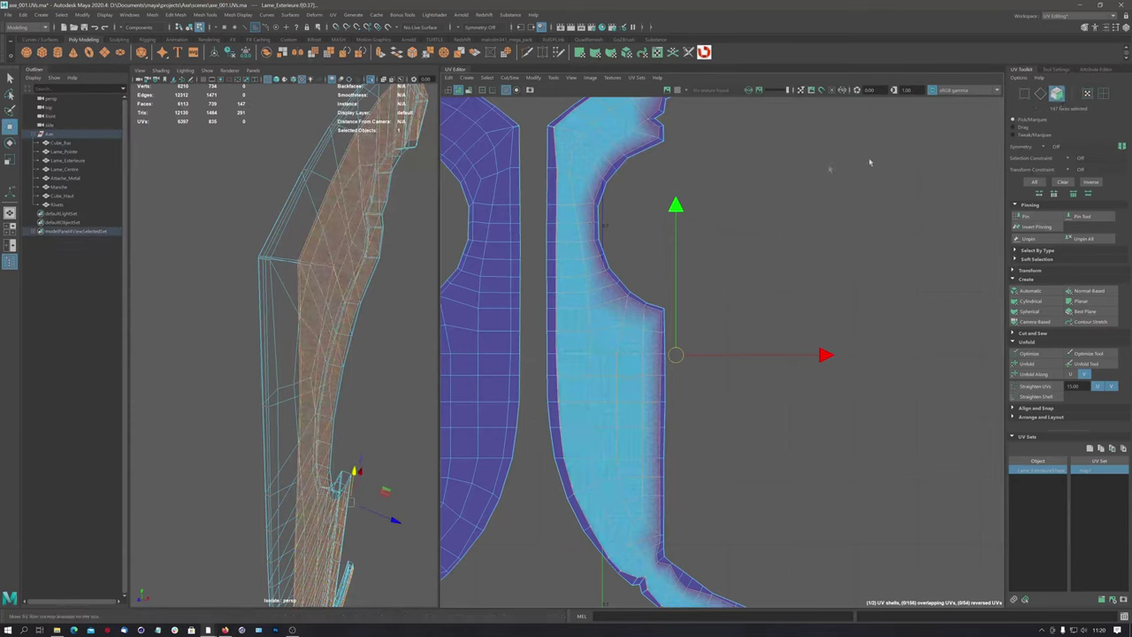
alt+middle_drag(608, 149, 592, 204)
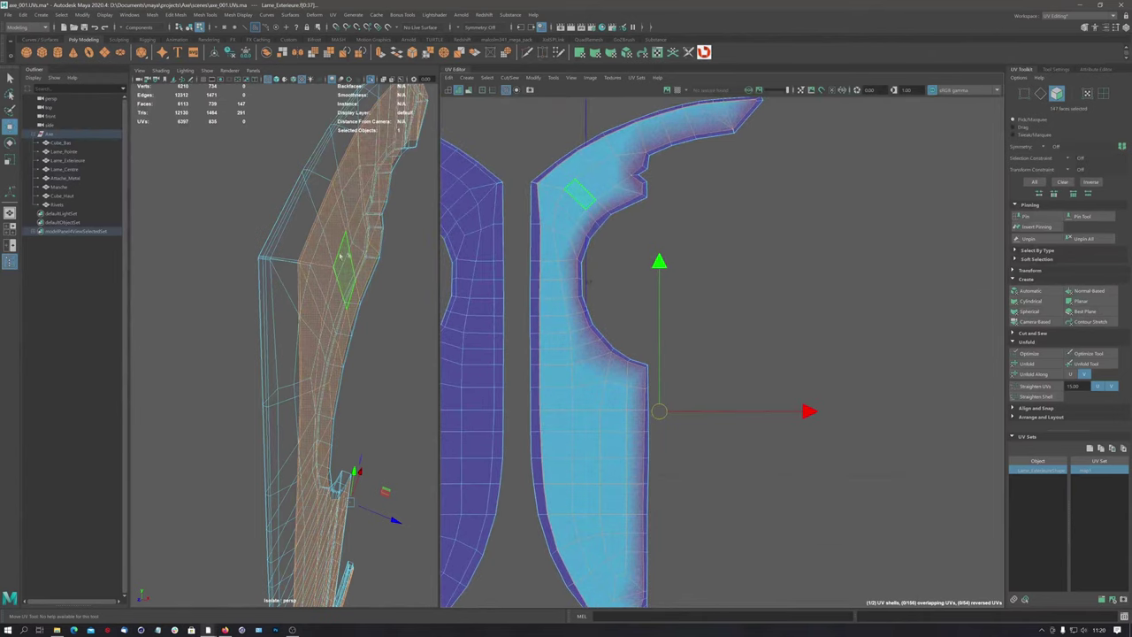
alt+right_drag(648, 162, 984, 221)
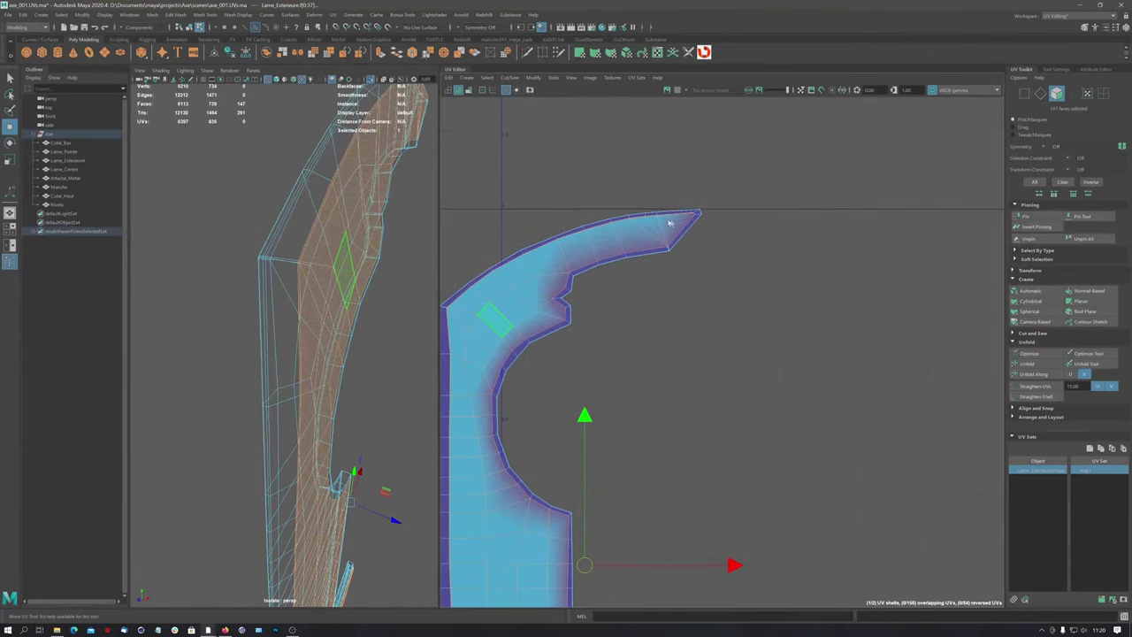
scroll(676, 245, up, 2)
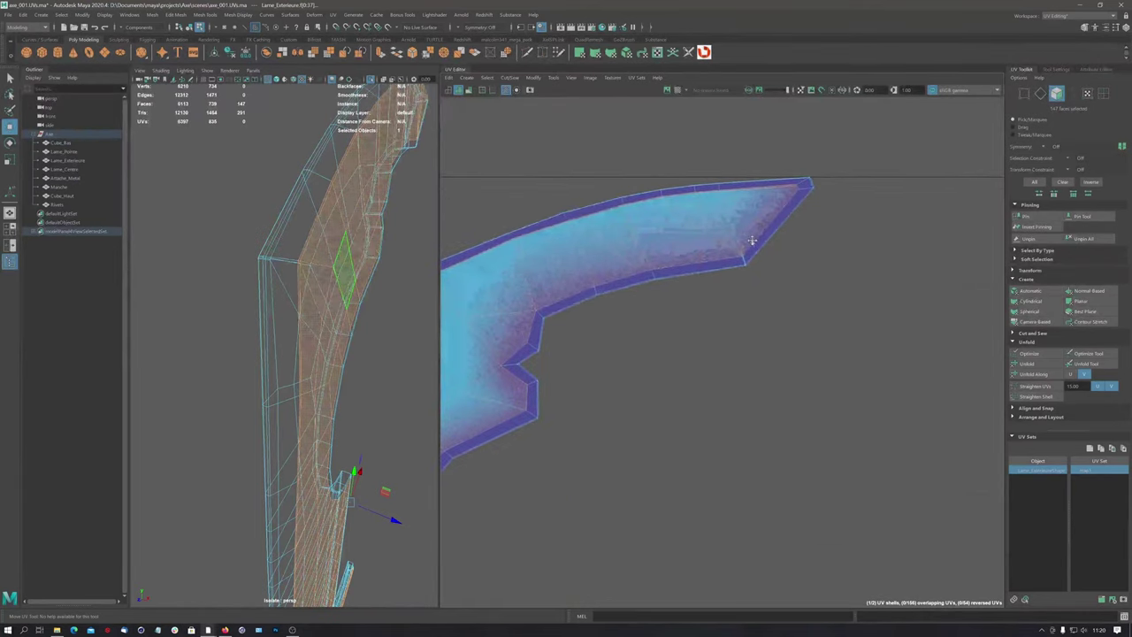
alt+drag(346, 267, 217, 275)
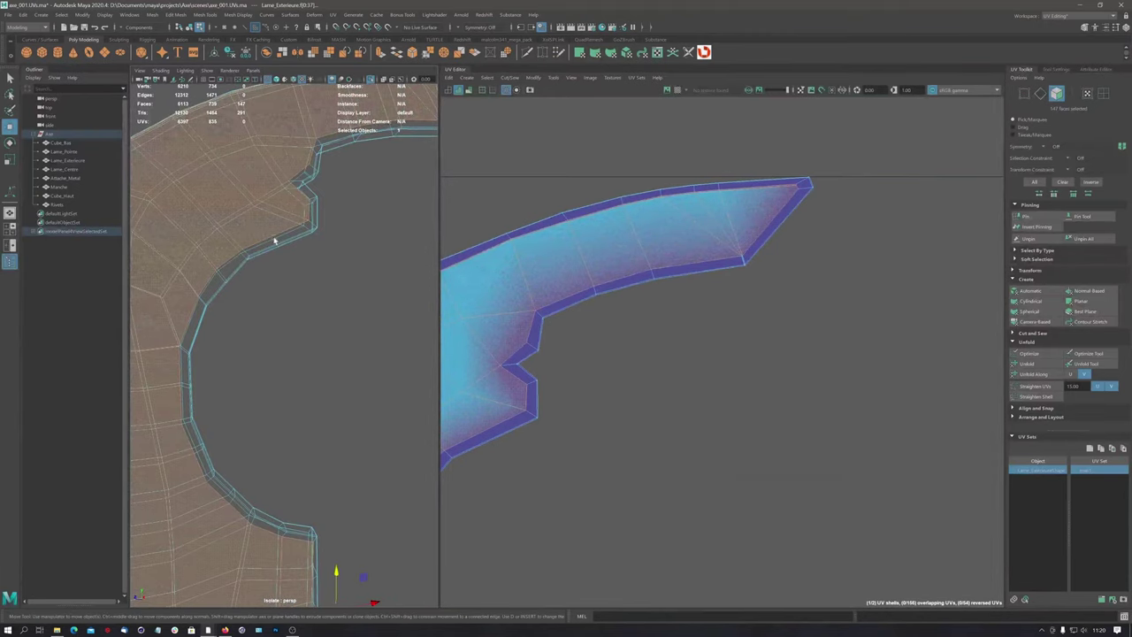
mouse_move(274, 241)
alt+mouse_down()
mouse_move(304, 265)
mouse_move(298, 245)
mouse_move(226, 262)
alt+mouse_up()
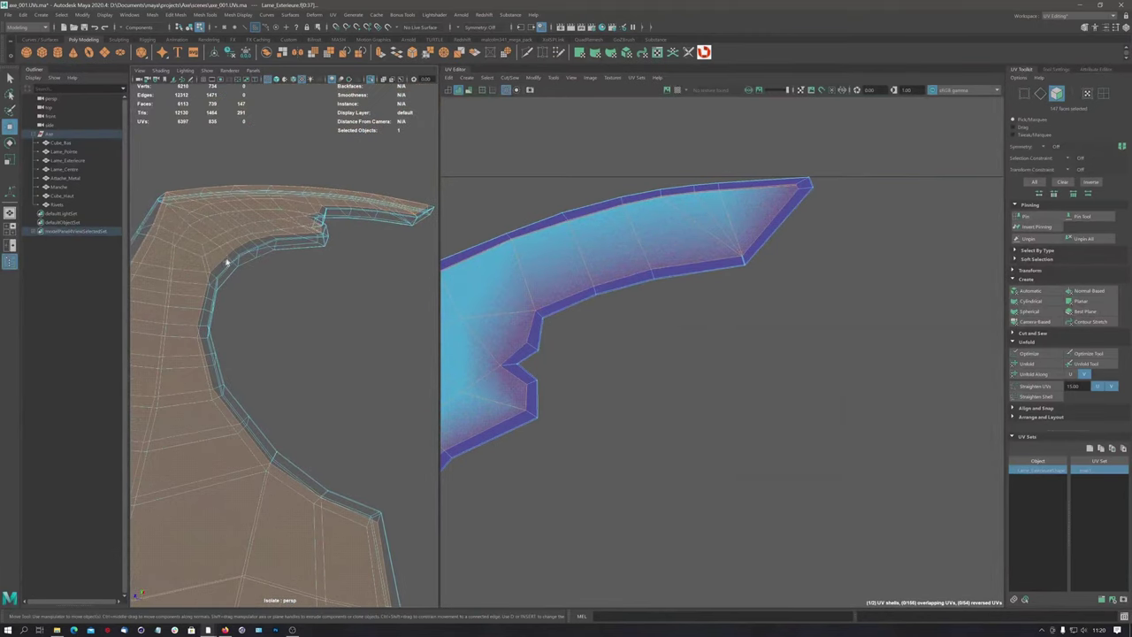
scroll(253, 249, up, 2)
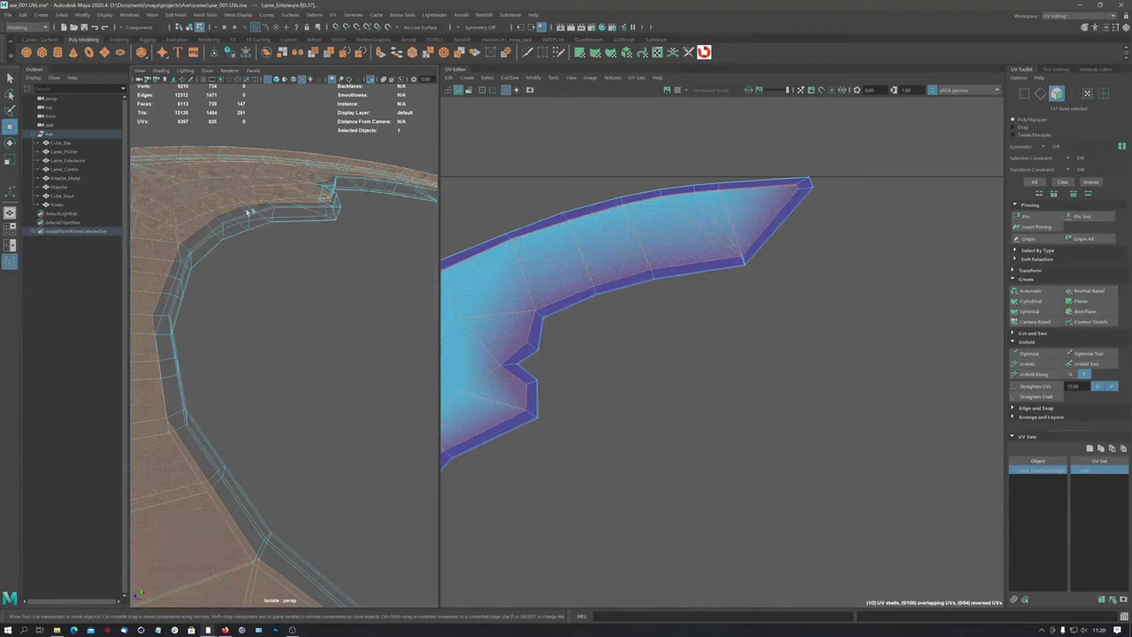
mouse_move(312, 206)
alt+mouse_down()
mouse_move(298, 222)
mouse_move(316, 240)
mouse_move(281, 247)
mouse_move(303, 238)
mouse_move(232, 293)
mouse_move(181, 296)
mouse_move(215, 274)
mouse_move(293, 301)
alt+mouse_up()
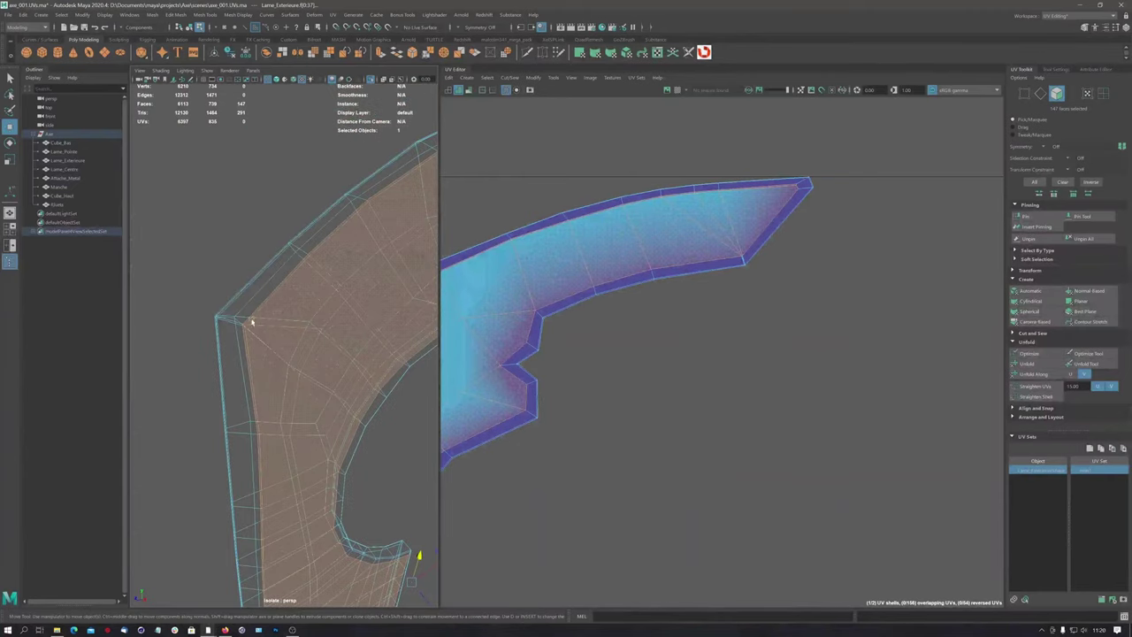
mouse_move(246, 329)
alt+mouse_down()
mouse_move(262, 321)
mouse_move(222, 323)
mouse_move(192, 308)
mouse_move(251, 266)
mouse_move(193, 275)
alt+mouse_up()
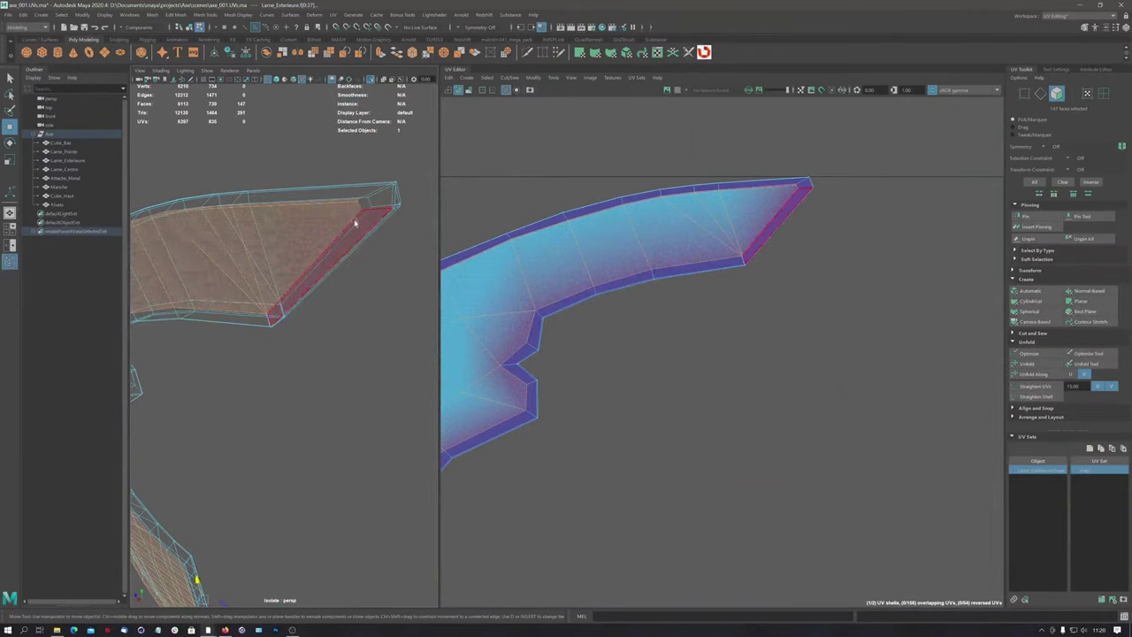
alt+right_drag(353, 227, 355, 266)
alt+drag(356, 266, 362, 254)
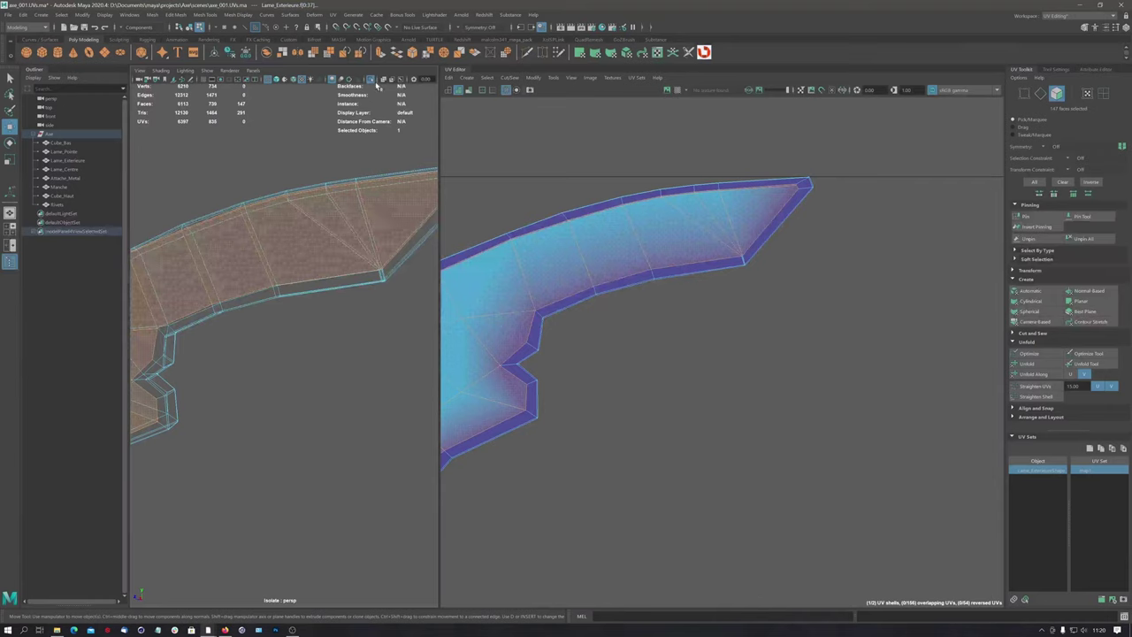
click(277, 79)
mouse_move(351, 205)
alt+mouse_down()
mouse_move(271, 273)
mouse_move(292, 253)
mouse_move(320, 256)
mouse_move(328, 277)
alt+mouse_up()
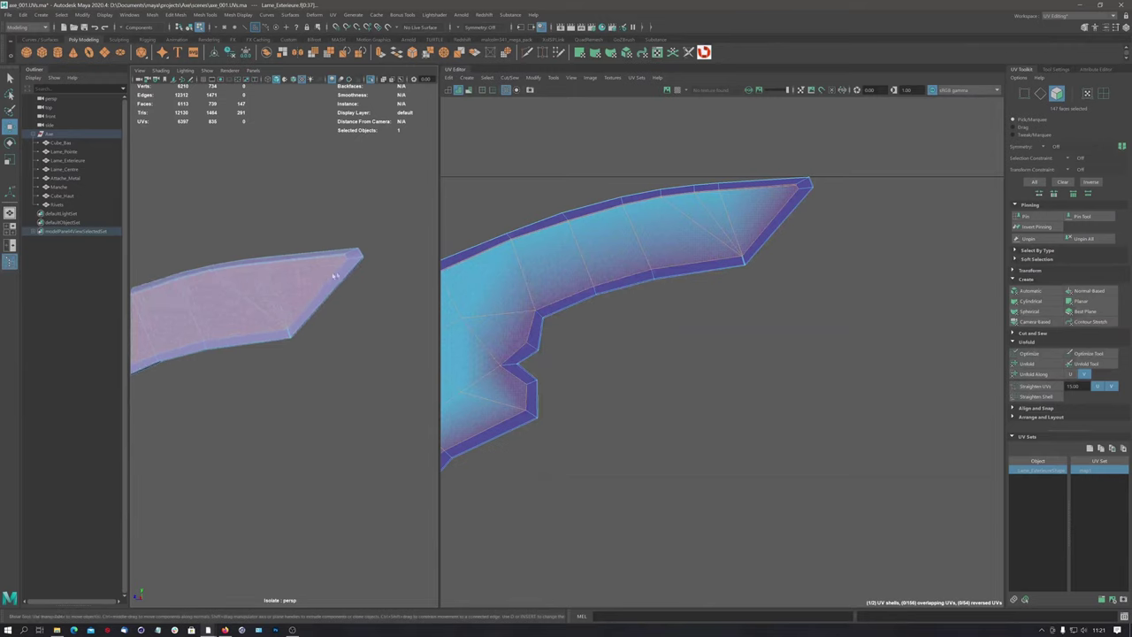
Add the tip triangle, edge faces and end faces to the face selection, reaching 242 faces
click(352, 256)
key(F11)
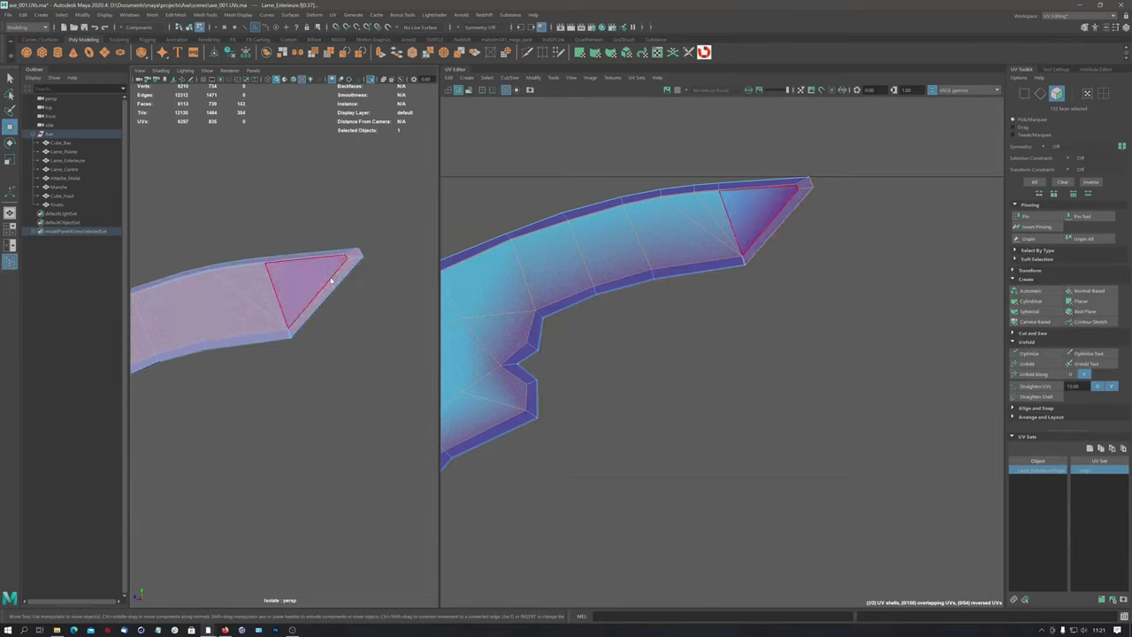
shift+click(300, 297)
alt+drag(301, 297, 293, 268)
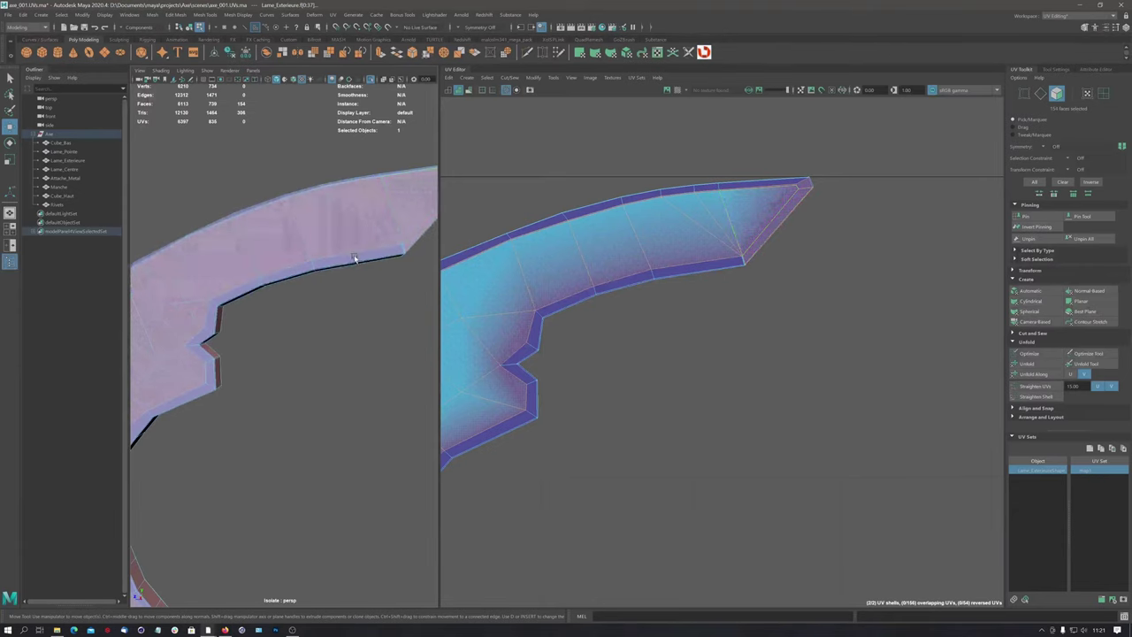
shift+click(358, 283)
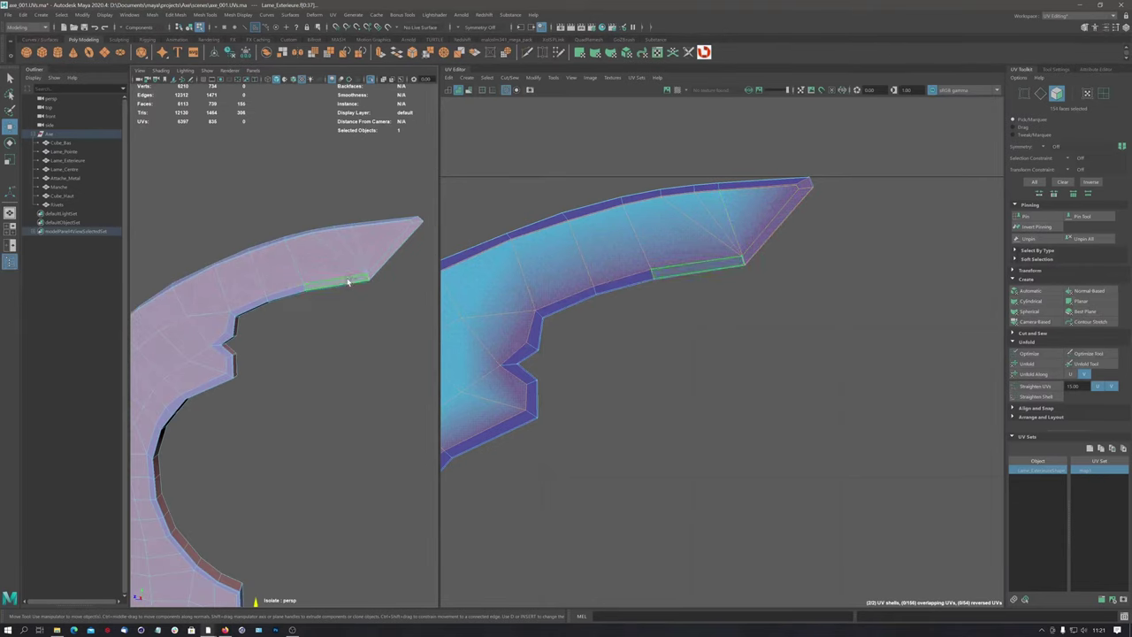
mouse_move(288, 306)
alt+mouse_down()
mouse_move(332, 202)
mouse_move(206, 273)
mouse_move(222, 292)
mouse_move(324, 312)
alt+mouse_up()
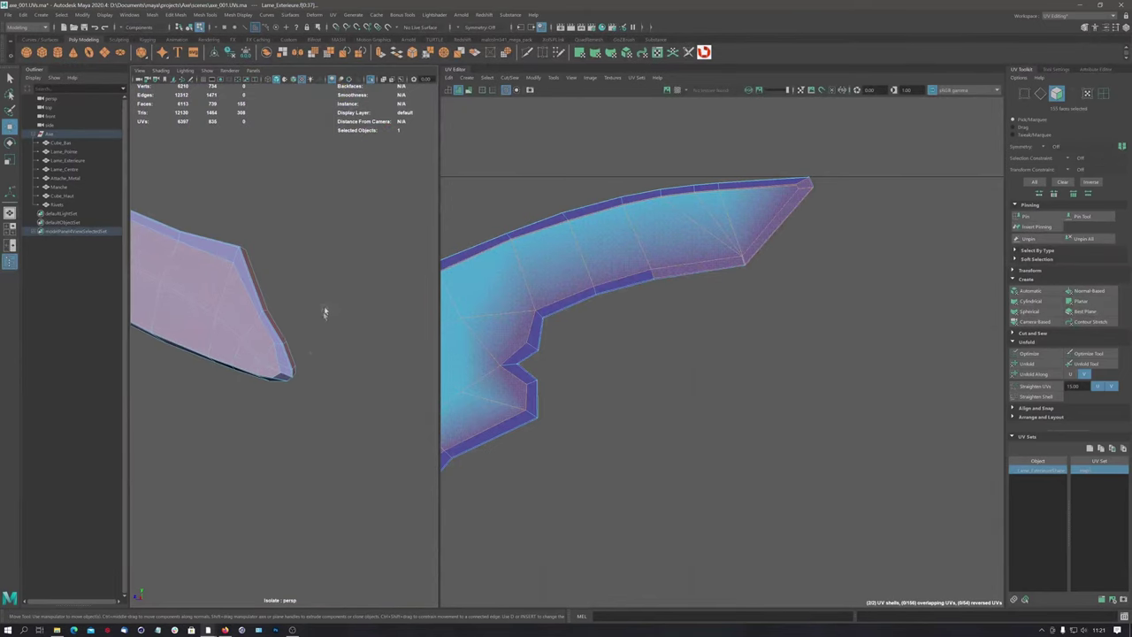
click(285, 368)
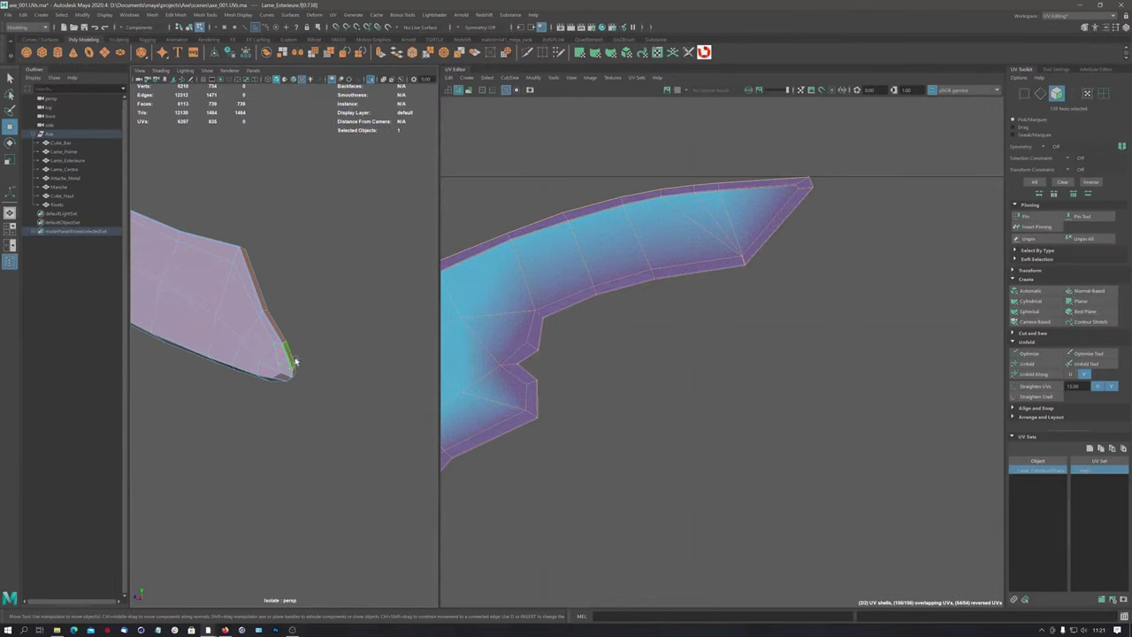
click(299, 366)
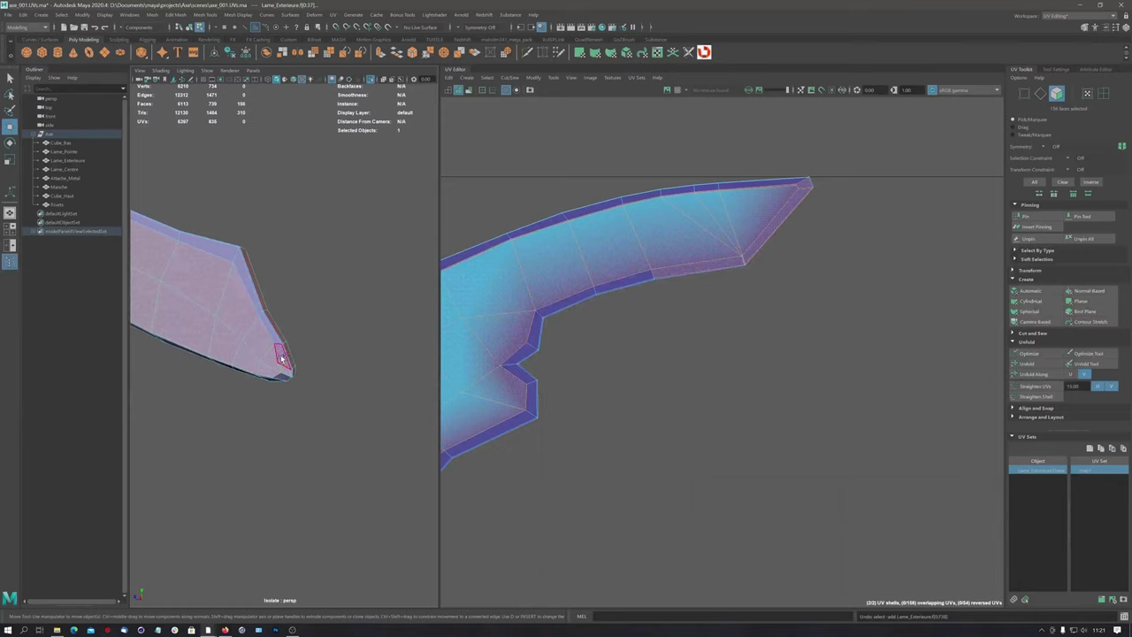
click(280, 355)
click(281, 351)
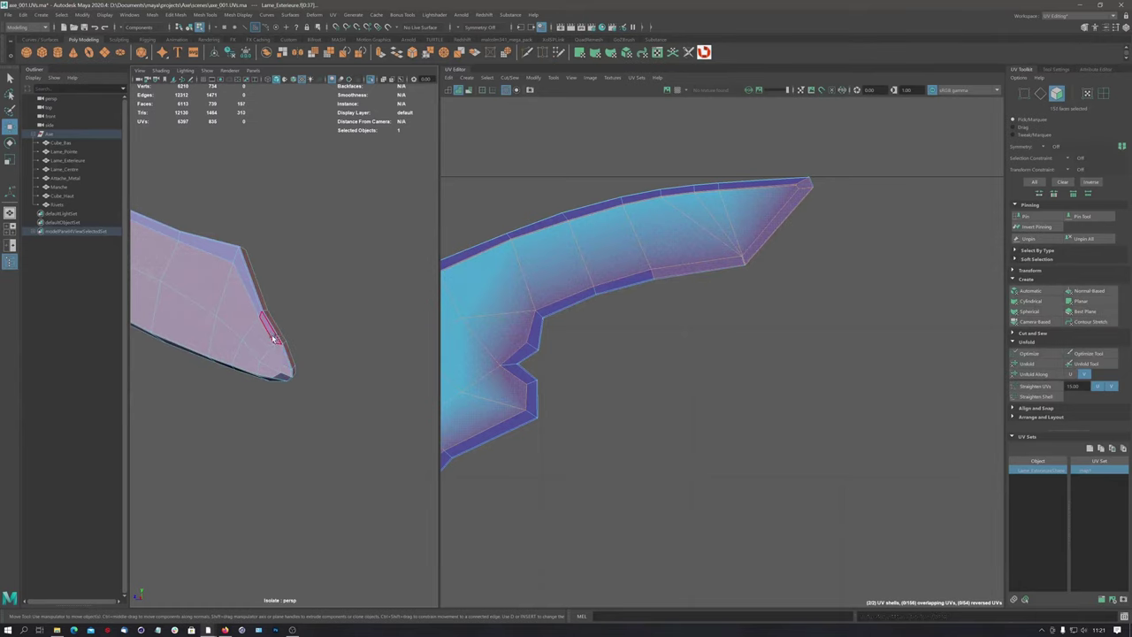
click(271, 325)
mouse_move(348, 277)
alt+mouse_down()
mouse_move(236, 292)
mouse_move(237, 311)
mouse_move(274, 315)
mouse_move(274, 504)
mouse_move(278, 291)
mouse_move(174, 305)
mouse_move(260, 384)
mouse_move(292, 371)
alt+mouse_up()
scroll(212, 301, up, 5)
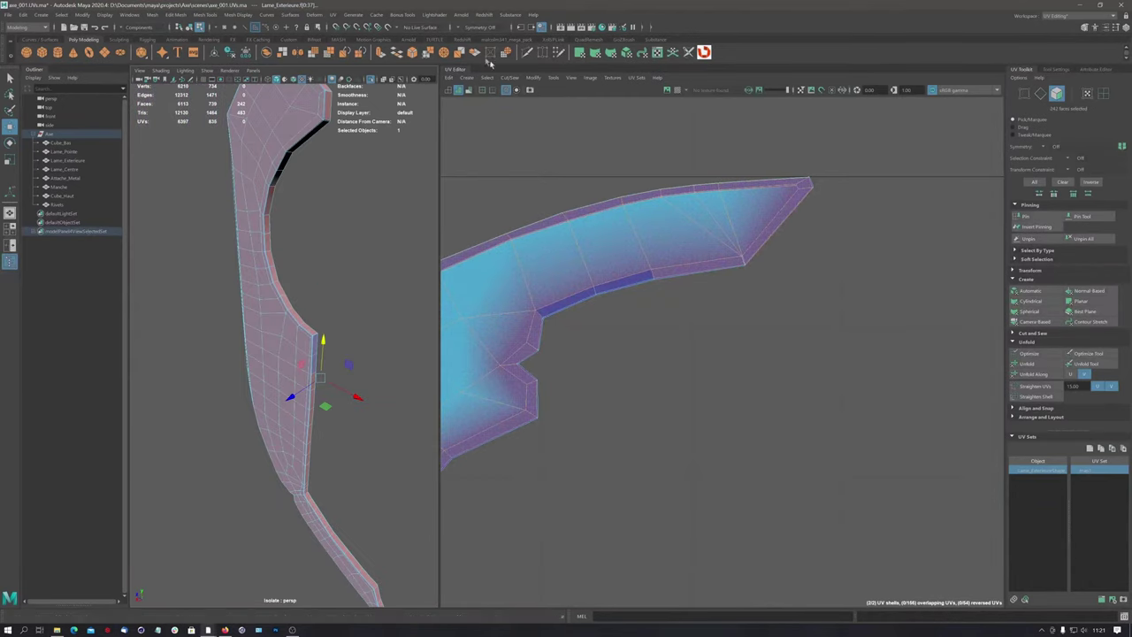
Restore the orange shaded display and orbit the blade to see it edge-on
click(362, 178)
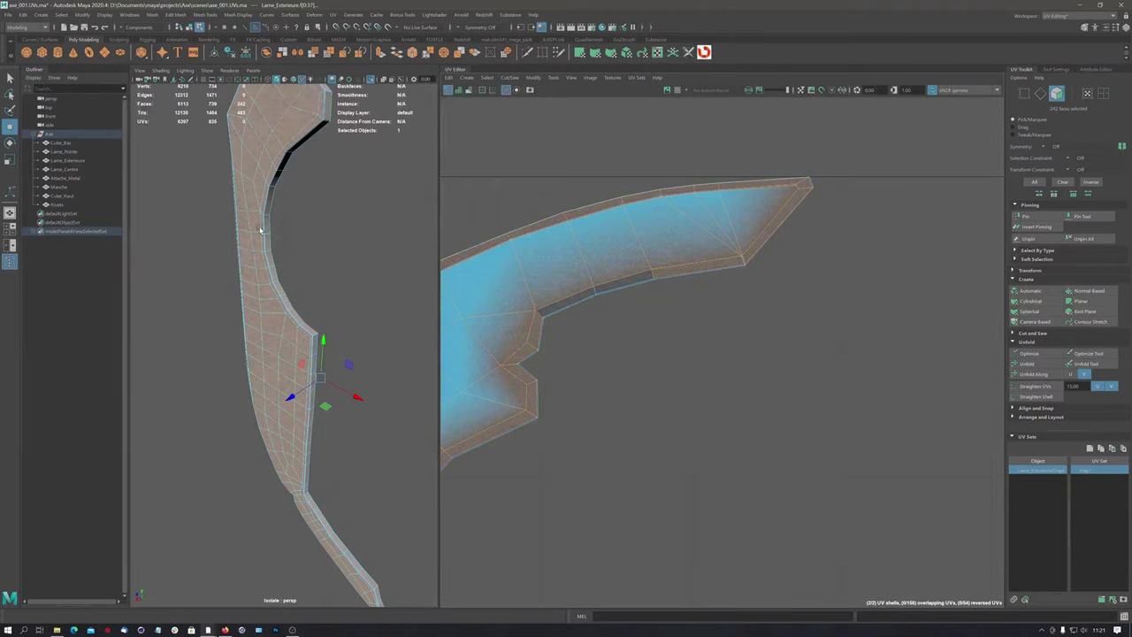
mouse_move(260, 230)
alt+mouse_down()
mouse_move(336, 215)
mouse_move(264, 310)
mouse_move(314, 213)
alt+mouse_up()
scroll(314, 213, up, 3)
scroll(313, 207, up, 3)
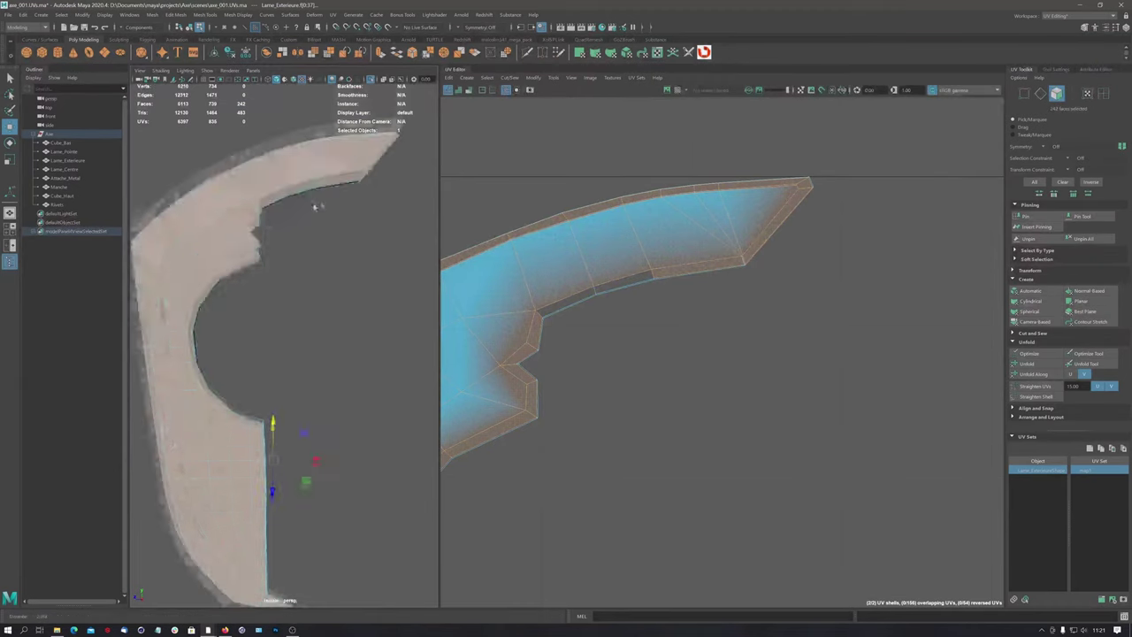
scroll(314, 206, up, 1)
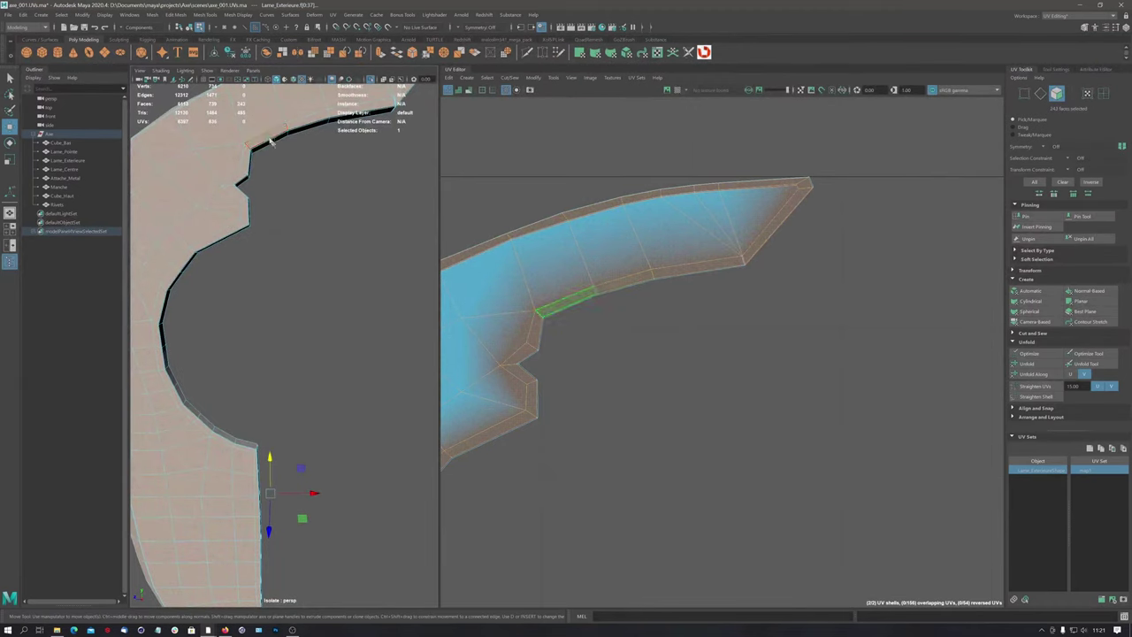
scroll(227, 252, down, 3)
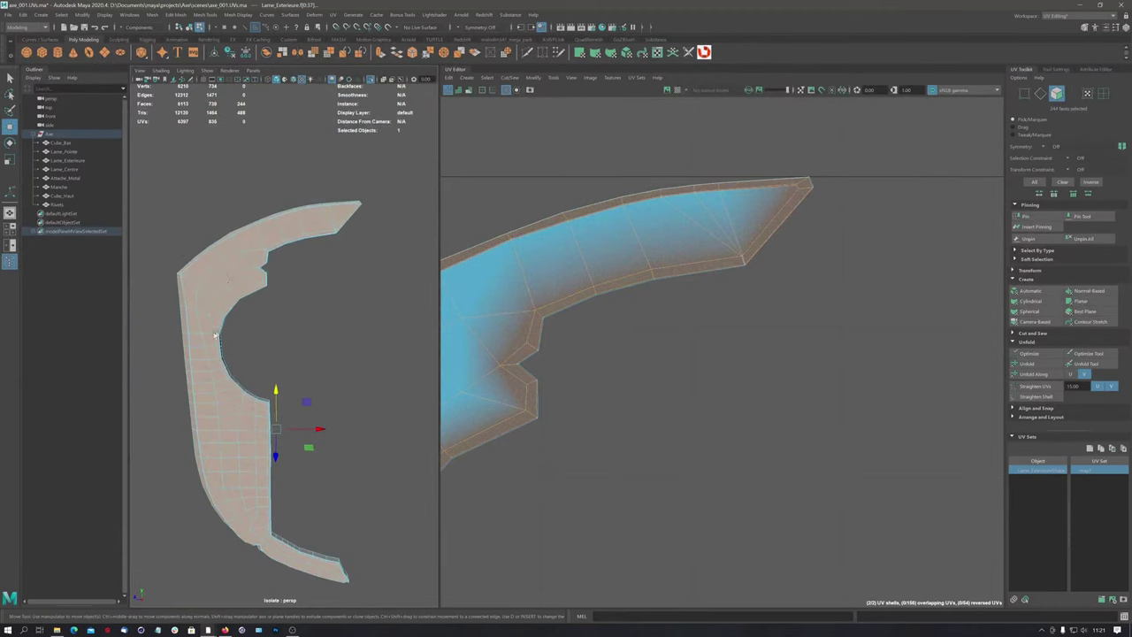
mouse_move(214, 334)
alt+mouse_down()
mouse_move(305, 308)
mouse_move(228, 238)
mouse_move(248, 341)
mouse_move(248, 321)
mouse_move(286, 298)
alt+mouse_up()
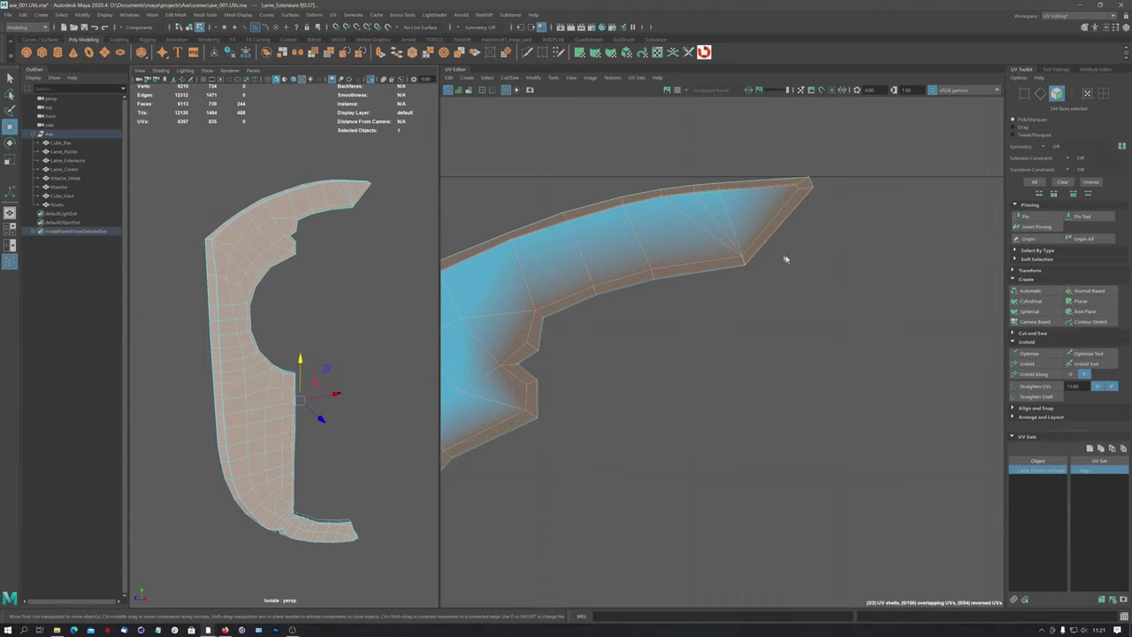
Frame the blade UV shell in the UV Editor, pin it, and zoom out to the UV grid
key(f)
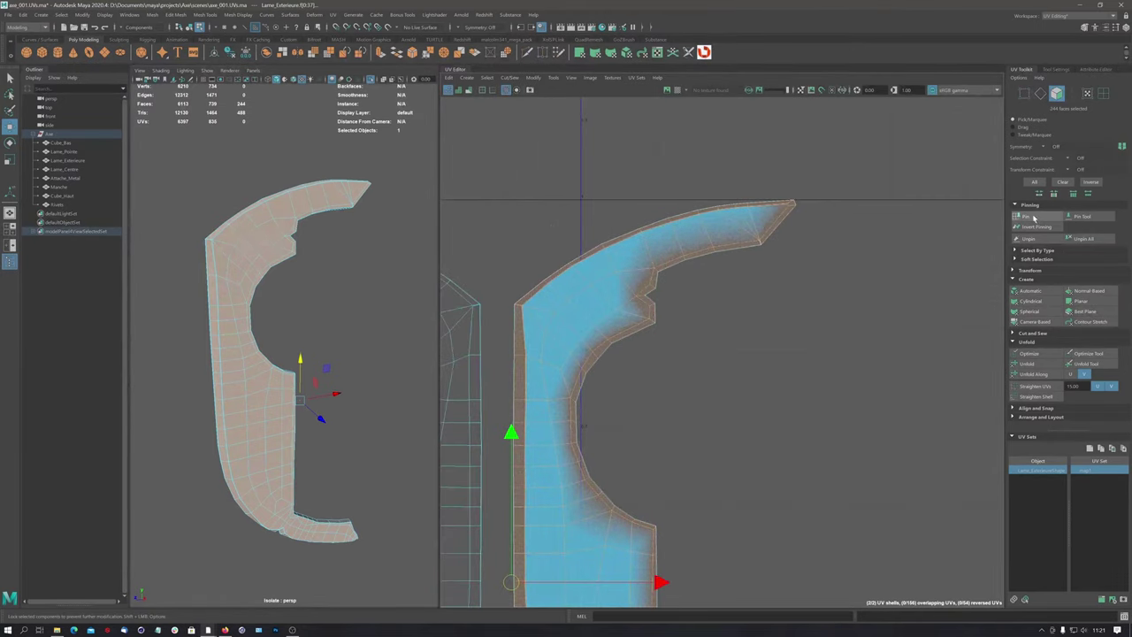
click(1029, 217)
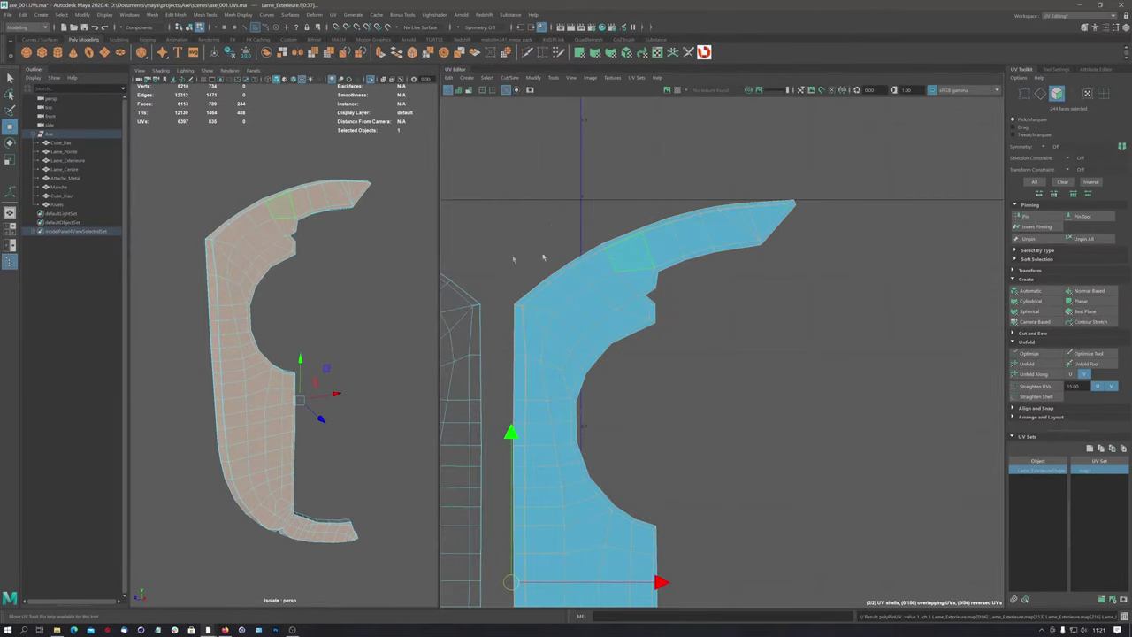
alt+drag(236, 231, 543, 220)
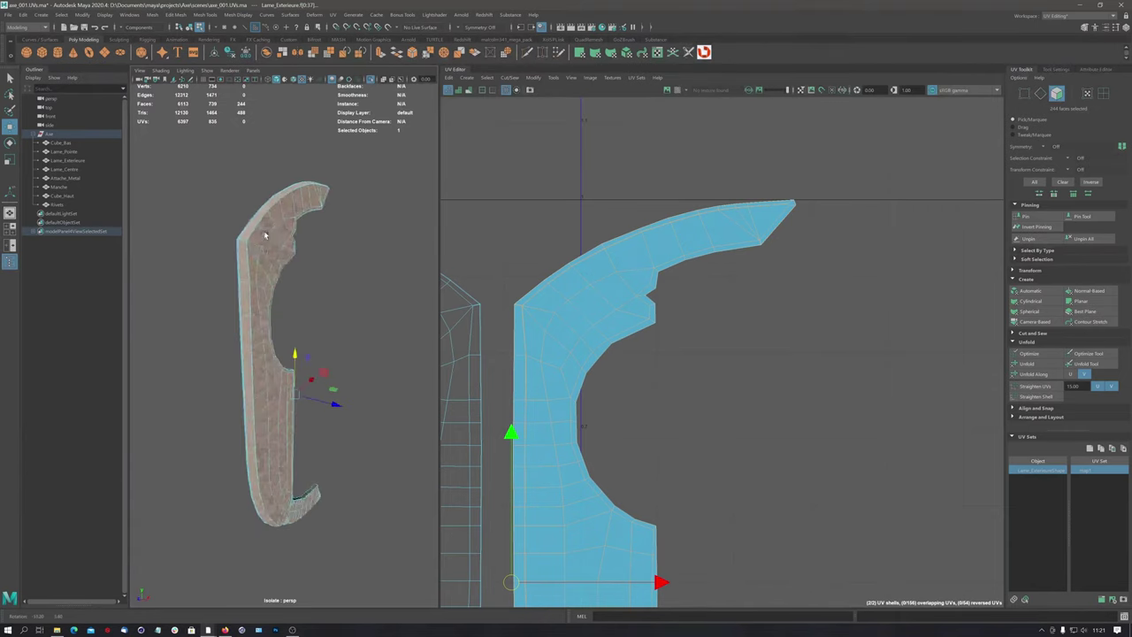
scroll(543, 220, down, 3)
alt+middle_drag(566, 266, 586, 238)
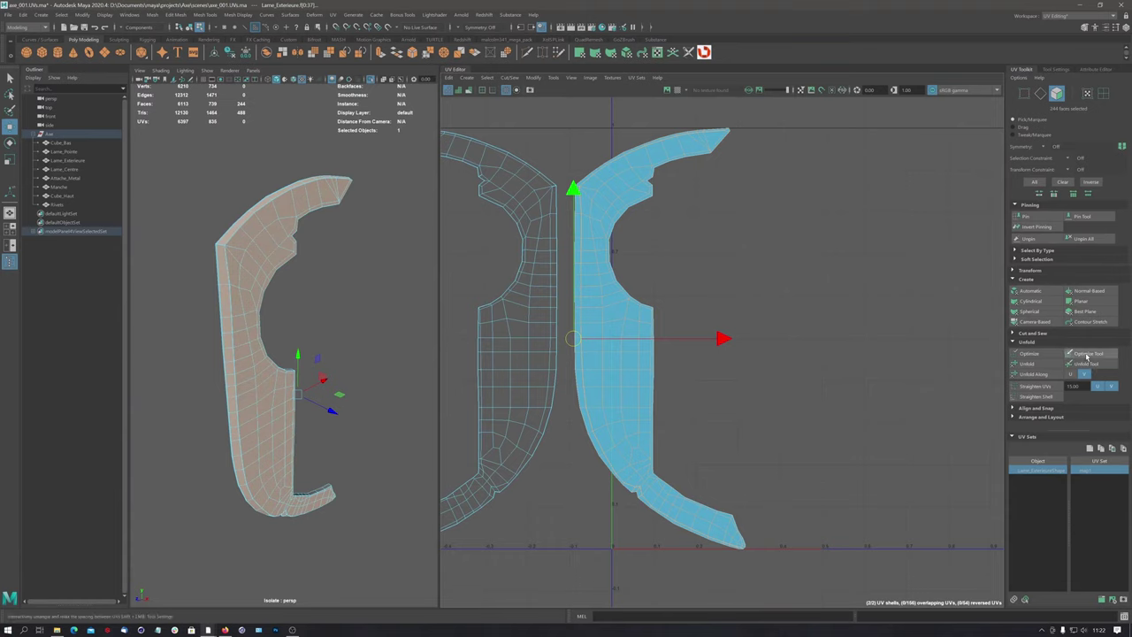
Activate the Unfold Tool brush and switch to UV selection mode
click(1086, 355)
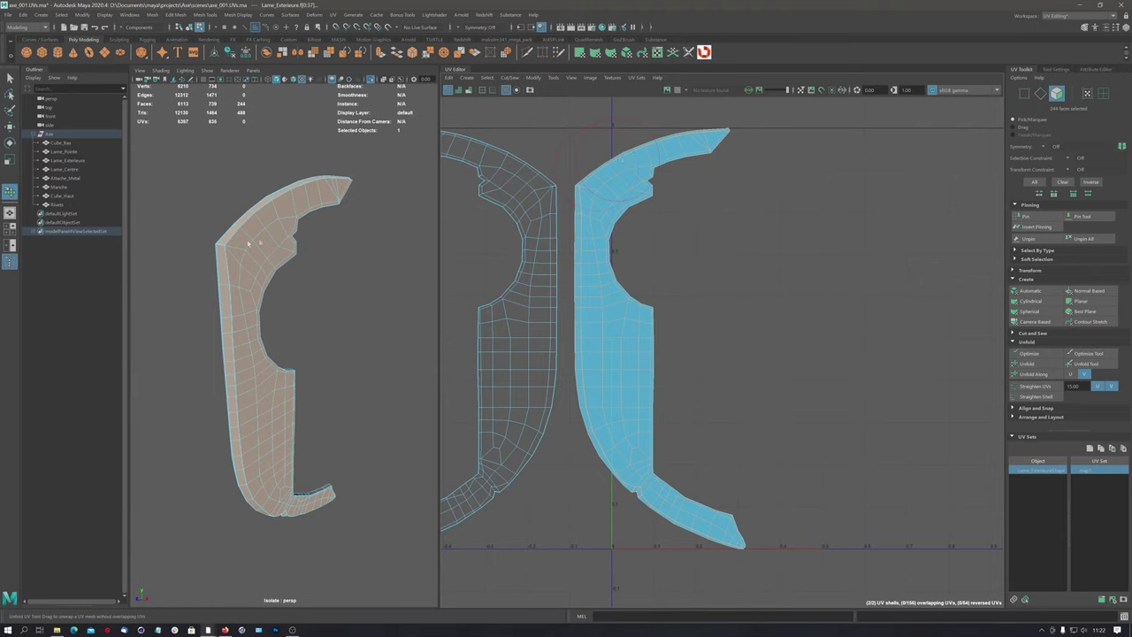
scroll(229, 283, up, 1)
scroll(229, 283, up, 2)
scroll(229, 283, up, 1)
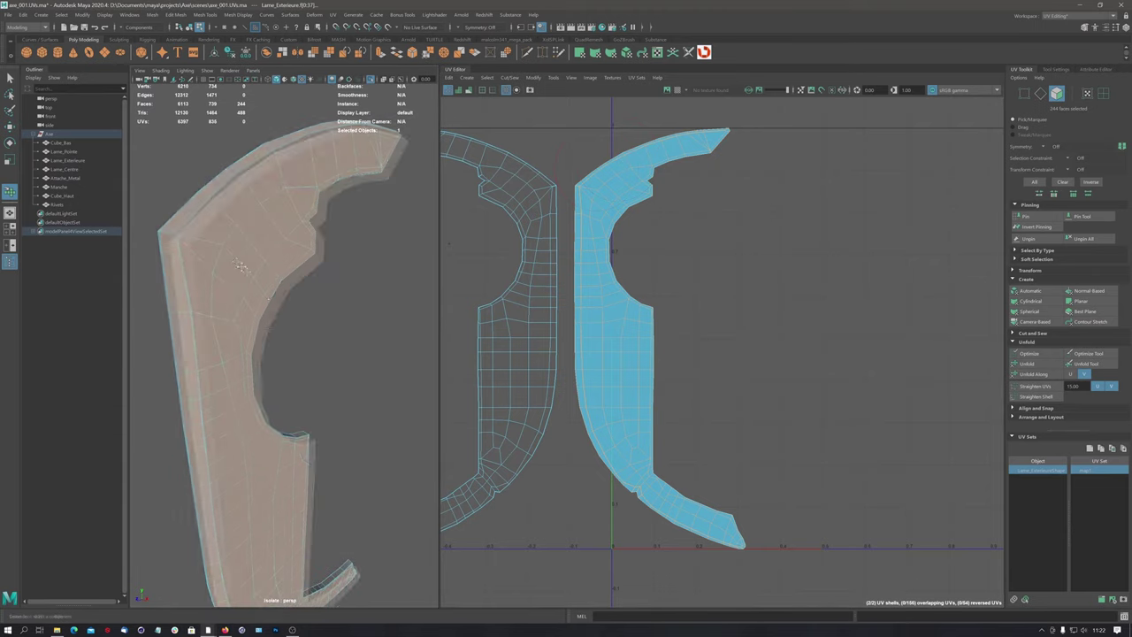
scroll(229, 283, up, 1)
mouse_move(229, 283)
alt+mouse_down()
mouse_move(277, 253)
mouse_move(258, 263)
mouse_move(265, 256)
alt+mouse_up()
click(1087, 93)
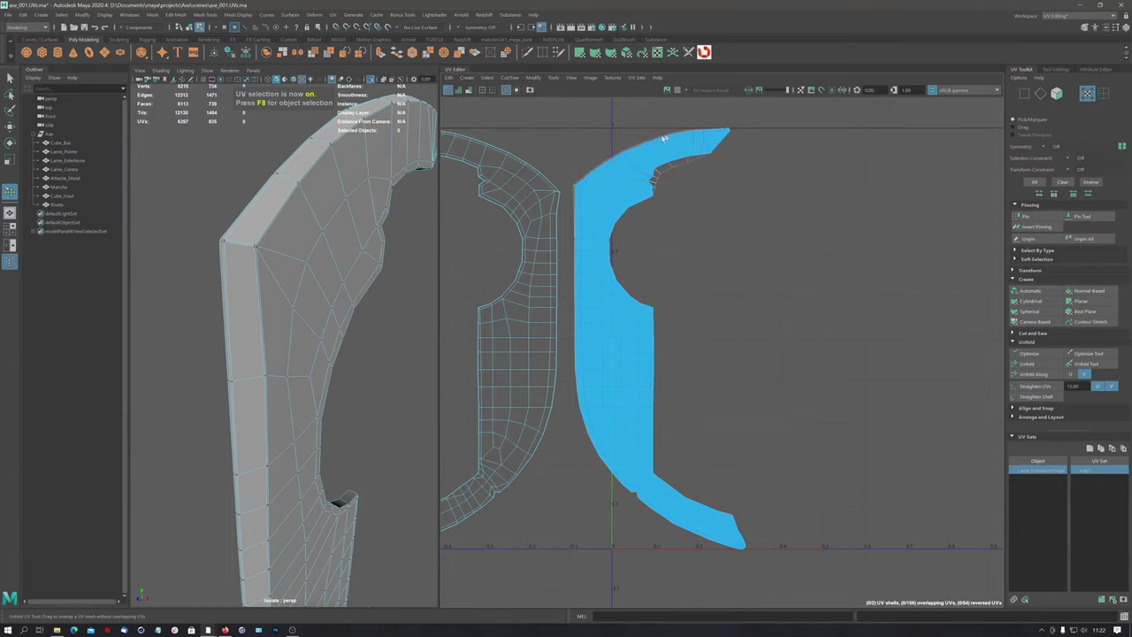
Brush-unfold the blue shell's tip, undo a stray stroke, and enlarge the brush
drag(664, 139, 729, 130)
drag(617, 156, 574, 194)
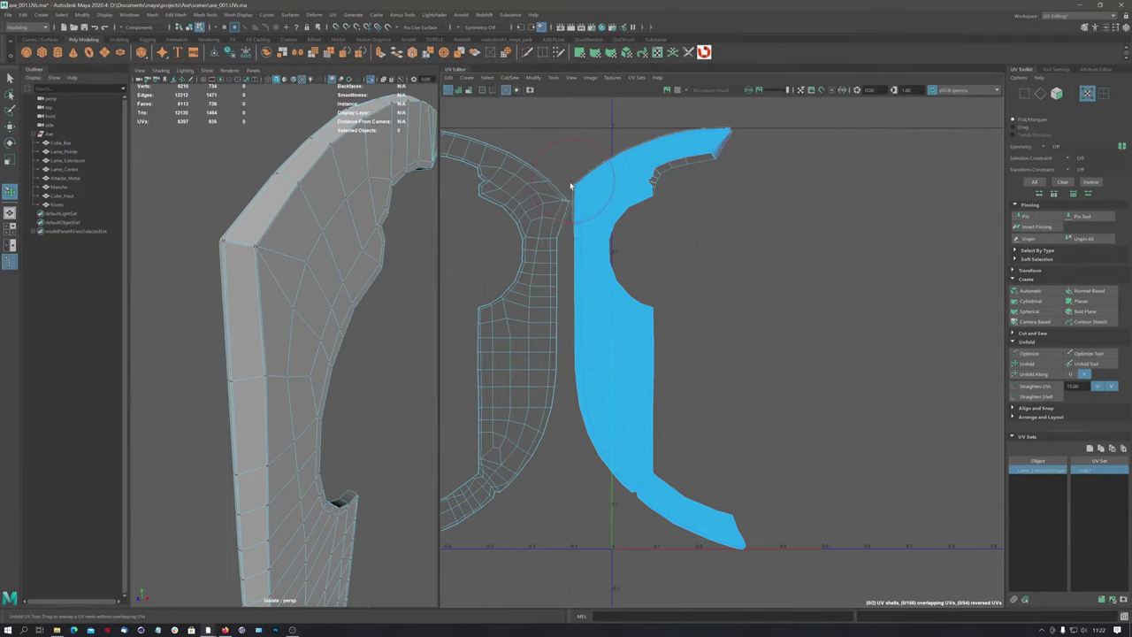
key(ctrl+z)
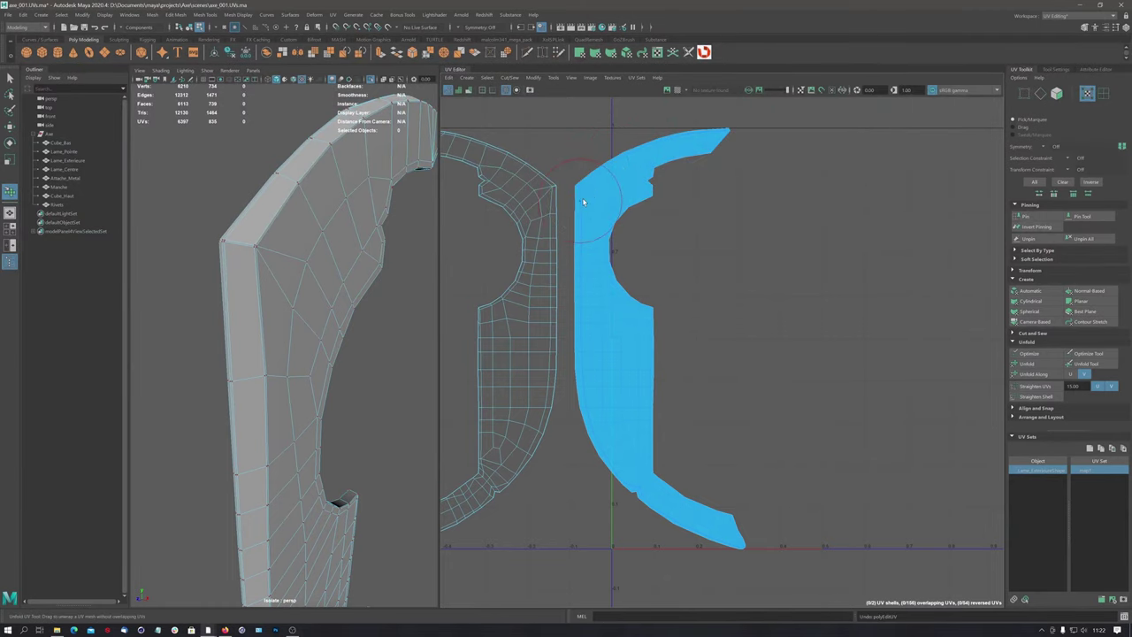
scroll(577, 189, up, 1)
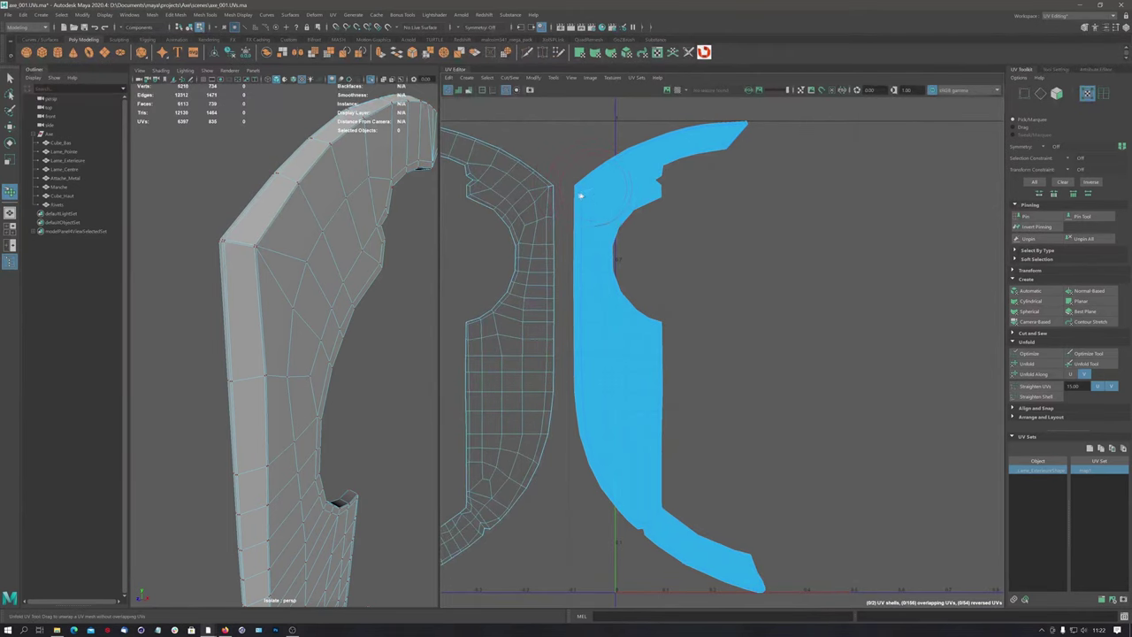
drag(554, 202, 591, 174)
Smooth the blue shell's upper tip, inner edge, bottom tip and notch, then Unfold the shells
mouse_move(746, 133)
mouse_down()
mouse_move(722, 157)
mouse_move(664, 181)
mouse_move(657, 200)
mouse_up()
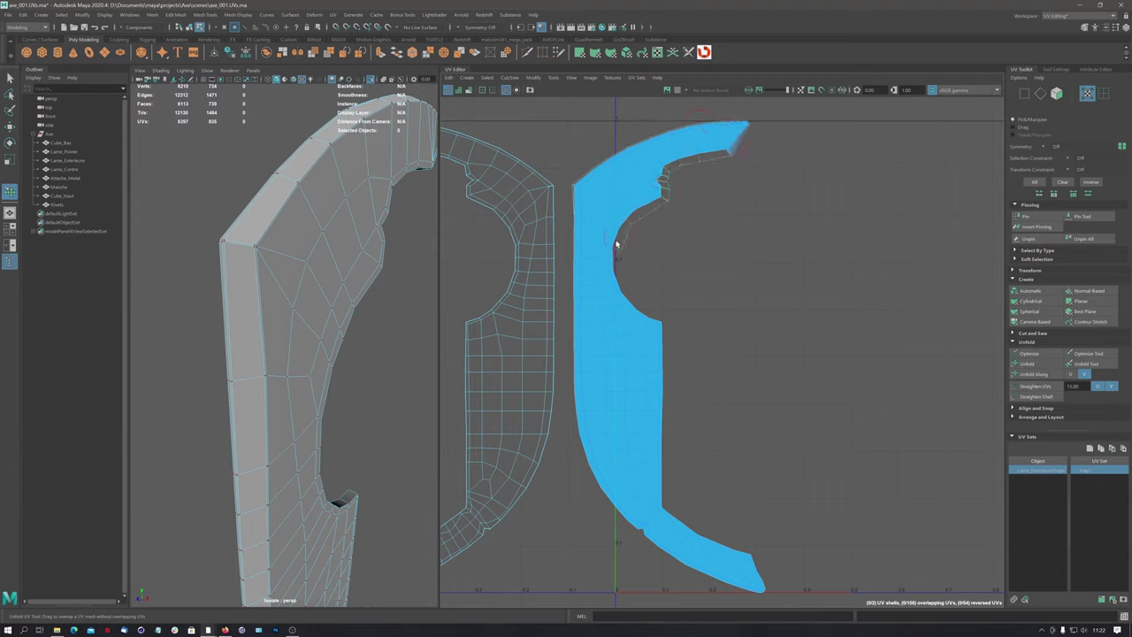
mouse_move(657, 320)
mouse_down()
mouse_move(669, 493)
mouse_move(695, 530)
mouse_up()
mouse_move(763, 557)
mouse_down()
mouse_move(767, 592)
mouse_move(693, 581)
mouse_up()
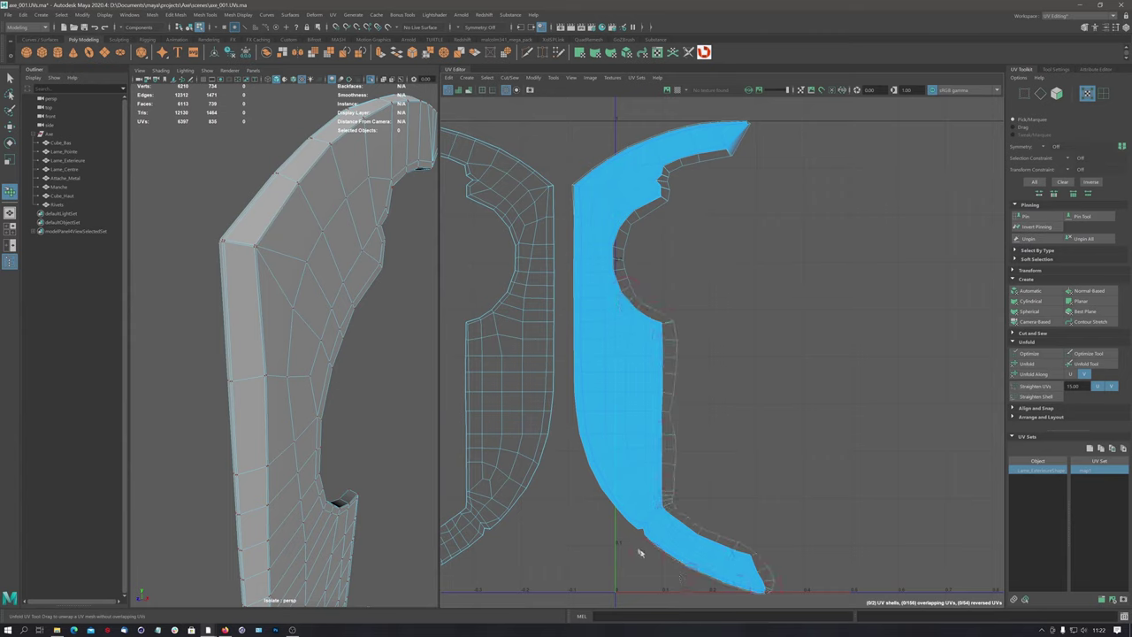
drag(640, 552, 640, 534)
drag(583, 461, 570, 190)
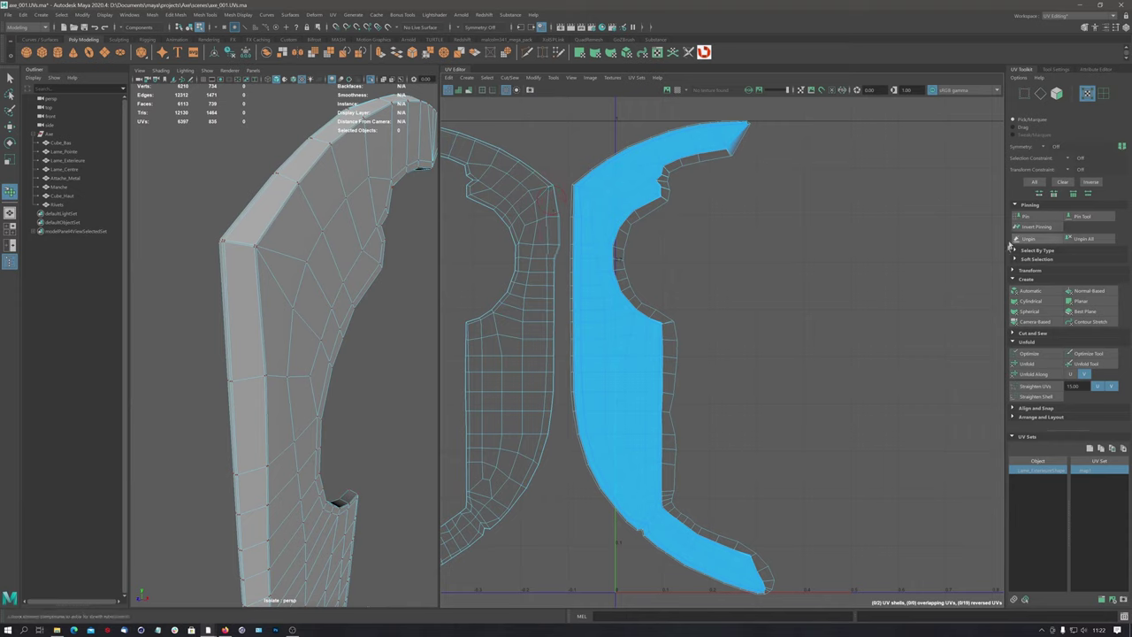
click(1046, 365)
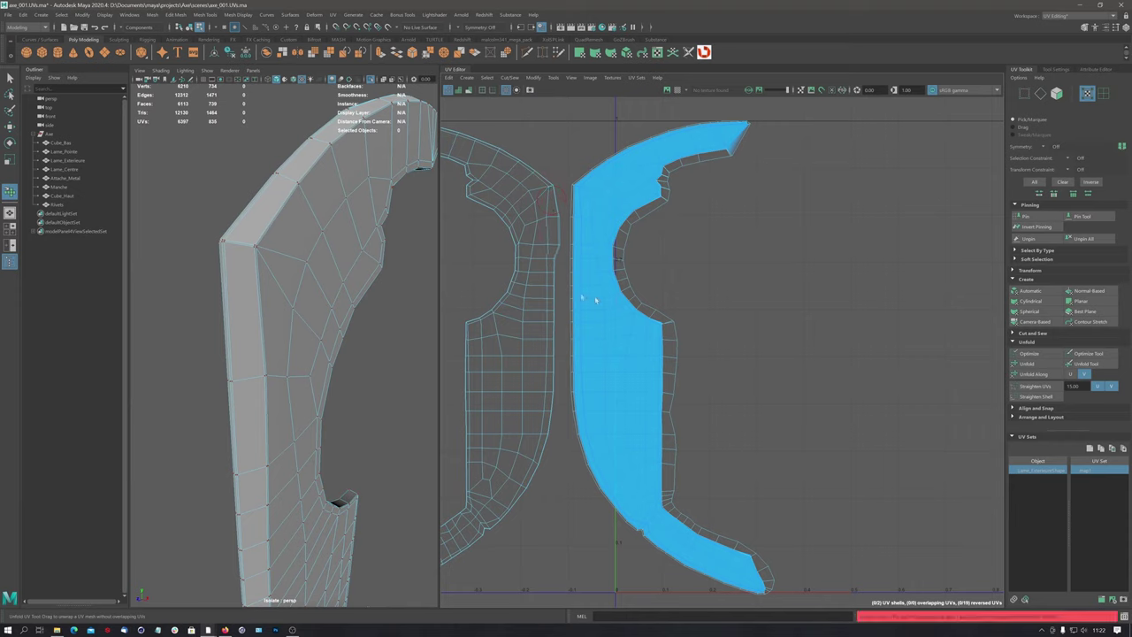
drag(538, 235, 538, 245)
click(537, 245)
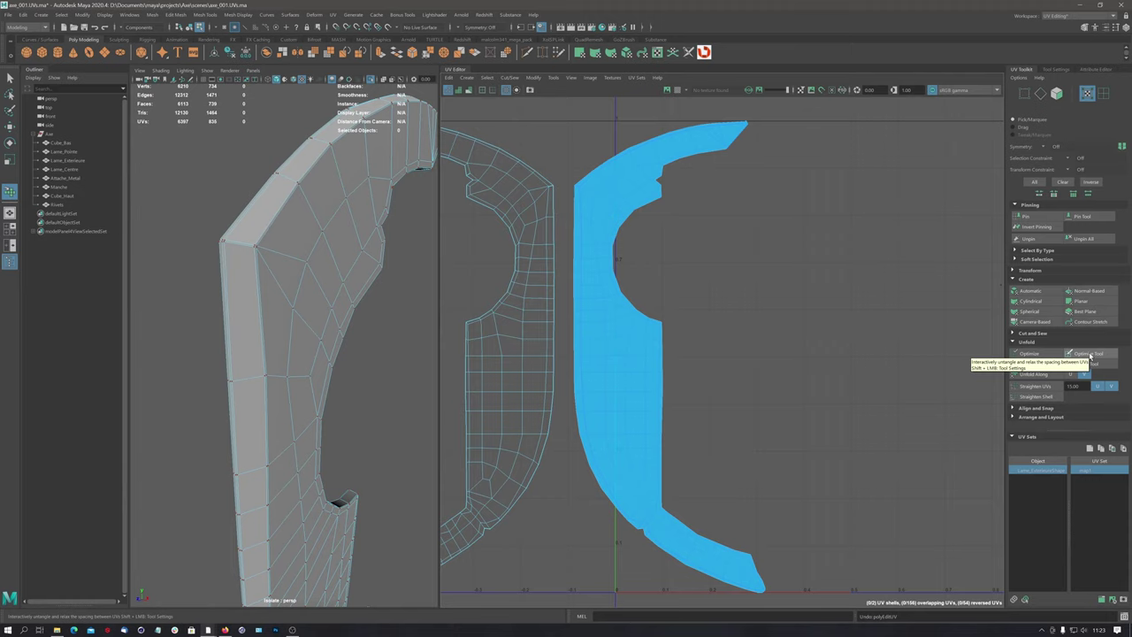
Relax the pinned shell's upper, curved and lower inner edges with the Unfold Tool brush
click(1090, 355)
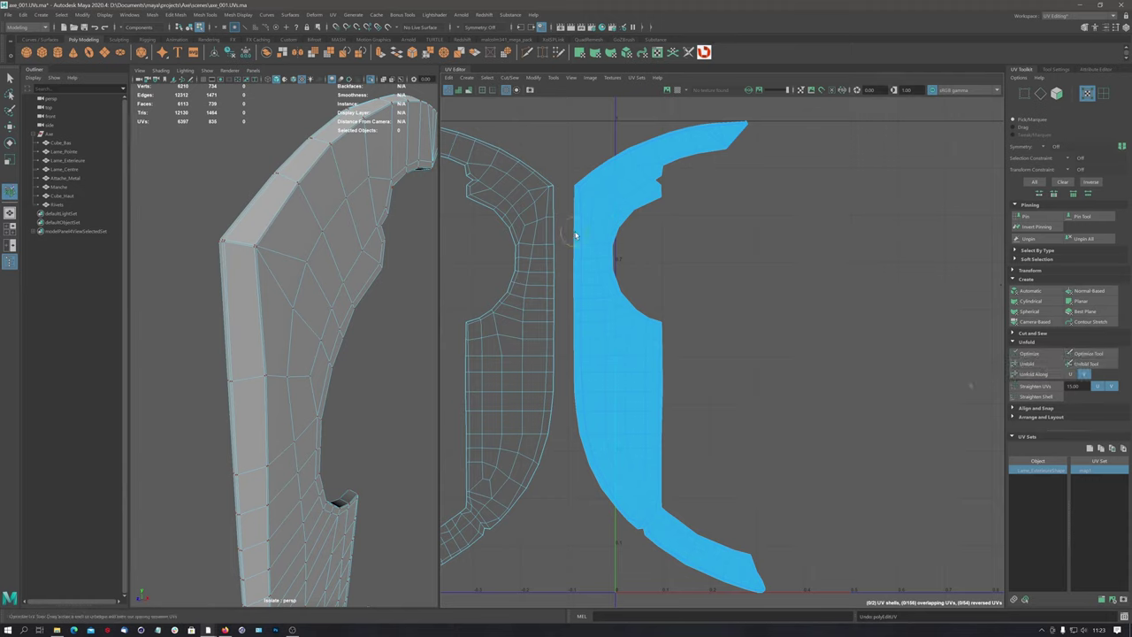
click(1078, 364)
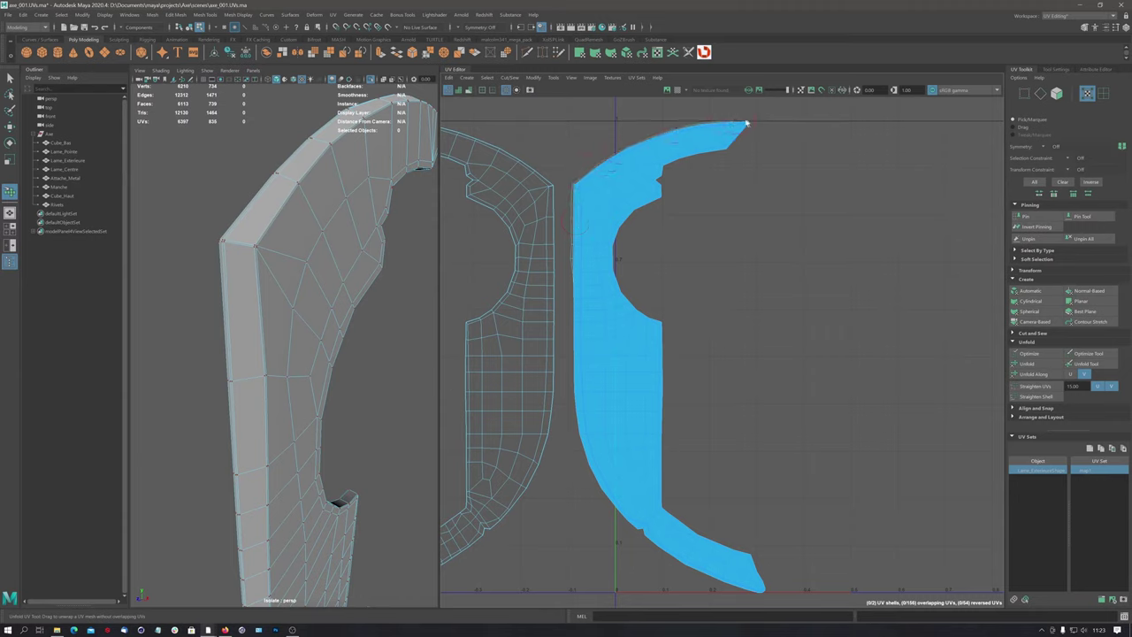
drag(748, 131, 649, 201)
drag(617, 269, 663, 363)
mouse_move(661, 459)
mouse_down()
mouse_move(752, 590)
mouse_move(612, 511)
mouse_move(575, 389)
mouse_move(575, 279)
mouse_up()
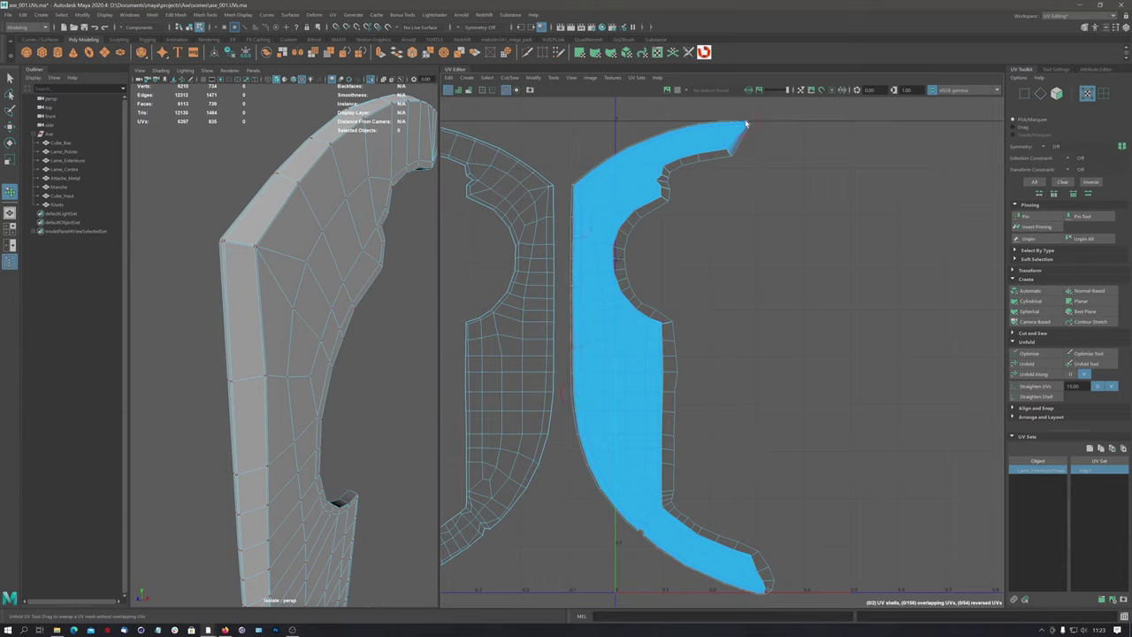
drag(662, 179, 622, 241)
mouse_move(643, 329)
mouse_down()
mouse_move(670, 425)
mouse_move(669, 379)
mouse_move(687, 535)
mouse_up()
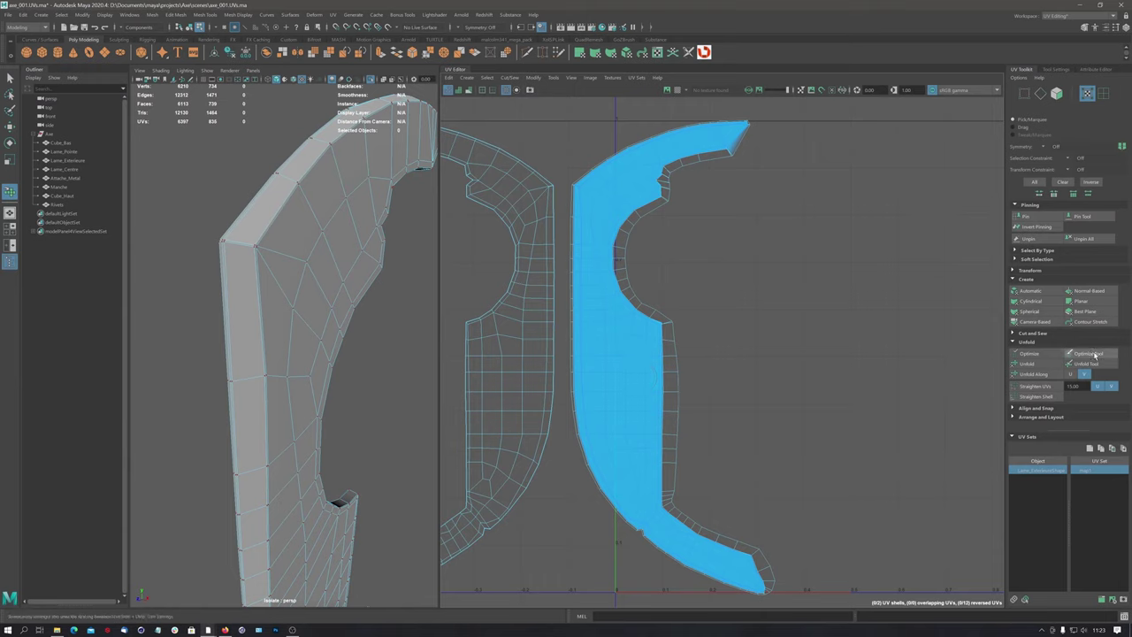
Try the Optimize Tool, frame both shells, and Unpin All on the blade shells
click(1094, 354)
scroll(657, 265, down, 2)
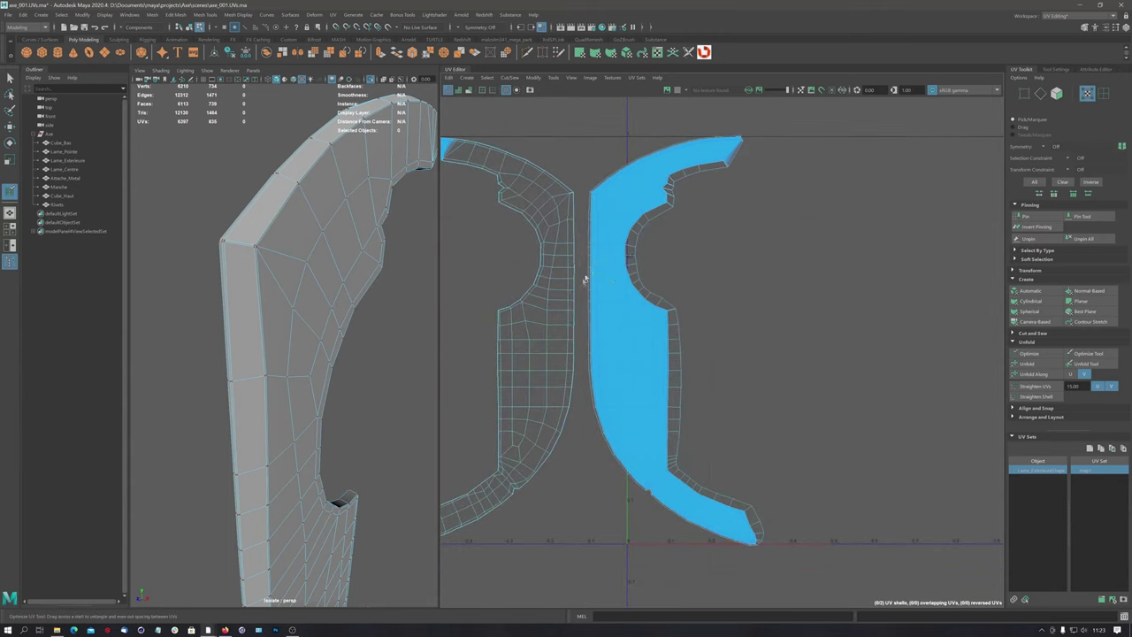
alt+middle_drag(599, 301, 690, 304)
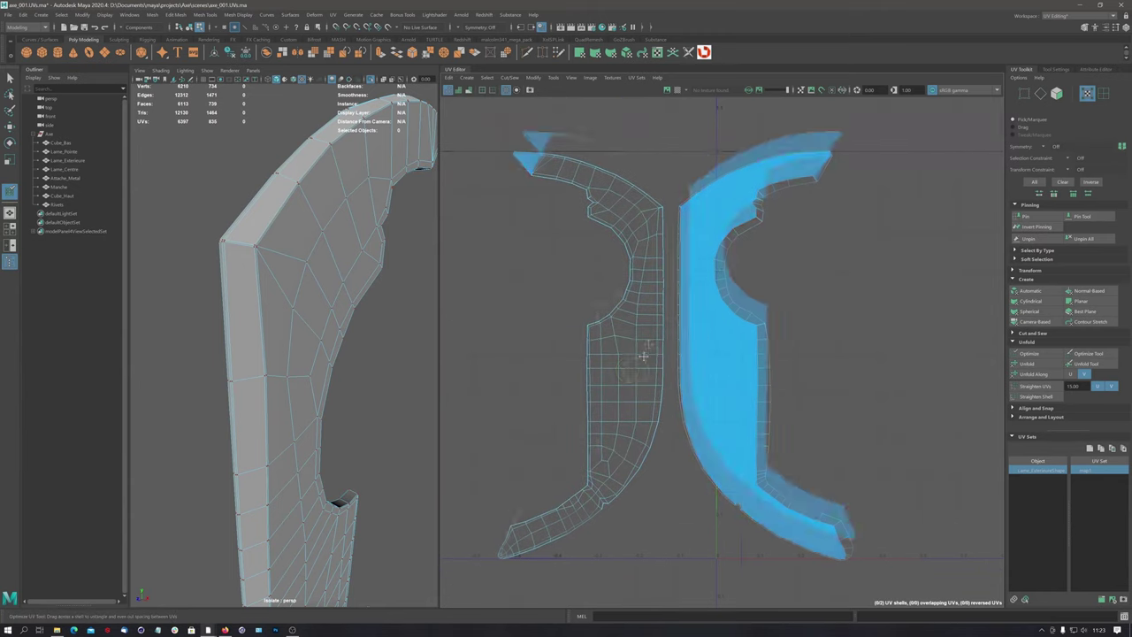
alt+middle_drag(643, 363, 641, 302)
alt+middle_drag(599, 206, 597, 277)
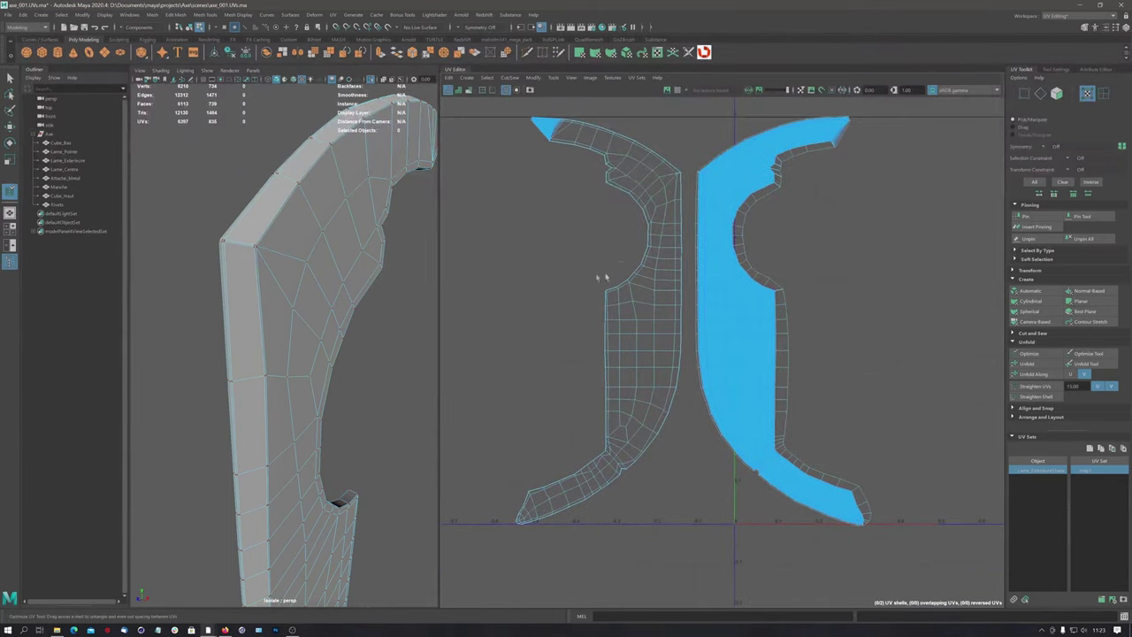
alt+drag(309, 219, 380, 281)
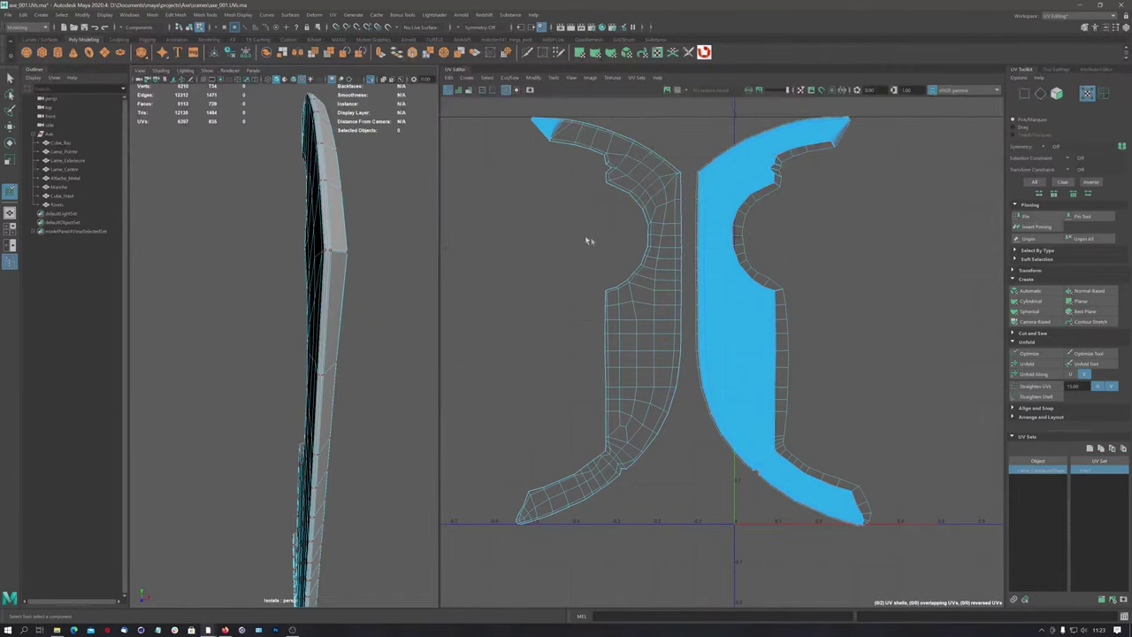
click(1084, 239)
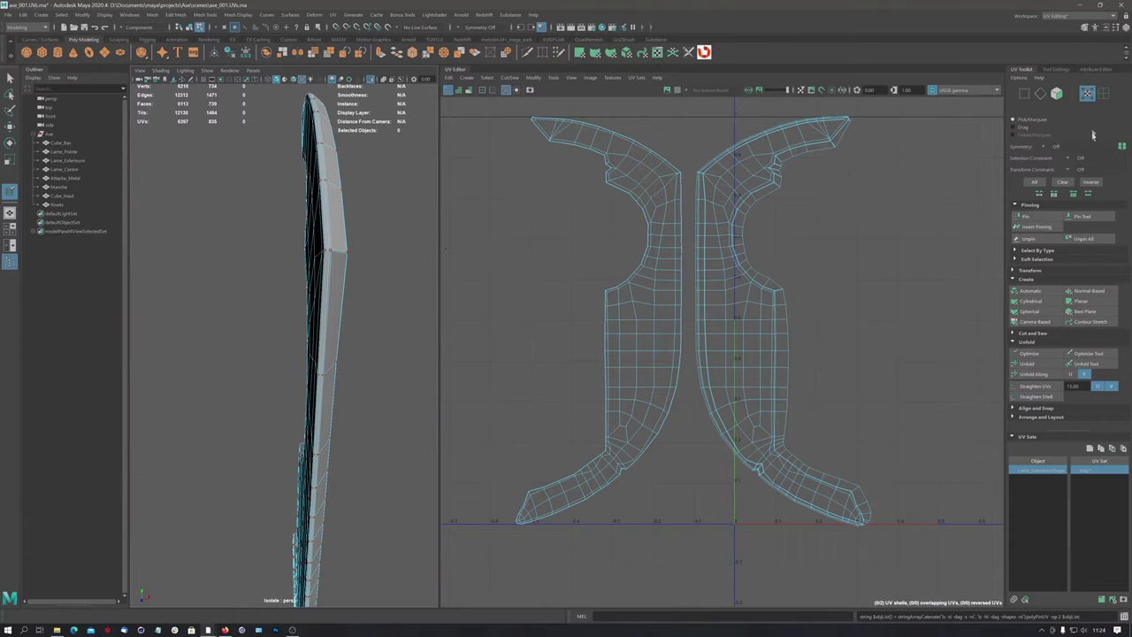
Select the left blade UV shell in UV Shell mode and pin it
click(1102, 94)
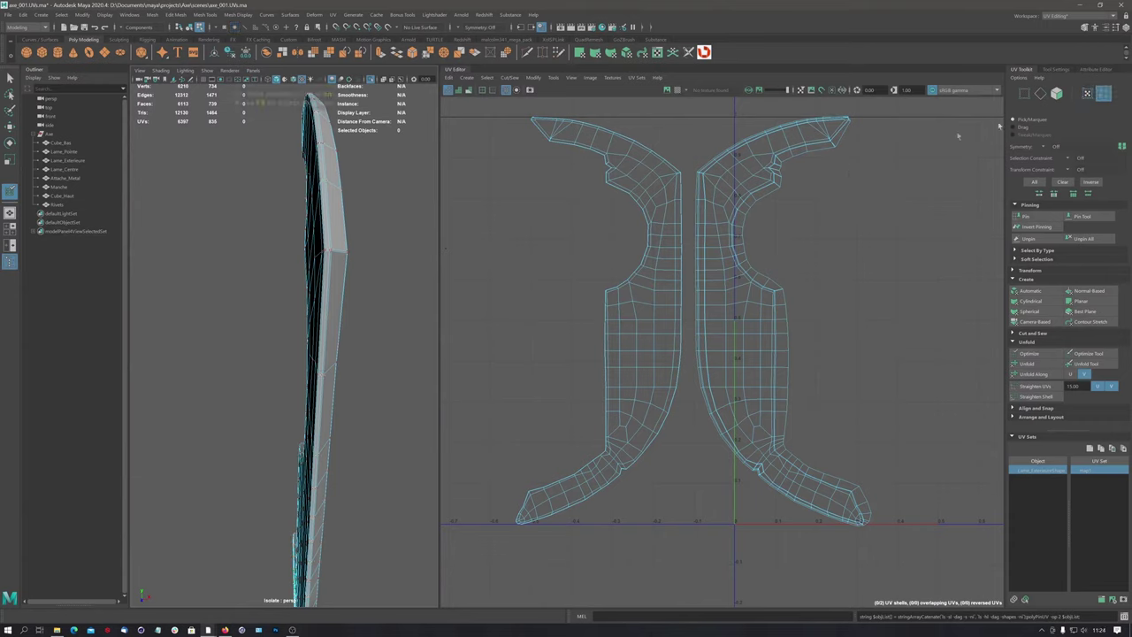
click(667, 278)
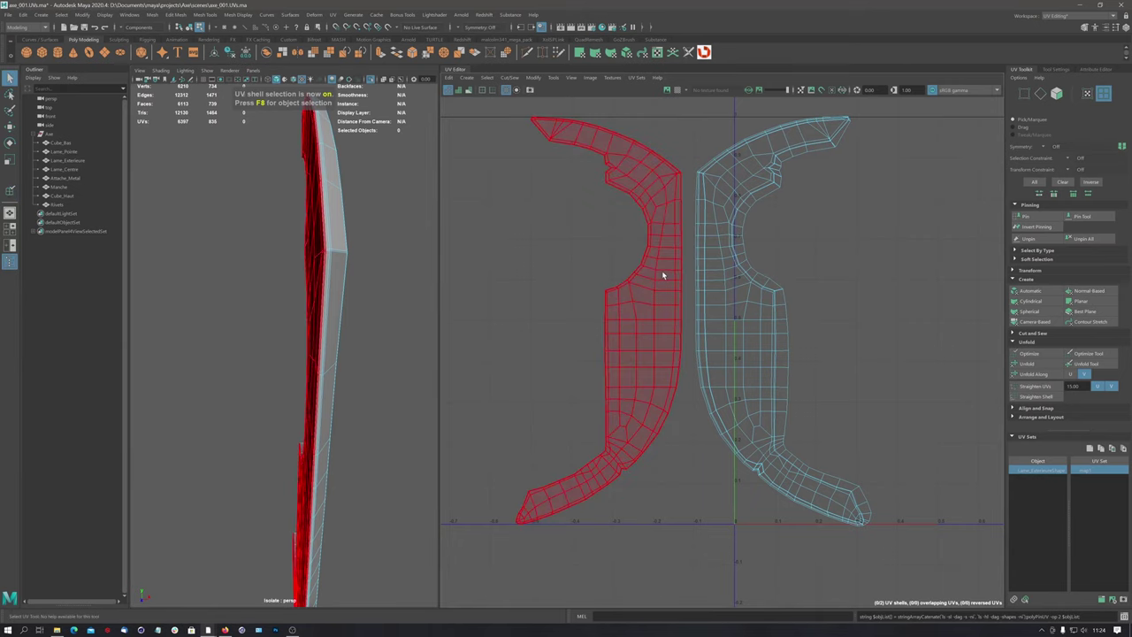
mouse_move(315, 240)
alt+mouse_down()
mouse_move(357, 281)
mouse_move(378, 253)
mouse_move(372, 267)
mouse_move(336, 254)
mouse_move(381, 253)
alt+mouse_up()
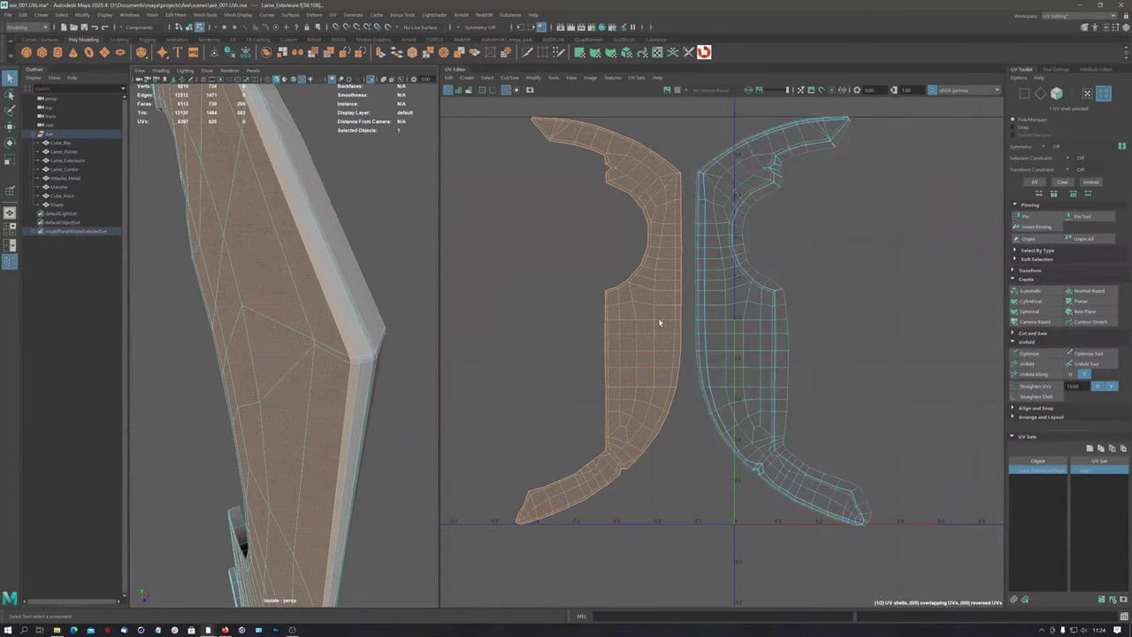
right_drag(659, 323, 591, 295)
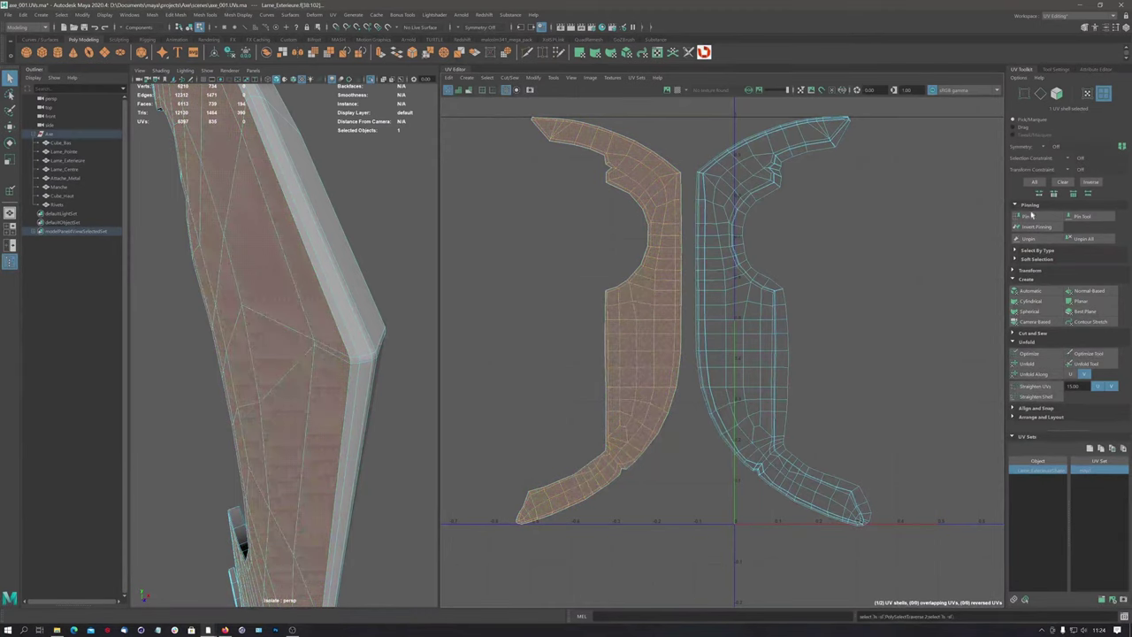
click(1028, 216)
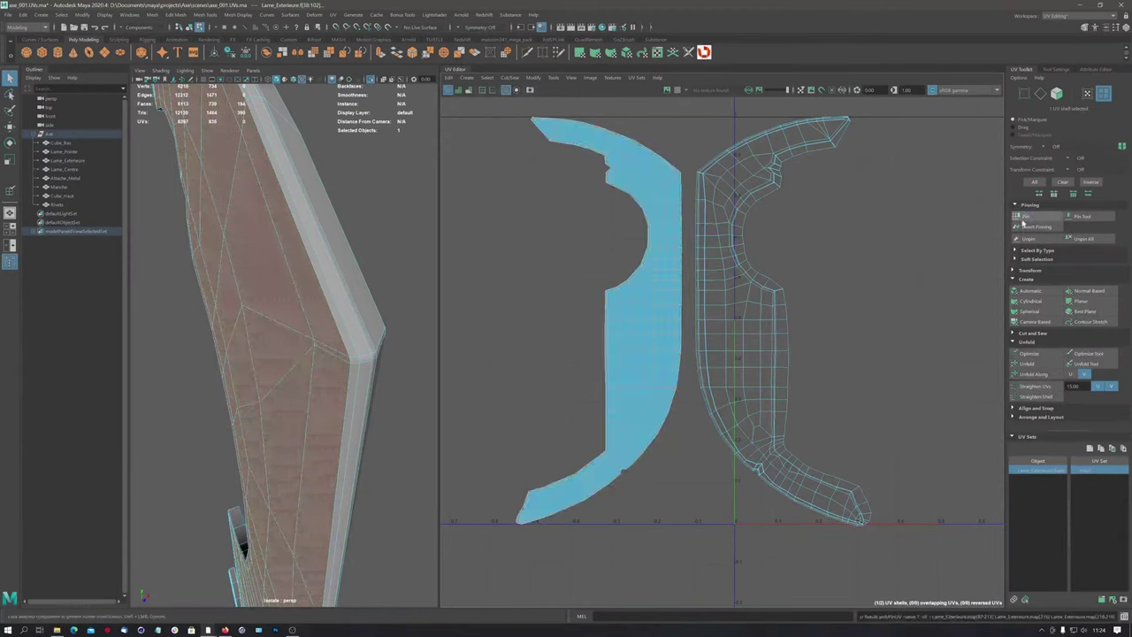
Deselect, select the right shell, and Unfold it into a straighter layout
click(662, 183)
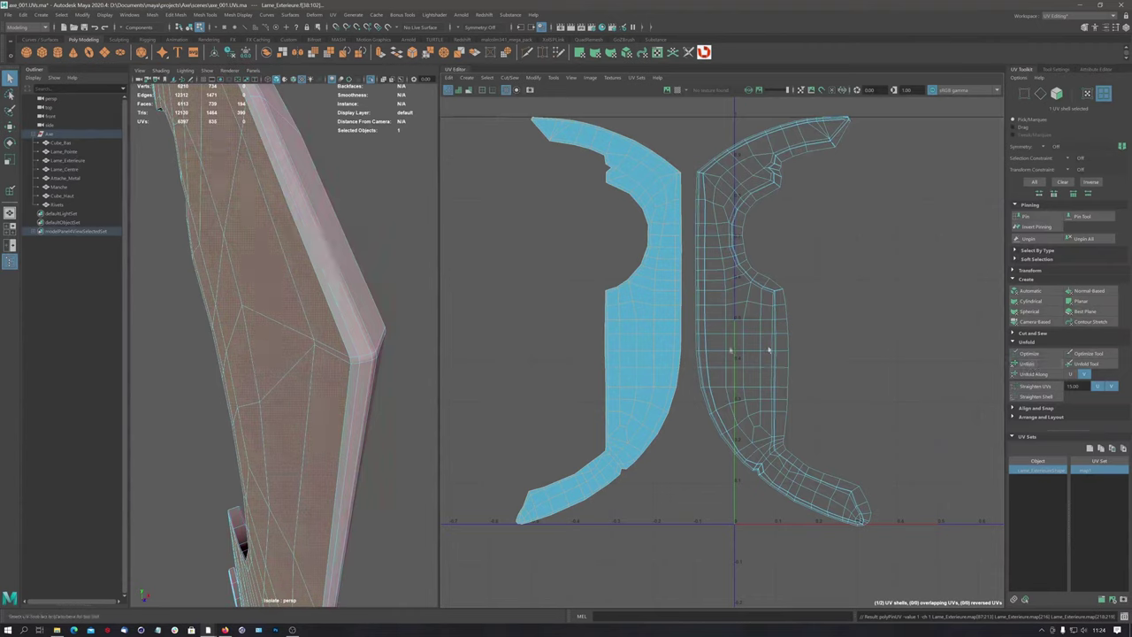
click(536, 344)
click(651, 287)
key(ctrl+F11)
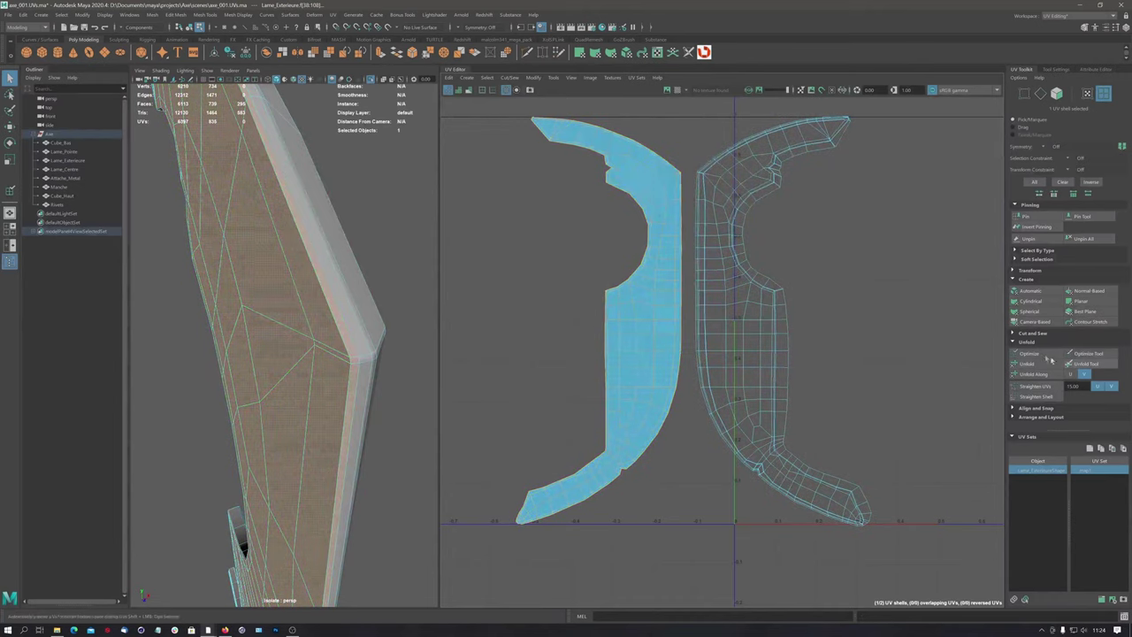
click(1029, 363)
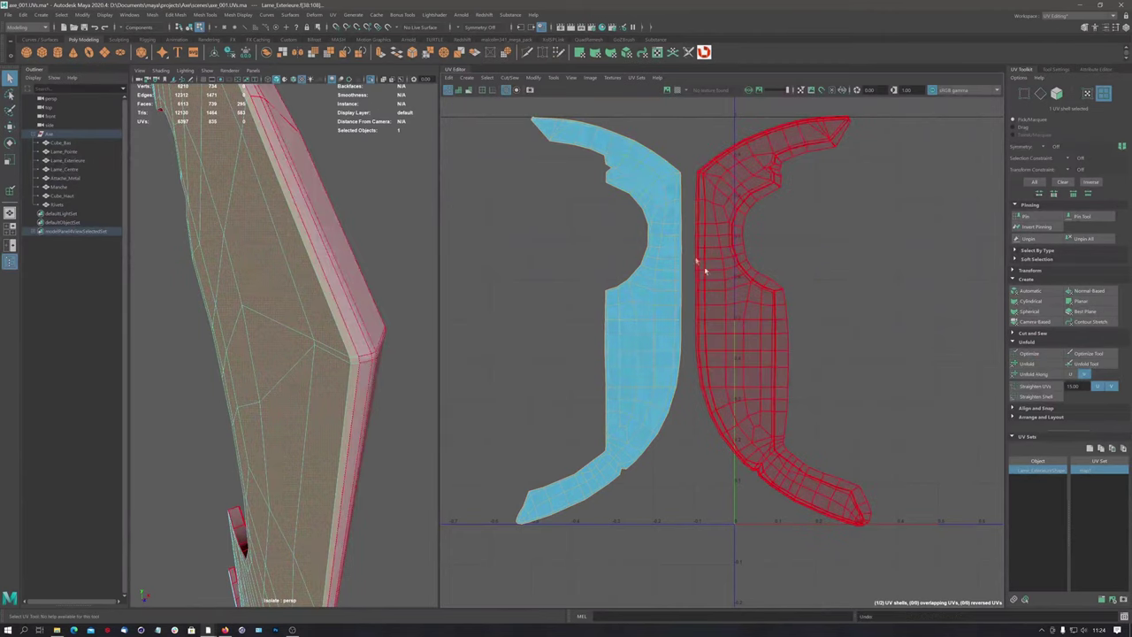
With the Unfold brush, relax the right shell's notch, inner bend and lower-left end
click(710, 231)
click(1091, 364)
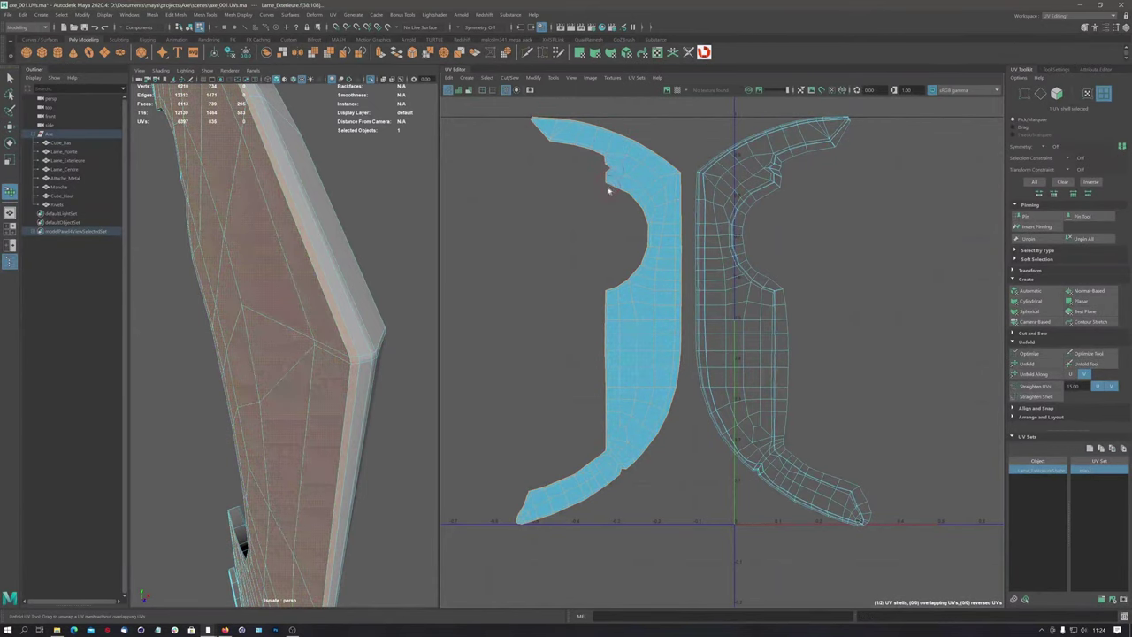
scroll(646, 230, up, 2)
scroll(648, 266, up, 2)
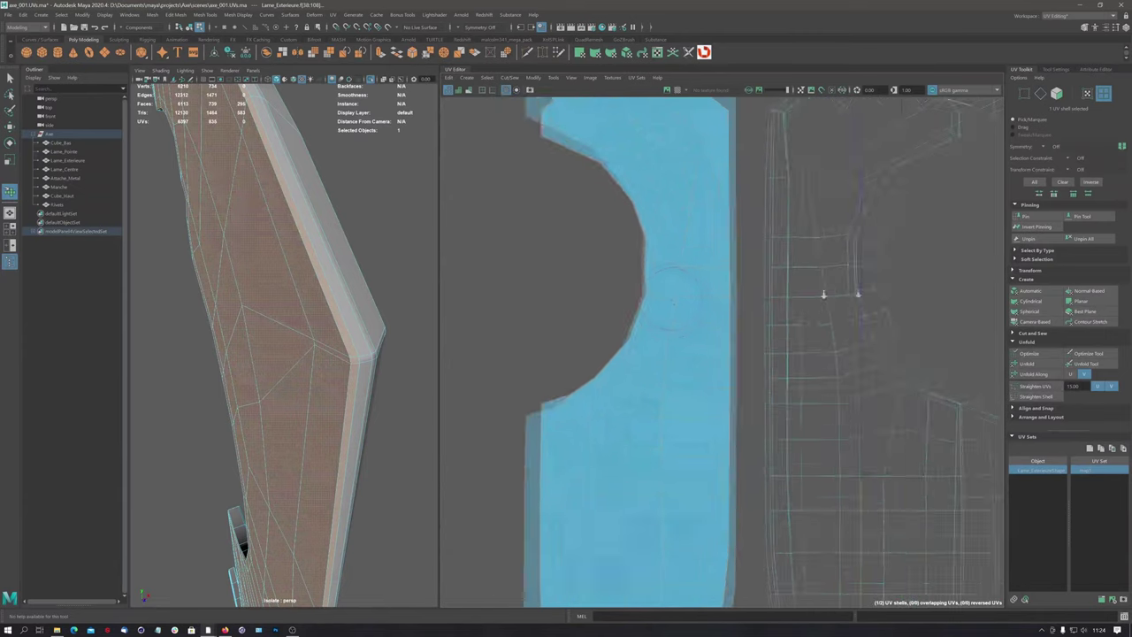
scroll(650, 301, up, 2)
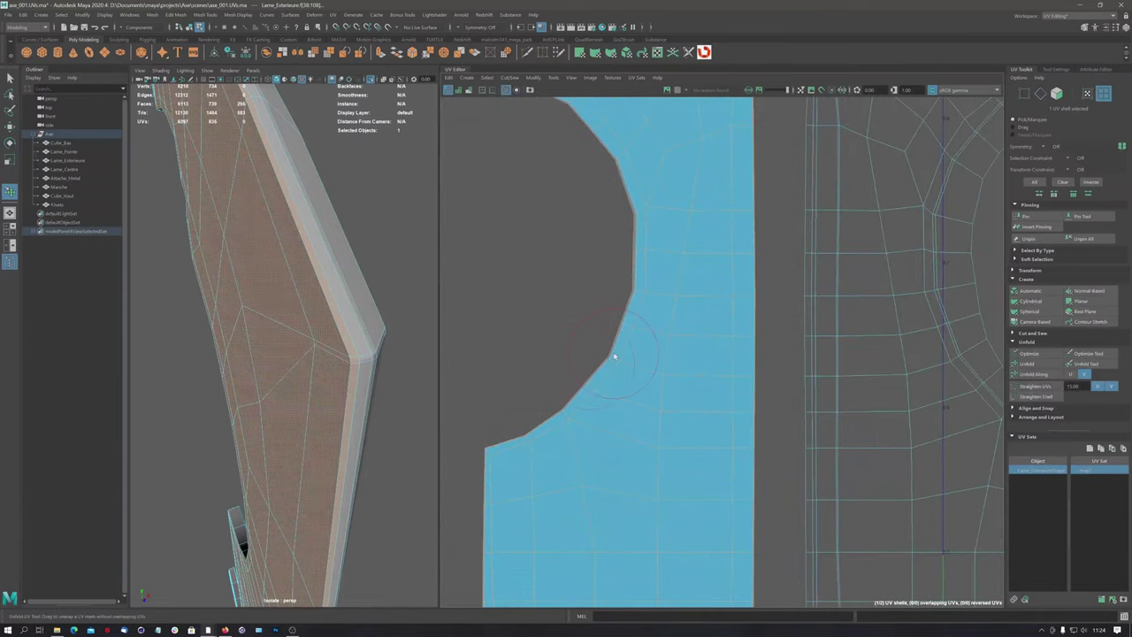
drag(554, 405, 476, 450)
alt+middle_drag(574, 389, 644, 137)
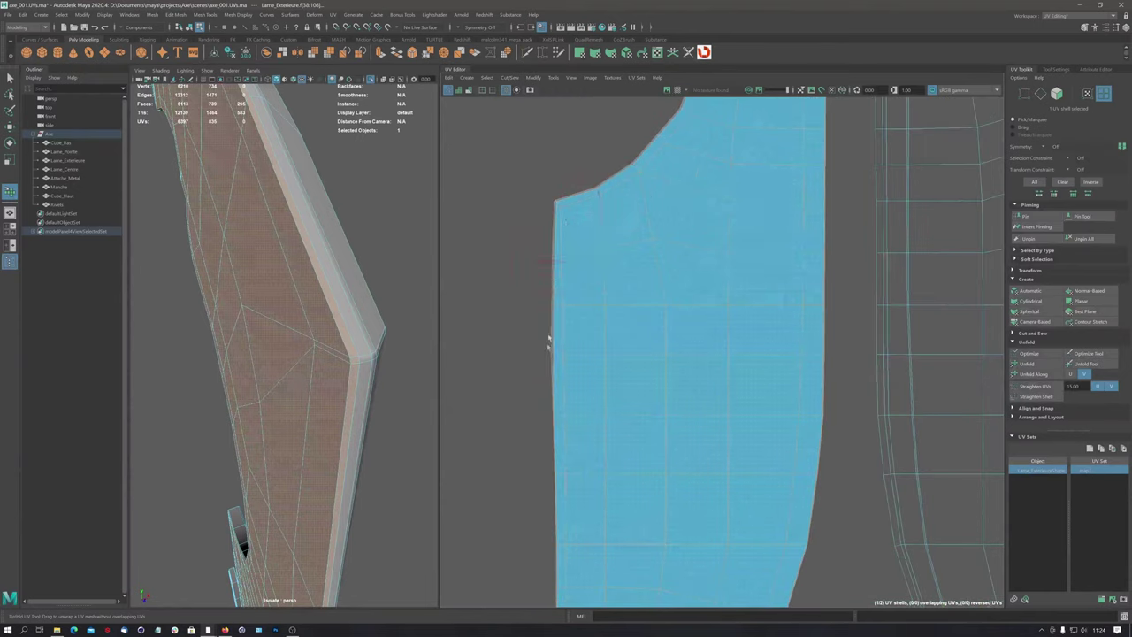
alt+middle_drag(539, 523, 550, 328)
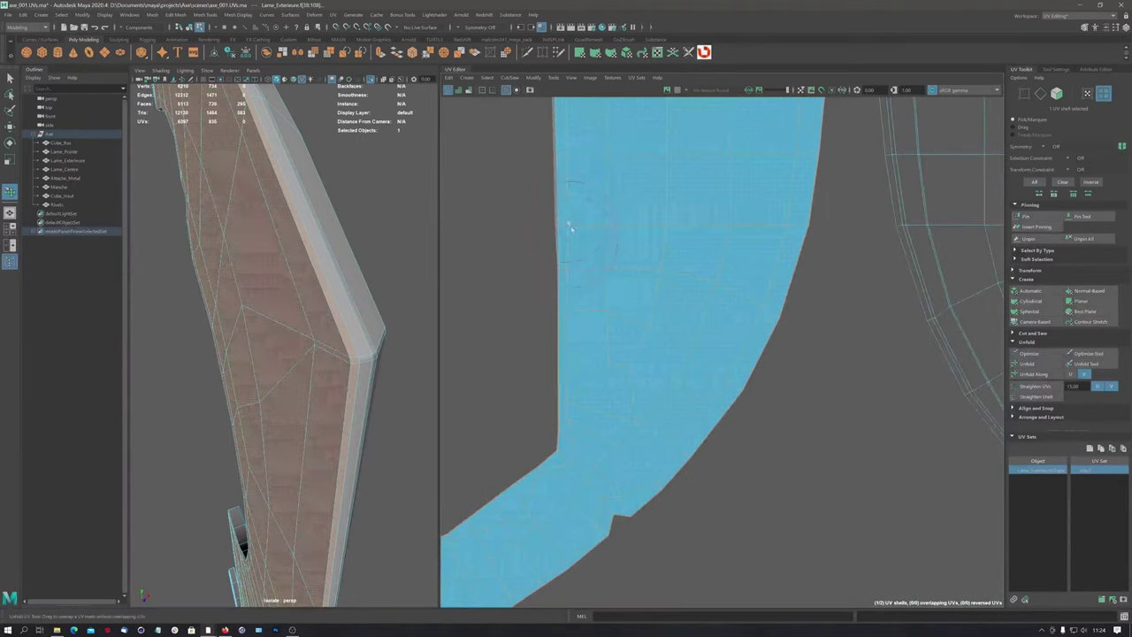
alt+middle_drag(530, 468, 705, 346)
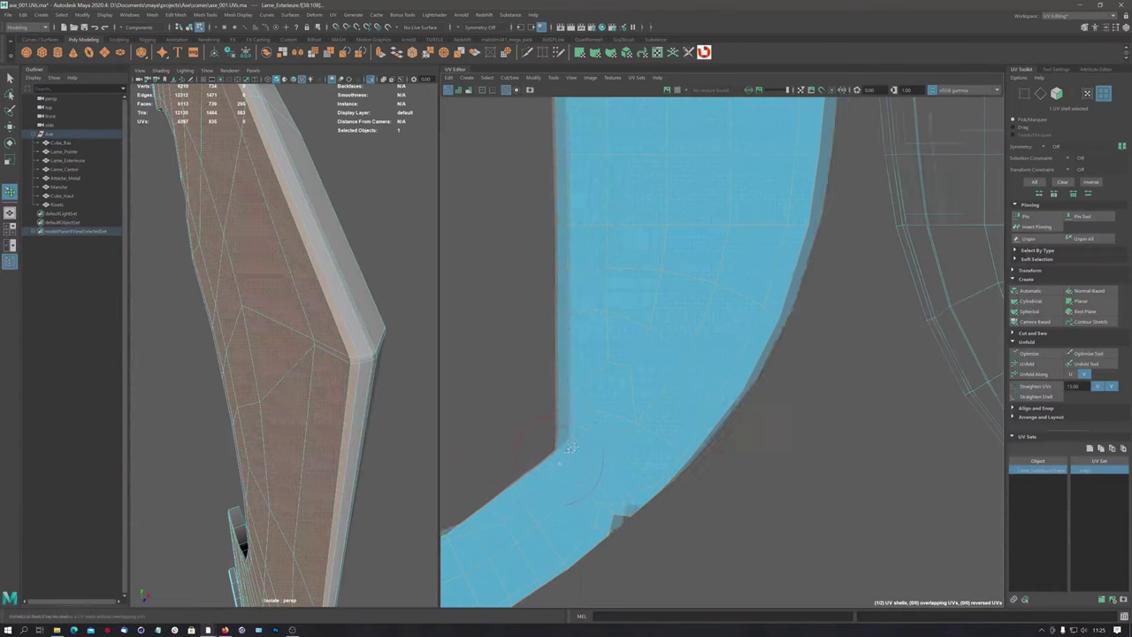
drag(704, 346, 560, 427)
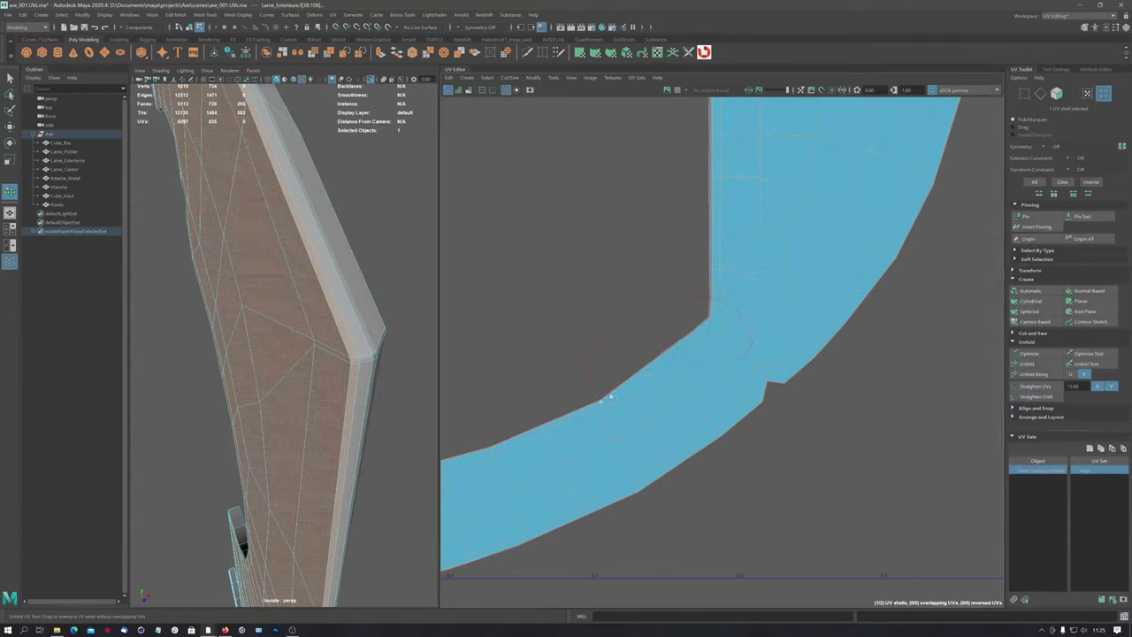
alt+middle_drag(615, 395, 808, 322)
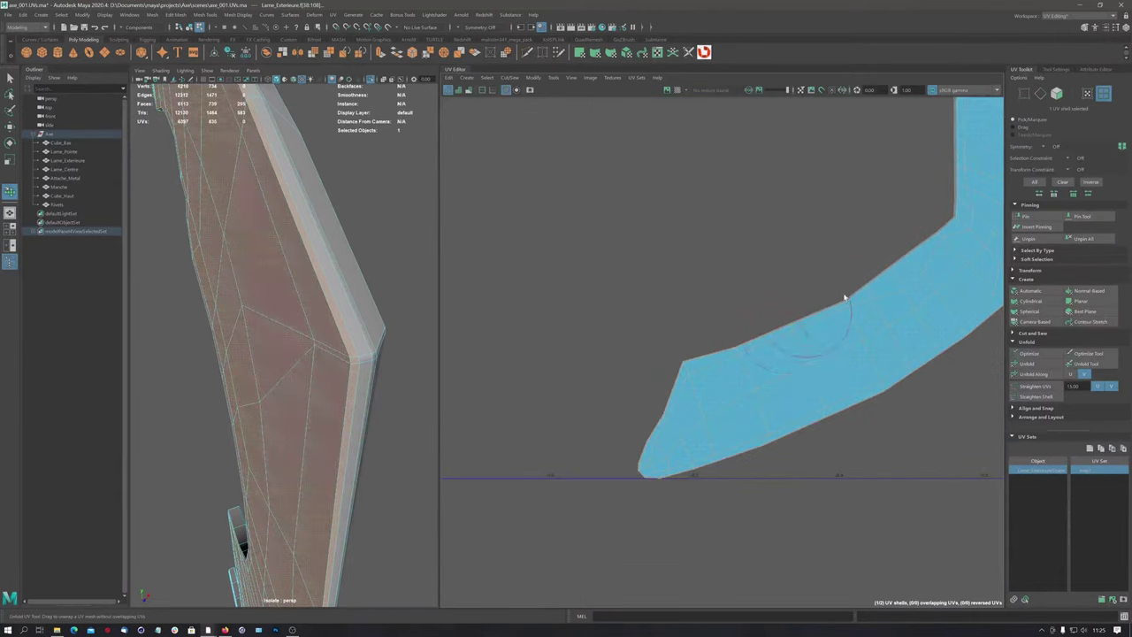
mouse_move(705, 349)
mouse_down()
mouse_move(639, 463)
mouse_move(770, 446)
mouse_up()
drag(864, 393, 578, 412)
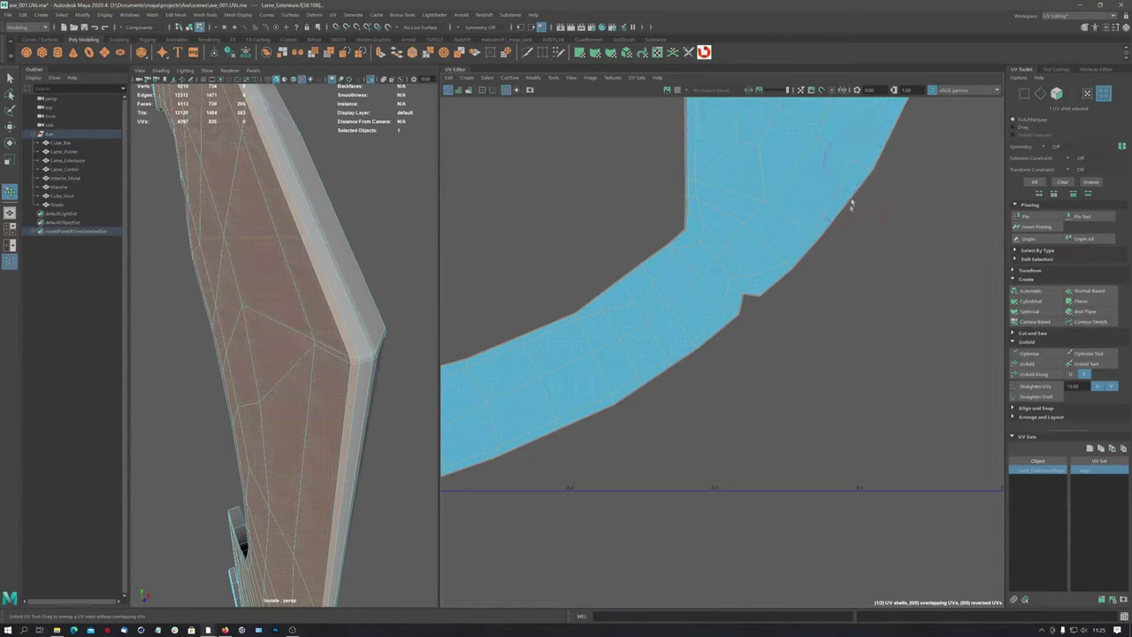
Straighten and smooth the shell's right edge with the unfold brush
scroll(644, 430, up, 3)
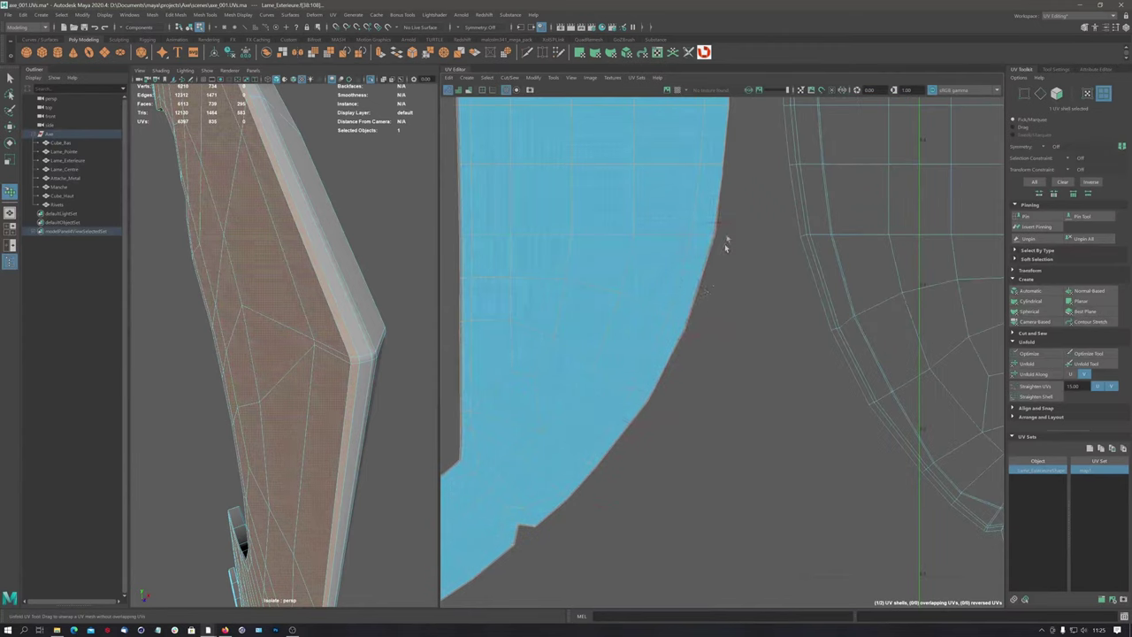
scroll(681, 283, up, 2)
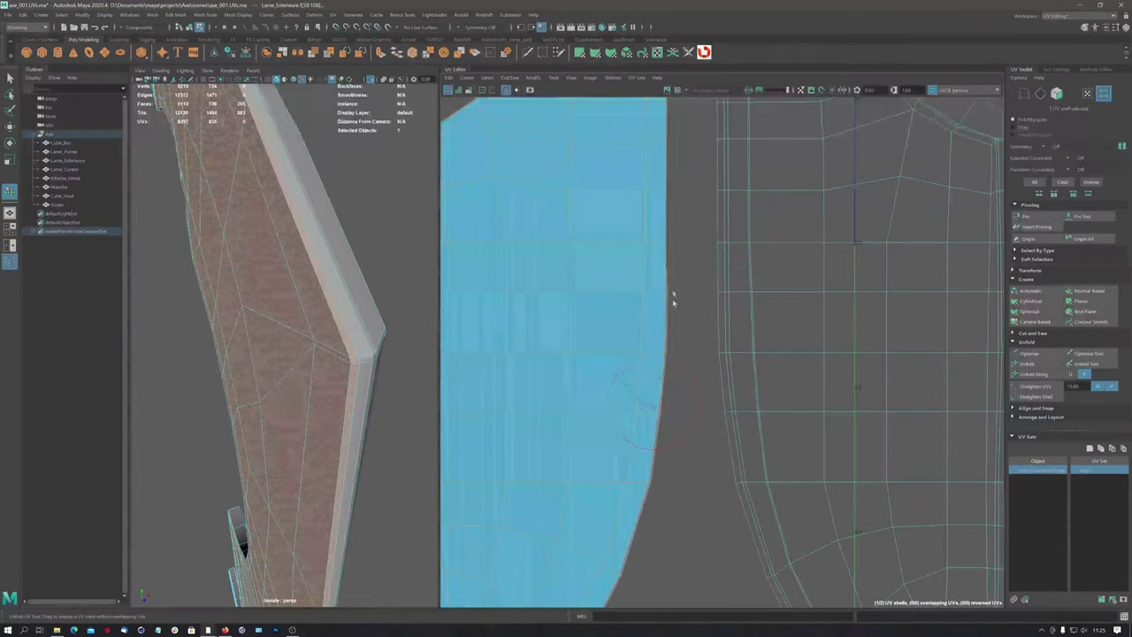
mouse_move(642, 455)
mouse_down()
mouse_move(648, 475)
mouse_move(662, 169)
mouse_up()
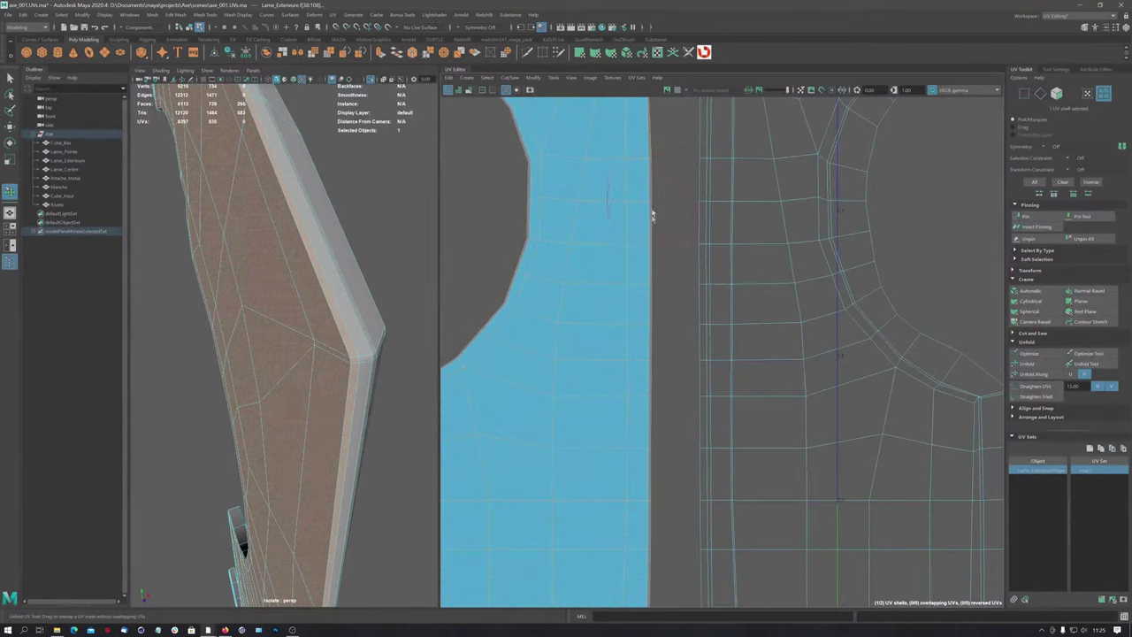
alt+middle_drag(652, 215, 626, 479)
drag(626, 419, 628, 256)
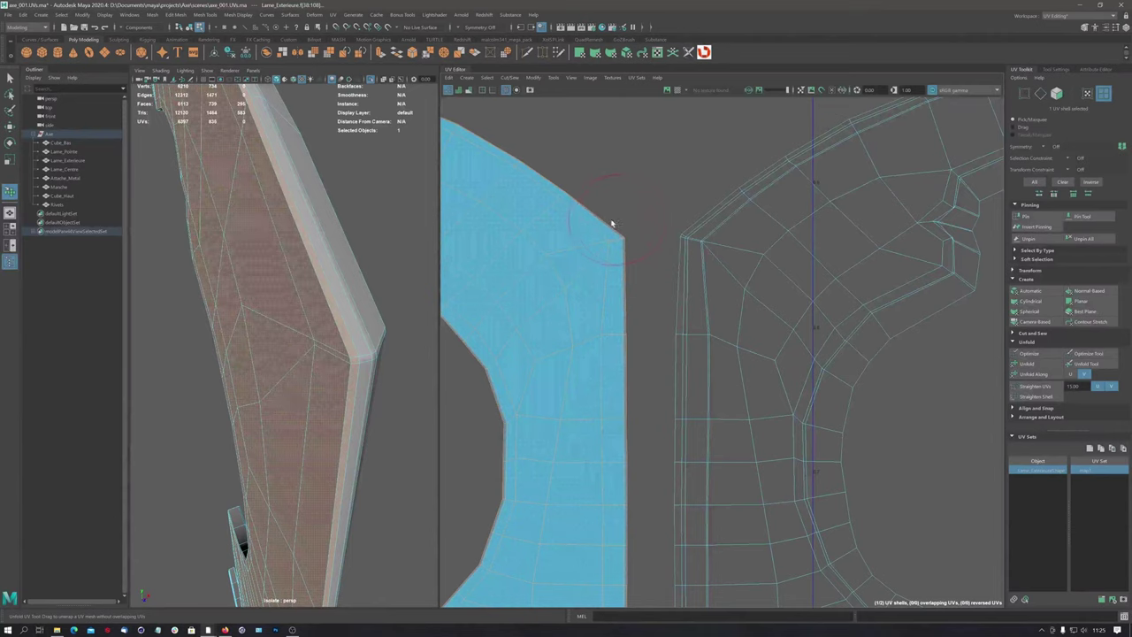
Pan and zoom the UV Editor until the blue and wireframe shells are both fully visible
alt+middle_drag(612, 223, 699, 336)
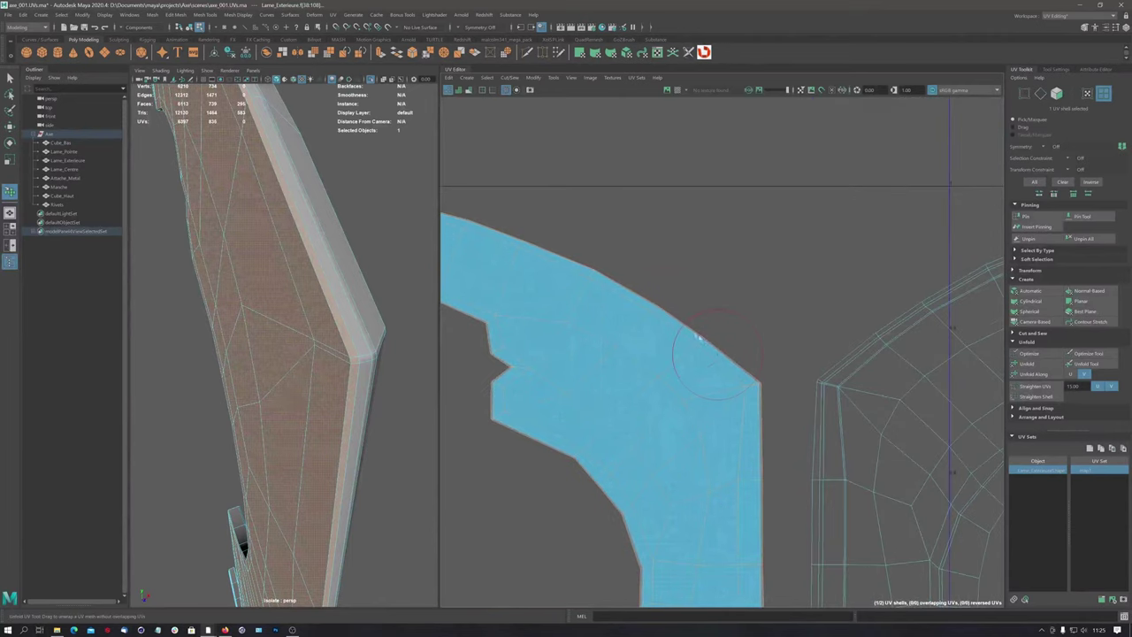
alt+middle_drag(523, 260, 701, 348)
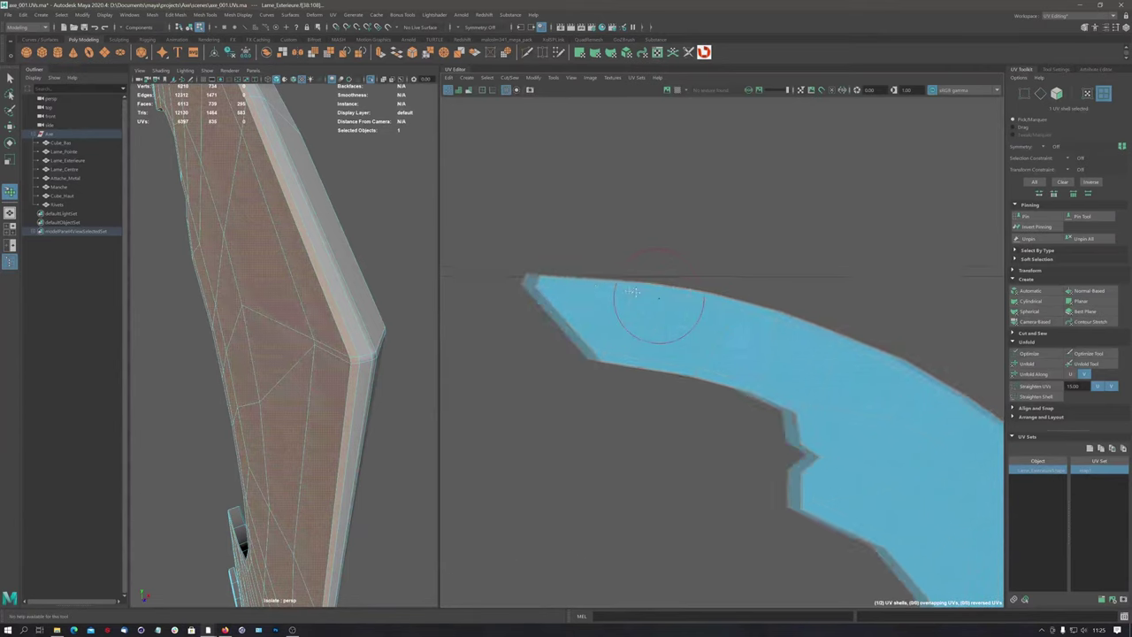
alt+middle_drag(512, 311, 699, 298)
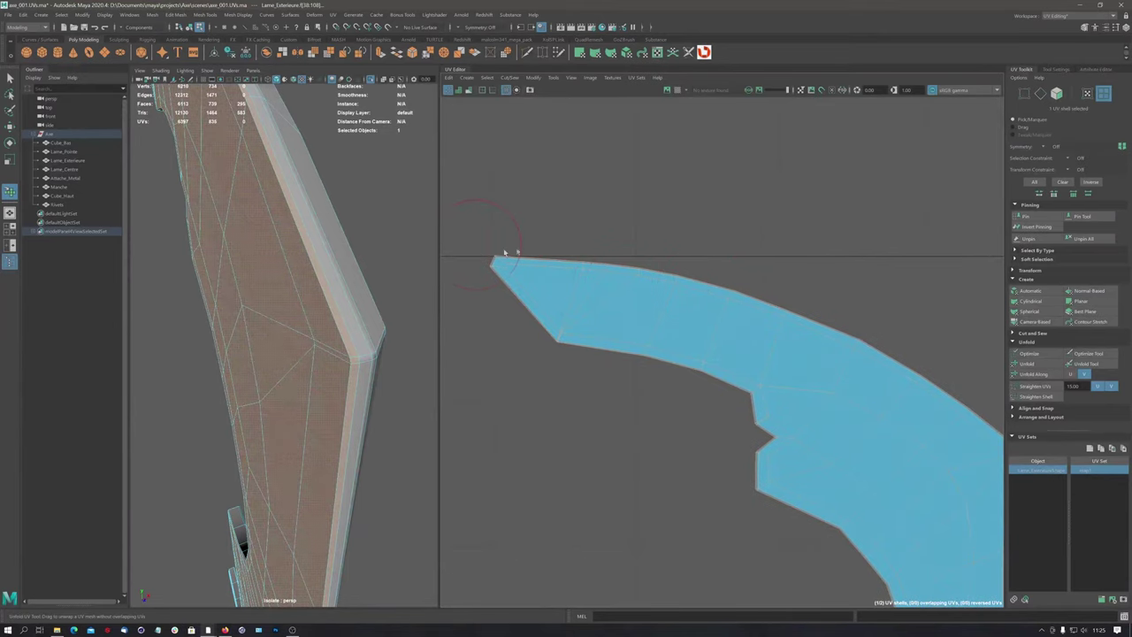
scroll(504, 252, down, 3)
alt+middle_drag(566, 354, 689, 468)
scroll(618, 240, up, 2)
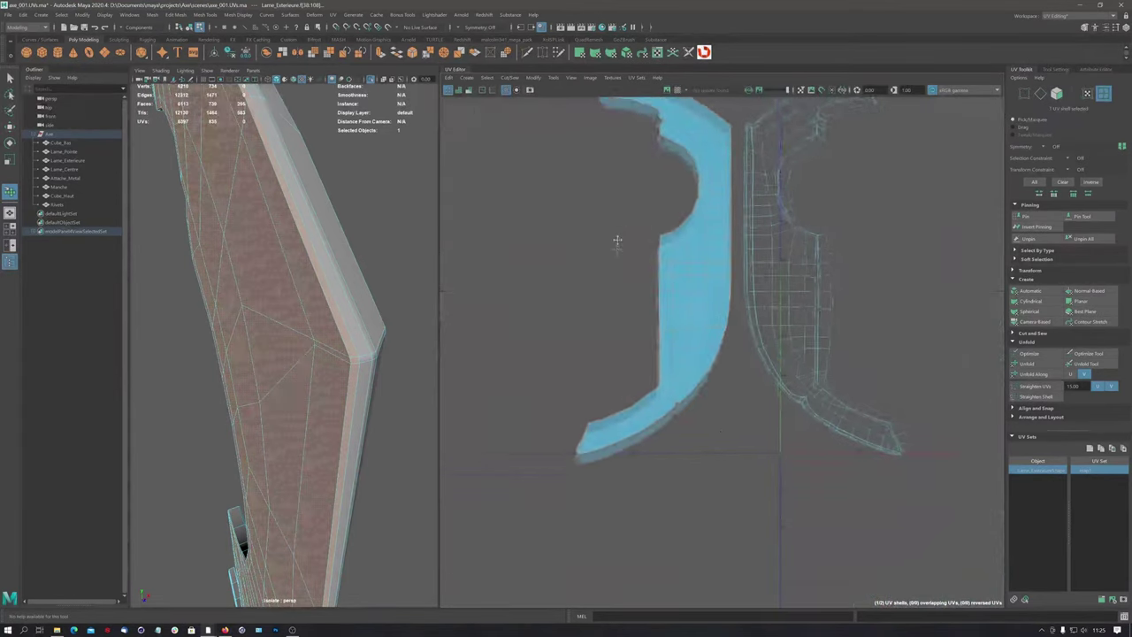
alt+middle_drag(617, 240, 607, 299)
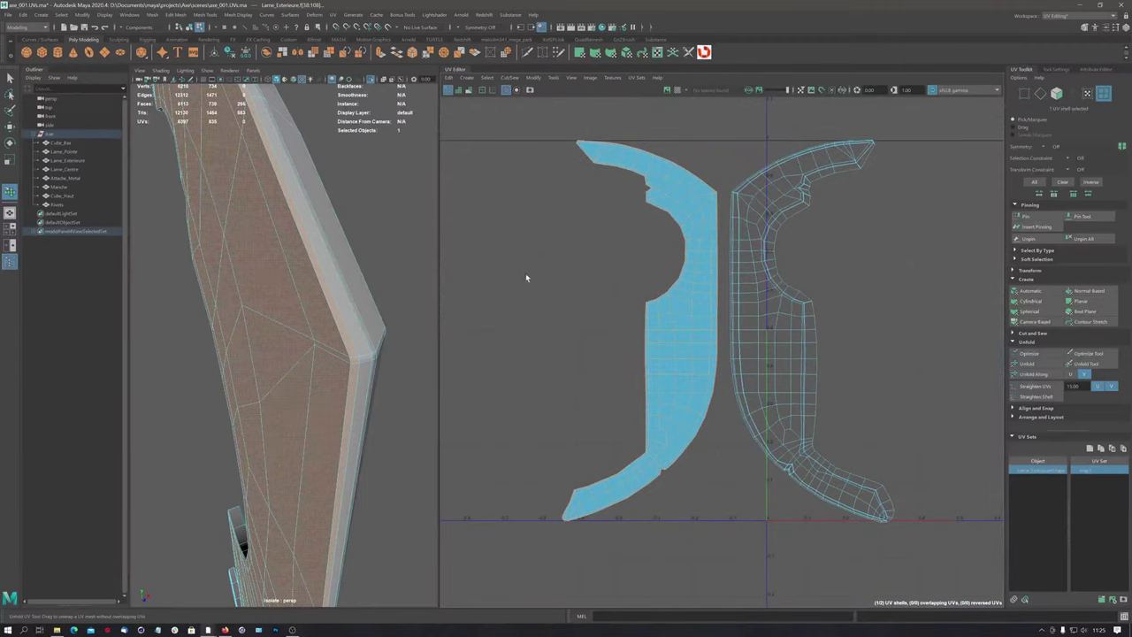
Show the checker texture on the blade, unpin its UV shell, and isolate the blade mesh
click(678, 91)
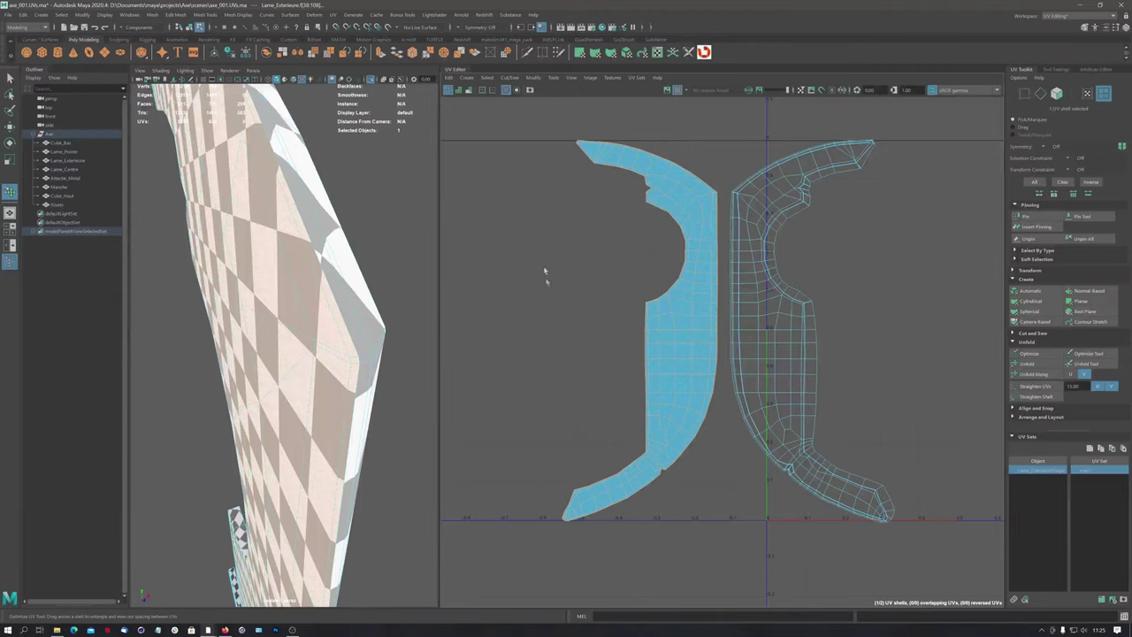
click(1084, 239)
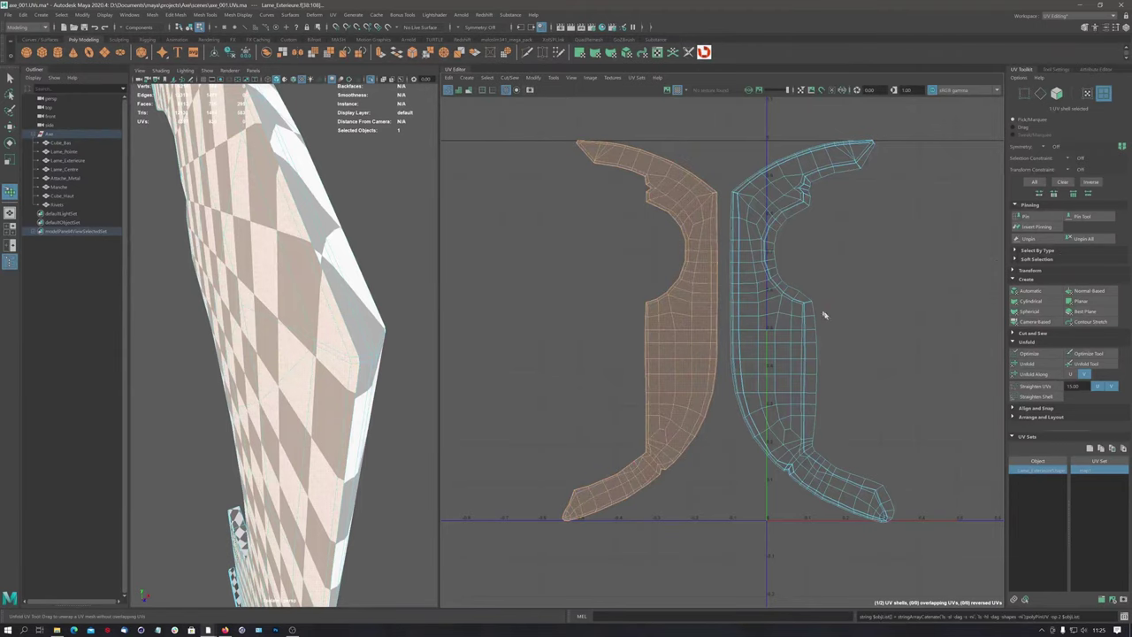
scroll(806, 299, down, 4)
key(ctrl+1)
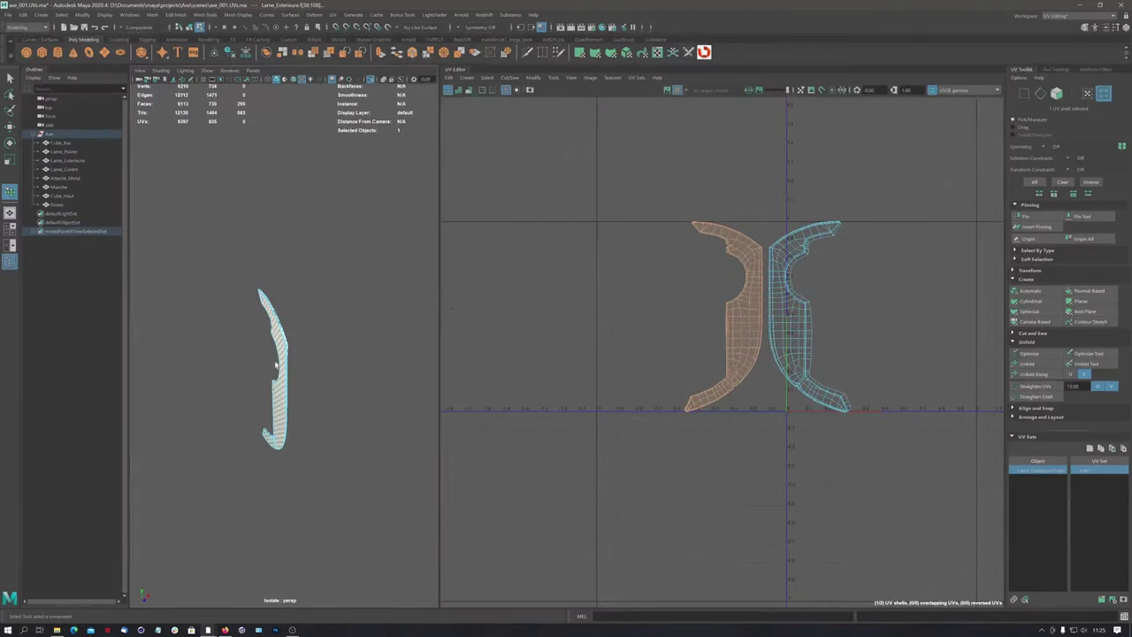
Orbit and zoom around the isolated blade to inspect the checker pattern on its sides
alt+drag(276, 364, 207, 353)
alt+right_drag(207, 353, 497, 283)
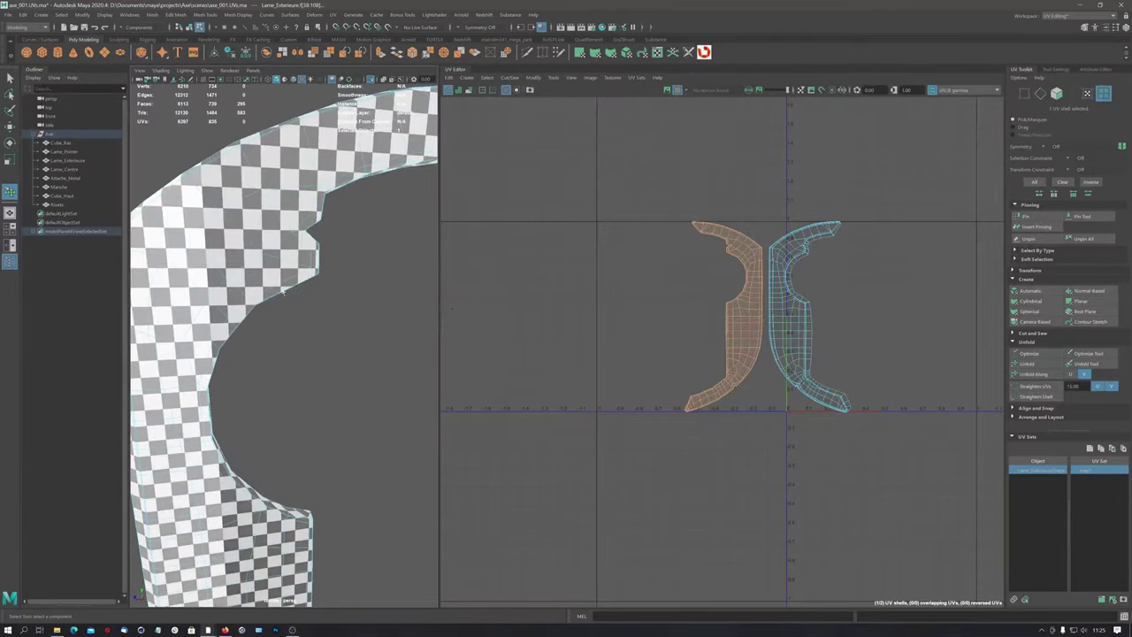
mouse_move(277, 169)
alt+mouse_down()
mouse_move(259, 252)
mouse_move(234, 265)
mouse_move(257, 281)
alt+mouse_up()
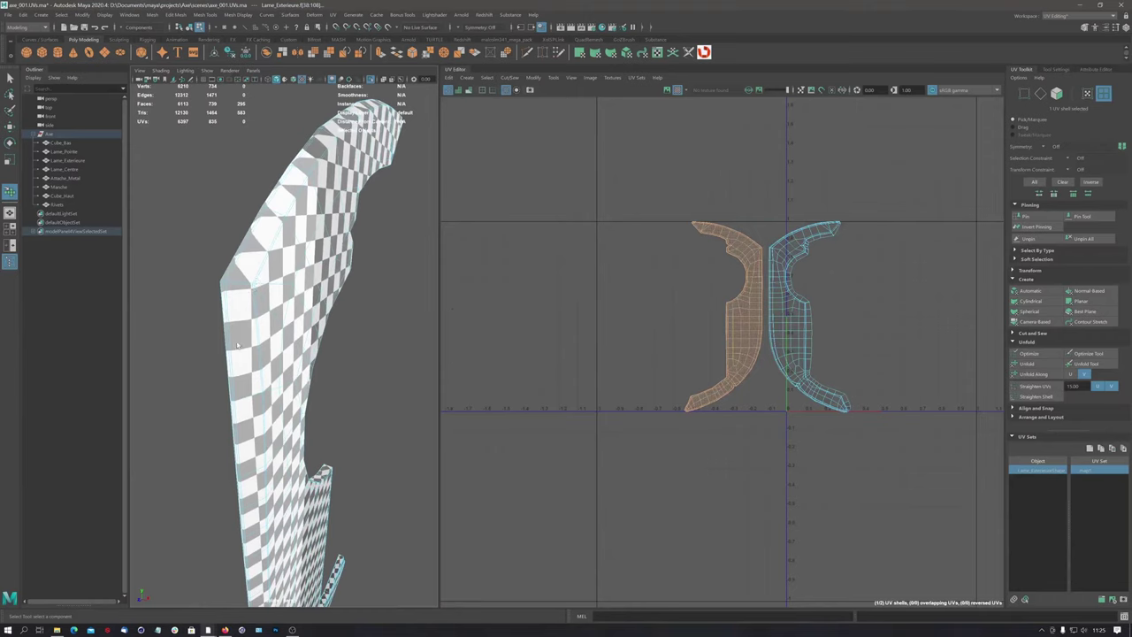
mouse_move(250, 424)
alt+mouse_down()
mouse_move(262, 382)
mouse_move(271, 393)
mouse_move(260, 403)
mouse_move(228, 390)
mouse_move(295, 428)
mouse_move(281, 419)
alt+mouse_up()
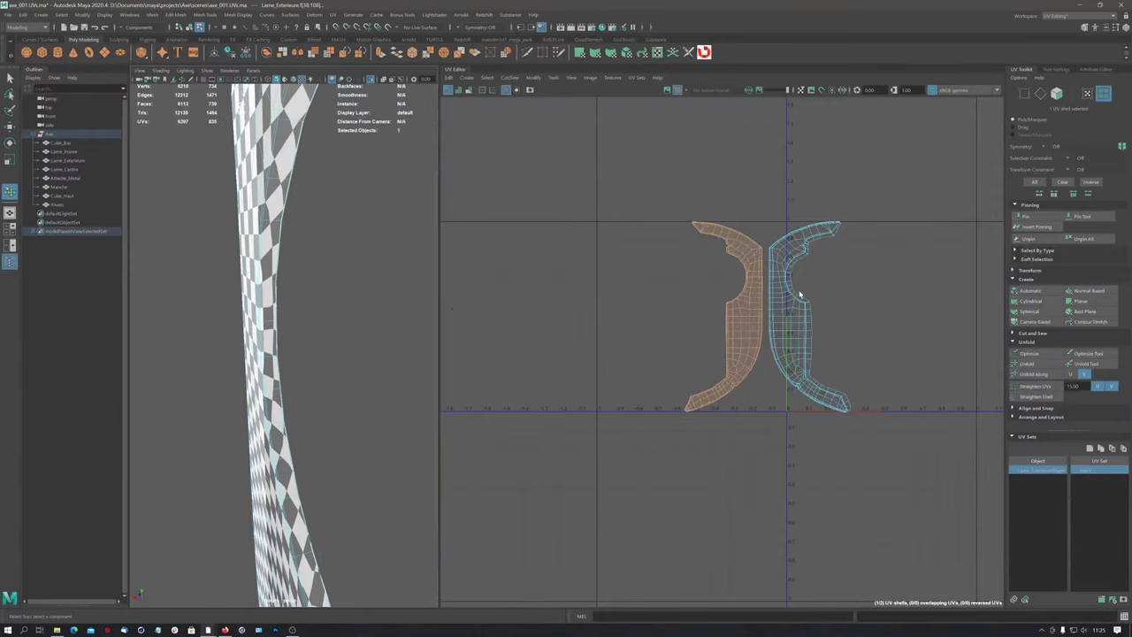
alt+drag(315, 280, 470, 282)
alt+right_drag(822, 337, 854, 256)
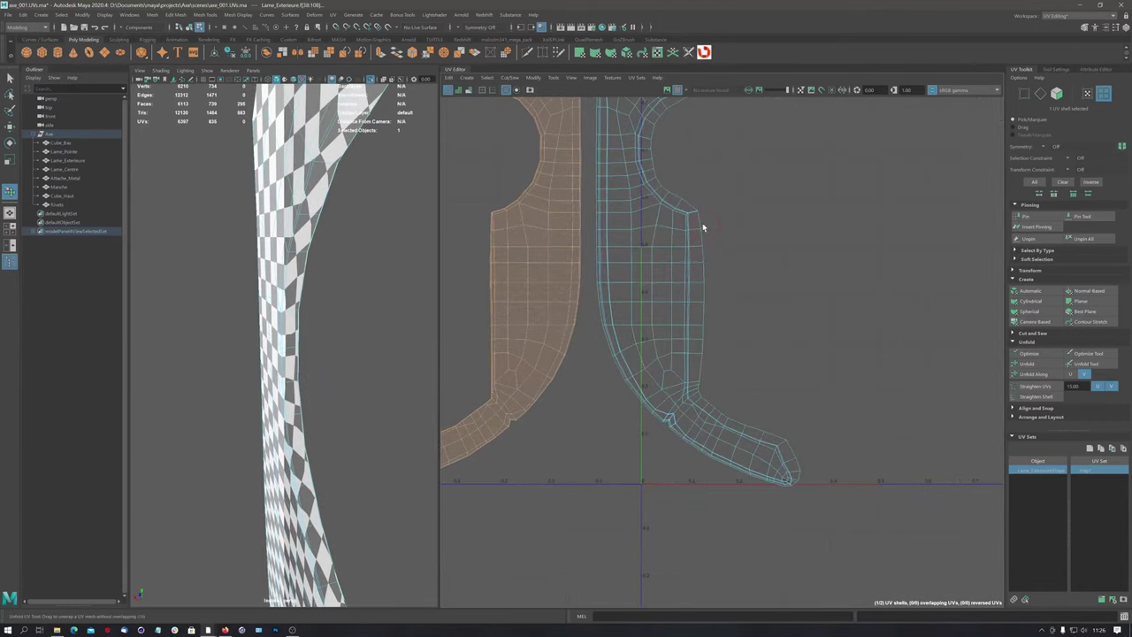
Align the inner-edge UV column of the blade shell with Align U and nudge it slightly left
right_drag(728, 289, 791, 283)
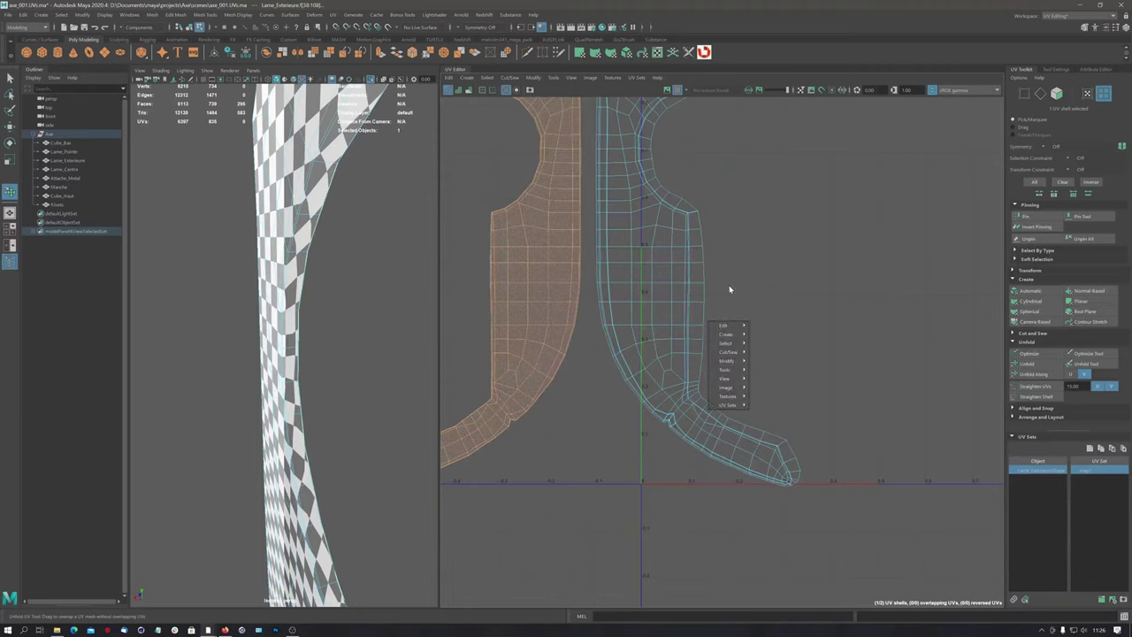
click(724, 244)
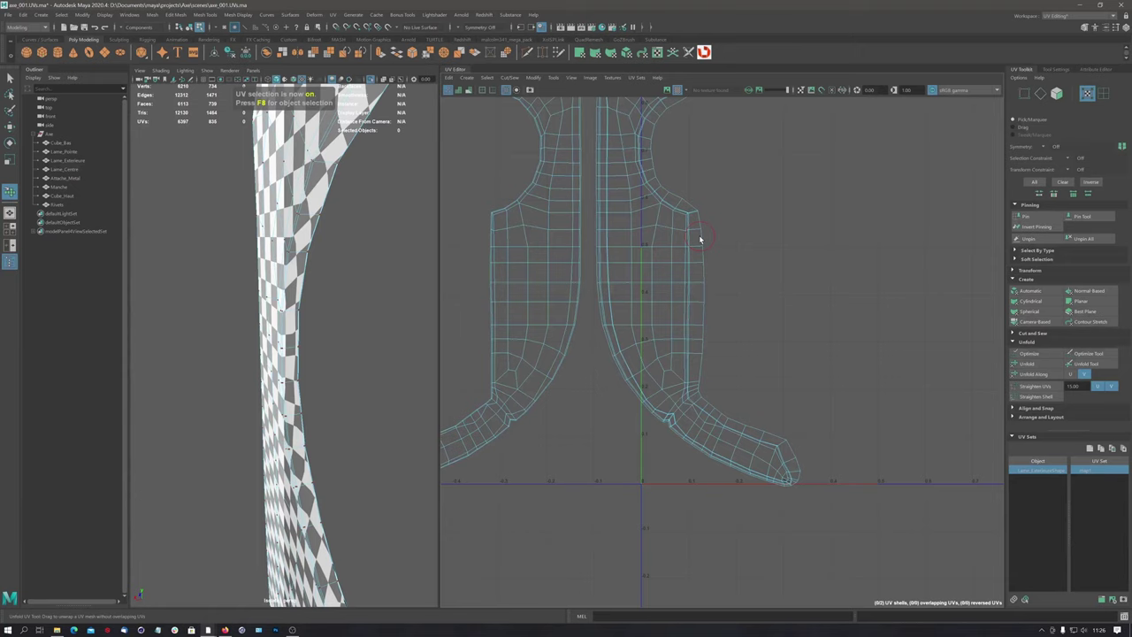
mouse_move(698, 221)
mouse_down()
mouse_move(752, 367)
mouse_move(746, 380)
mouse_up()
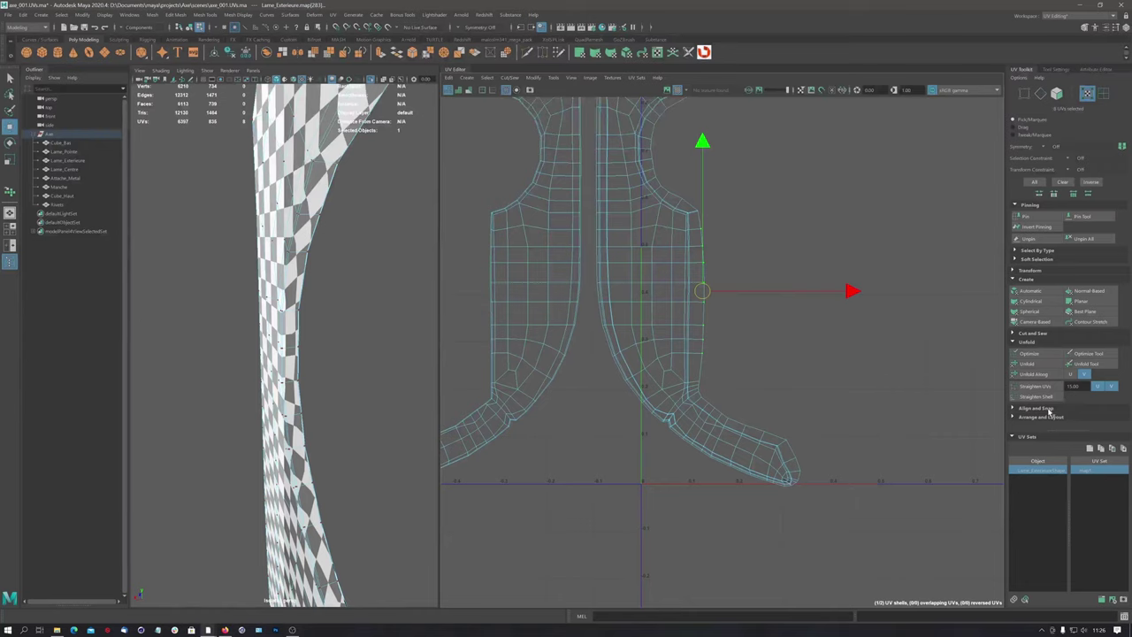
click(1049, 409)
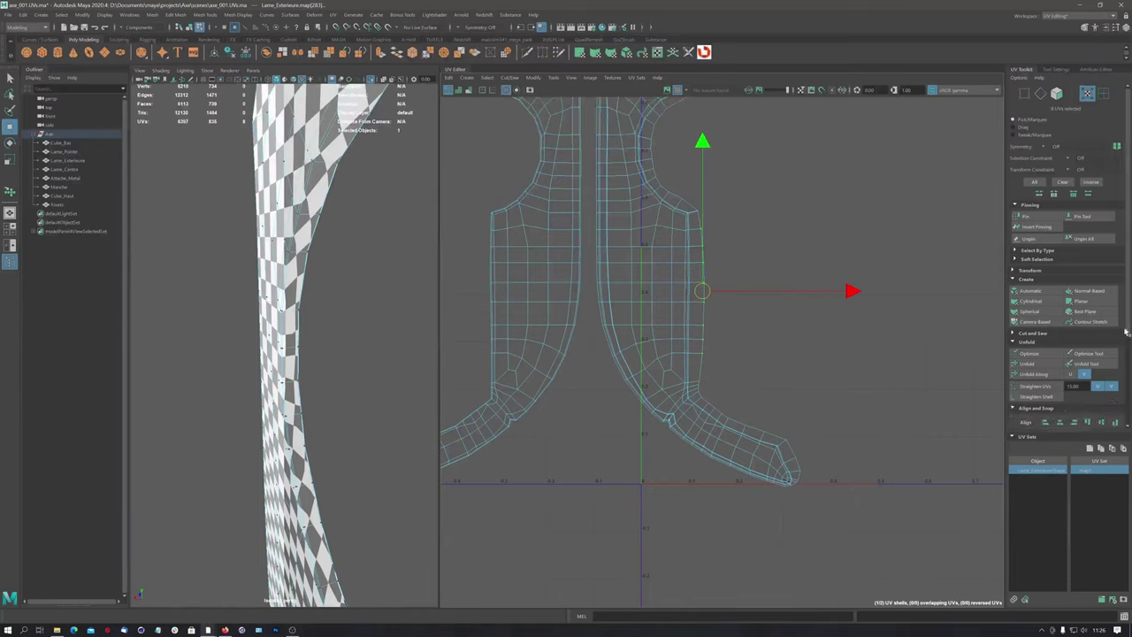
drag(1126, 332, 1113, 416)
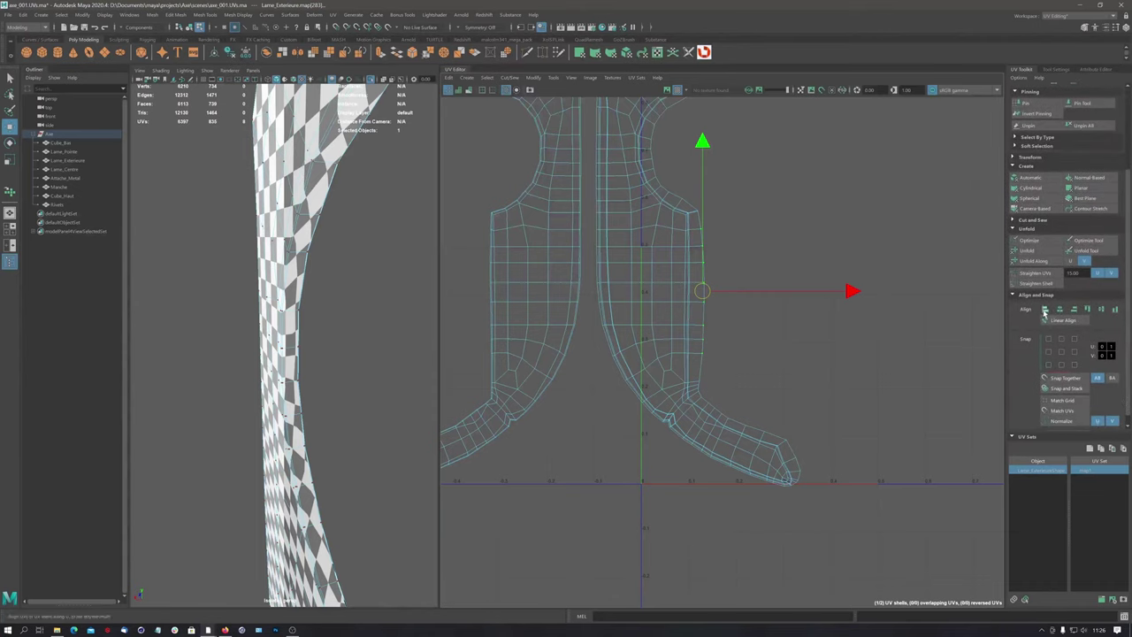
click(1044, 309)
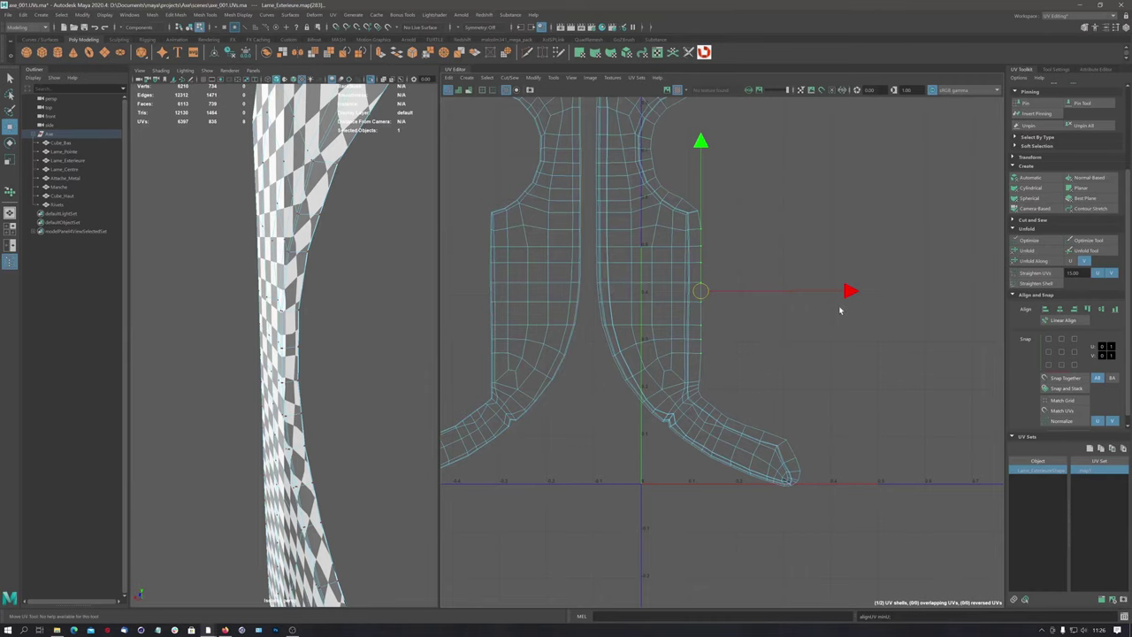
drag(849, 290, 848, 291)
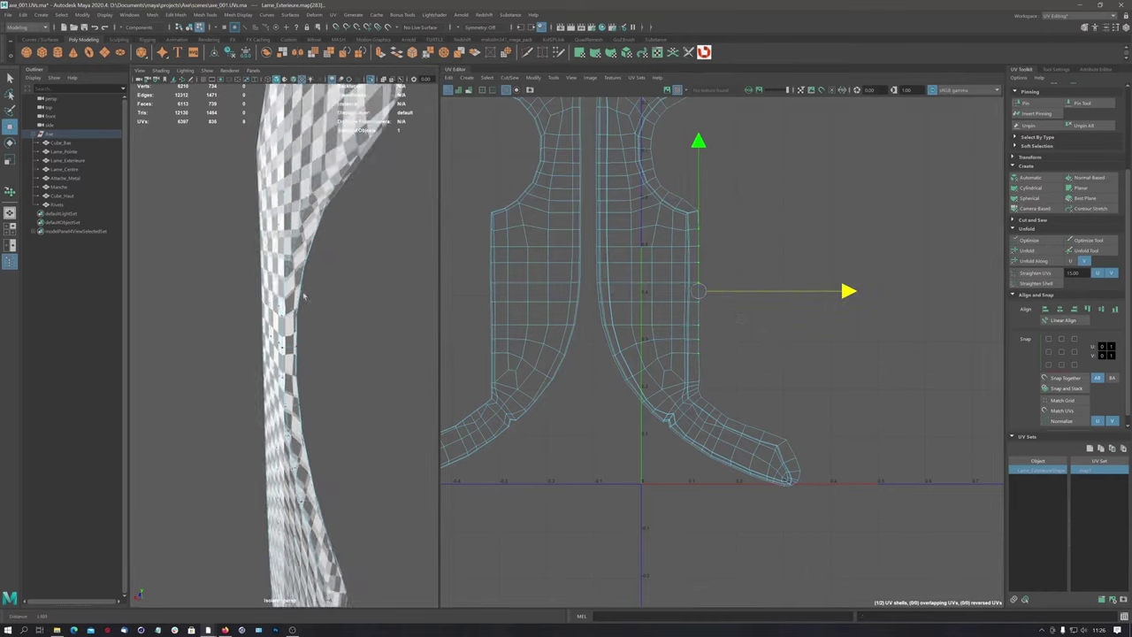
Orbit and zoom around the blade to check the evened-out checker pattern
mouse_move(303, 297)
alt+mouse_down()
mouse_move(292, 344)
mouse_move(256, 293)
mouse_move(312, 552)
alt+mouse_up()
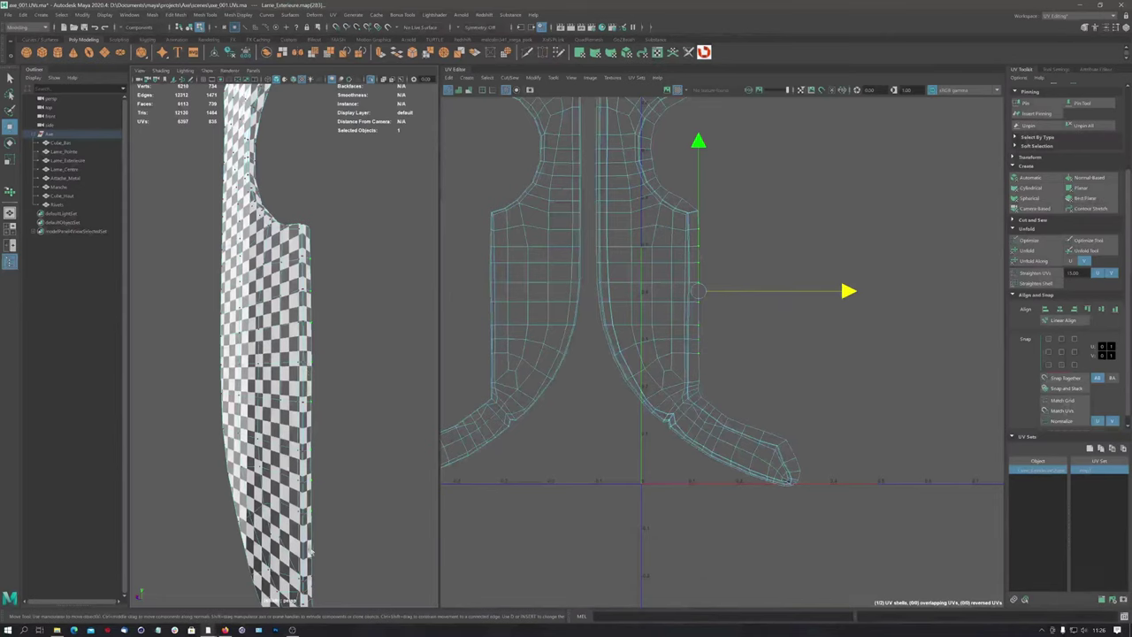
mouse_move(292, 254)
alt+mouse_down()
mouse_move(259, 336)
mouse_move(269, 329)
alt+mouse_up()
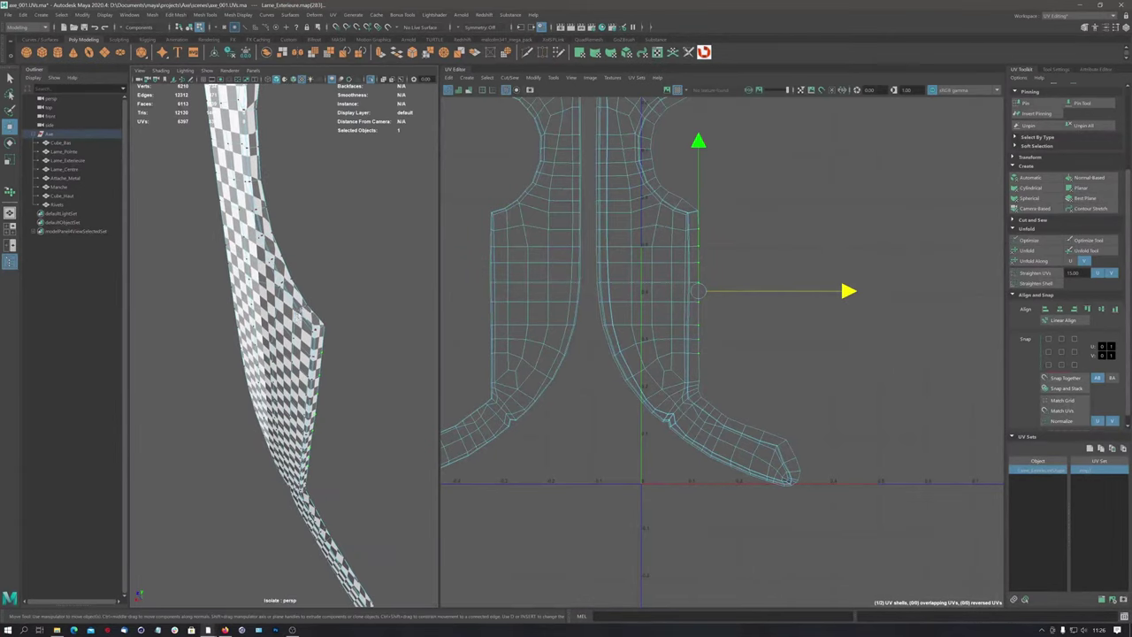
mouse_move(283, 278)
alt+mouse_down()
mouse_move(294, 299)
mouse_move(319, 268)
mouse_move(281, 262)
alt+mouse_up()
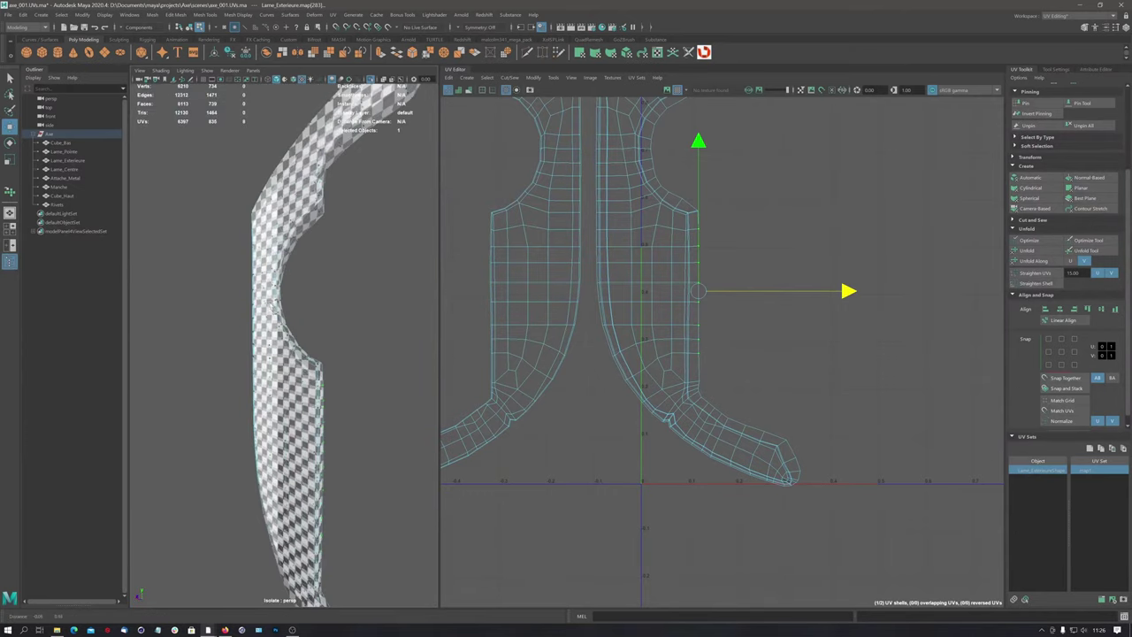
alt+right_drag(281, 261, 268, 363)
mouse_move(268, 364)
alt+mouse_down()
mouse_move(331, 374)
mouse_move(277, 330)
alt+mouse_up()
Zoom out in the UV Editor and select Manche plus Rivets in the Outliner
scroll(628, 285, down, 2)
scroll(488, 296, down, 2)
scroll(652, 336, down, 1)
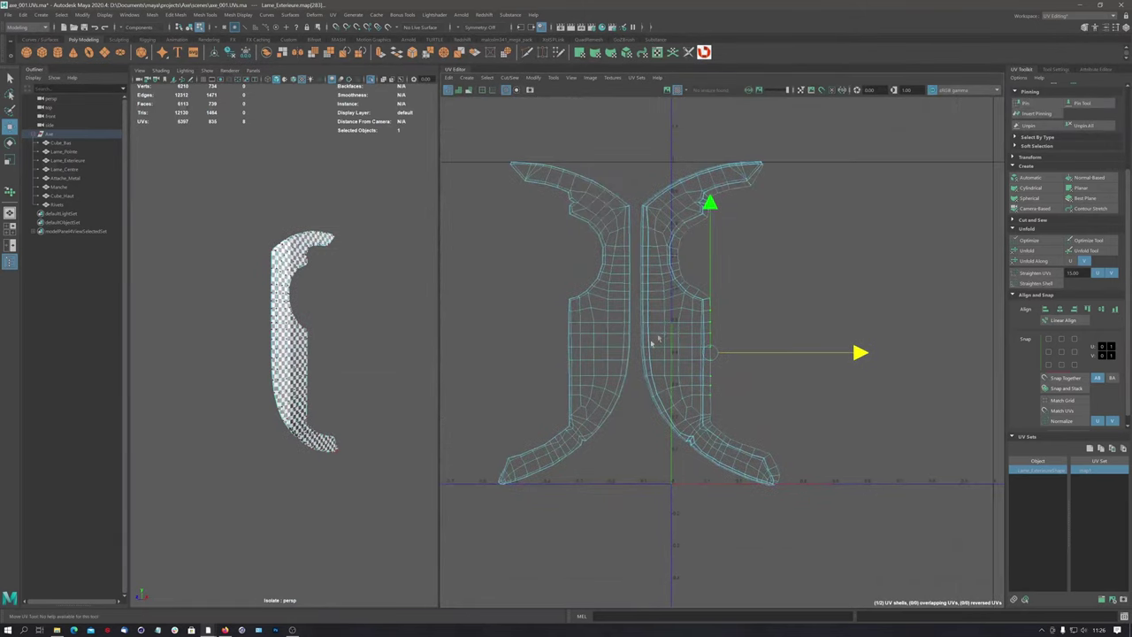
scroll(662, 161, down, 1)
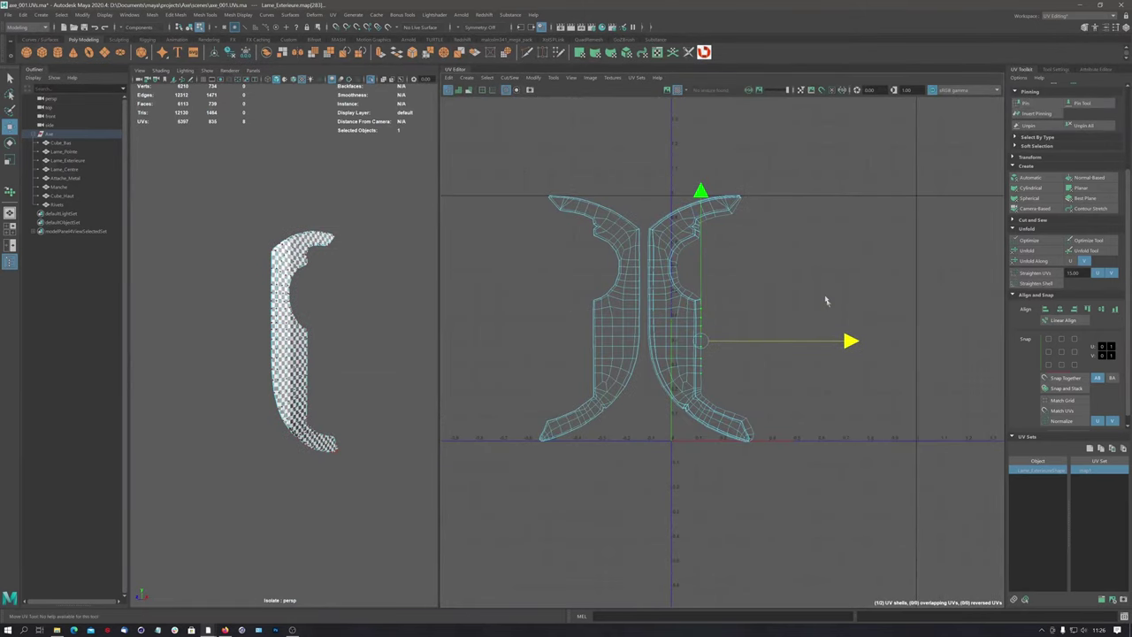
scroll(853, 256, down, 2)
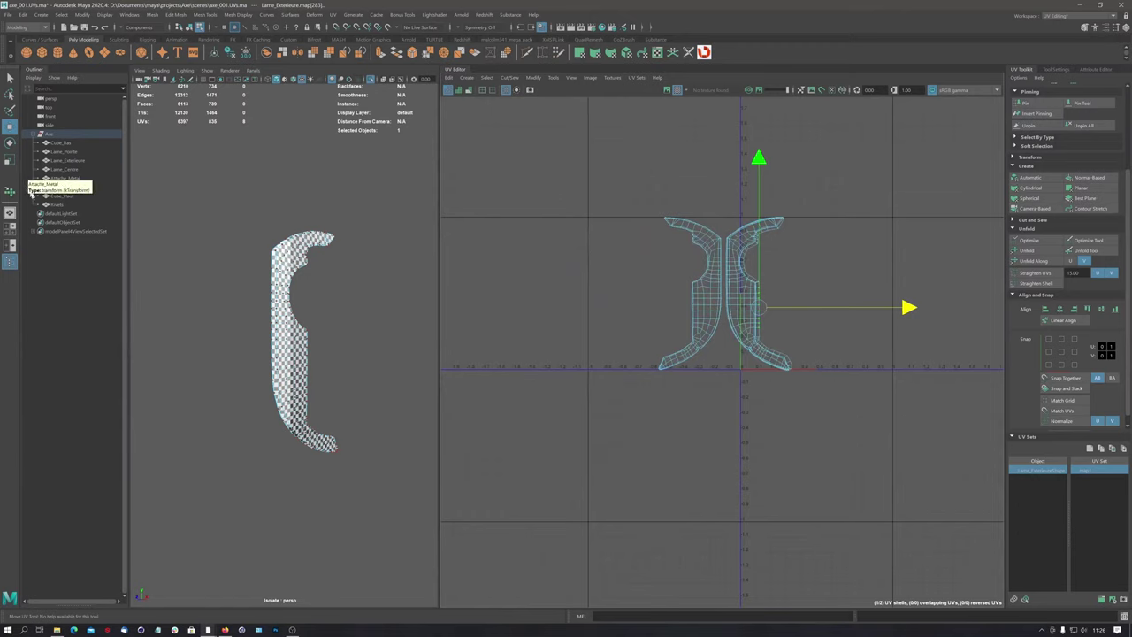
click(62, 186)
ctrl+click(62, 204)
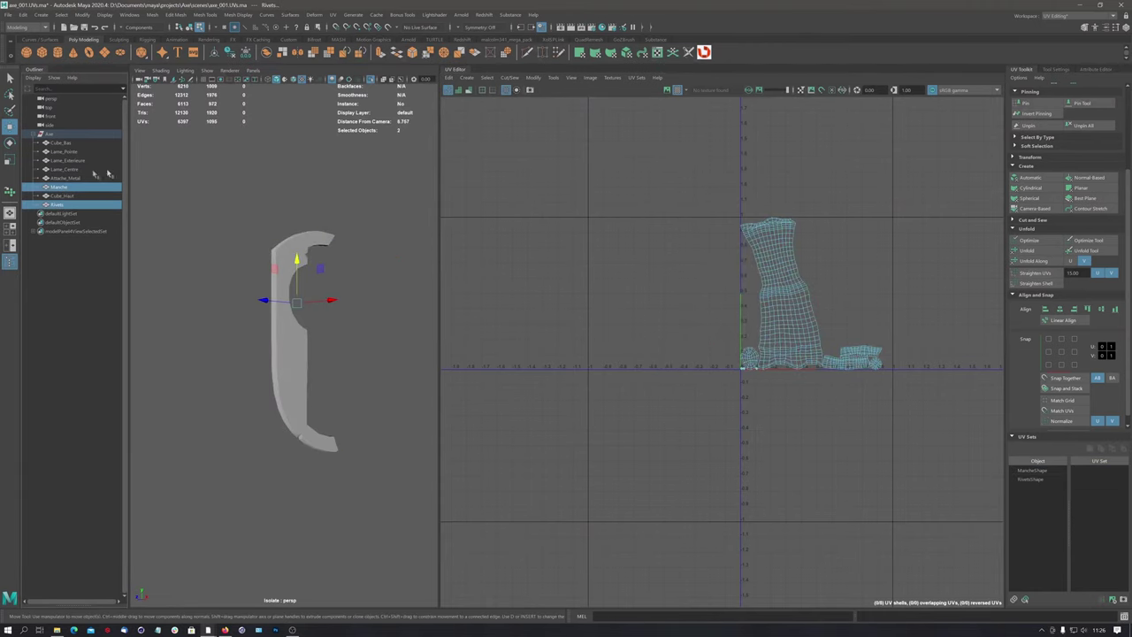
Add Lame_Exterieure, select all ten UV shells in UV Shell mode, and run Layout
ctrl+click(69, 161)
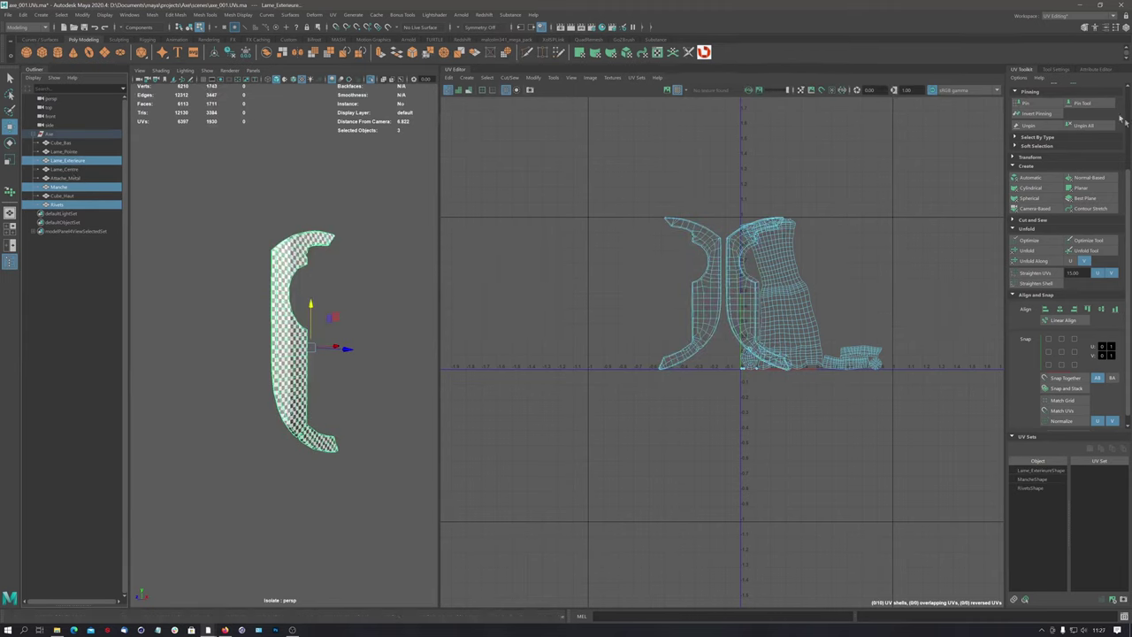
scroll(1127, 180, up, 3)
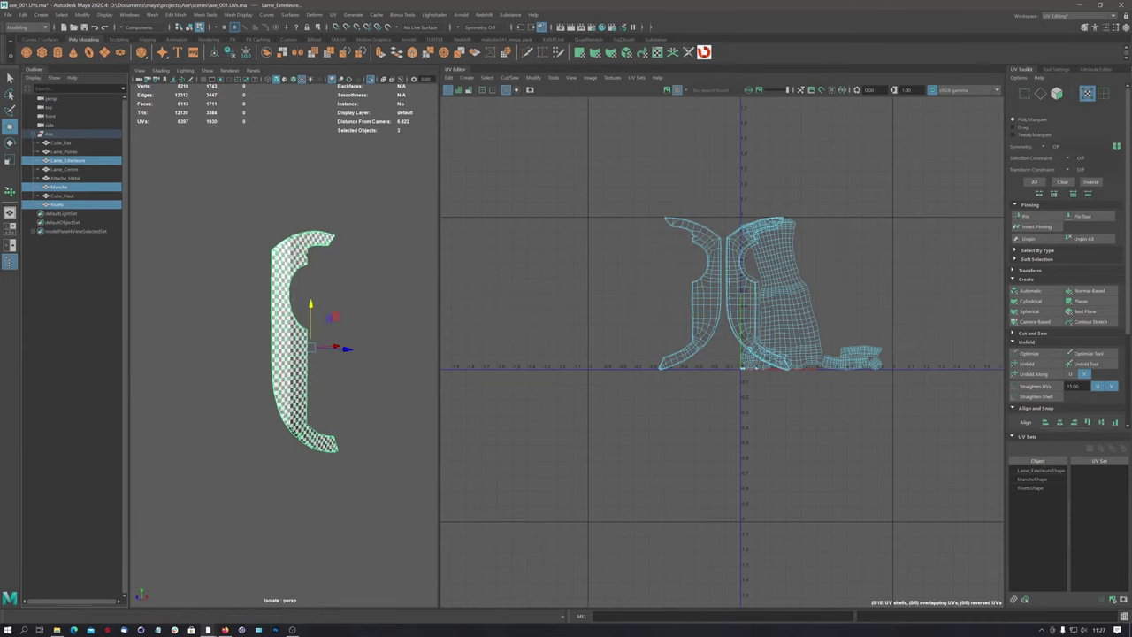
click(1104, 93)
drag(590, 174, 888, 405)
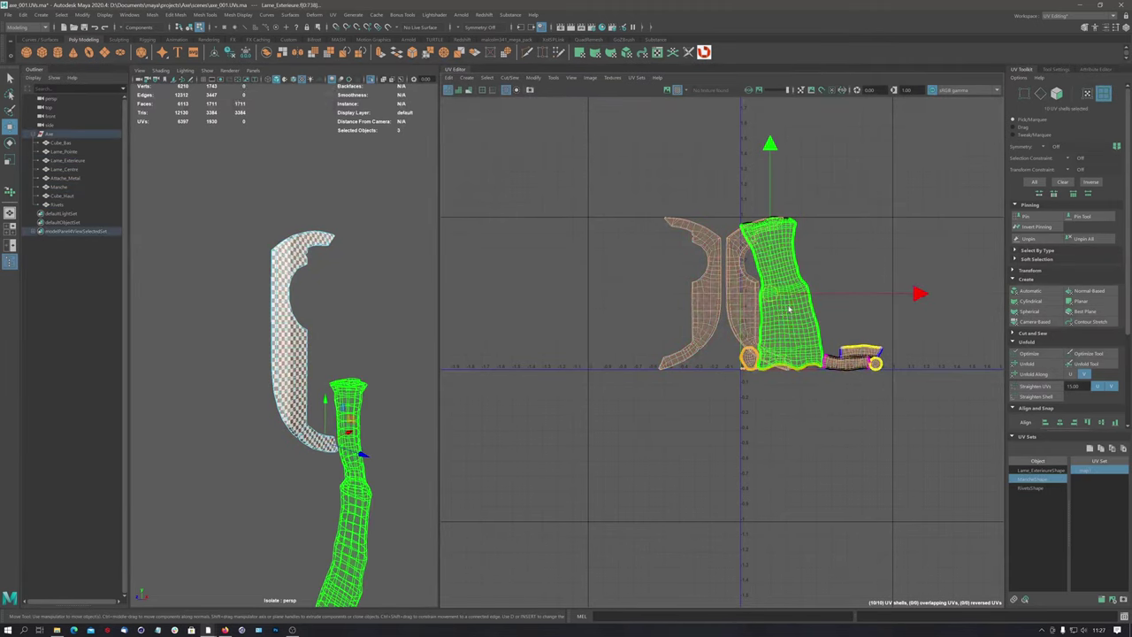
shift+right_drag(785, 312, 761, 320)
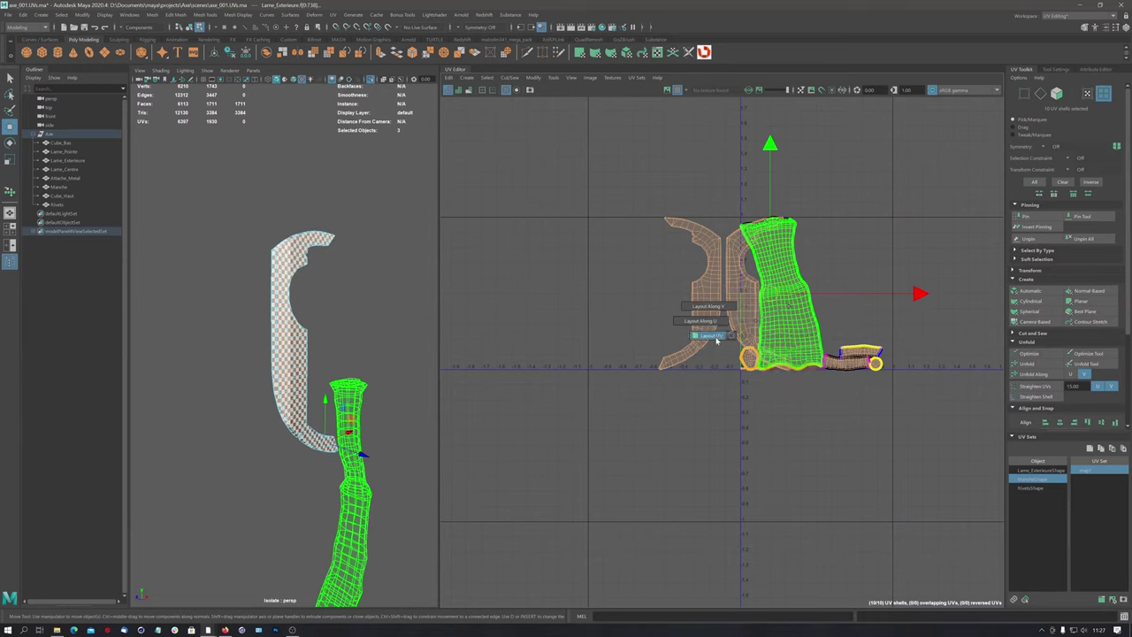
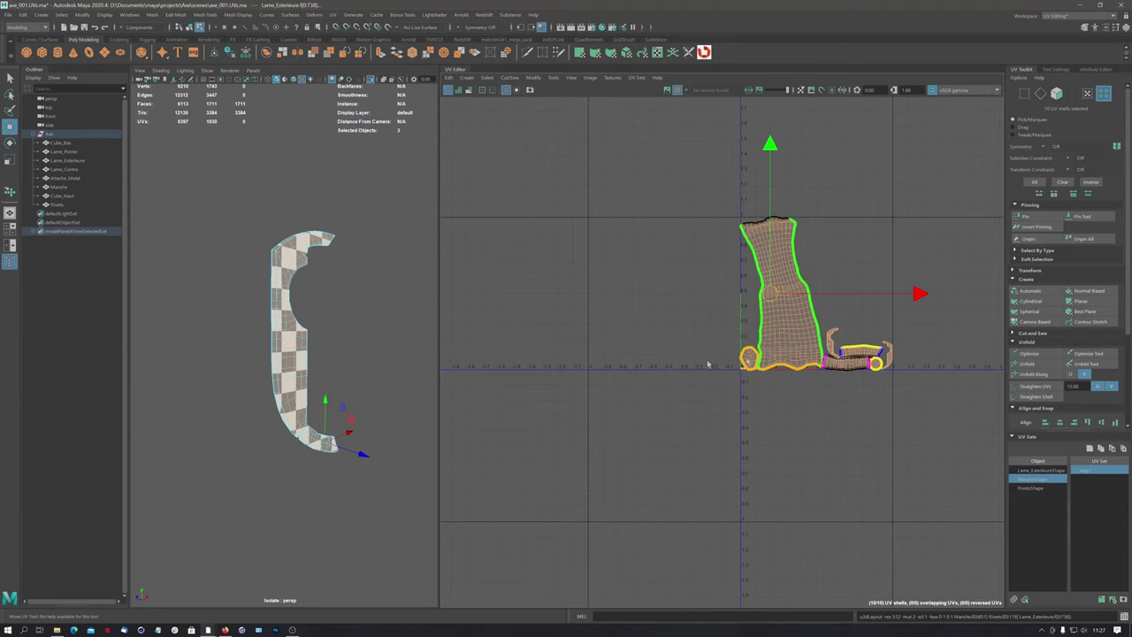
Select the Lame_Exterieure UV shells and slide them left to straddle U=0
drag(665, 208, 928, 420)
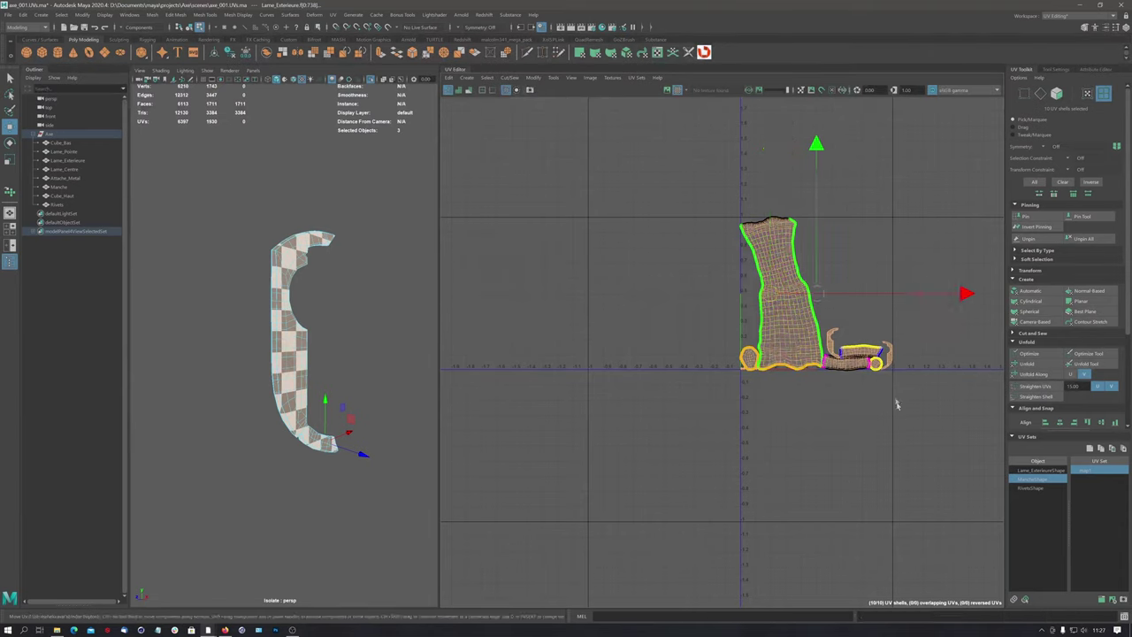
drag(962, 293, 790, 301)
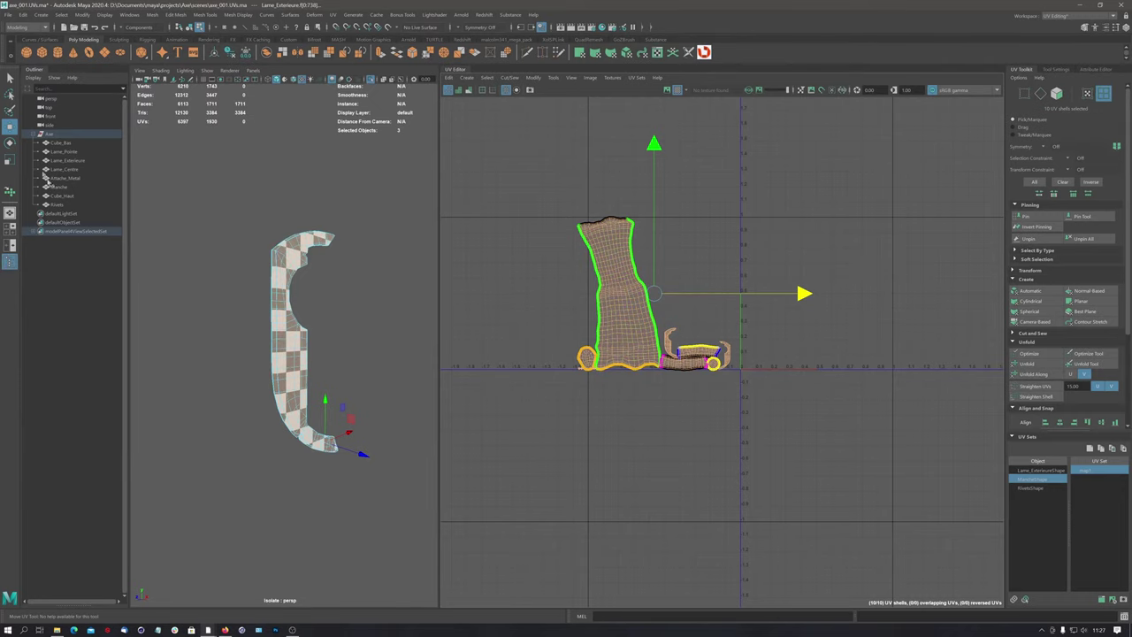
Show Cube_Bas and frame its UV shell in the UV Editor
click(62, 142)
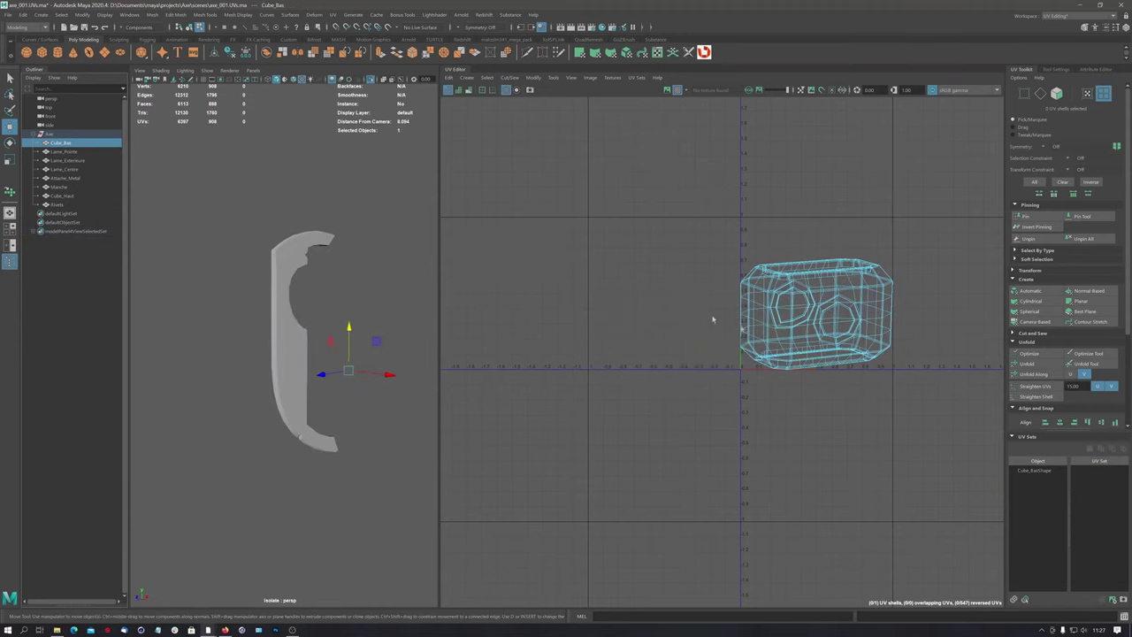
alt+middle_drag(712, 319, 721, 327)
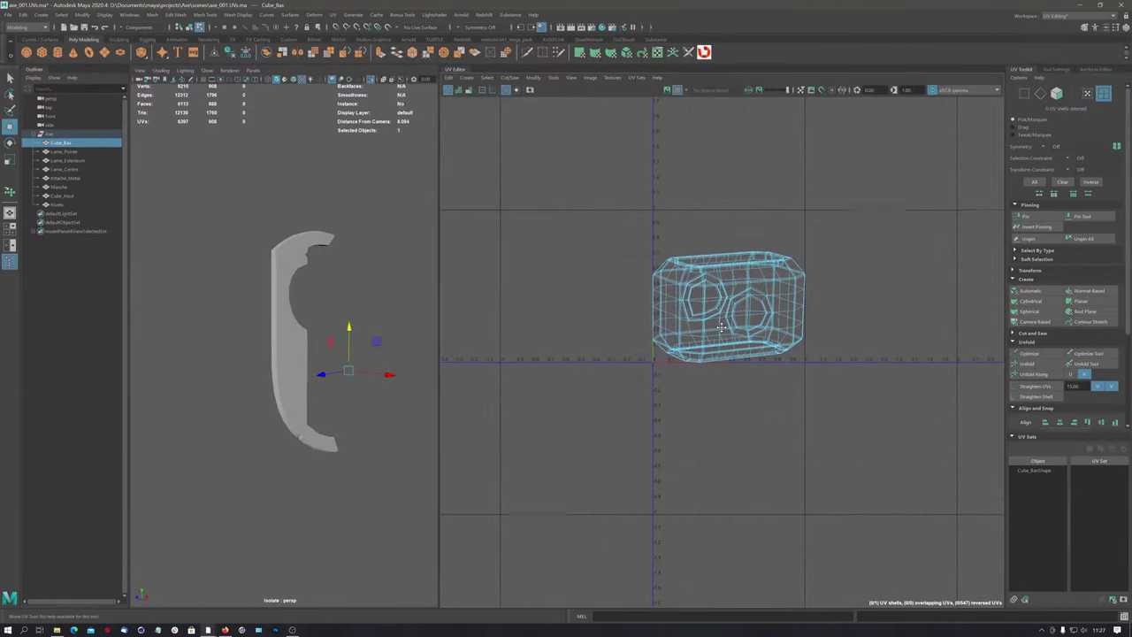
alt+right_drag(713, 320, 757, 362)
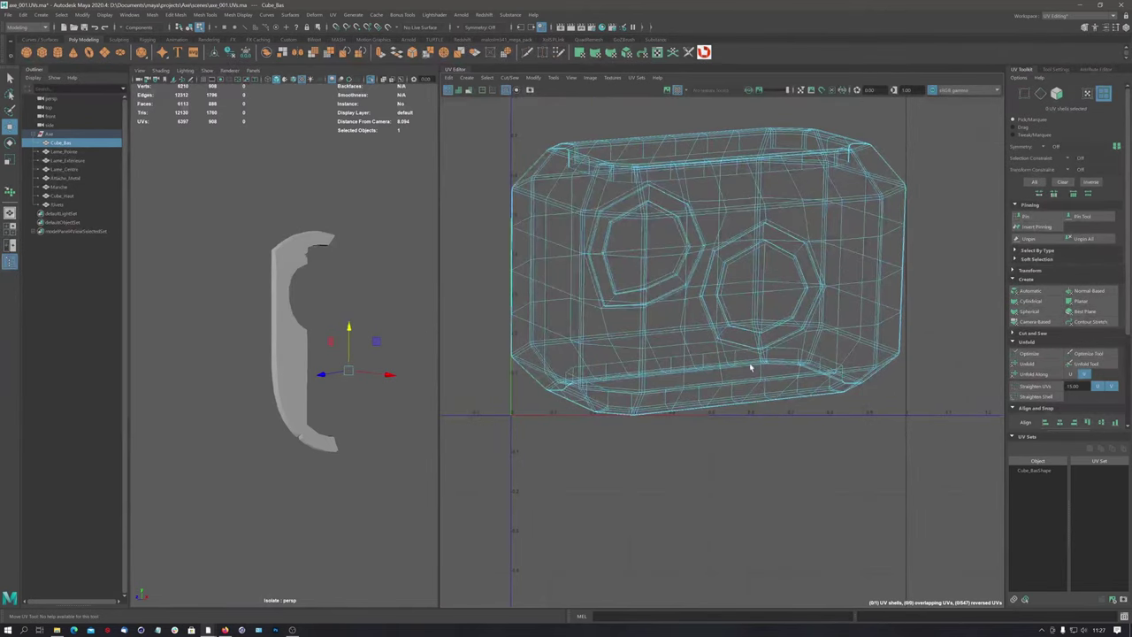
mouse_move(749, 367)
alt+middle_down()
mouse_move(753, 351)
mouse_move(757, 361)
alt+middle_up()
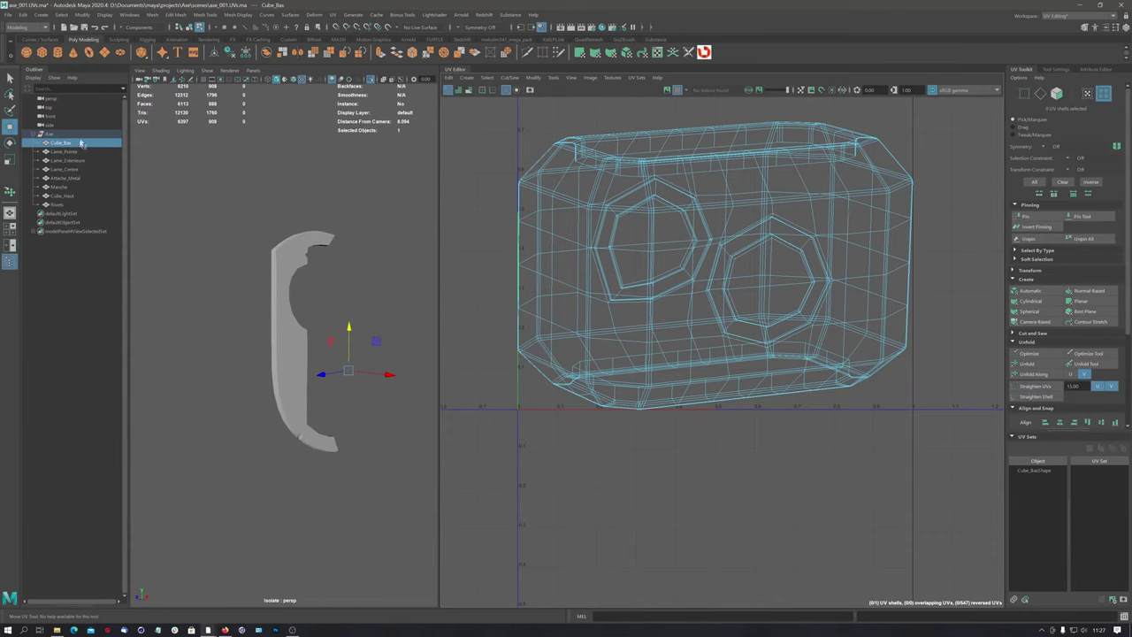
Check the Lame_Pointe, Lame_Exterieure and Lame_Centre UVs, then frame the whole Attache_Metal shell
click(66, 153)
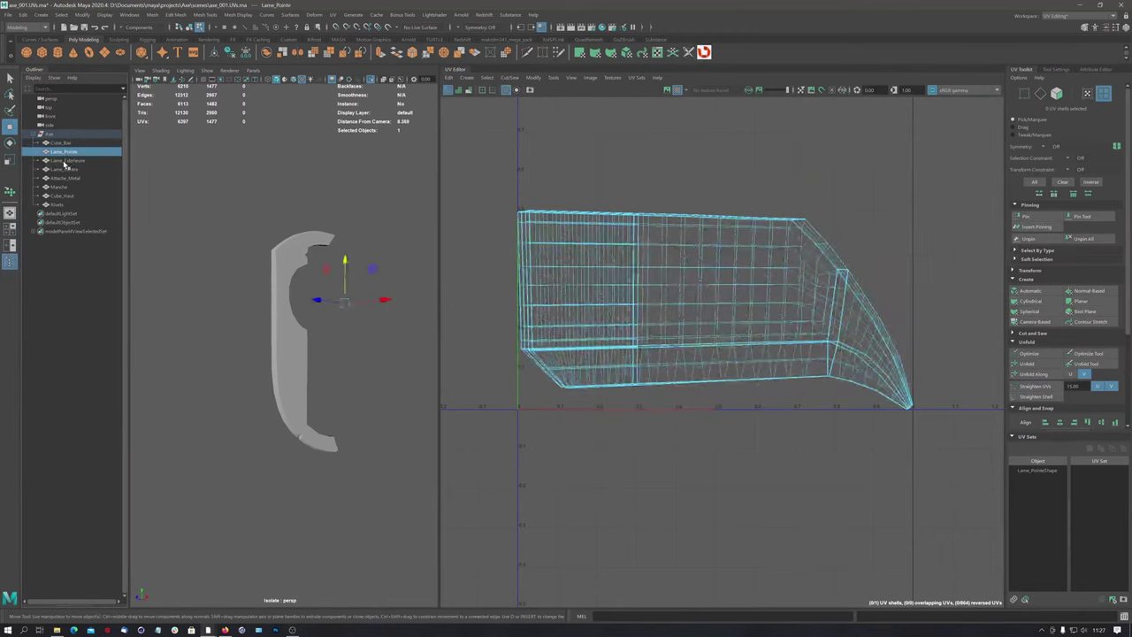
click(67, 161)
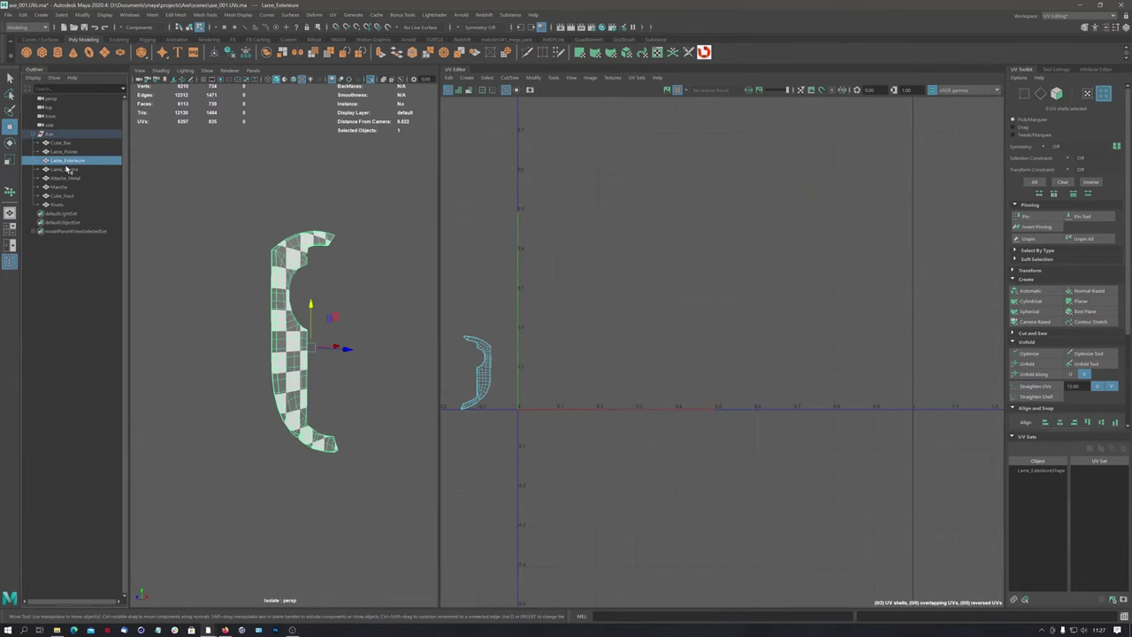
click(68, 170)
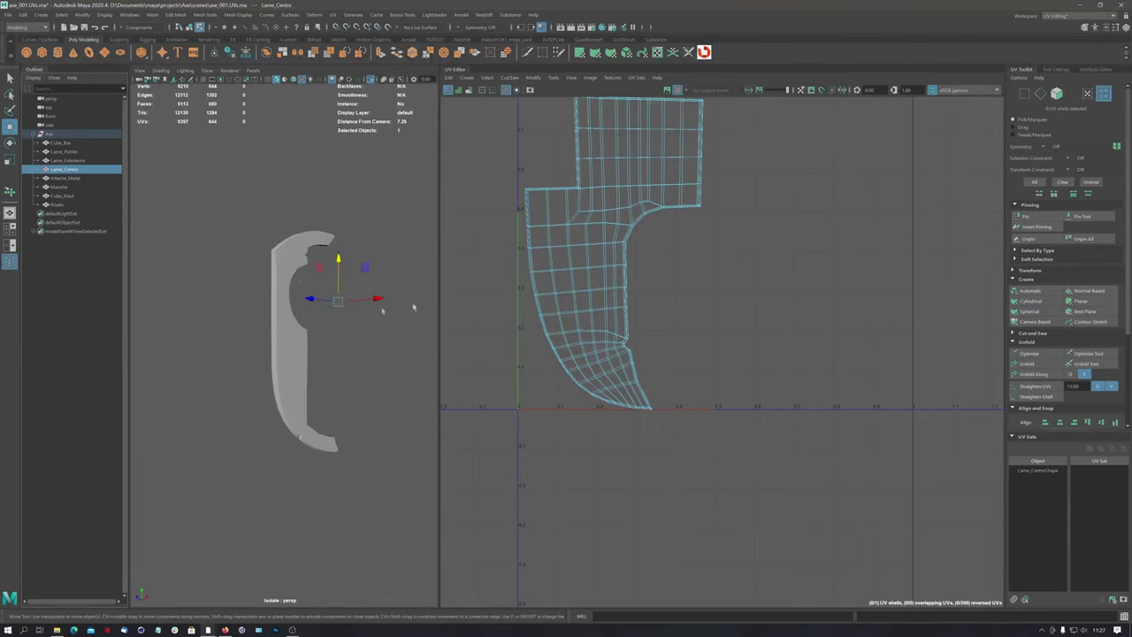
click(71, 178)
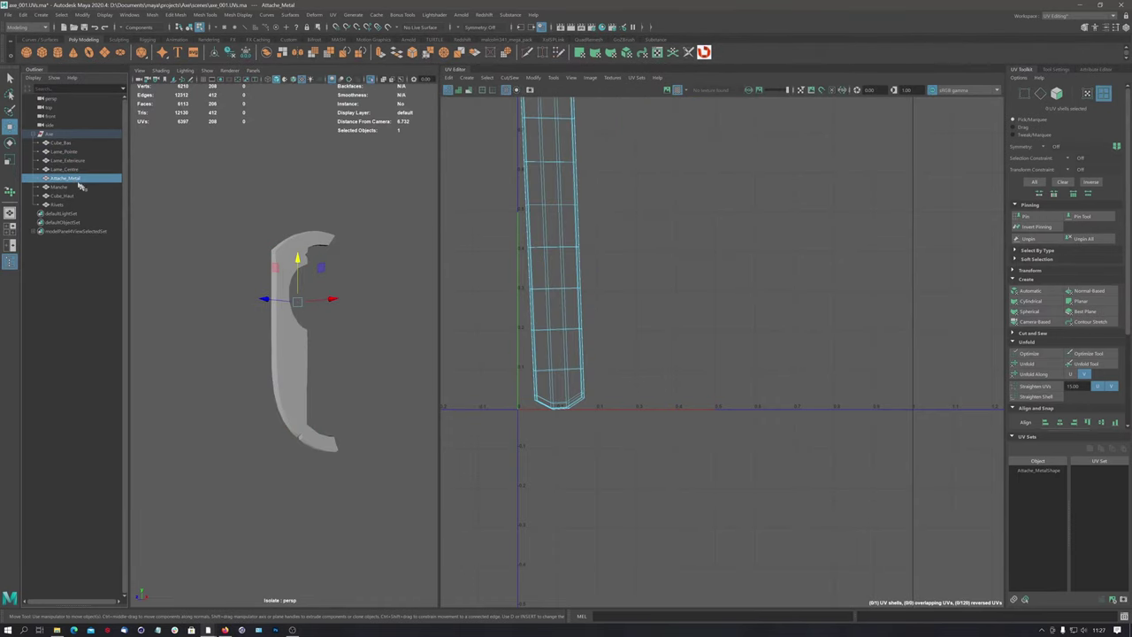
scroll(591, 293, down, 2)
alt+middle_drag(495, 270, 531, 380)
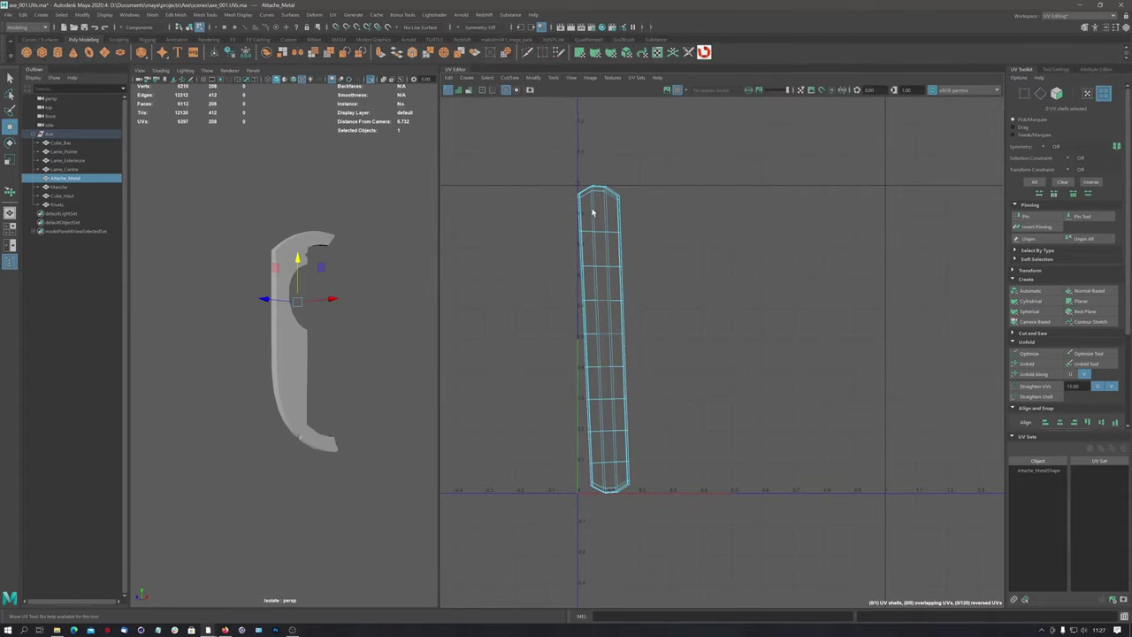
alt+middle_drag(592, 212, 656, 209)
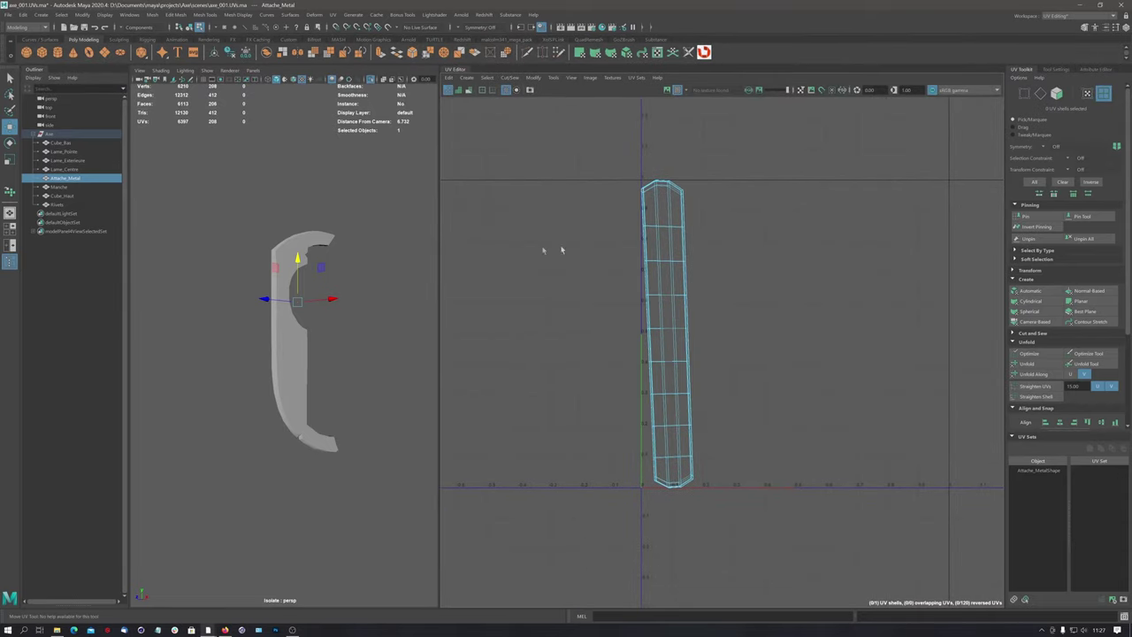
Isolate Attache_Metal, frame it in the 3D view and hide the checker texture
click(372, 79)
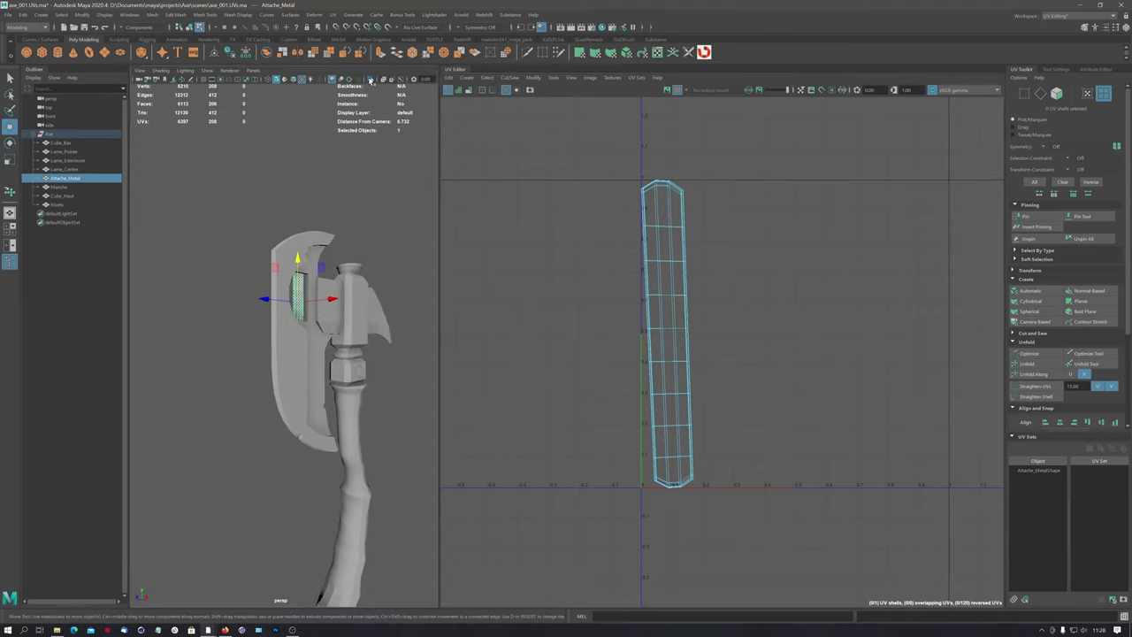
click(373, 80)
key(f)
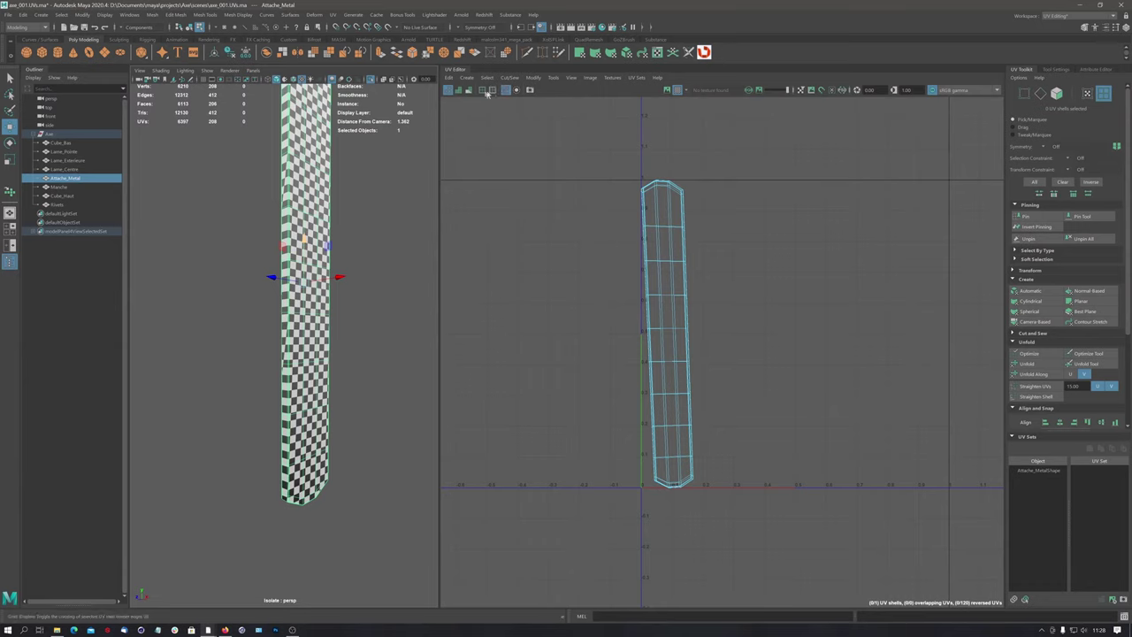
click(676, 90)
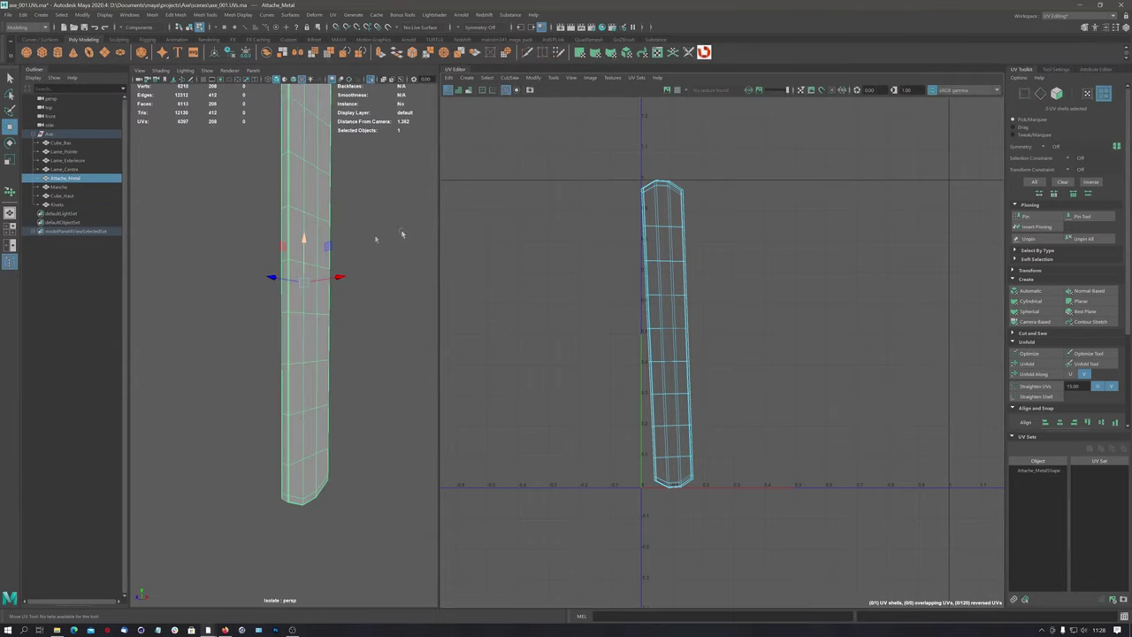
Select the top edge loop and side edges of Attache_Metal as the new UV seam
mouse_move(380, 235)
alt+mouse_down()
mouse_move(297, 228)
mouse_move(277, 278)
mouse_move(341, 242)
mouse_move(300, 286)
mouse_move(253, 448)
alt+mouse_up()
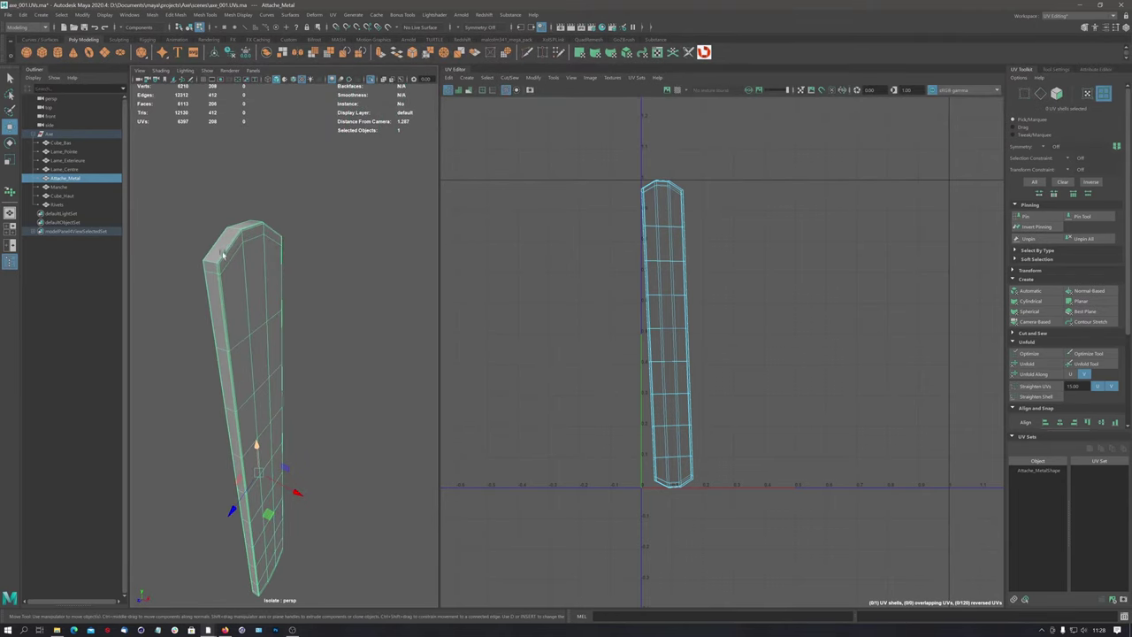
scroll(265, 248, up, 3)
mouse_move(265, 247)
alt+mouse_down()
mouse_move(294, 284)
mouse_move(262, 248)
mouse_move(277, 245)
mouse_move(245, 255)
alt+mouse_up()
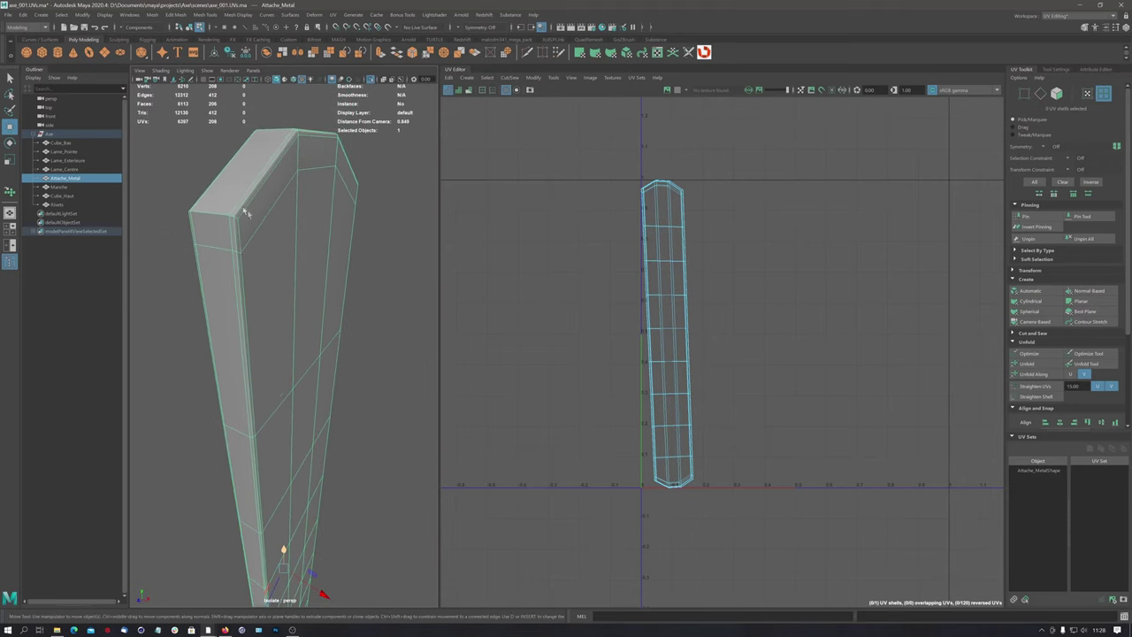
right_drag(273, 235, 272, 210)
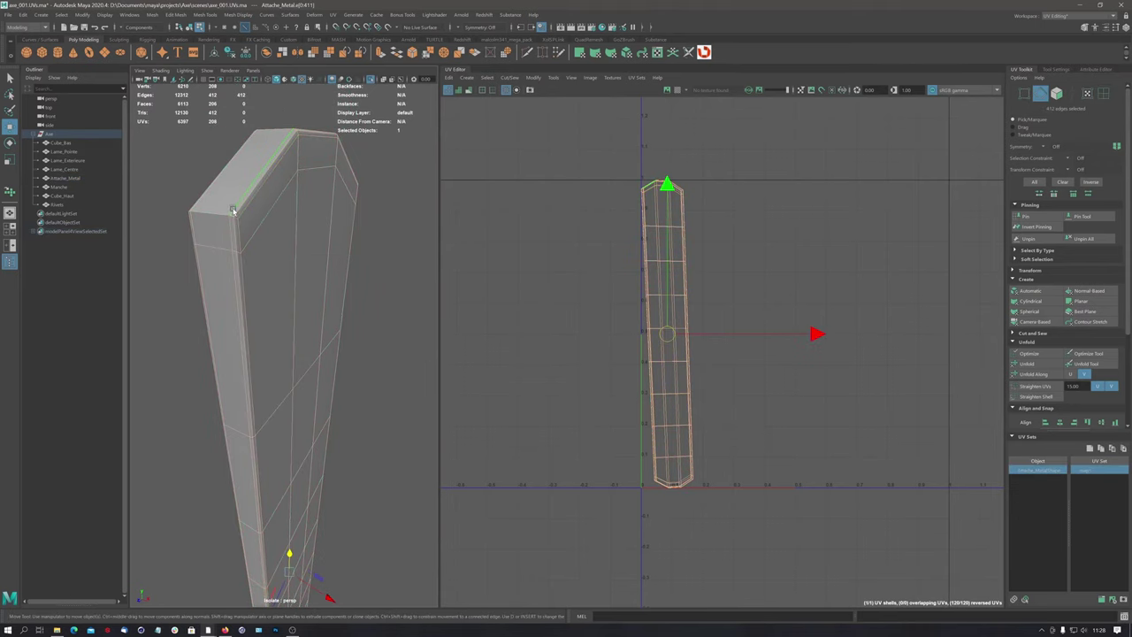
click(216, 215)
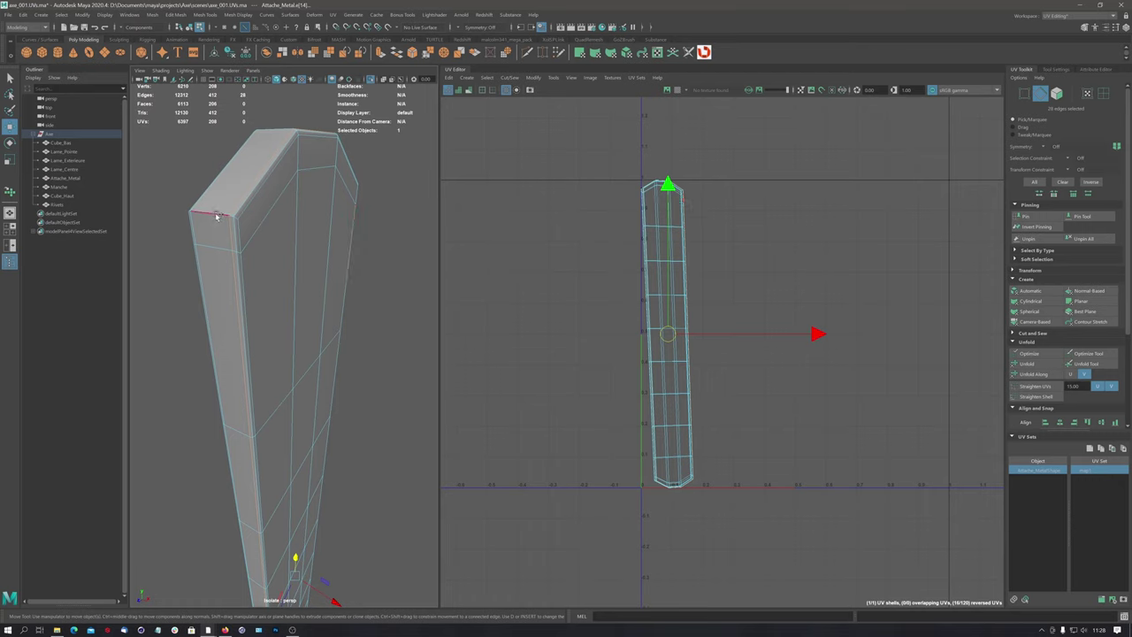
mouse_move(283, 212)
alt+mouse_down()
mouse_move(254, 213)
mouse_move(232, 252)
mouse_move(295, 253)
mouse_move(281, 261)
mouse_move(221, 222)
alt+mouse_up()
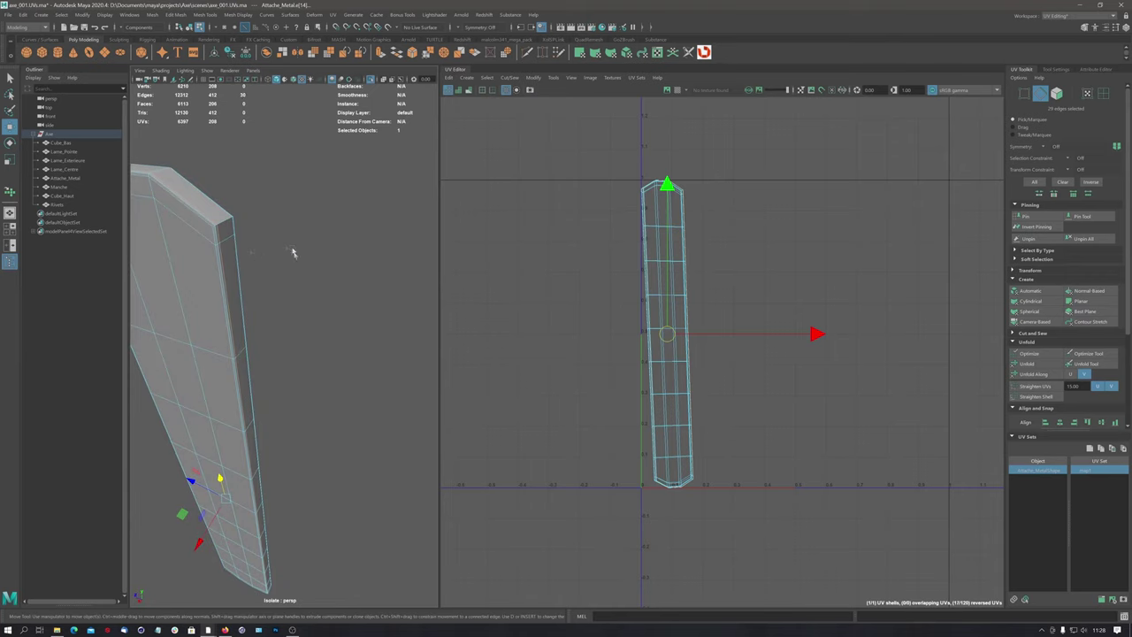
mouse_move(295, 254)
alt+mouse_down()
mouse_move(273, 352)
mouse_move(283, 324)
mouse_move(273, 315)
mouse_move(286, 336)
mouse_move(275, 321)
mouse_move(314, 288)
mouse_move(265, 260)
mouse_move(263, 285)
mouse_move(354, 271)
alt+mouse_up()
shift+click(356, 270)
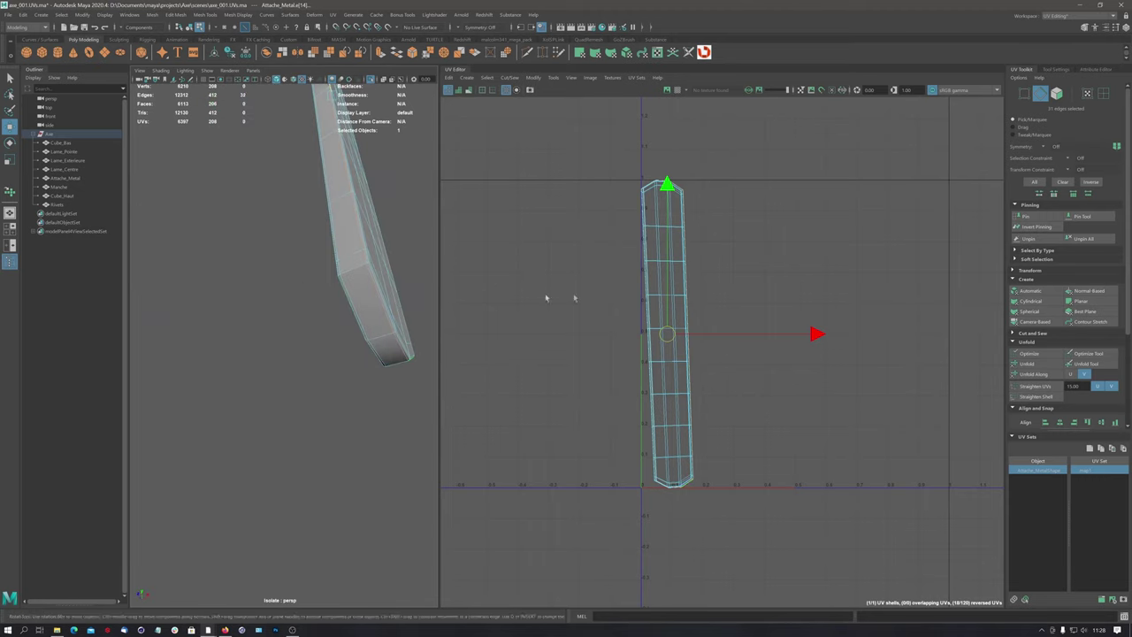
Cut the UVs along the seam edges, show shell borders and select both Attache_Metal shells
shift+right_drag(656, 319, 588, 391)
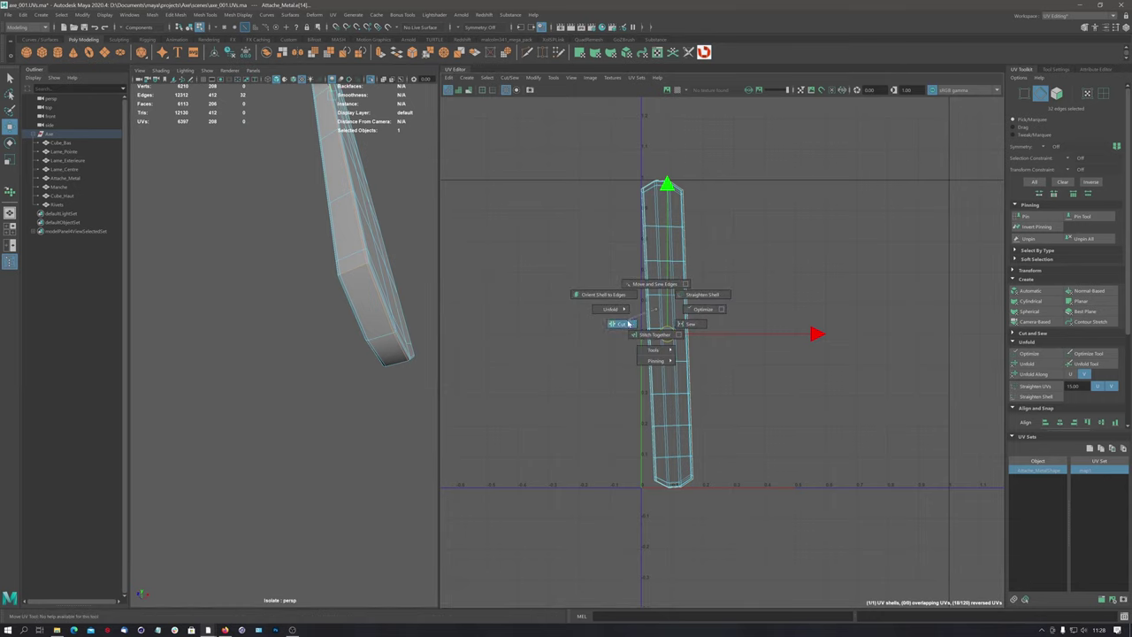
click(493, 90)
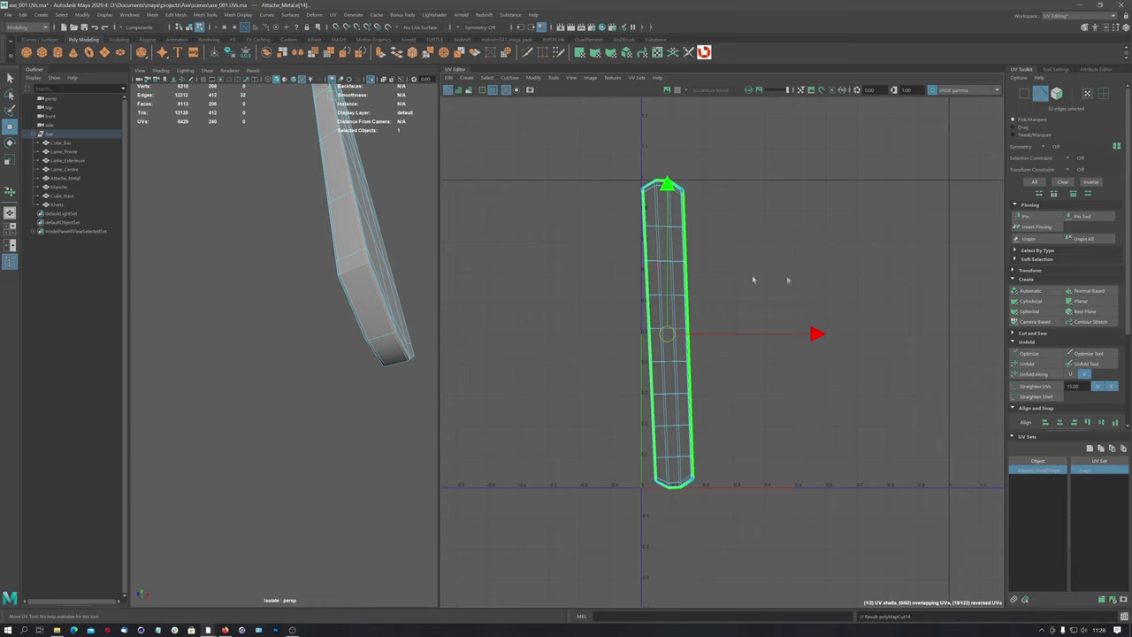
click(1102, 93)
click(568, 148)
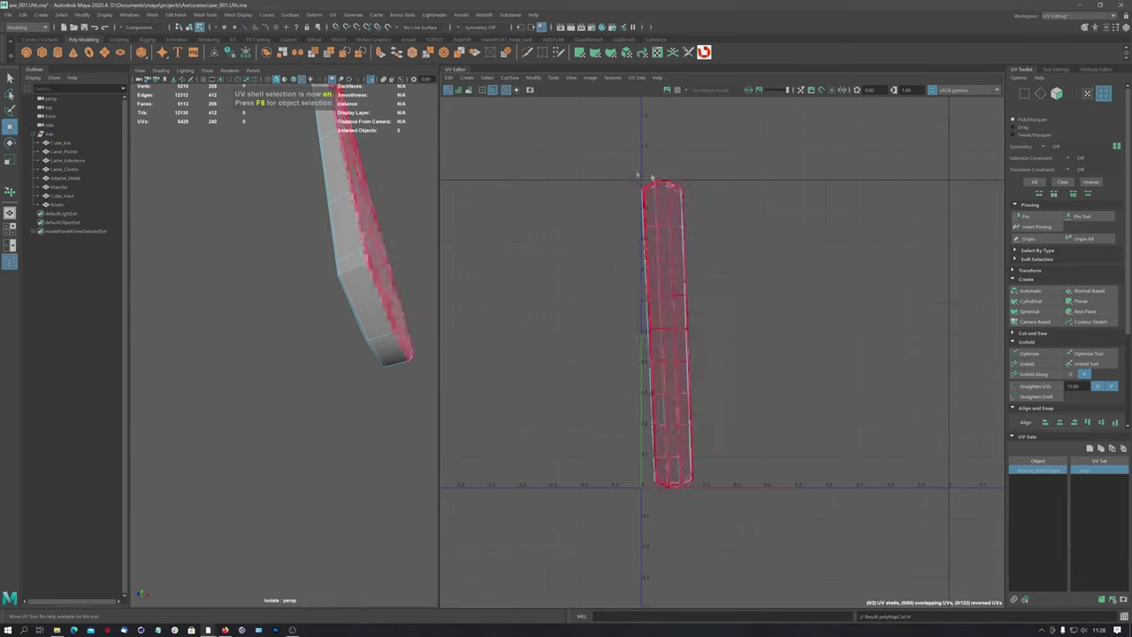
drag(568, 148, 729, 478)
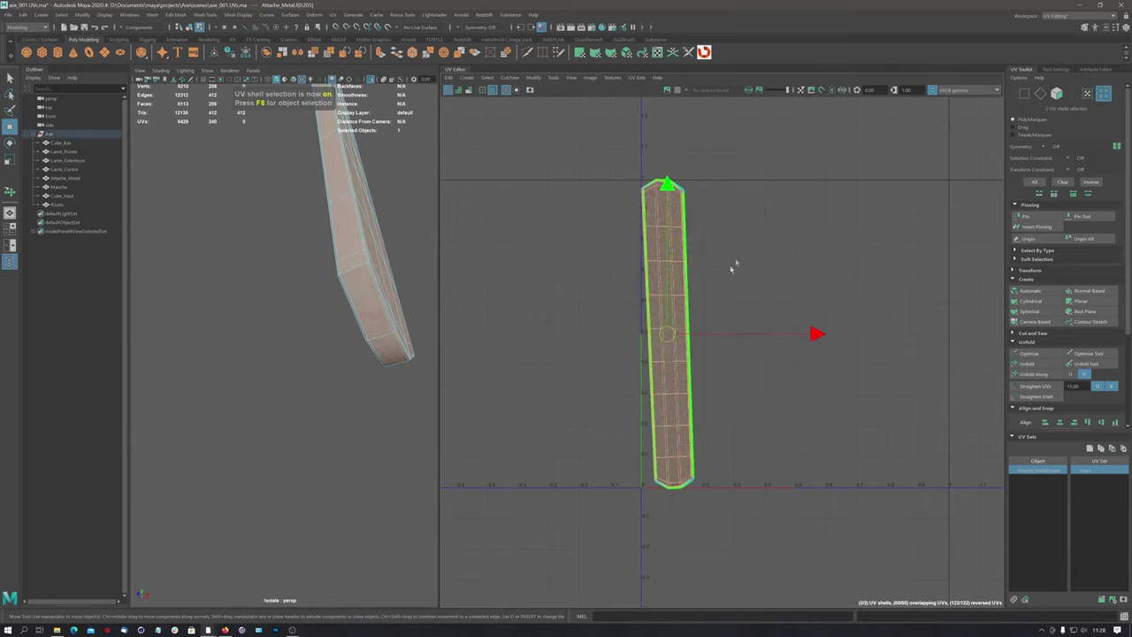
Unfold both UV shells and move the right-hand shell further right
shift+right_click(733, 230)
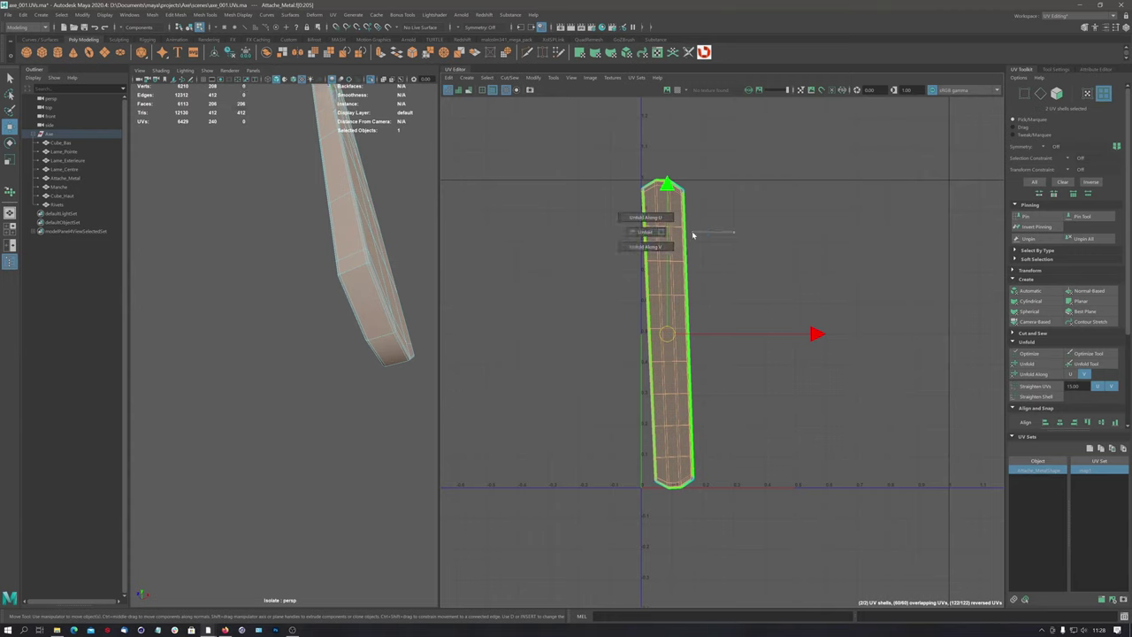
click(641, 232)
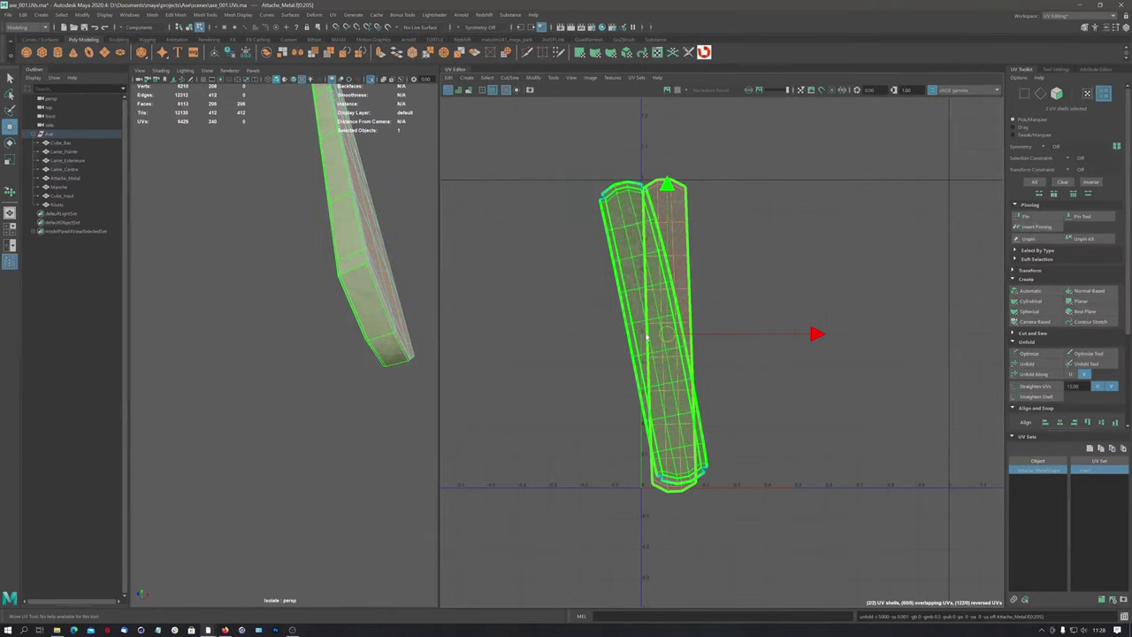
click(661, 351)
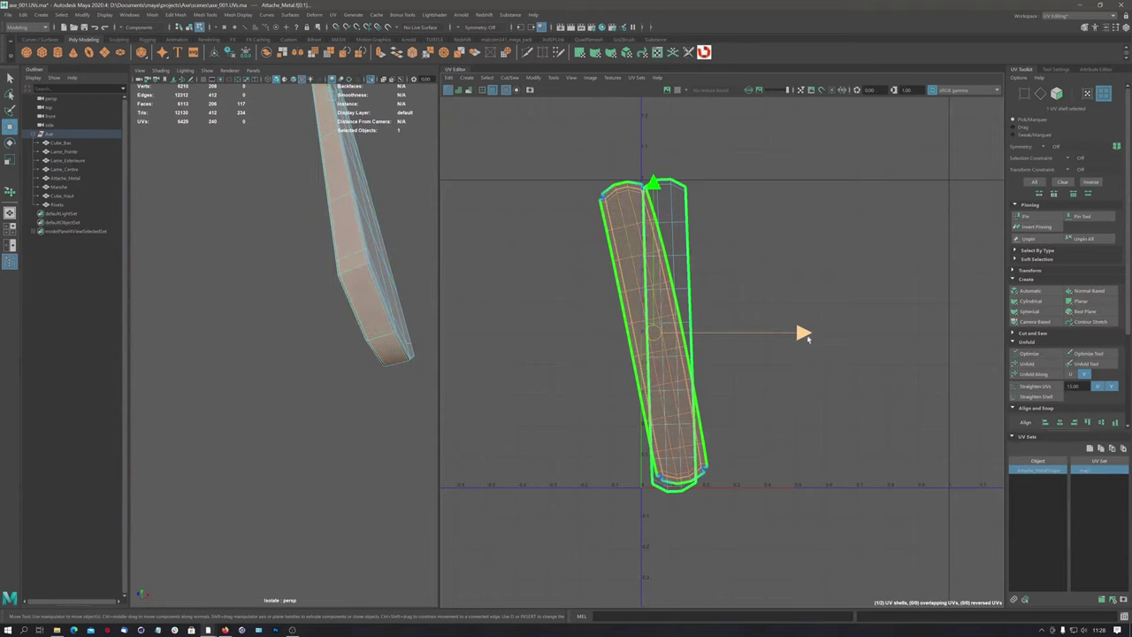
drag(800, 332, 902, 333)
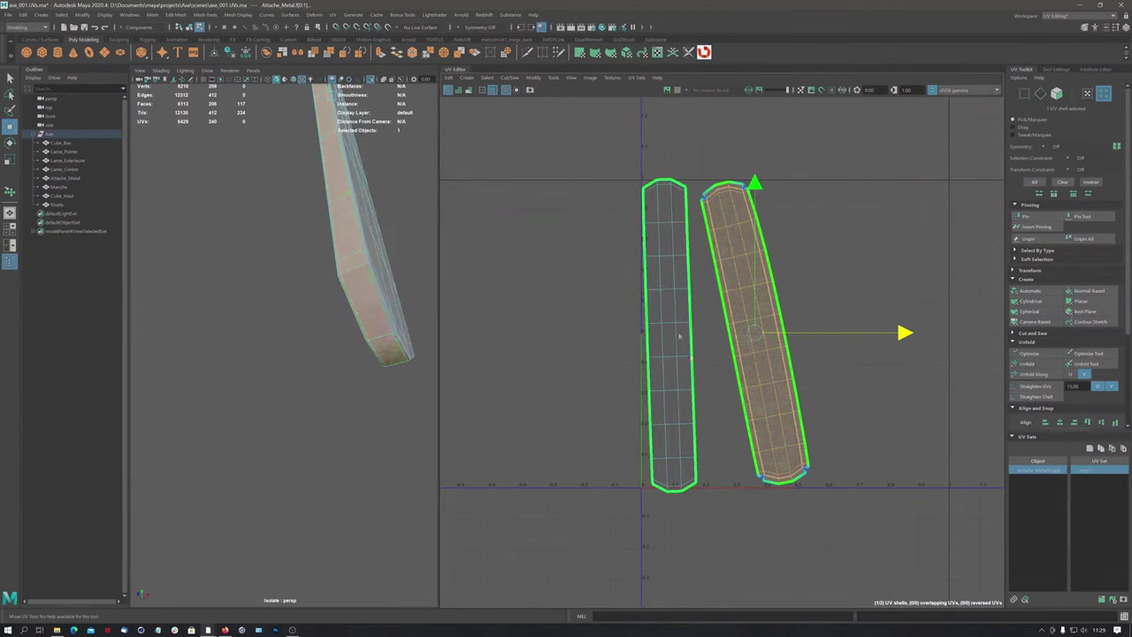
Select the tilted right UV shell and frame both shells in the UV view
click(493, 90)
click(713, 258)
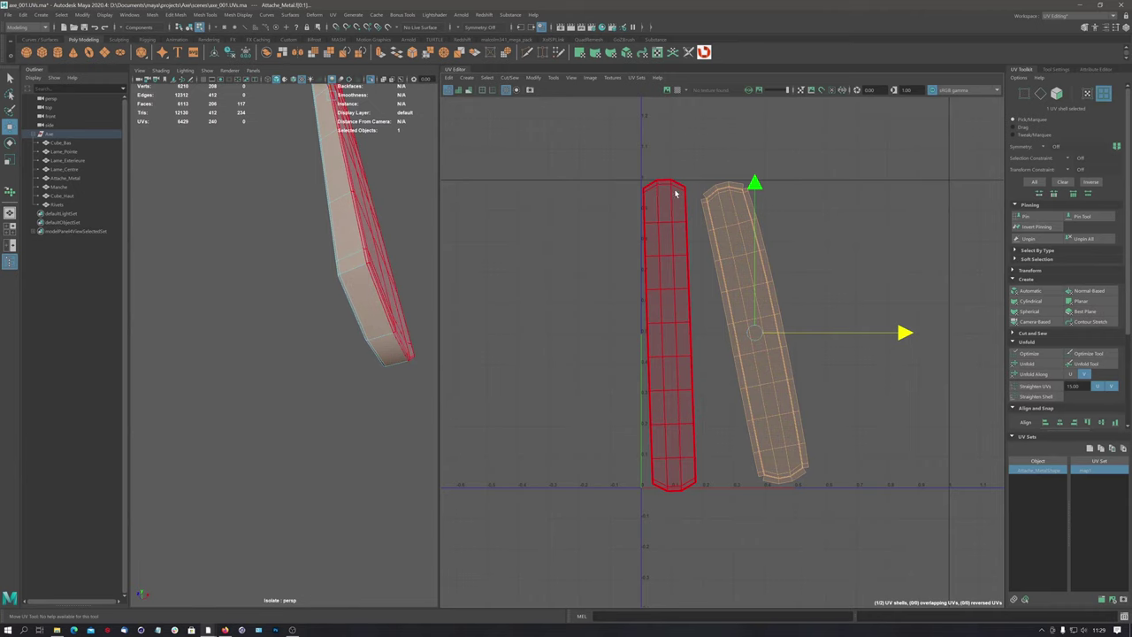
alt+middle_drag(665, 263, 615, 236)
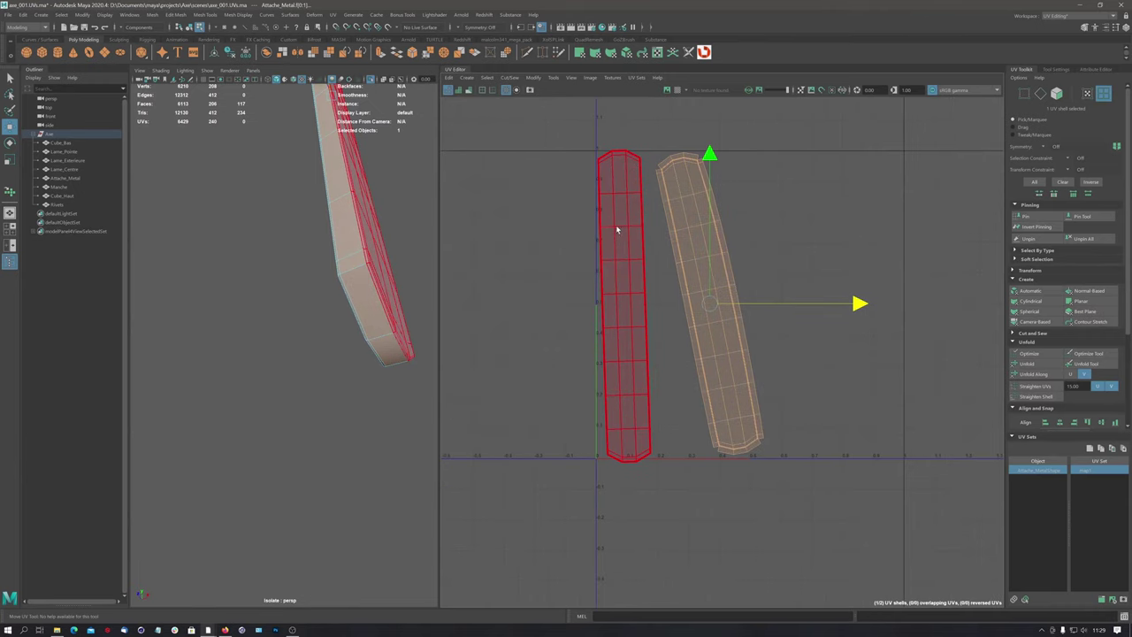
Unfold the left UV shell upright beside the tilted right one, returning to edge selection
click(616, 225)
right_click(619, 233)
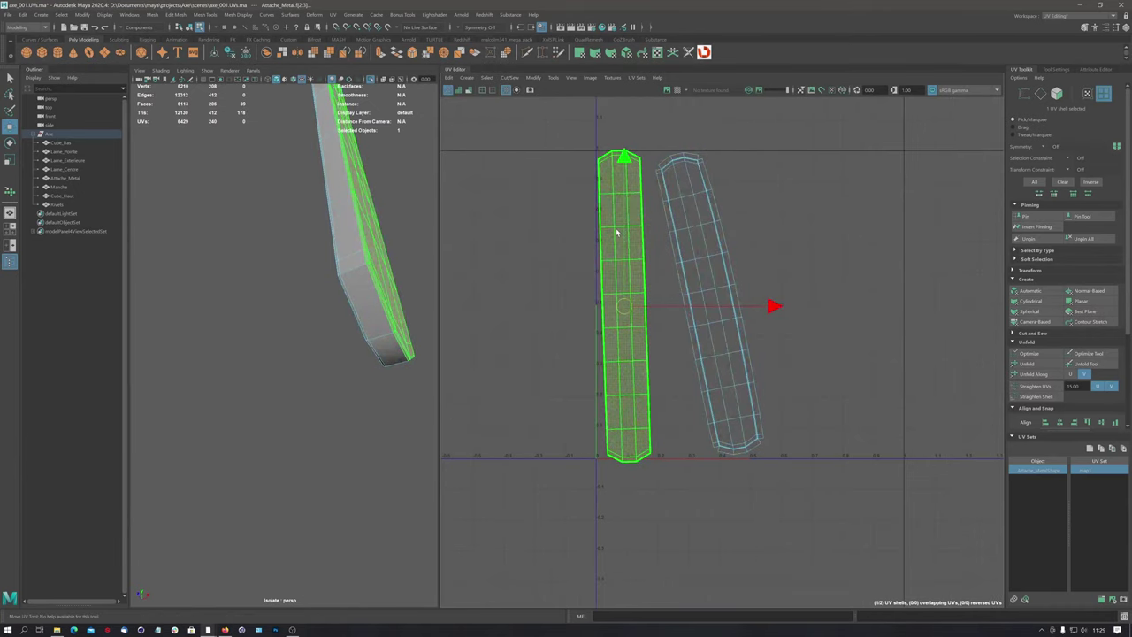
shift+right_drag(619, 233, 567, 232)
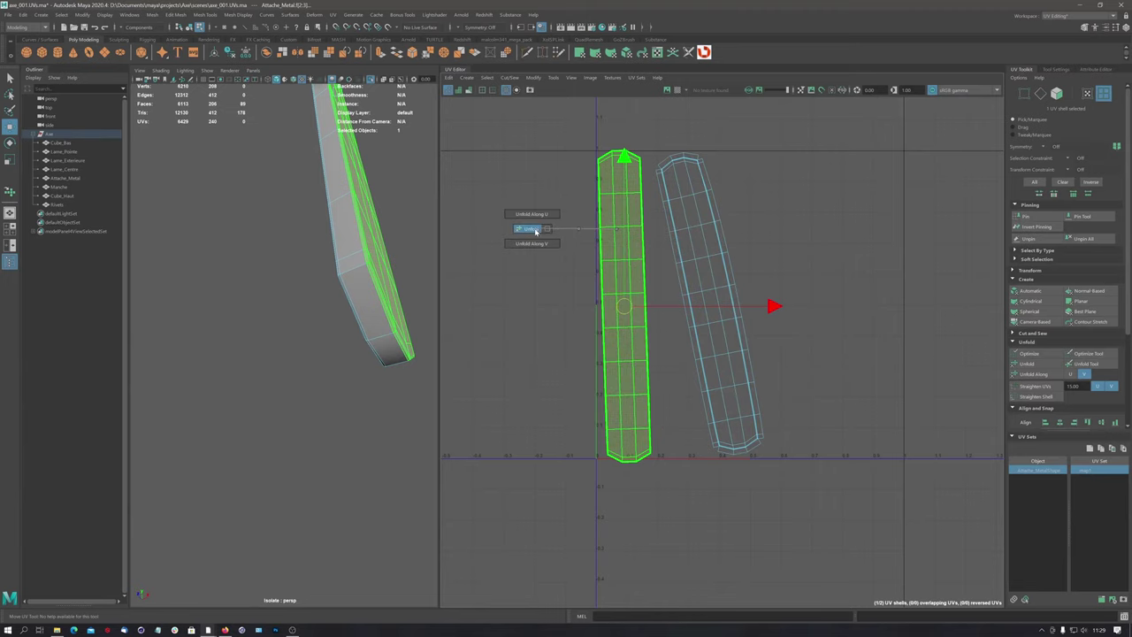
scroll(645, 160, up, 2)
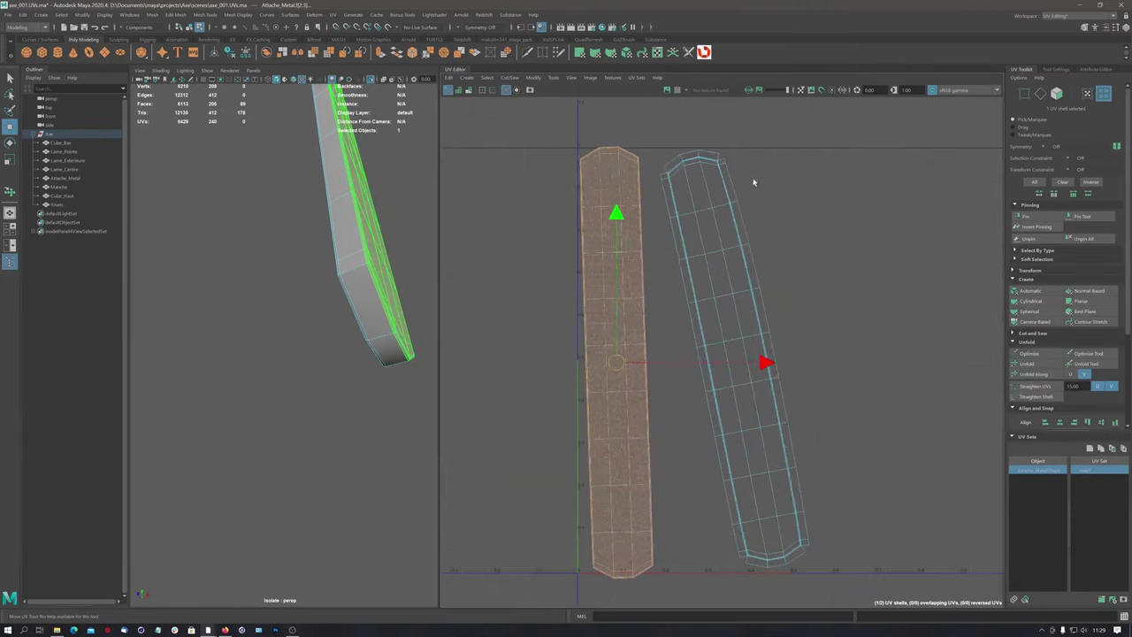
click(674, 203)
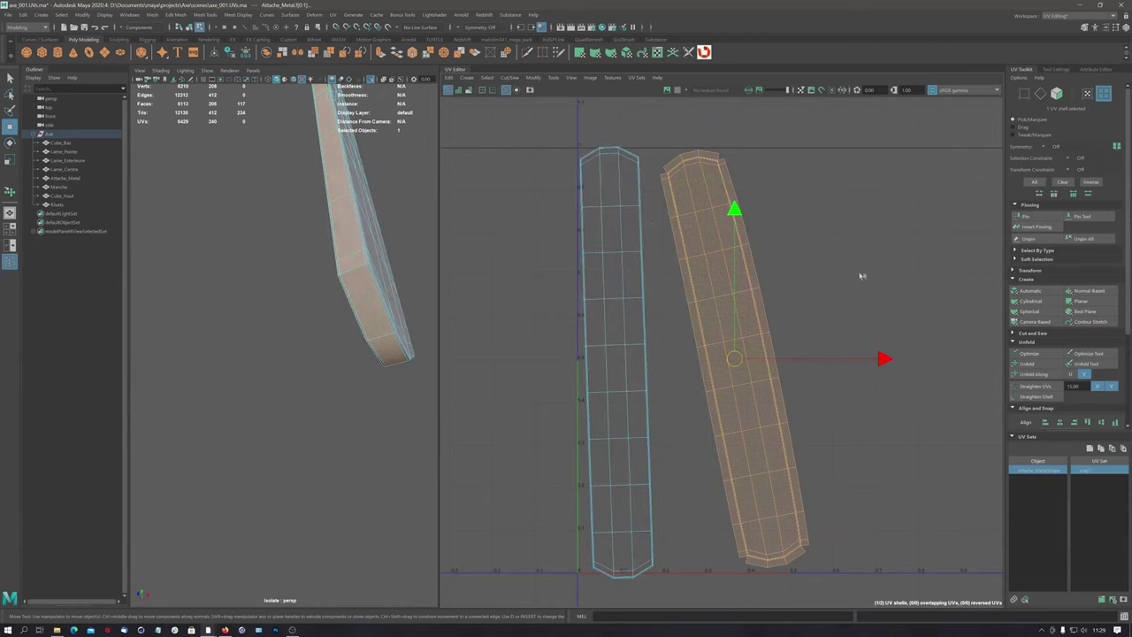
key(F8)
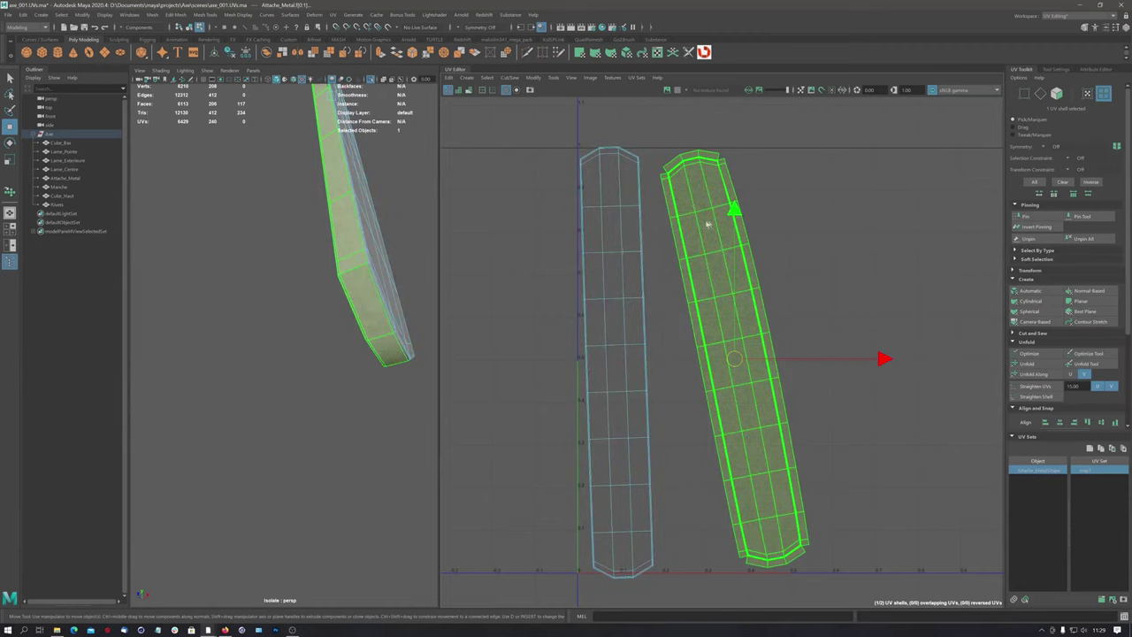
key(F10)
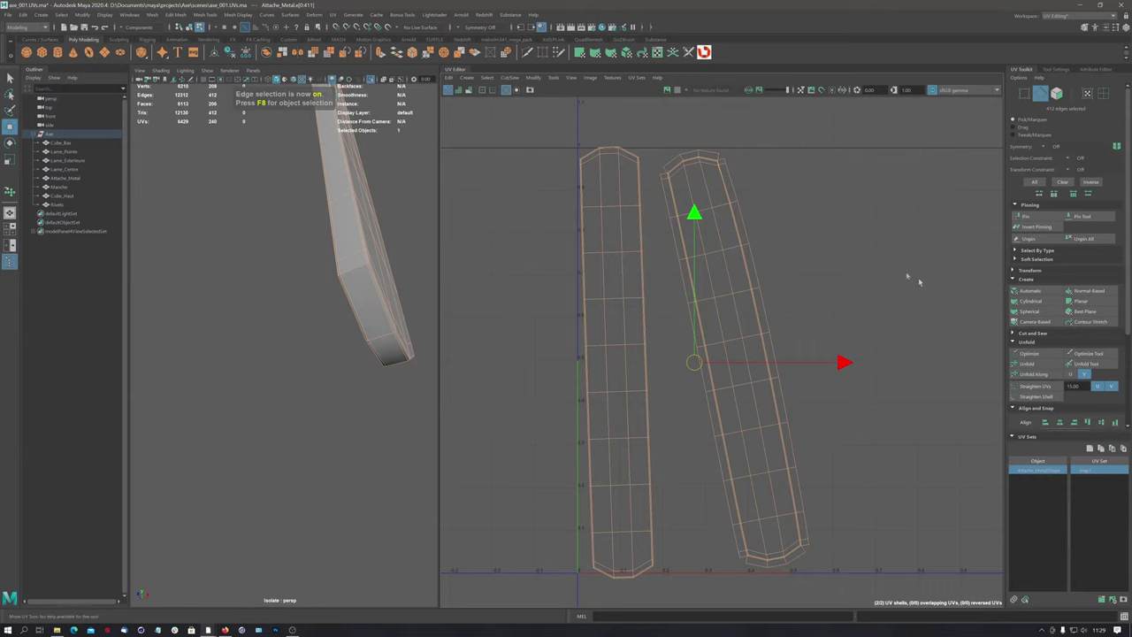
Select every edge along the right shell's left border, top to bottom
click(668, 204)
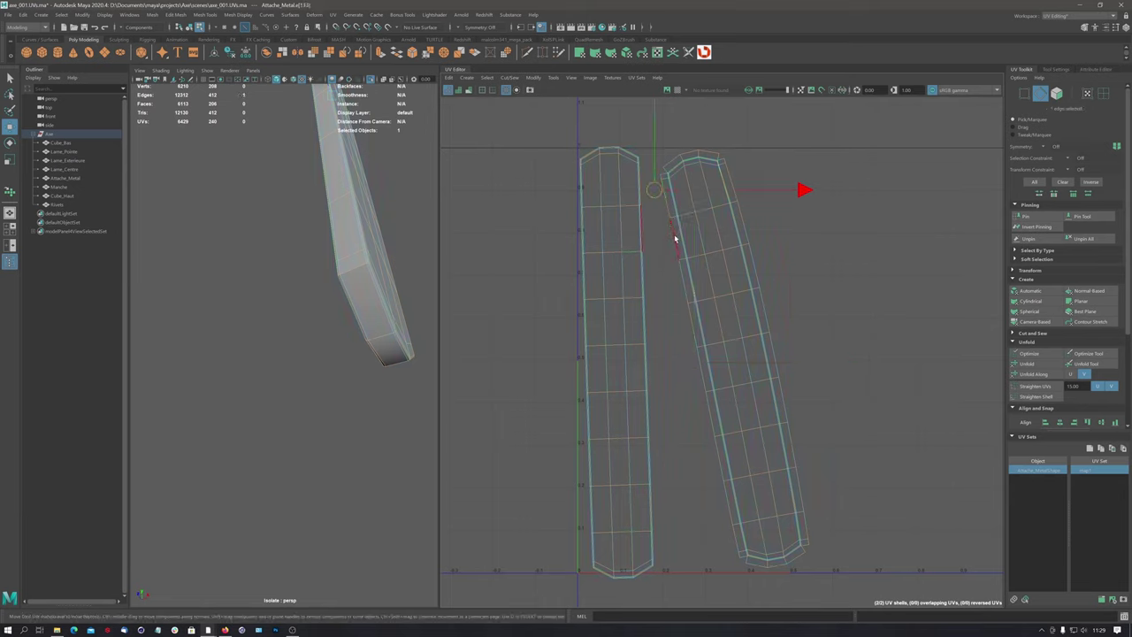
click(676, 249)
shift+click(697, 364)
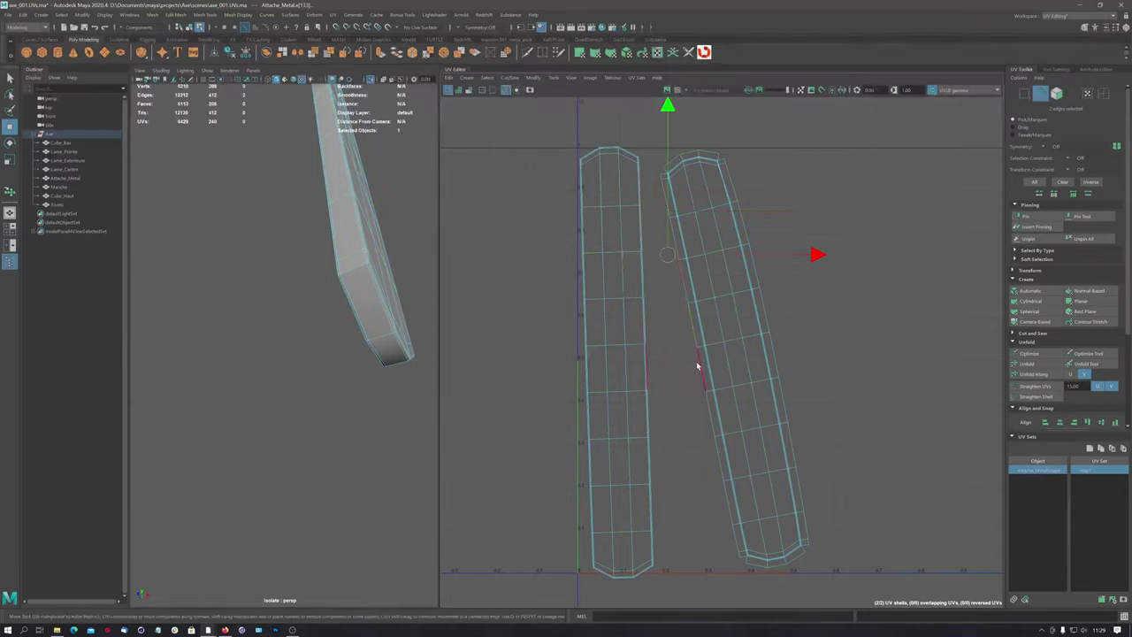
shift+click(705, 402)
shift+click(715, 422)
shift+click(718, 456)
shift+click(729, 502)
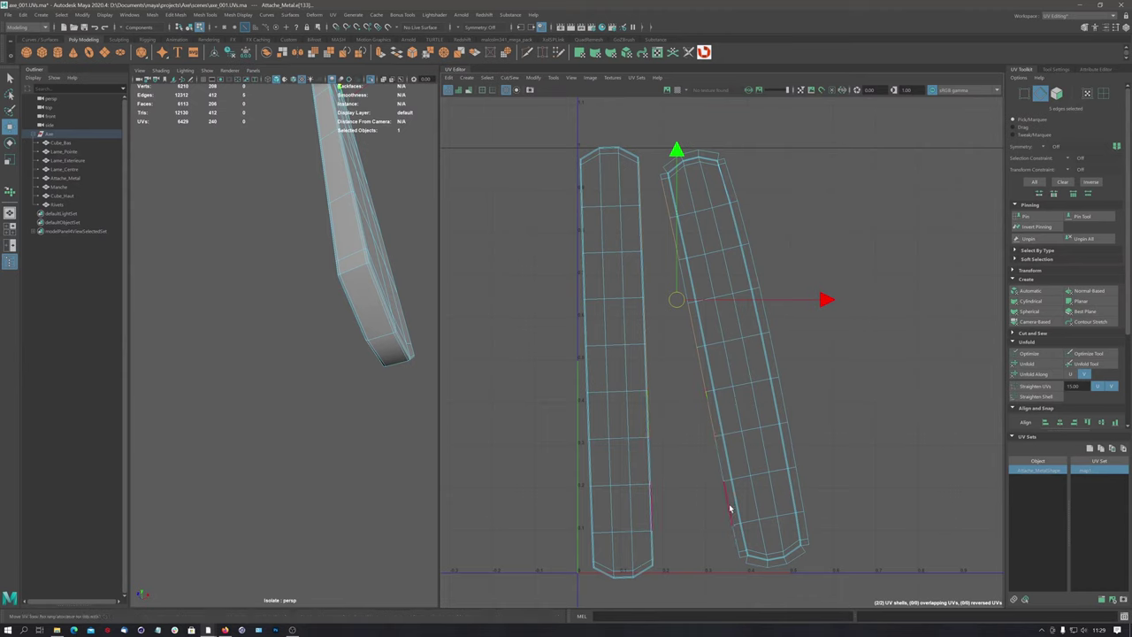
shift+click(733, 539)
shift+click(746, 562)
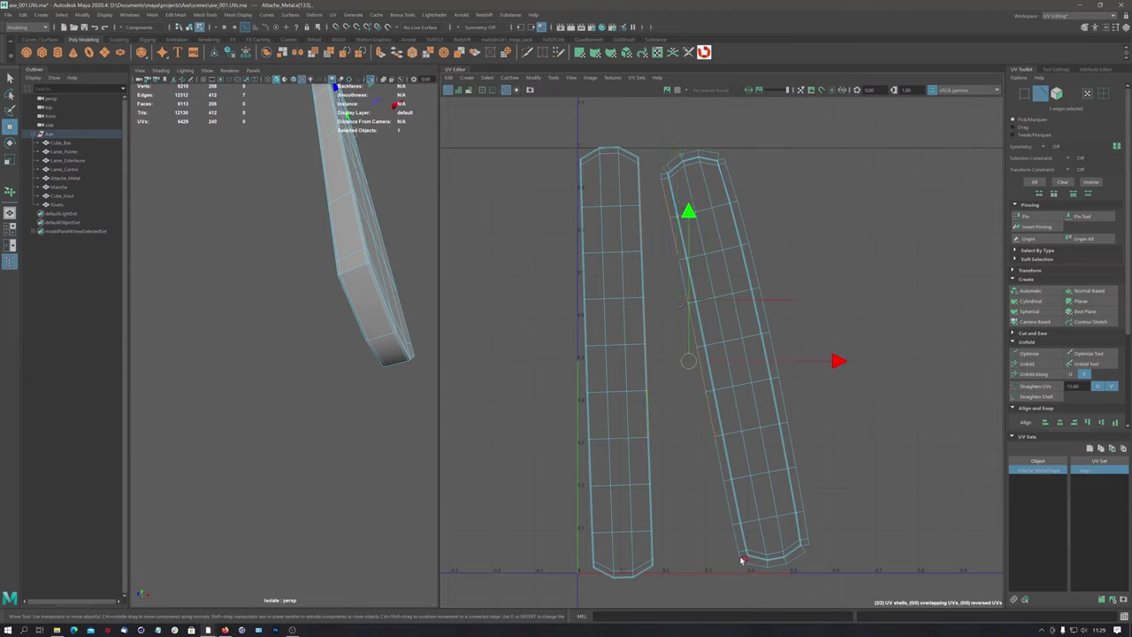
shift+click(745, 555)
Stitch the two Attache_Metal shells together with Cut and Sew's Stitch Together
click(1026, 333)
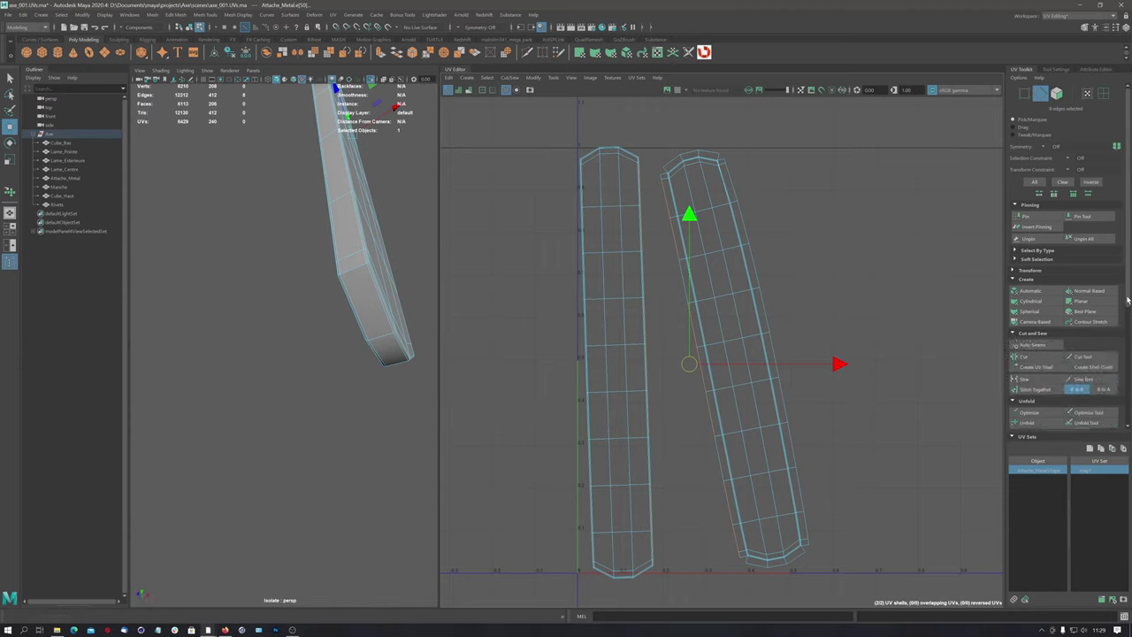
scroll(1061, 301, down, 2)
scroll(1061, 301, down, 3)
click(1030, 301)
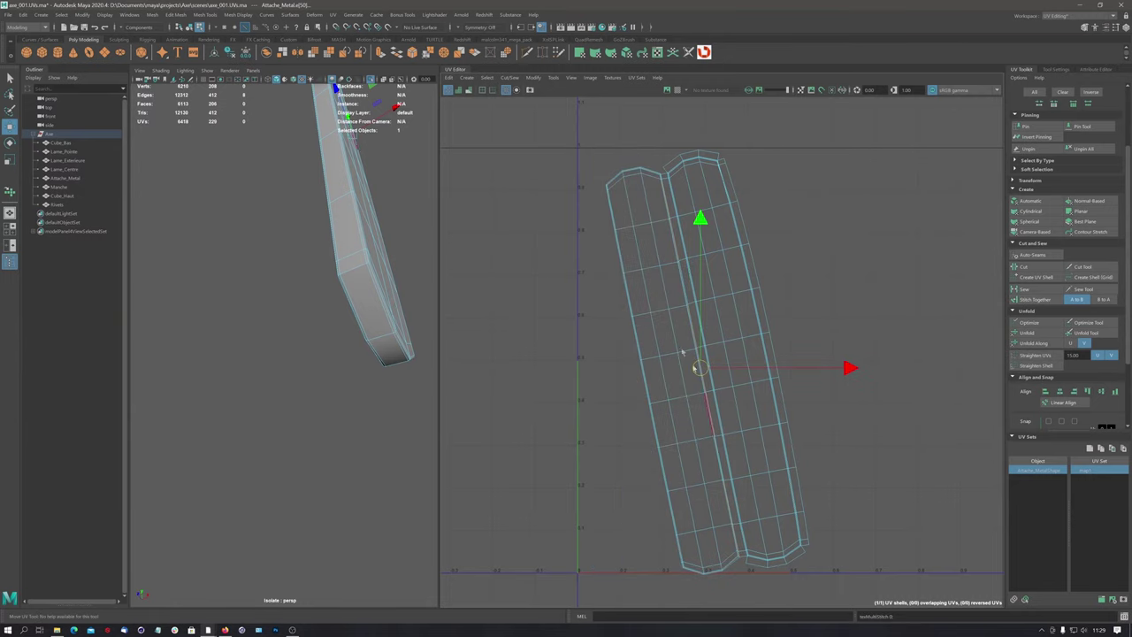
scroll(778, 296, down, 3)
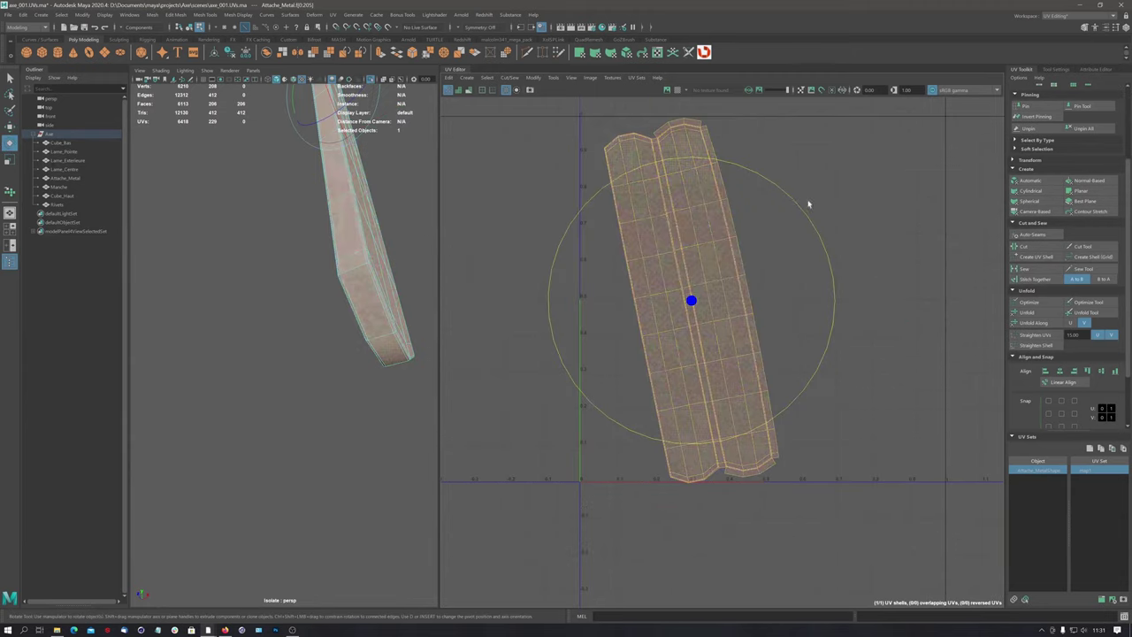
Rotate the merged shell upright and zoom out to see the whole UV grid
drag(802, 211, 817, 234)
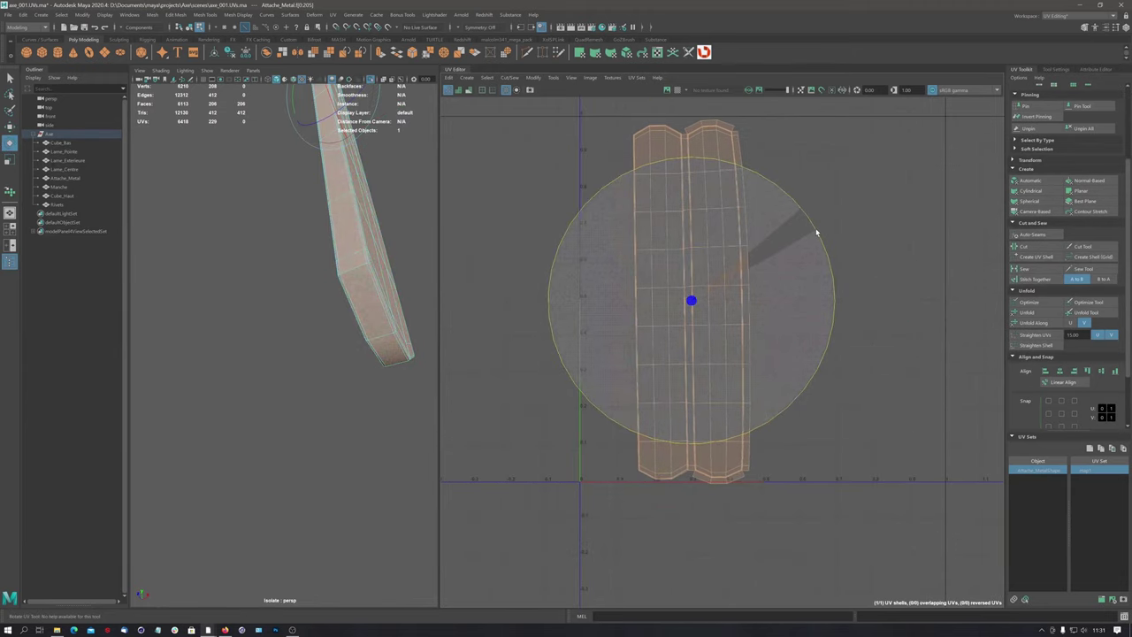
drag(817, 234, 816, 233)
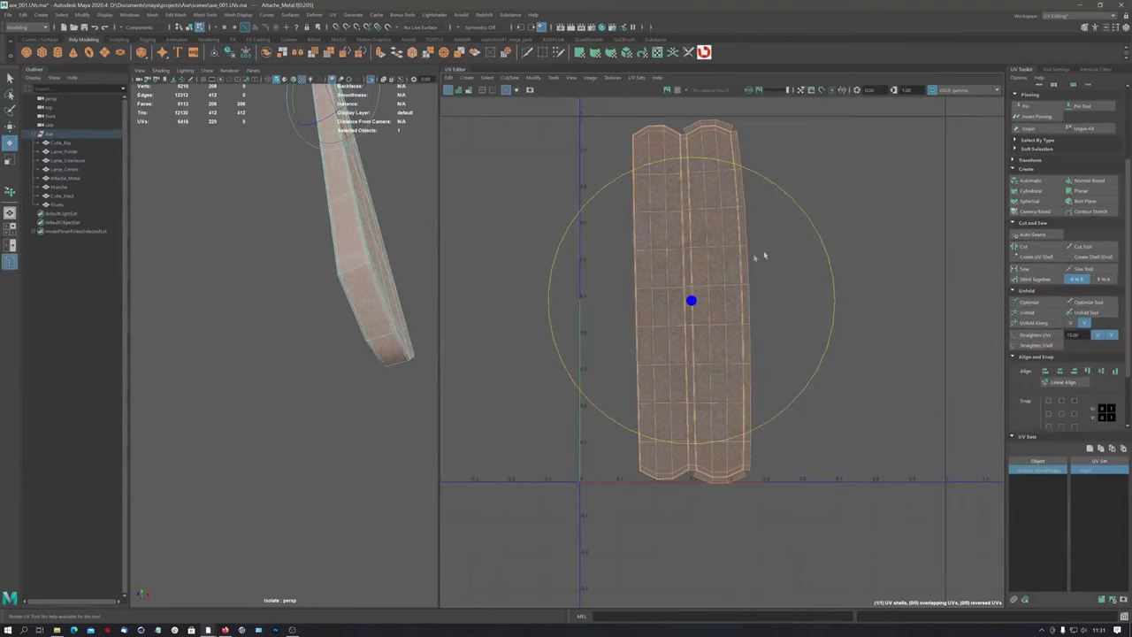
key(F8)
scroll(720, 236, down, 3)
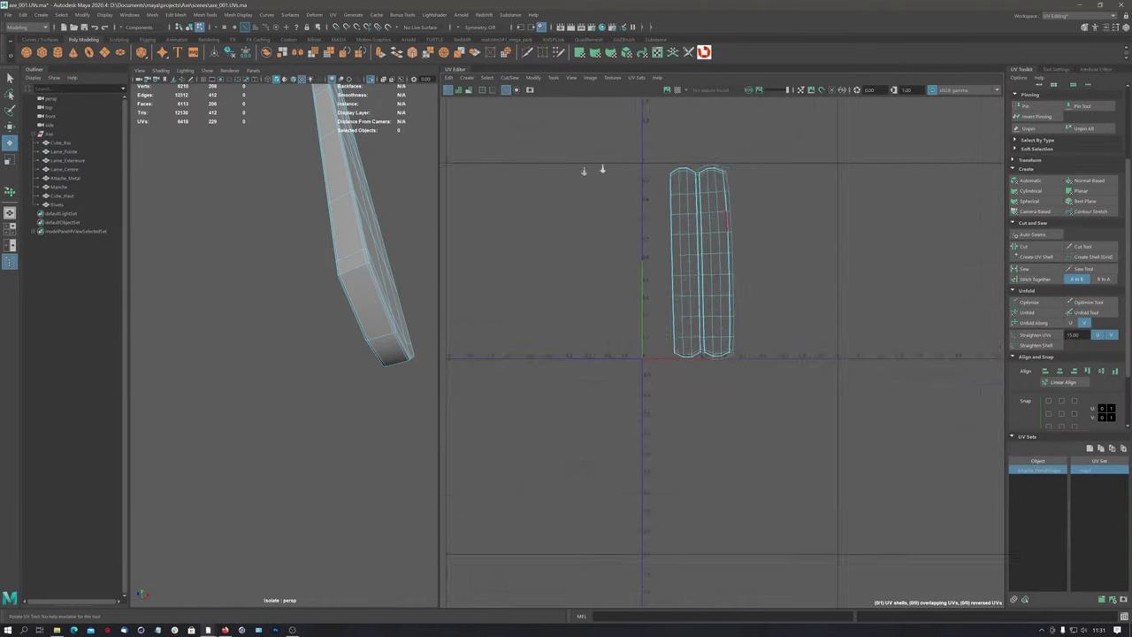
scroll(723, 217, down, 2)
scroll(723, 217, down, 2)
alt+middle_drag(723, 217, 636, 294)
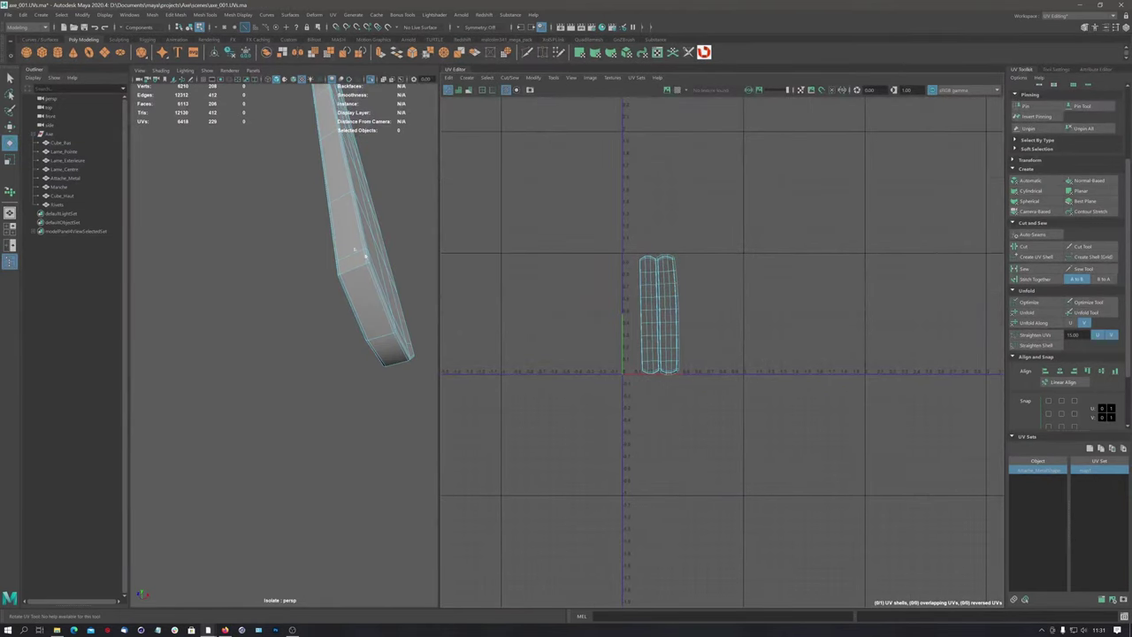
Compare the Cube_Bas and Cube_Haut UV shells, ending on Cube_Haut
click(62, 143)
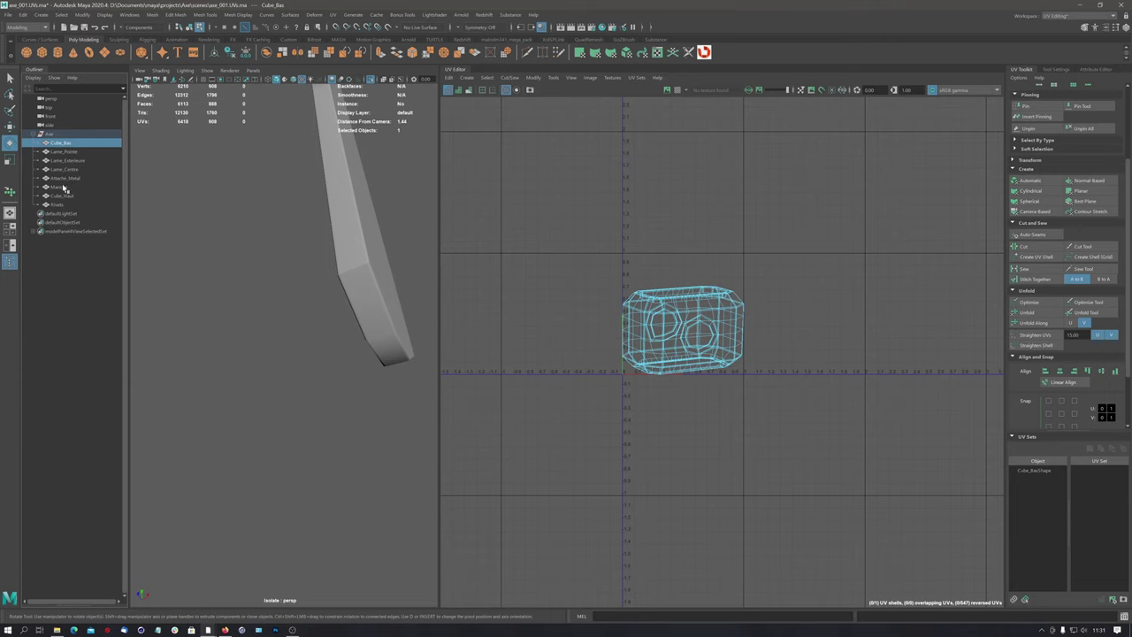
click(64, 197)
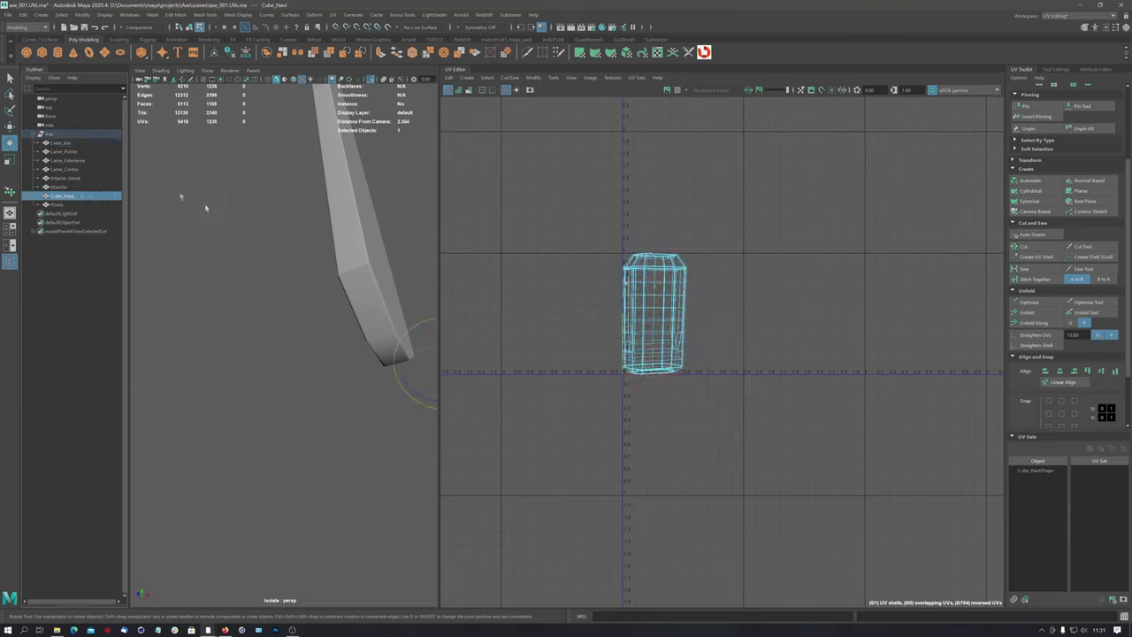
click(62, 144)
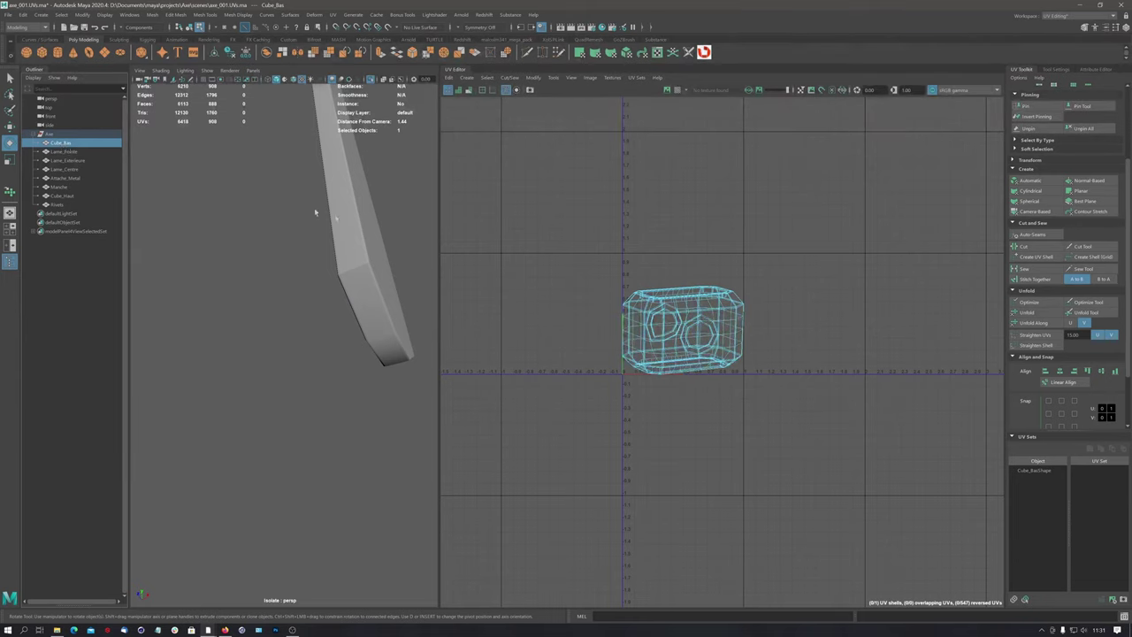
mouse_move(699, 351)
alt+middle_down()
mouse_move(727, 318)
mouse_move(730, 286)
alt+middle_up()
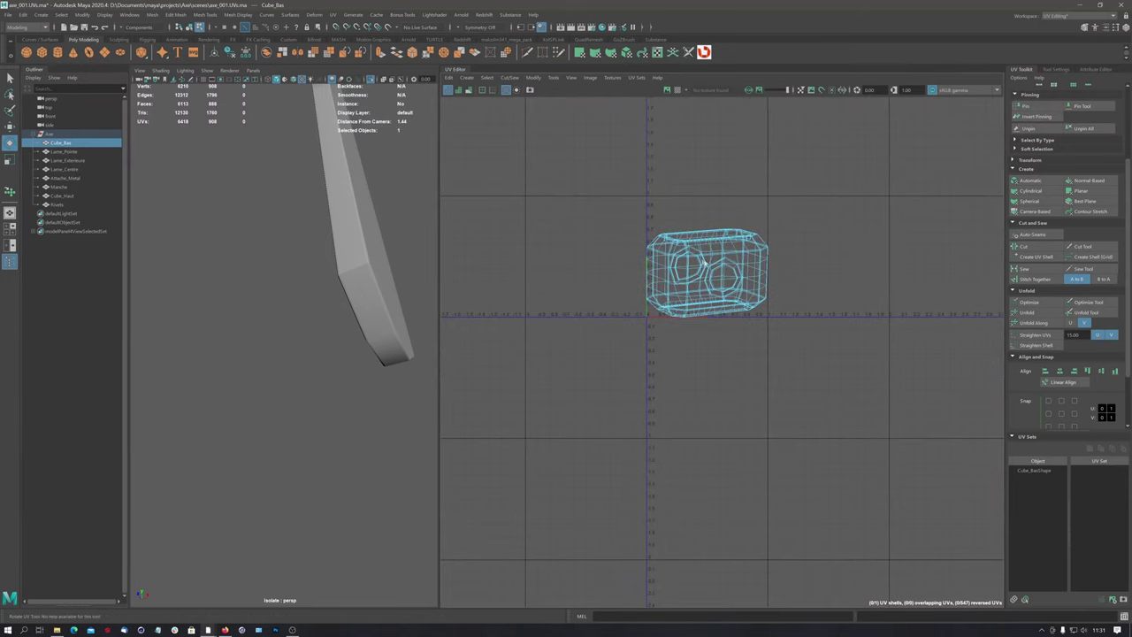
click(65, 195)
Isolate Cube_Haut in the perspective view and orbit around it to a side view
key(f)
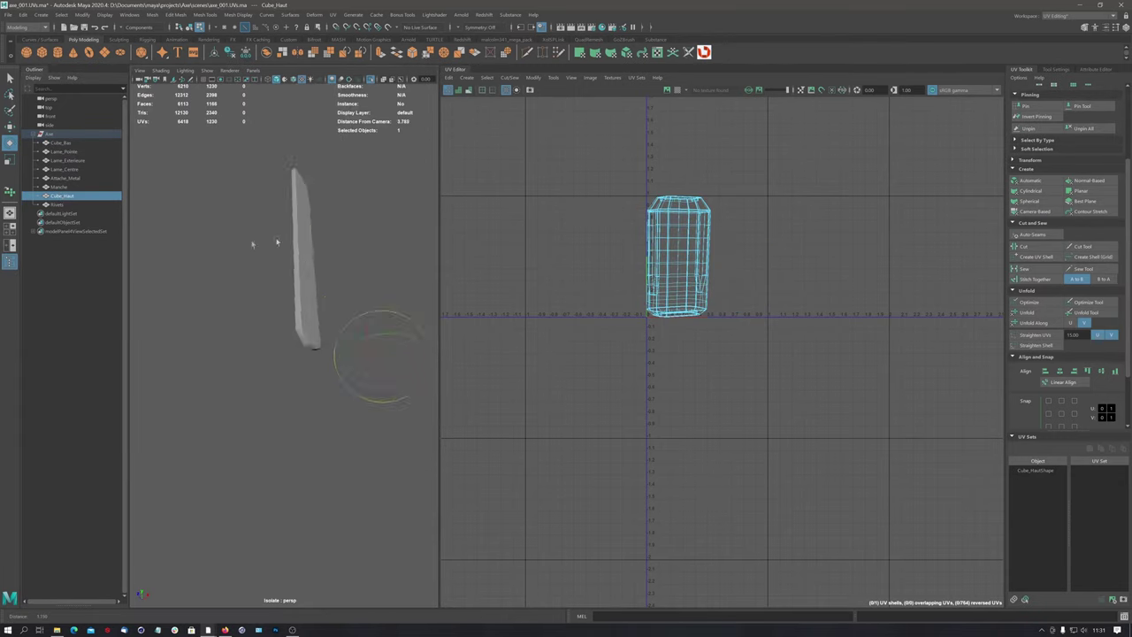
click(370, 80)
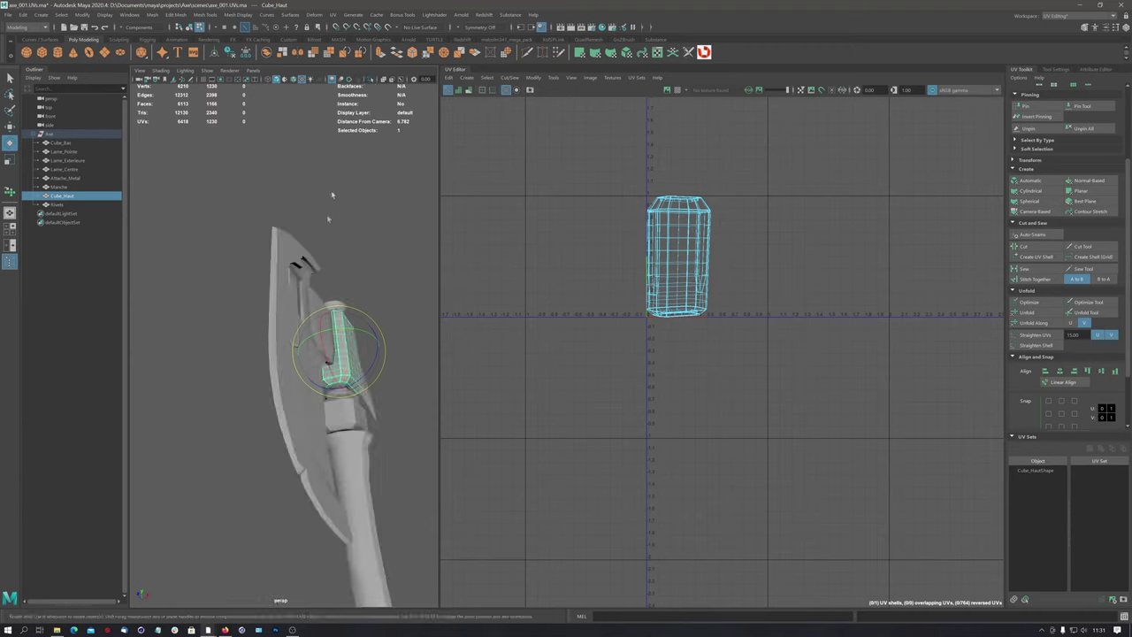
mouse_move(336, 353)
alt+mouse_down()
mouse_move(276, 320)
mouse_move(346, 262)
alt+mouse_up()
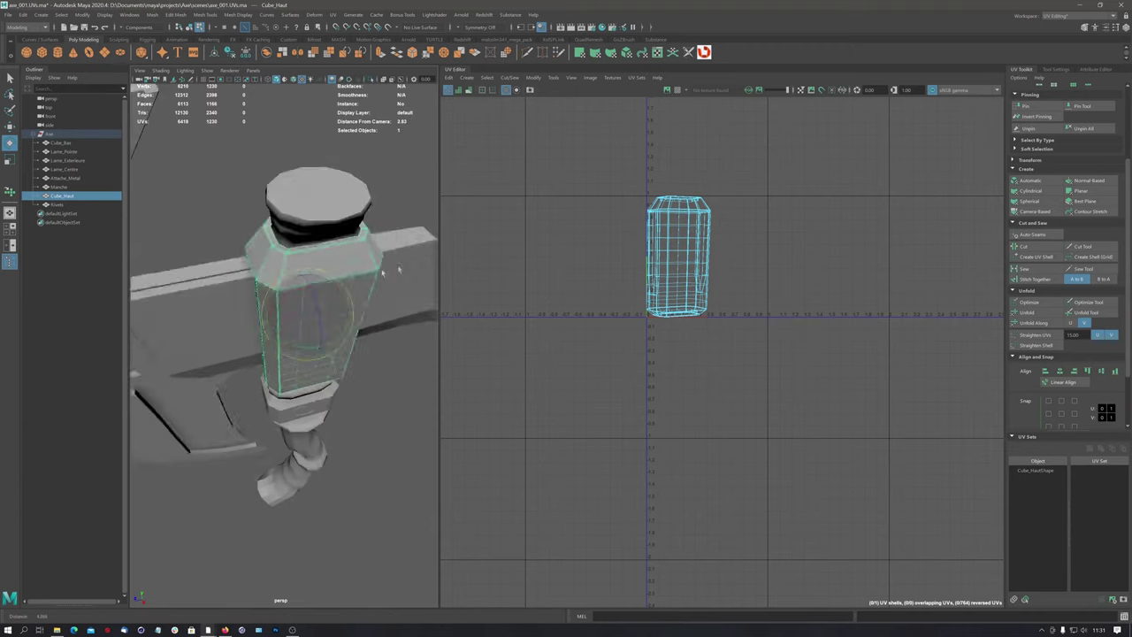
scroll(346, 263, up, 5)
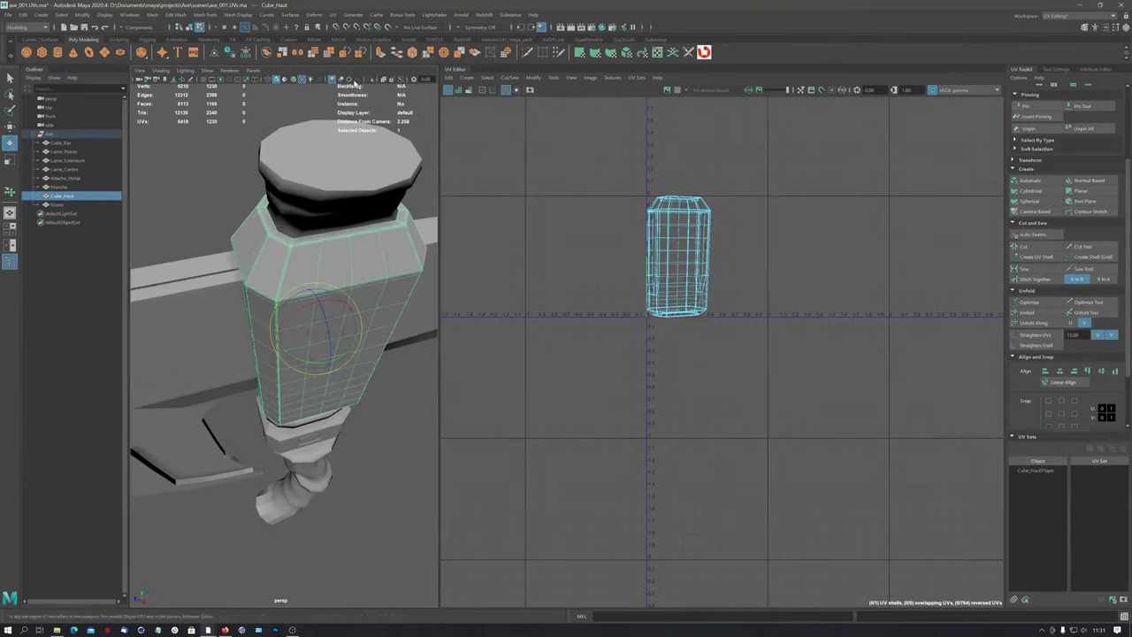
click(371, 79)
mouse_move(325, 237)
alt+mouse_down()
mouse_move(345, 245)
mouse_move(371, 208)
alt+mouse_up()
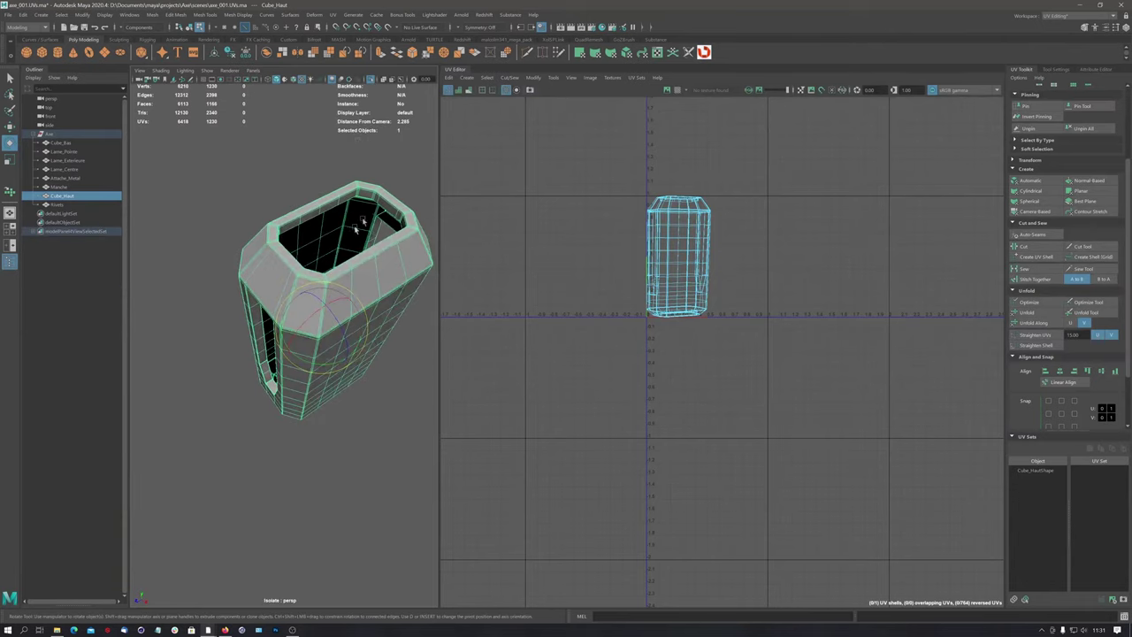
alt+drag(332, 319, 345, 280)
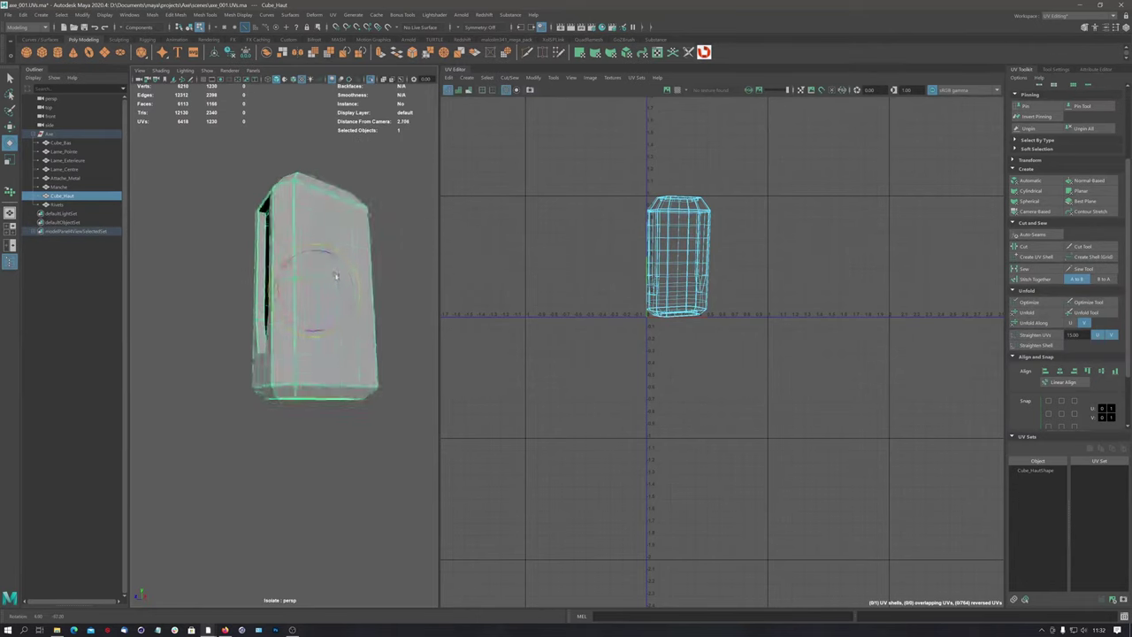
mouse_move(338, 224)
alt+mouse_down()
mouse_move(338, 244)
mouse_move(291, 288)
alt+mouse_up()
alt+right_drag(292, 288, 290, 292)
alt+drag(290, 292, 287, 302)
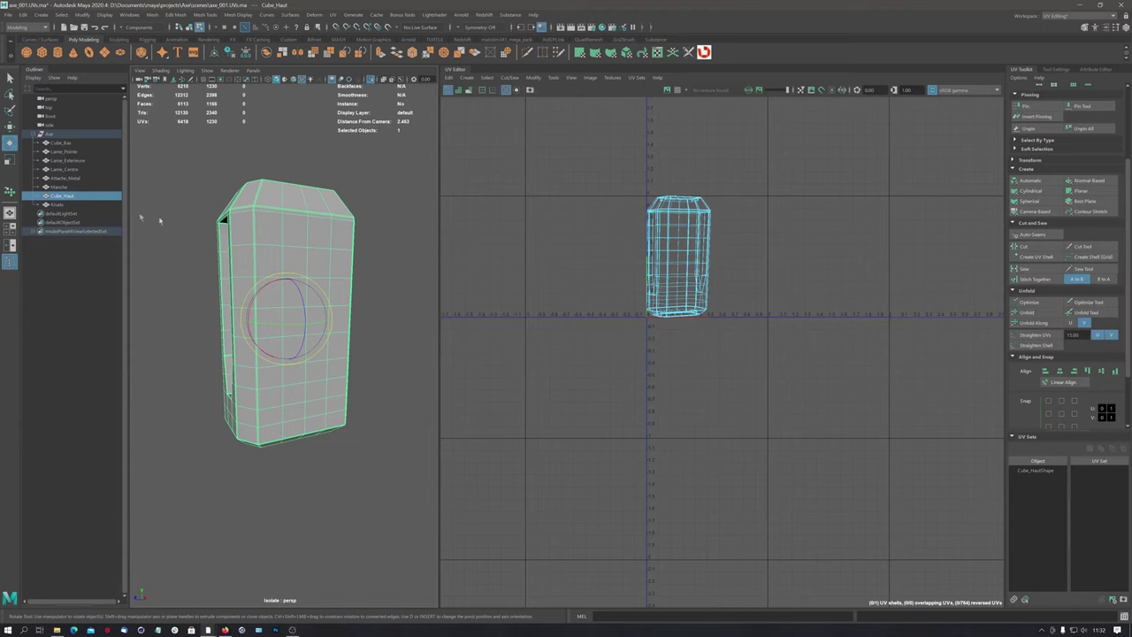
Apply an Automatic UV projection to Cube_Haut and frame the resulting wall, ring and strip shells
click(1030, 181)
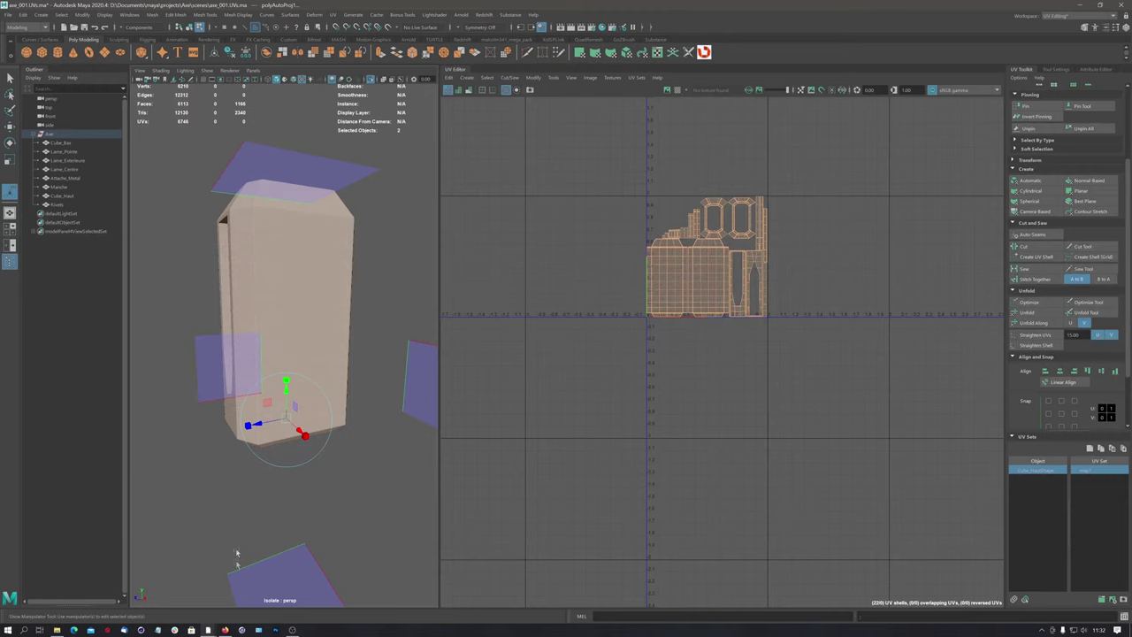
key(f)
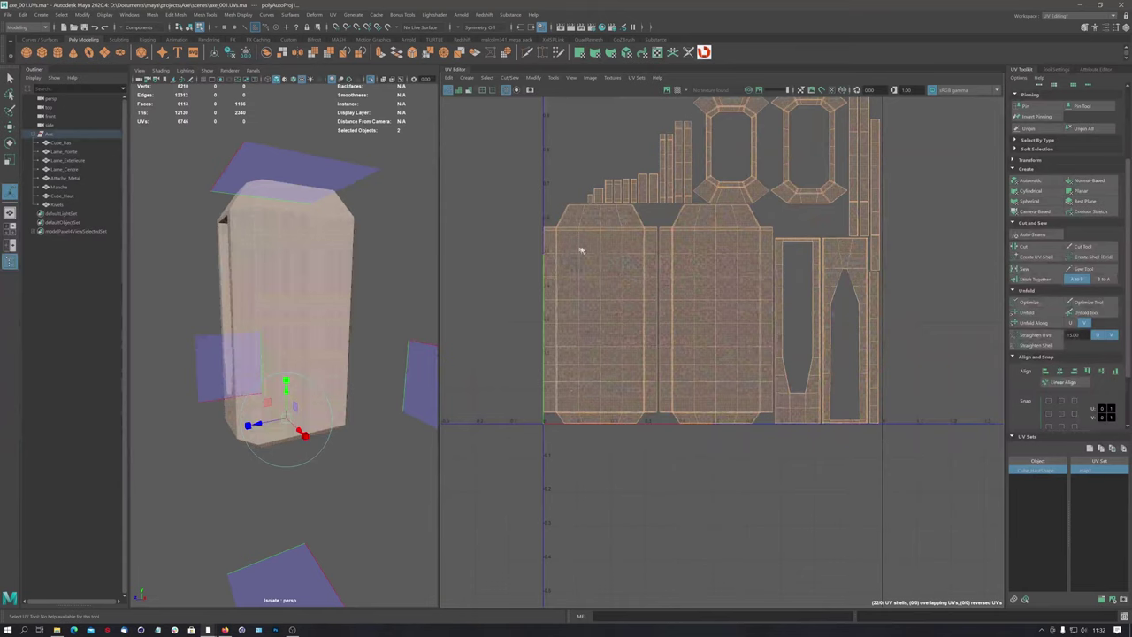
key(f)
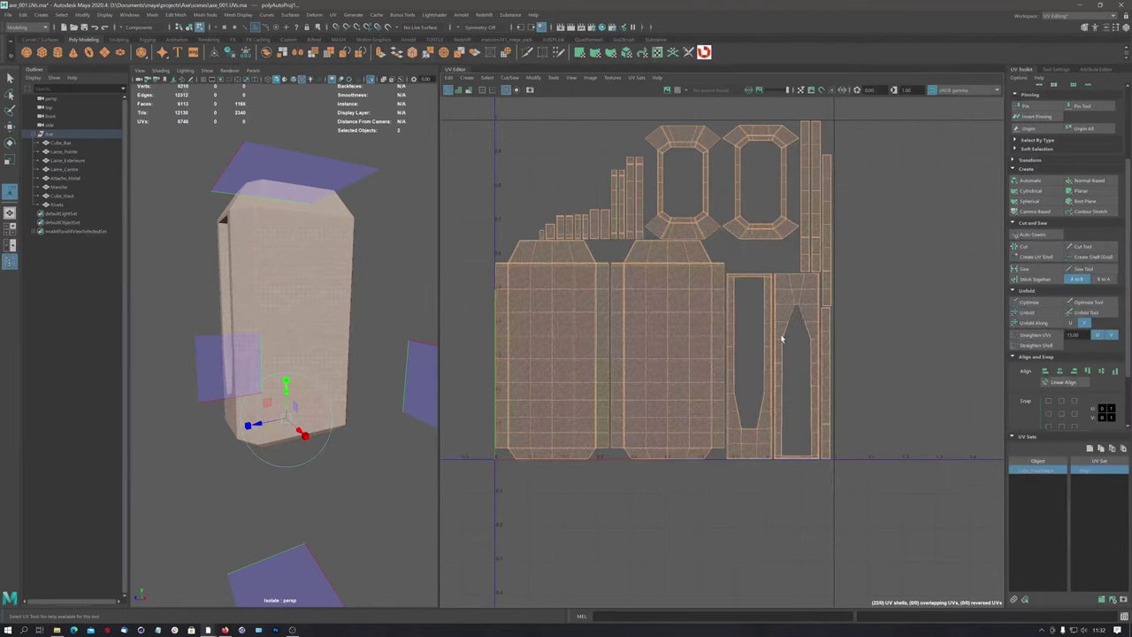
alt+right_drag(805, 308, 559, 303)
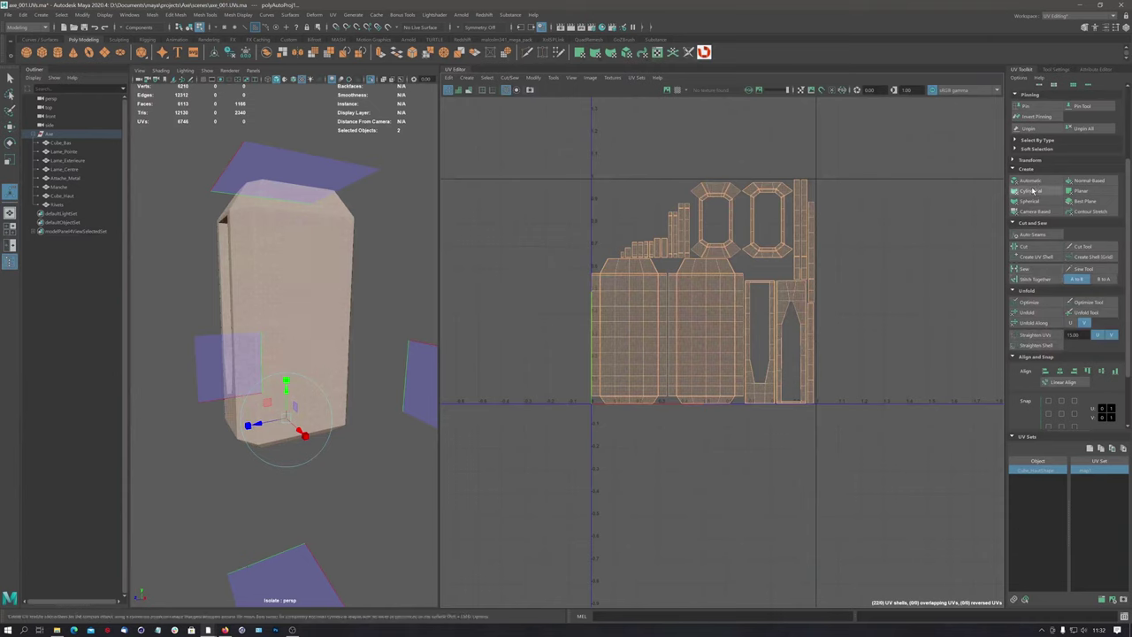
Apply a Cylindrical projection to Cube_Haut, reapply it and adjust the sweep handle
click(1031, 191)
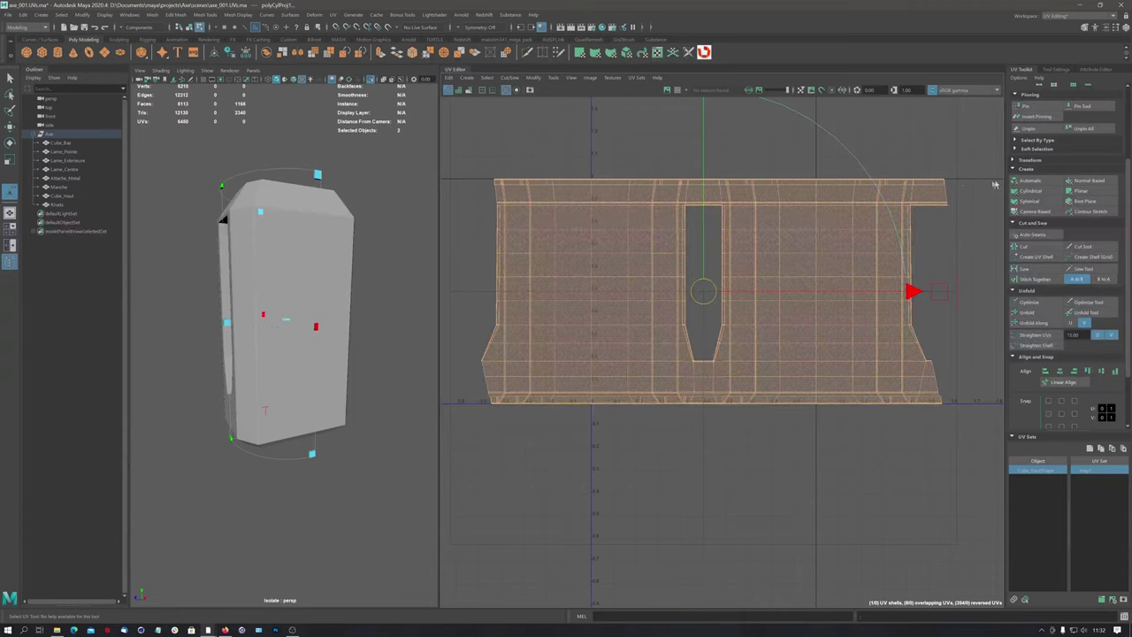
alt+right_drag(624, 245, 465, 261)
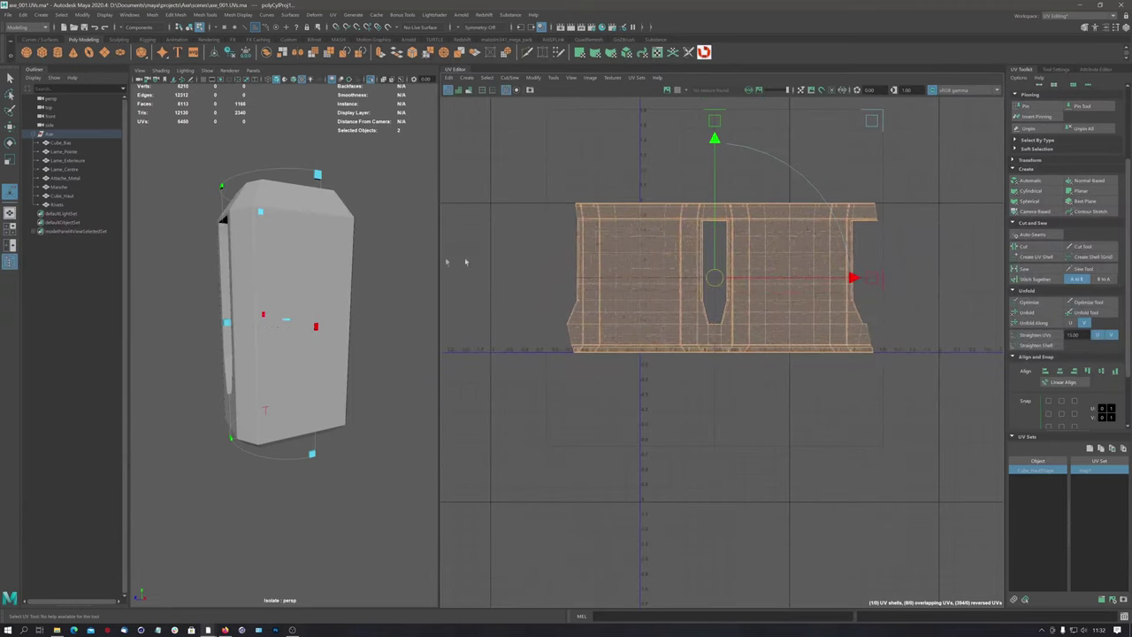
click(261, 176)
click(271, 240)
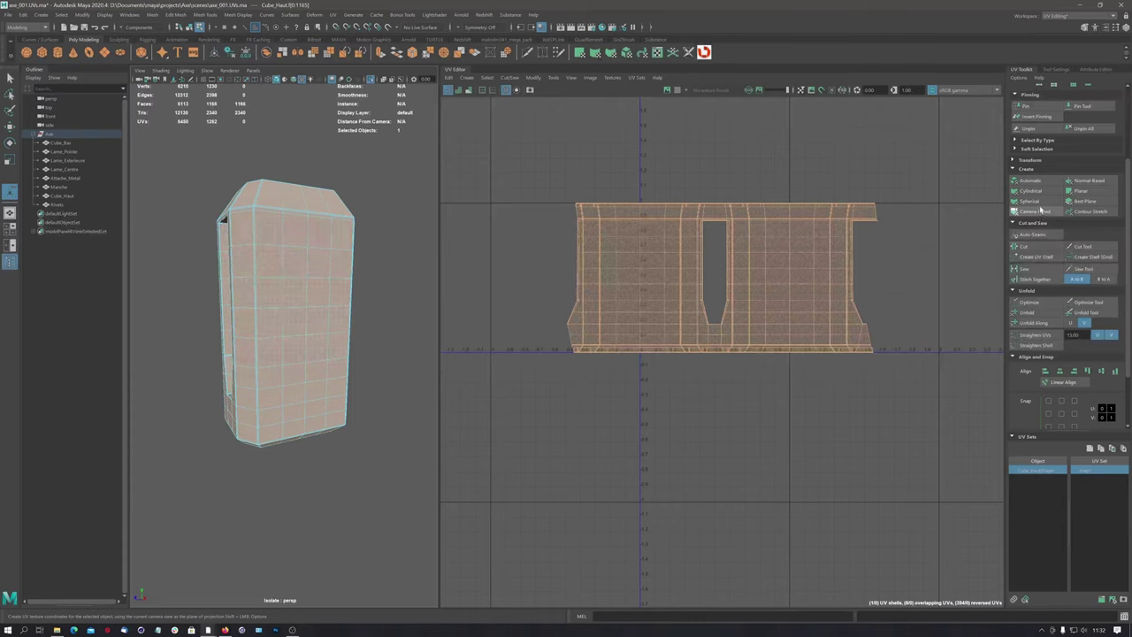
click(1031, 191)
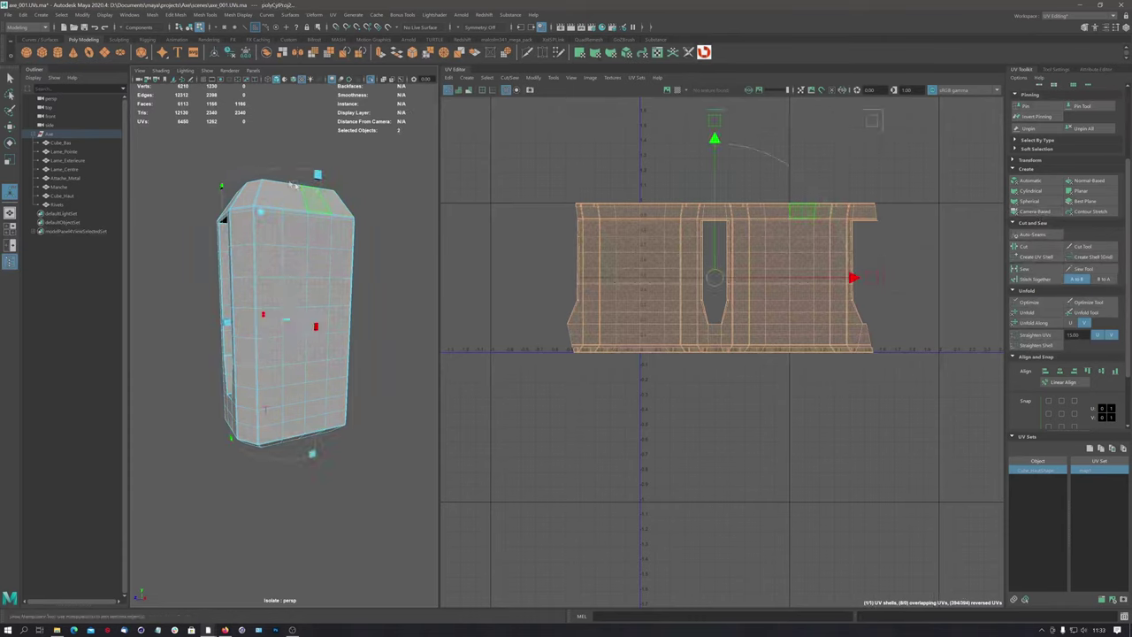
drag(318, 173, 214, 192)
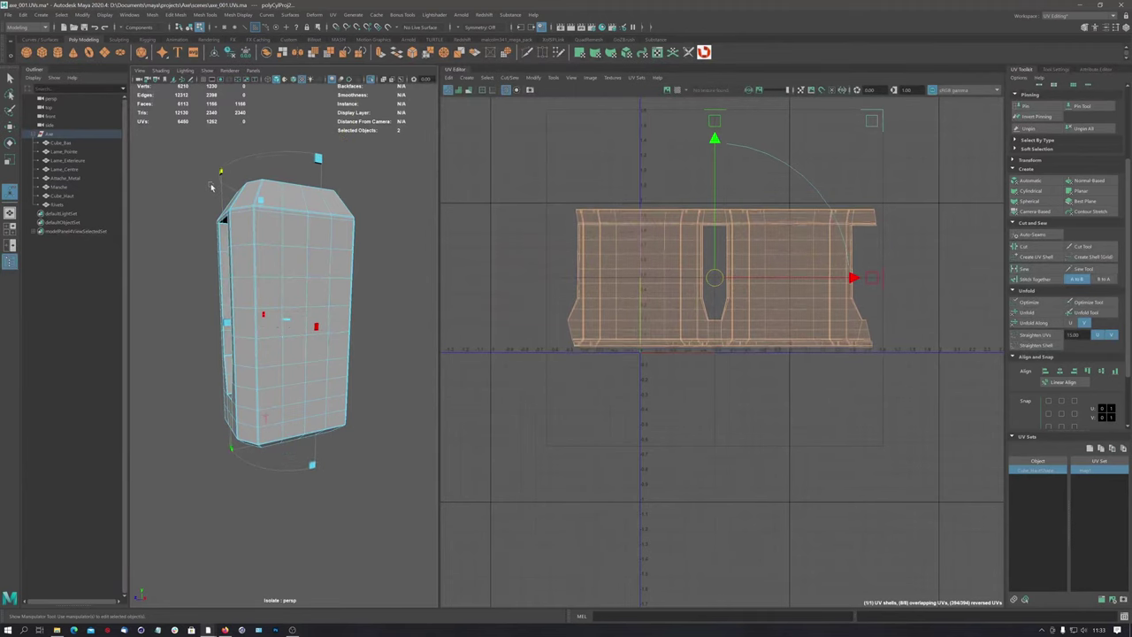
Select the whole Cube_Haut mesh and activate the rotate tool
click(272, 309)
alt+drag(272, 309, 326, 333)
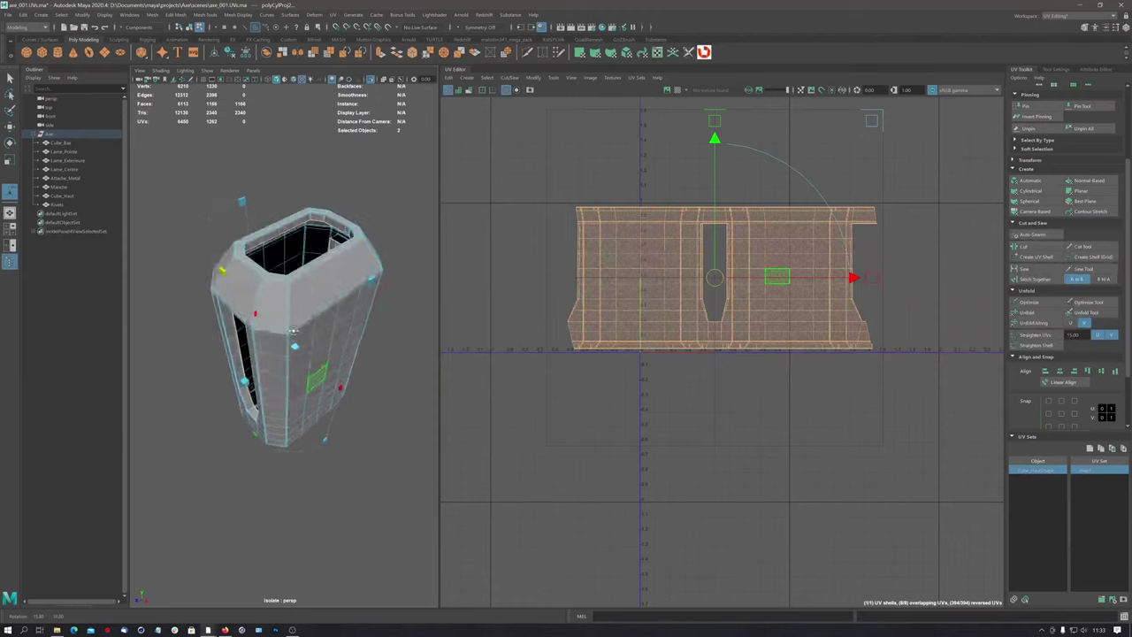
click(239, 214)
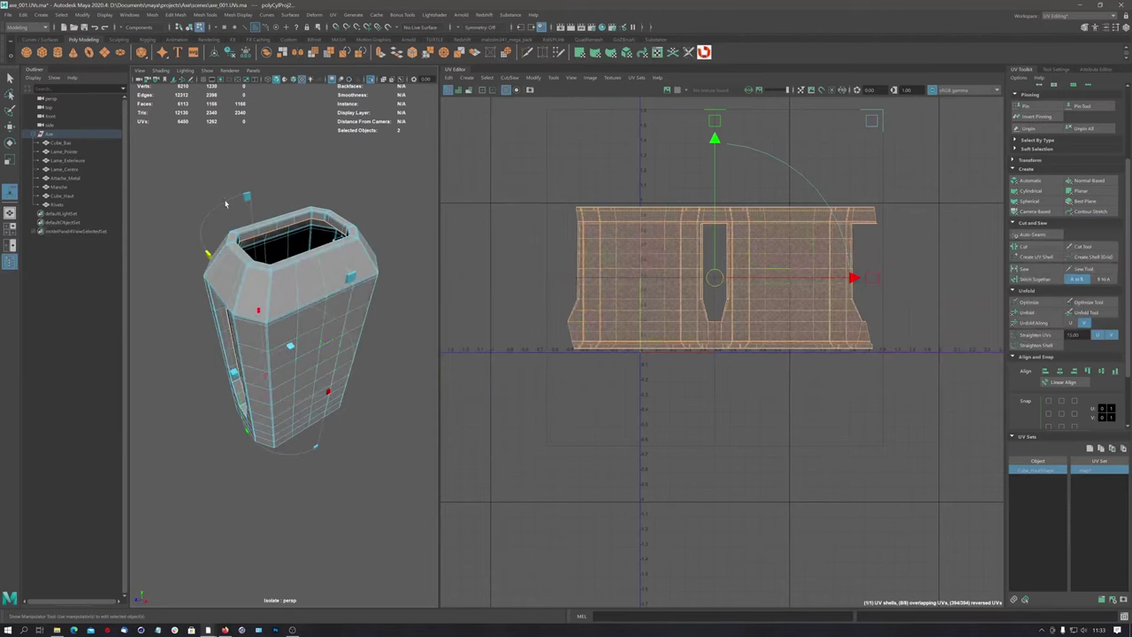
double_click(268, 260)
key(e)
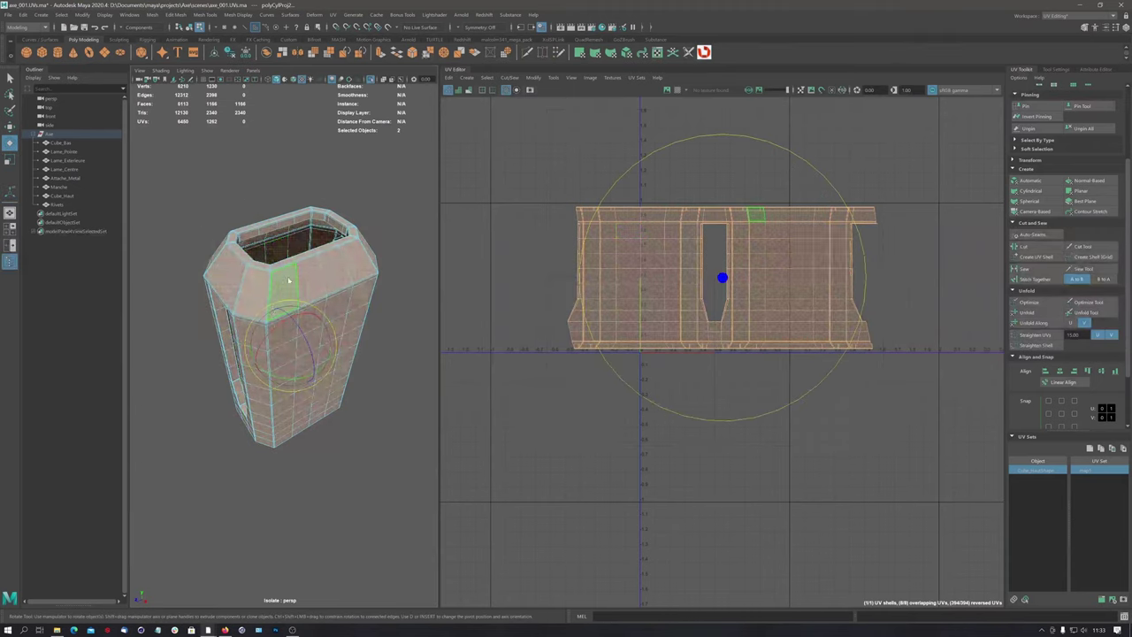
Switch to UV mode, reapply the Cylindrical projection and undo a bad shell rotation
right_click(289, 280)
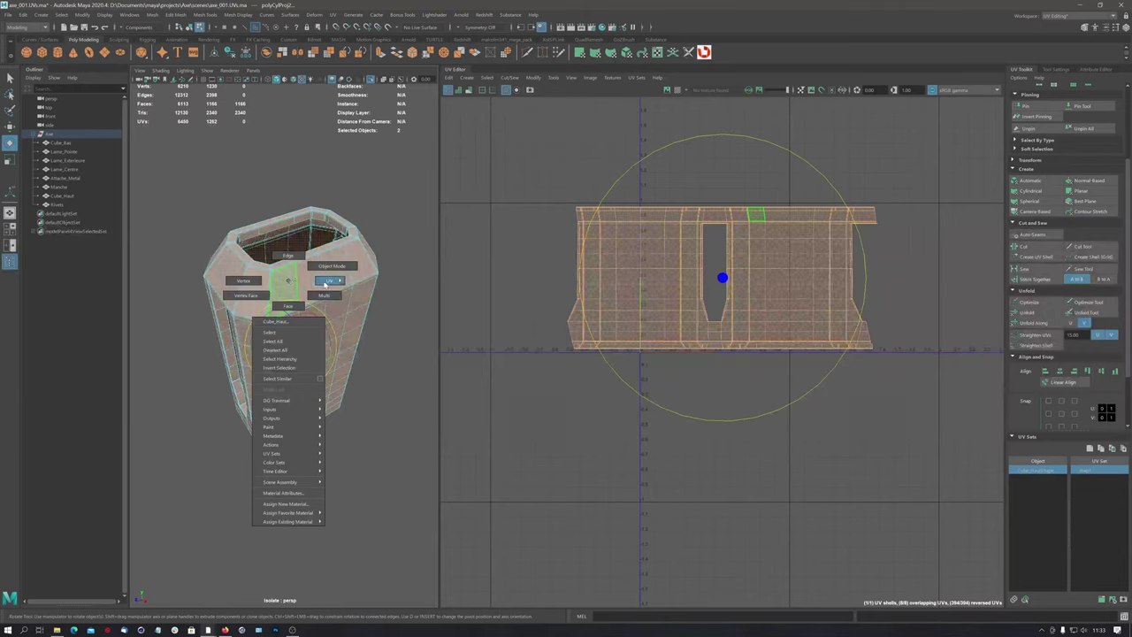
mouse_move(288, 280)
right_down()
mouse_move(324, 283)
mouse_move(324, 306)
right_up()
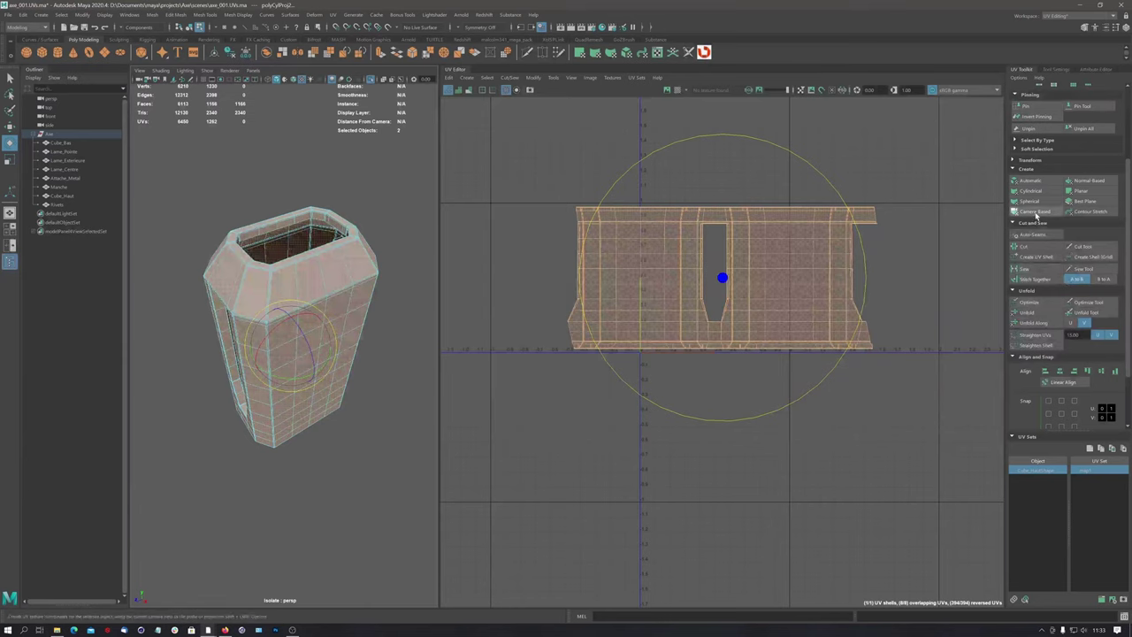
click(1030, 191)
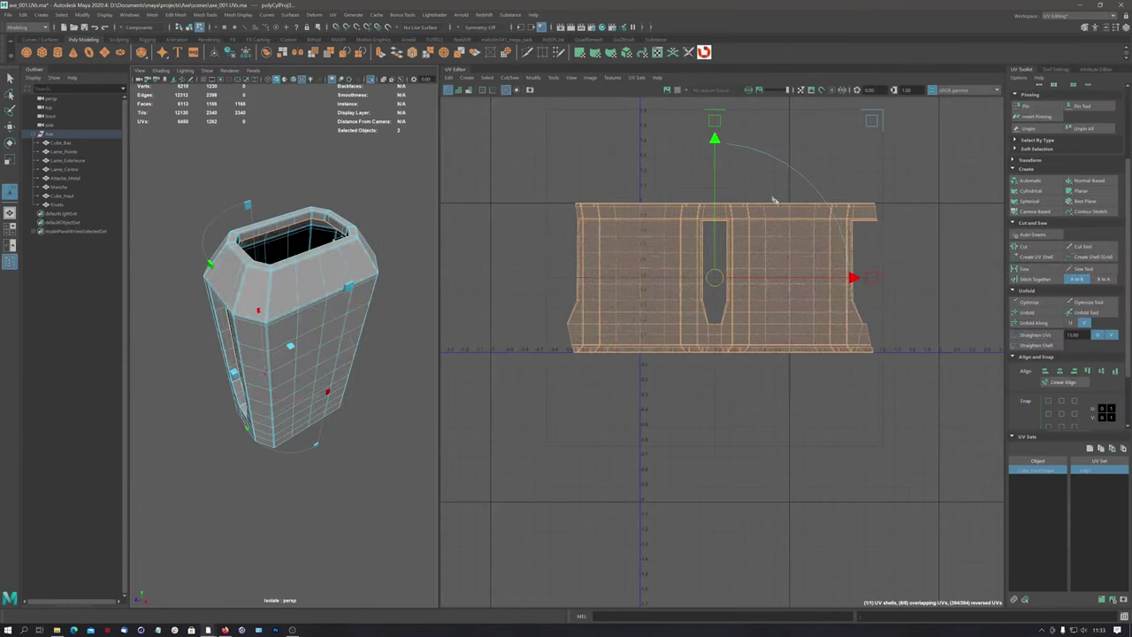
drag(767, 156, 766, 164)
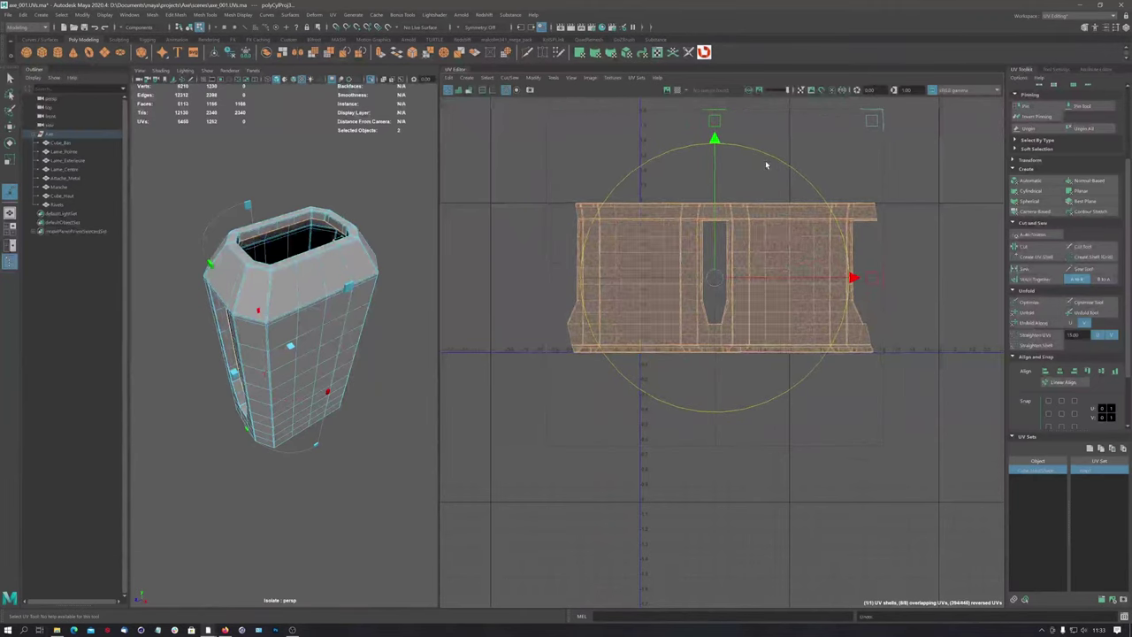
drag(881, 116, 851, 128)
drag(791, 168, 781, 161)
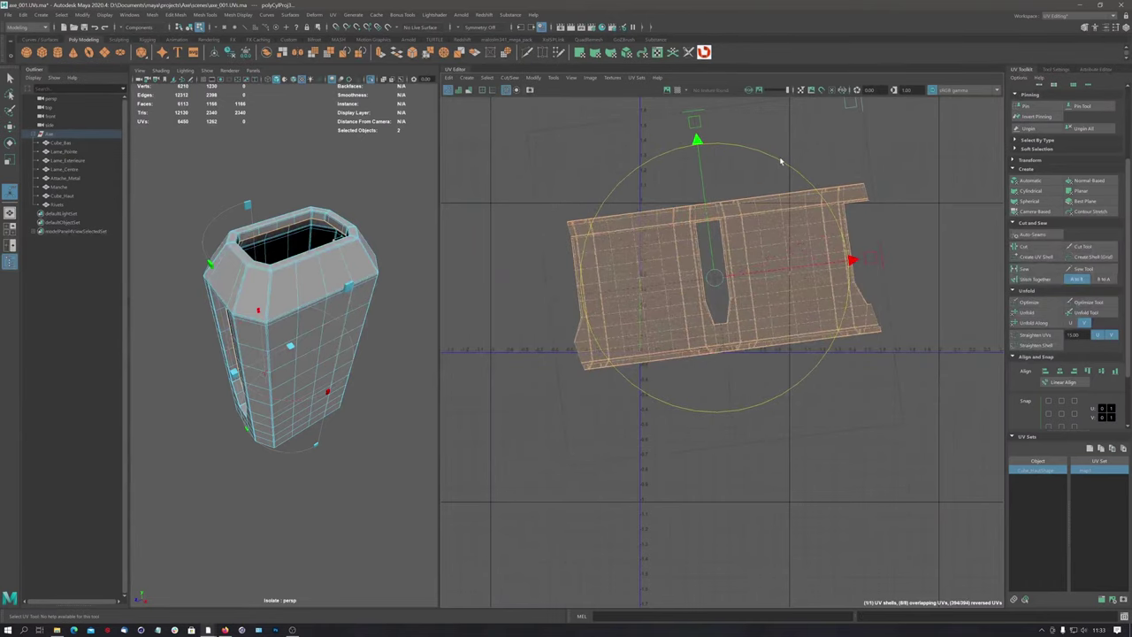
key(ctrl+z)
Adjust the projection handles until the band is a straight rectangle with two slots
mouse_move(249, 207)
mouse_down()
mouse_move(230, 214)
mouse_move(237, 228)
mouse_up()
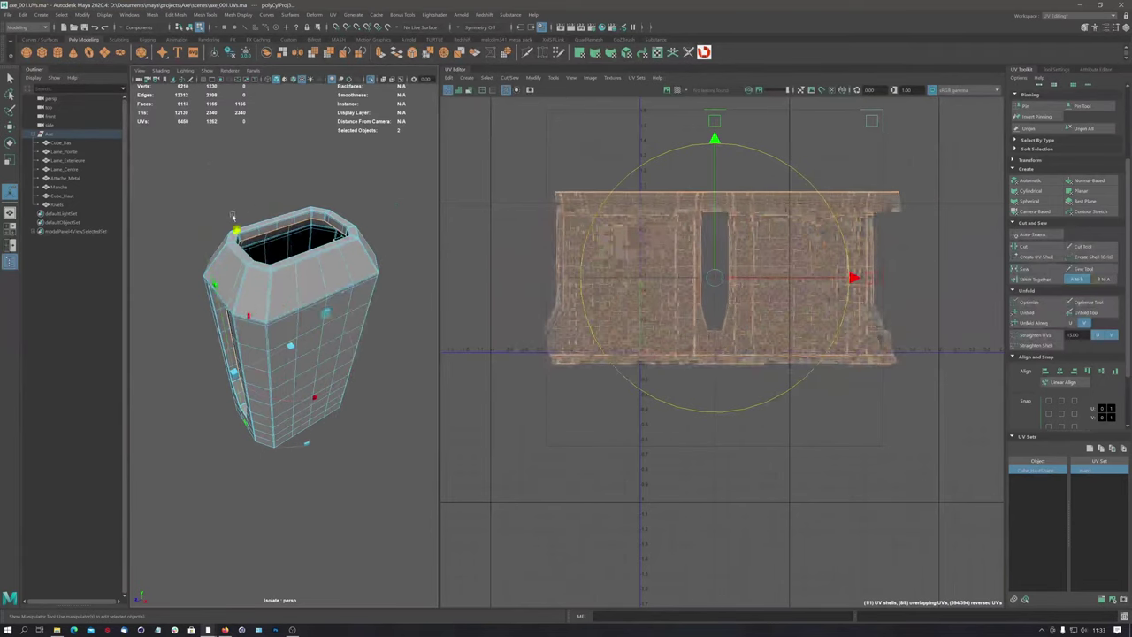
drag(290, 345, 288, 348)
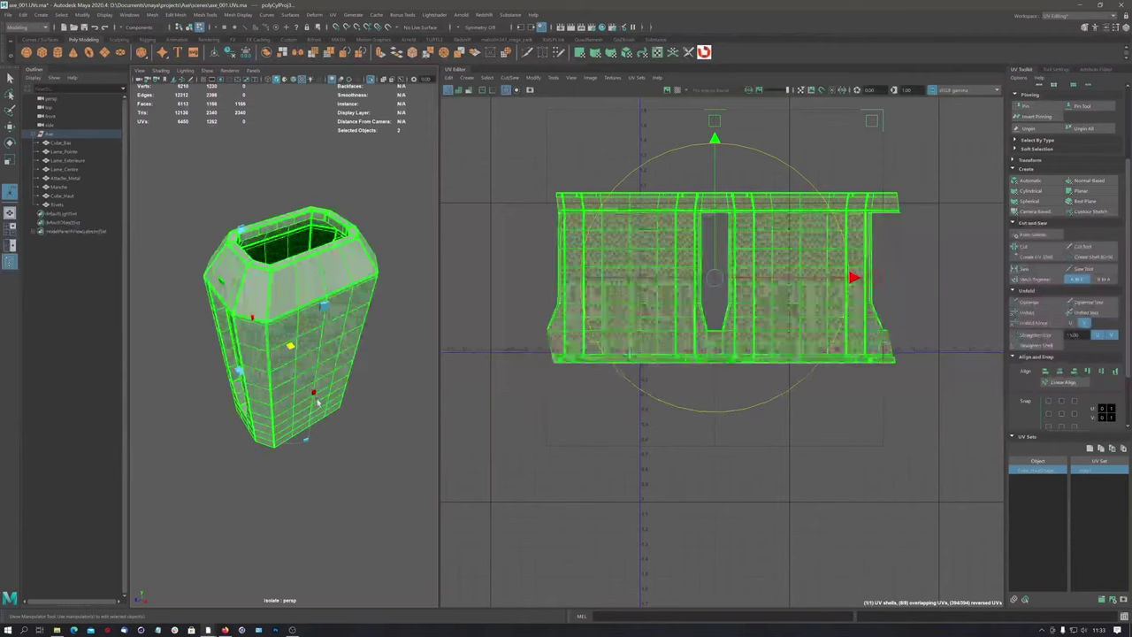
mouse_move(287, 348)
mouse_down()
mouse_move(352, 378)
mouse_move(238, 371)
mouse_move(266, 383)
mouse_up()
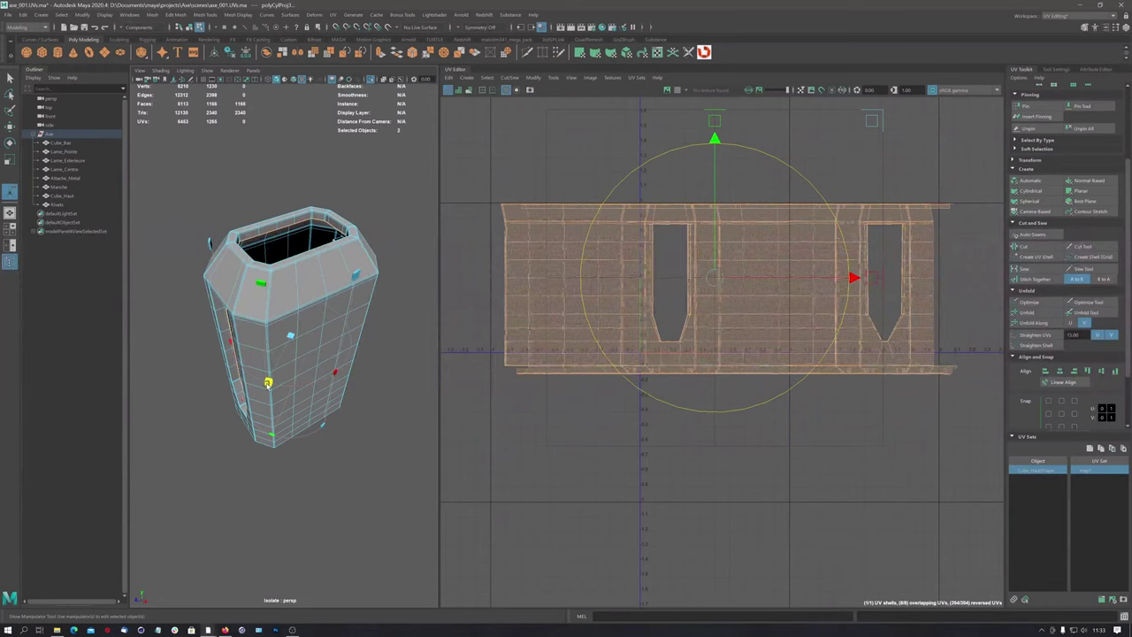
drag(266, 382, 316, 380)
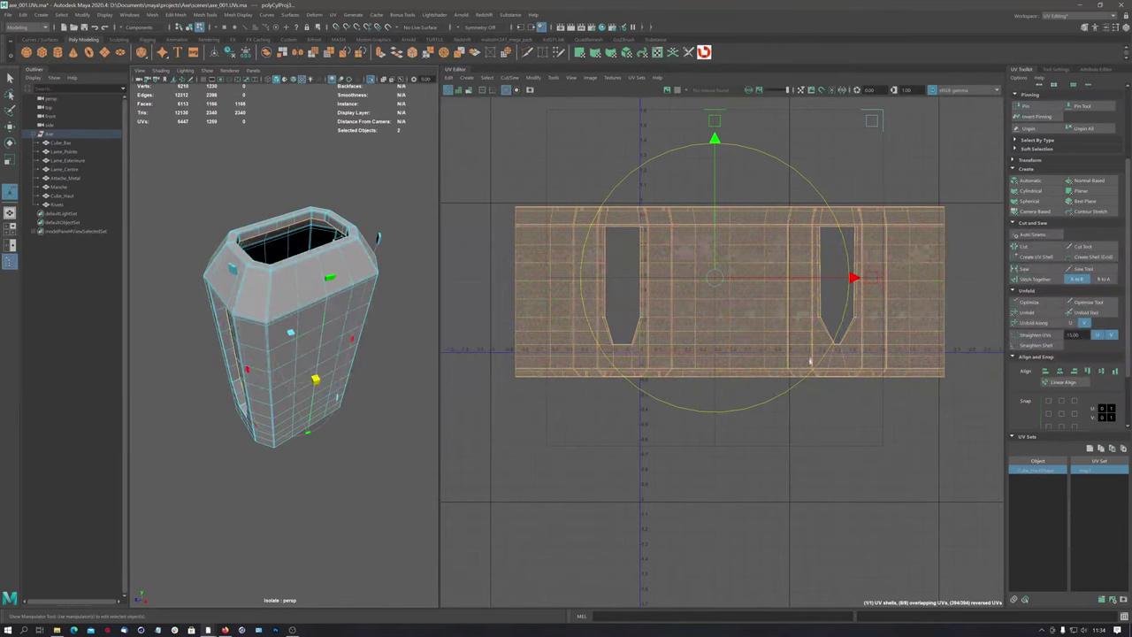
scroll(800, 301, down, 2)
alt+middle_drag(743, 312, 661, 278)
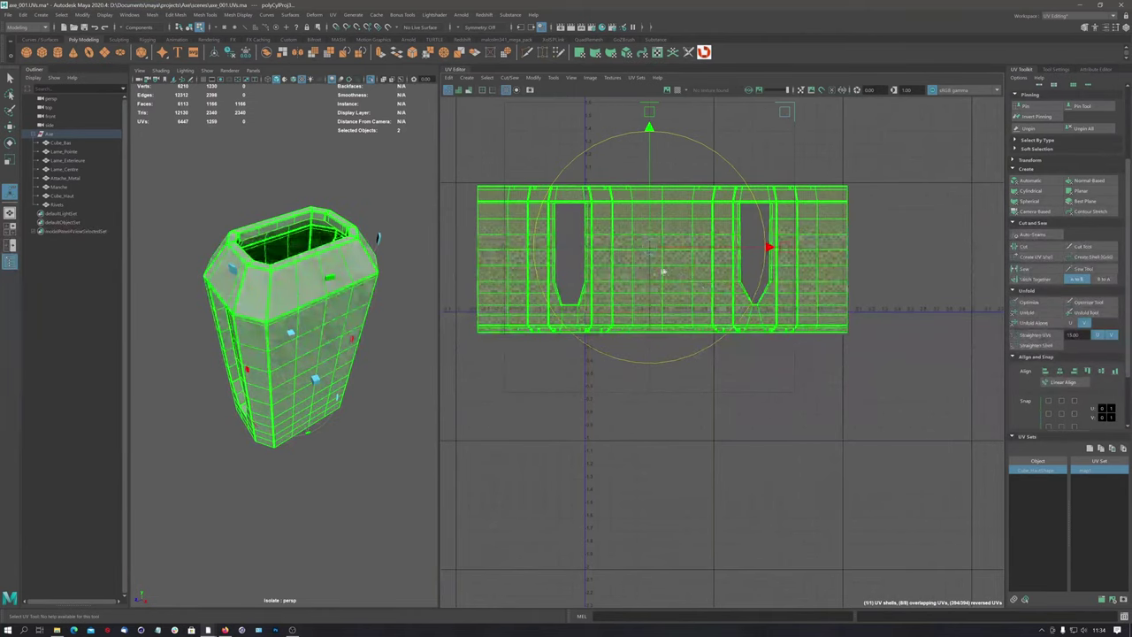
Dim the UV background image and show a checker texture on Cube_Haut, framing the box
click(508, 90)
click(678, 90)
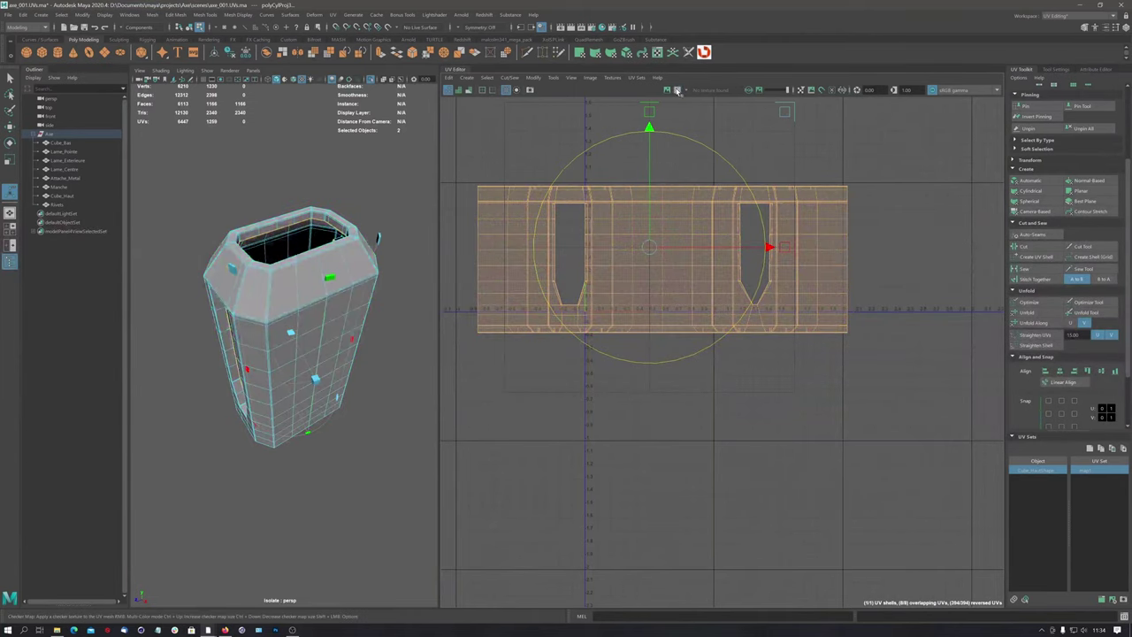
alt+drag(265, 336, 292, 327)
scroll(283, 336, up, 2)
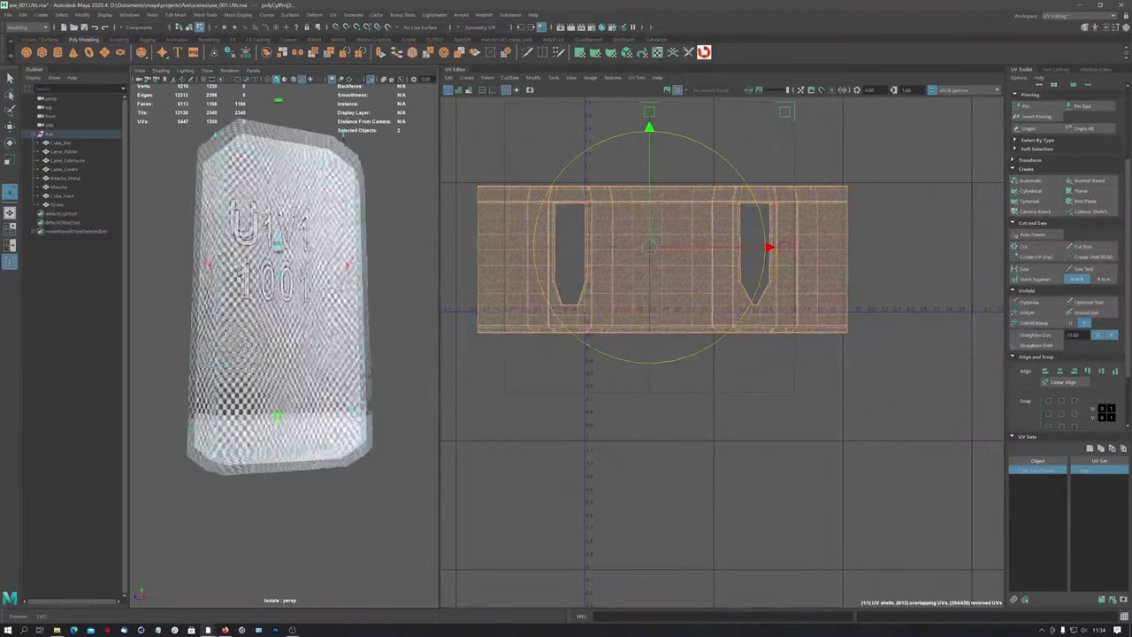
scroll(283, 337, up, 4)
scroll(283, 336, up, 3)
scroll(267, 329, up, 1)
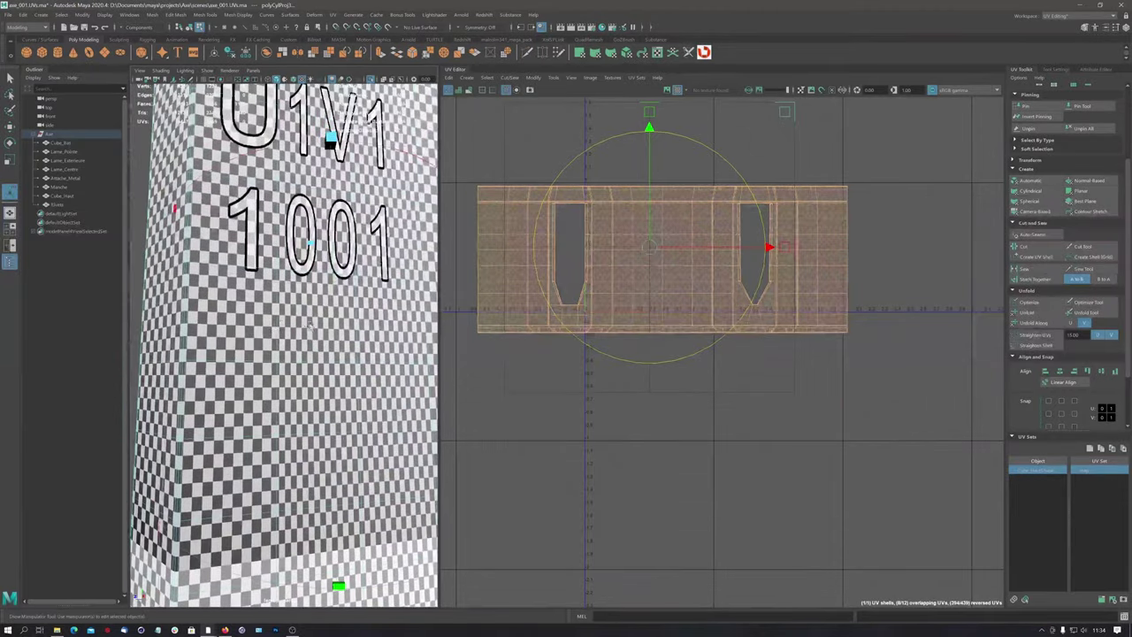
scroll(310, 324, down, 3)
alt+drag(311, 324, 371, 312)
key(f)
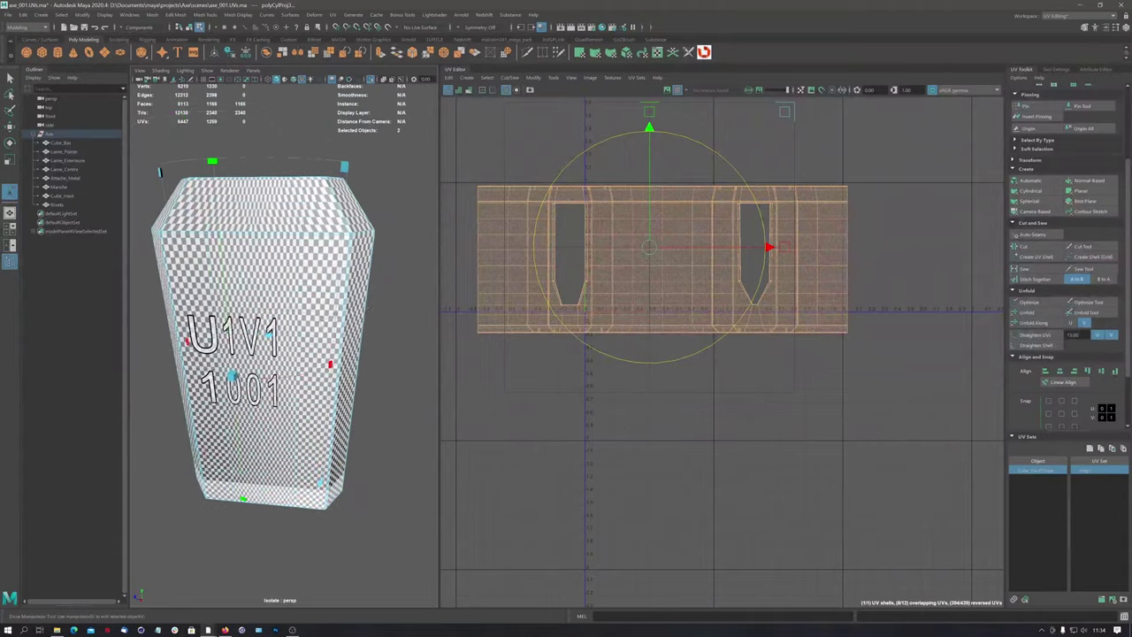
Scale the UV shell down, then stretch it wider along U to even the checker
mouse_move(794, 117)
mouse_down()
mouse_move(772, 184)
mouse_move(702, 162)
mouse_move(637, 204)
mouse_up()
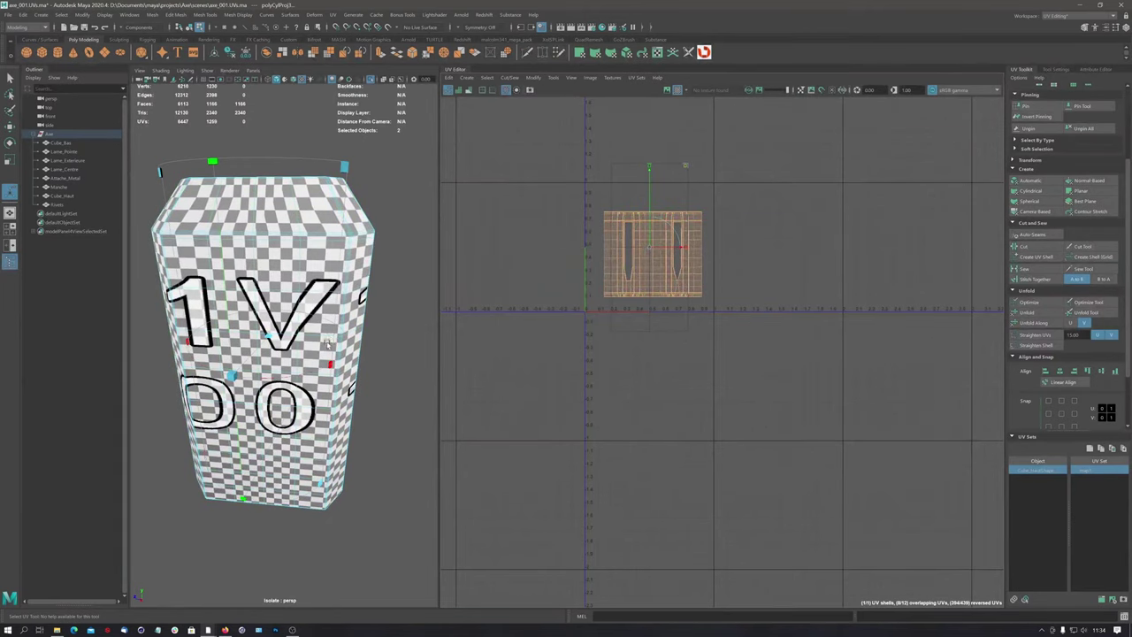
mouse_move(327, 343)
alt+mouse_down()
mouse_move(276, 386)
mouse_move(278, 356)
mouse_move(378, 299)
alt+mouse_up()
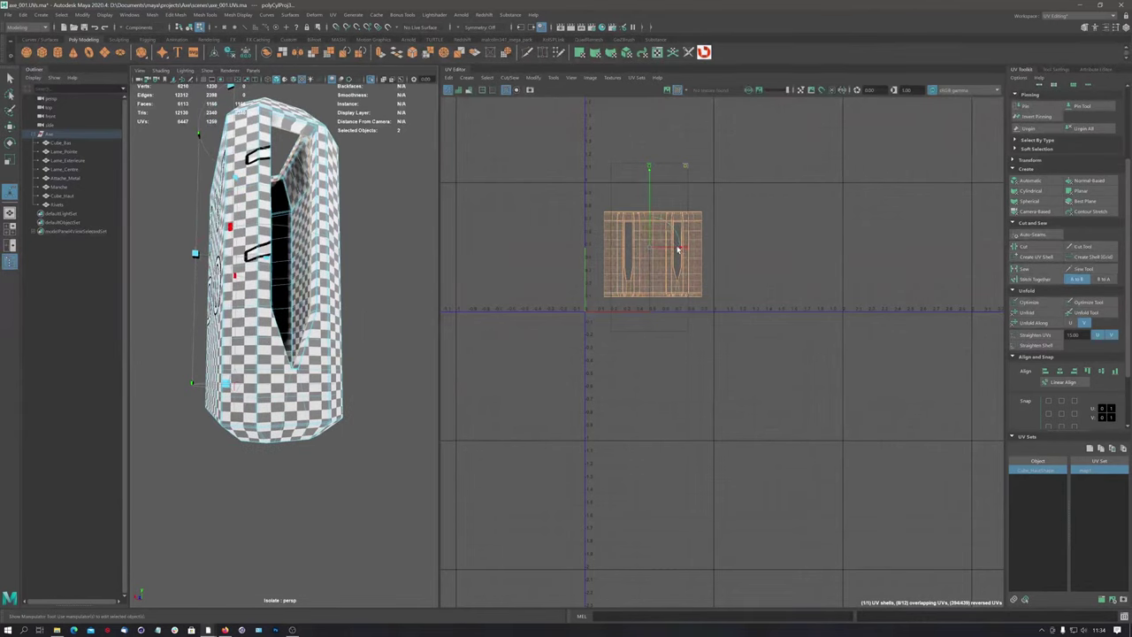
drag(687, 167, 690, 169)
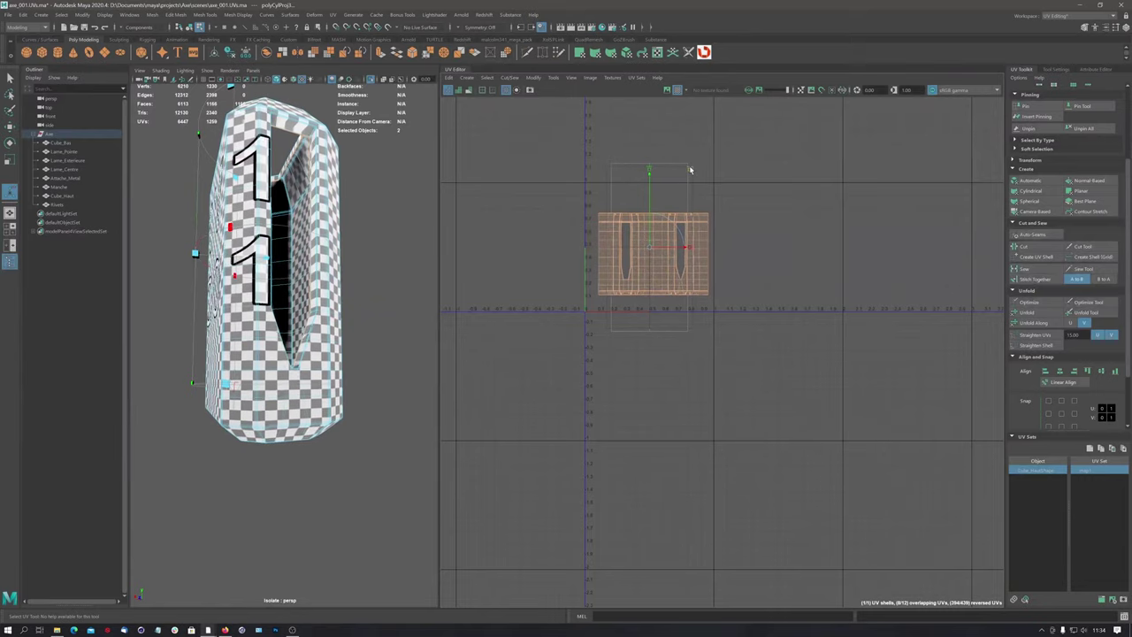
alt+drag(204, 91, 221, 102)
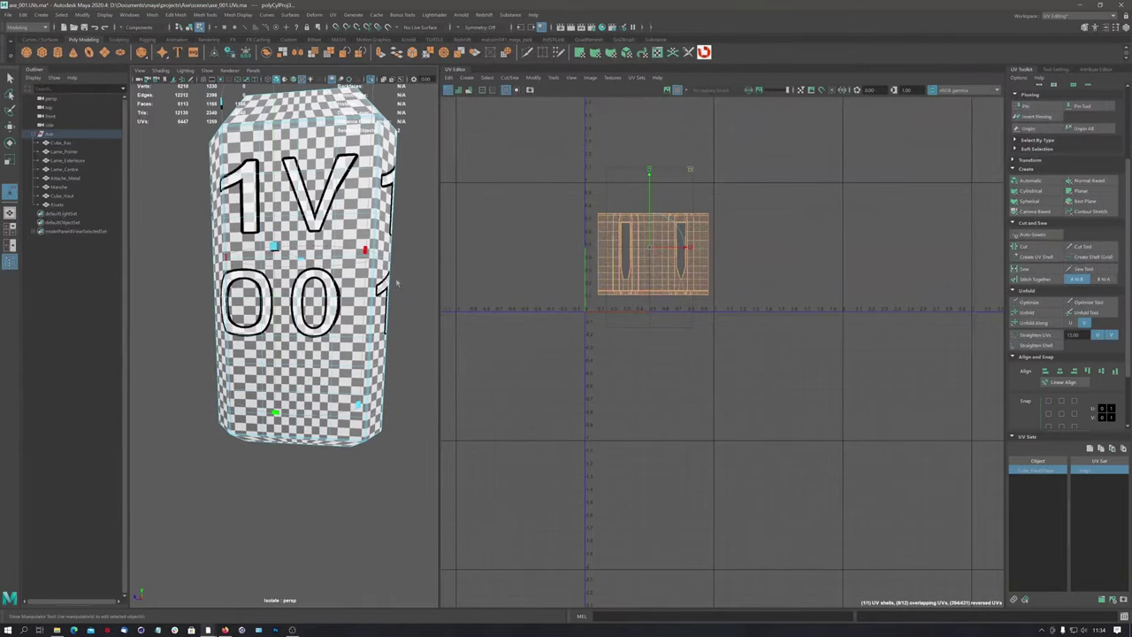
Select the whole Cube_Haut UV shell in the UV Editor
scroll(607, 214, up, 1)
scroll(619, 221, up, 1)
scroll(632, 228, up, 1)
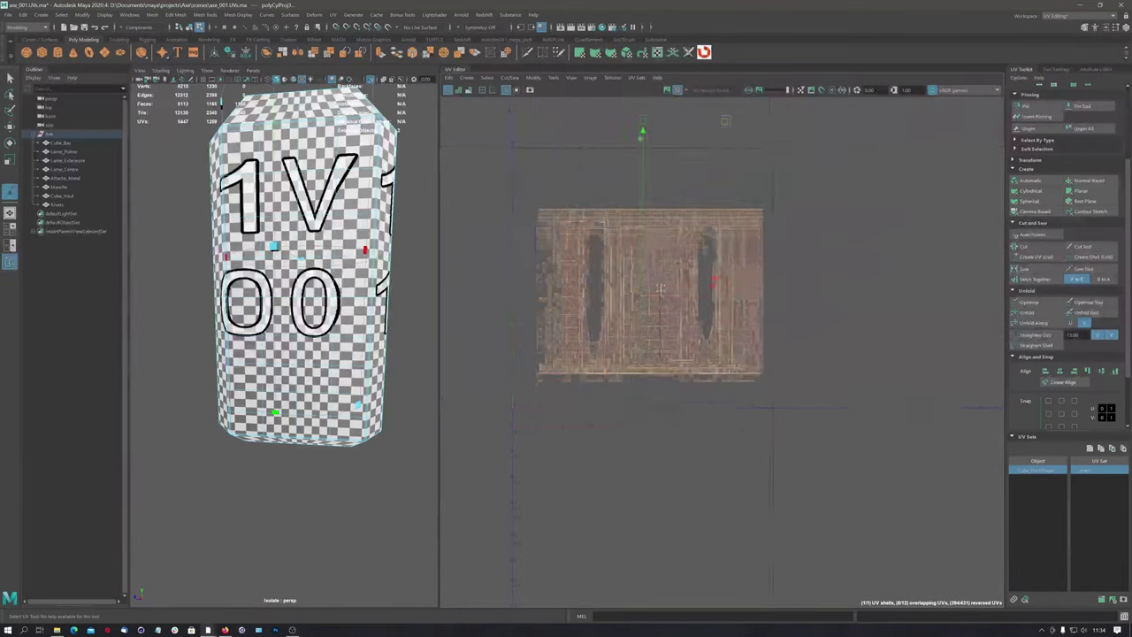
scroll(648, 236, up, 1)
scroll(648, 236, up, 1)
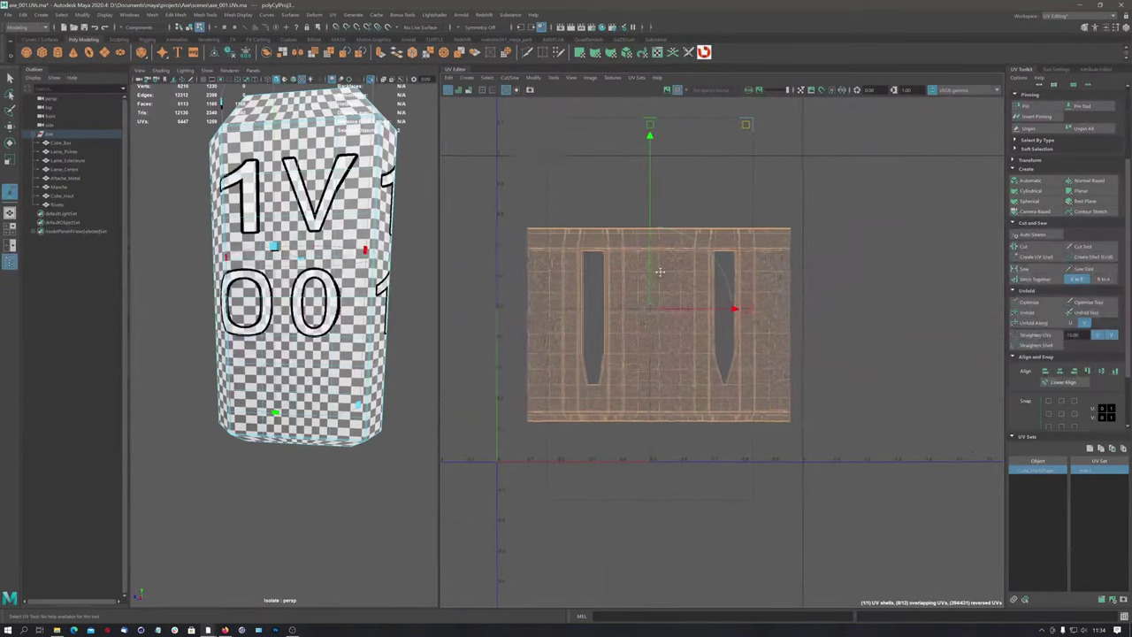
click(747, 314)
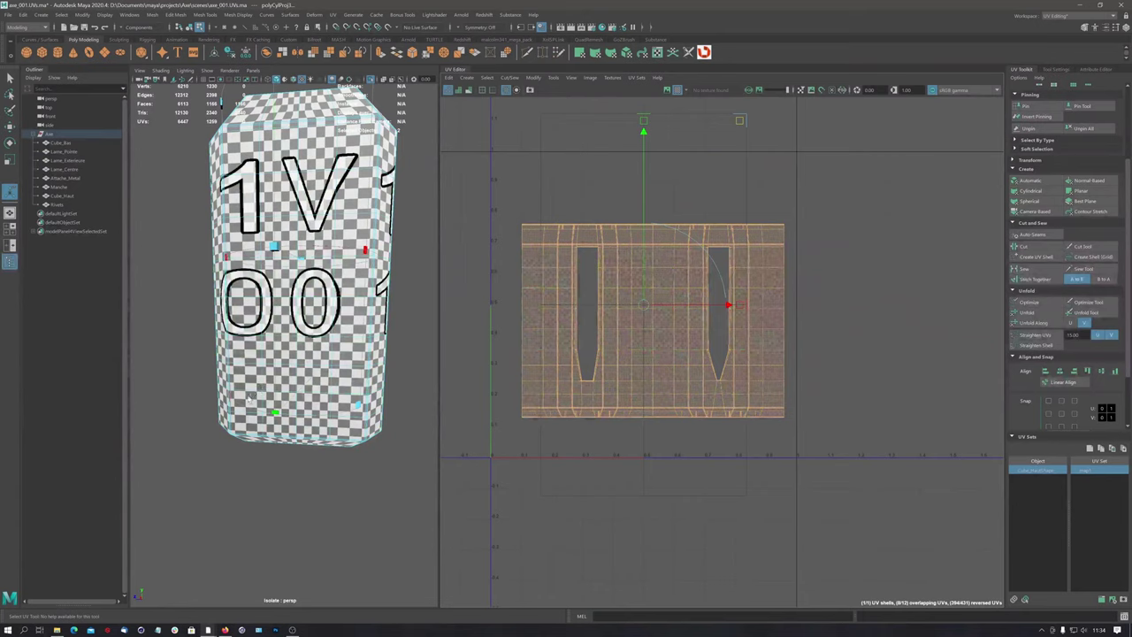
click(327, 325)
click(518, 194)
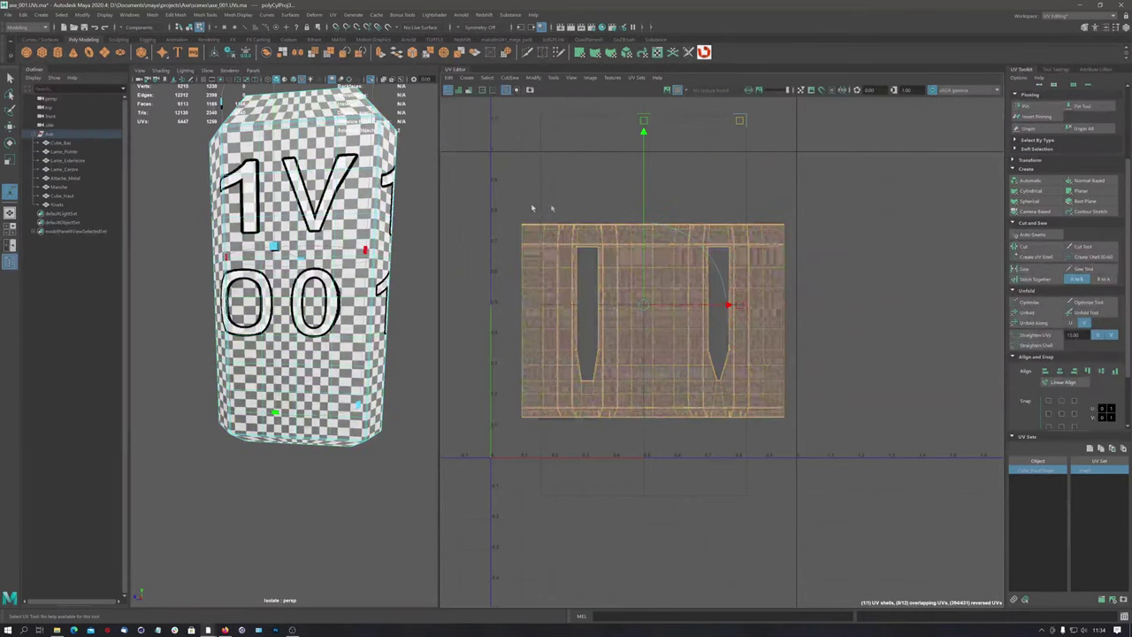
click(607, 402)
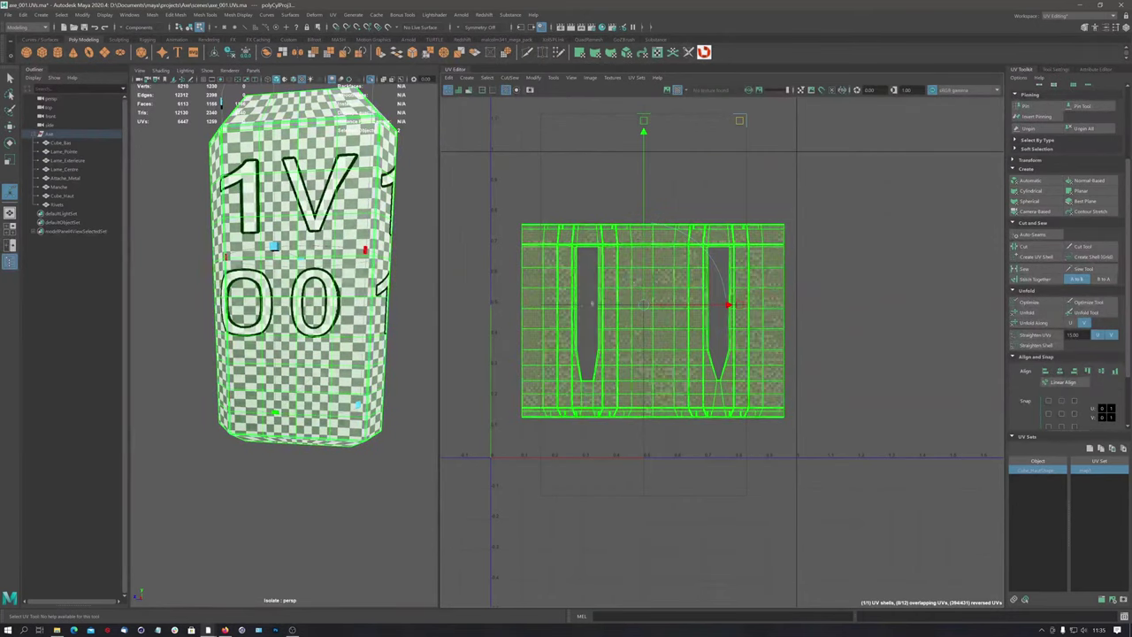
Reselect the shell as all its UVs and return to the Select tool with Q
scroll(624, 248, up, 2)
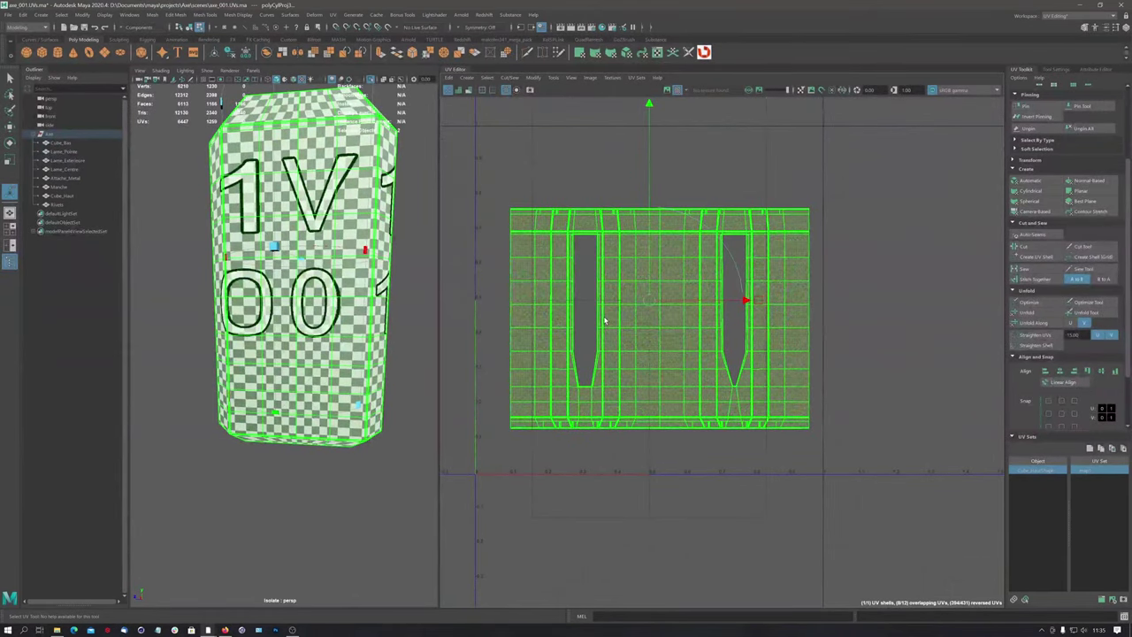
scroll(699, 239, up, 1)
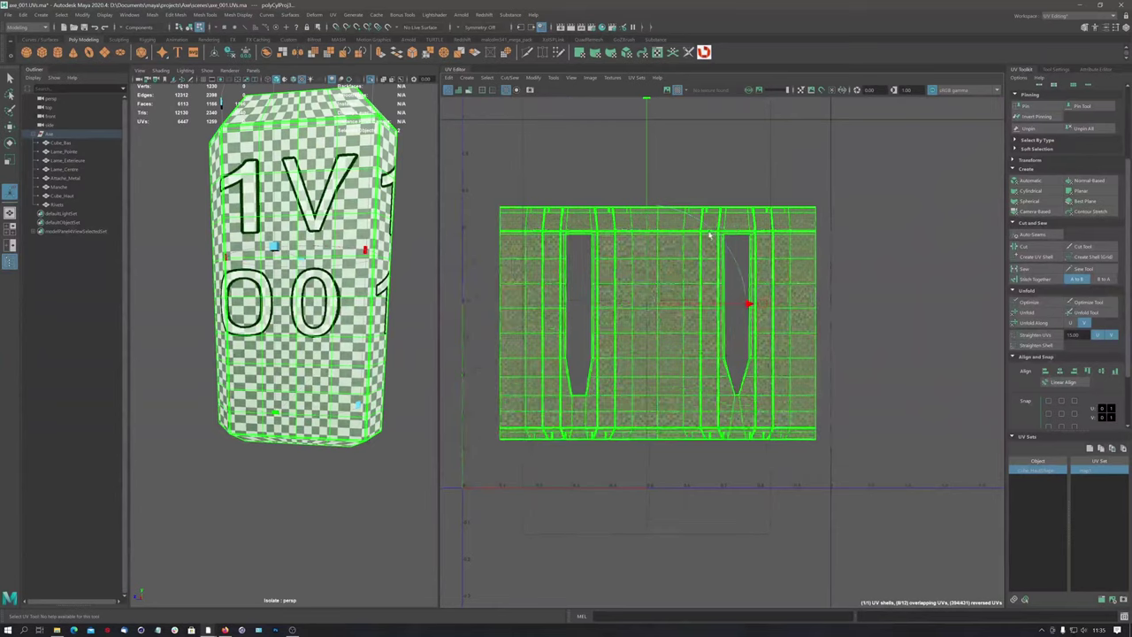
alt+middle_drag(708, 235, 720, 219)
click(505, 245)
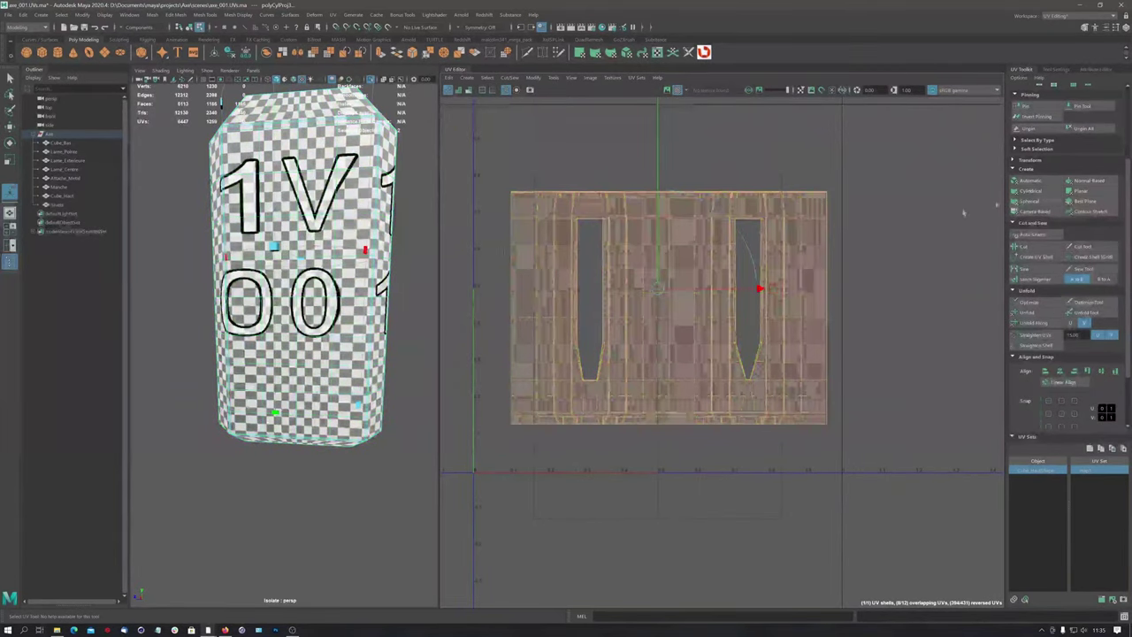
drag(1127, 168, 1123, 71)
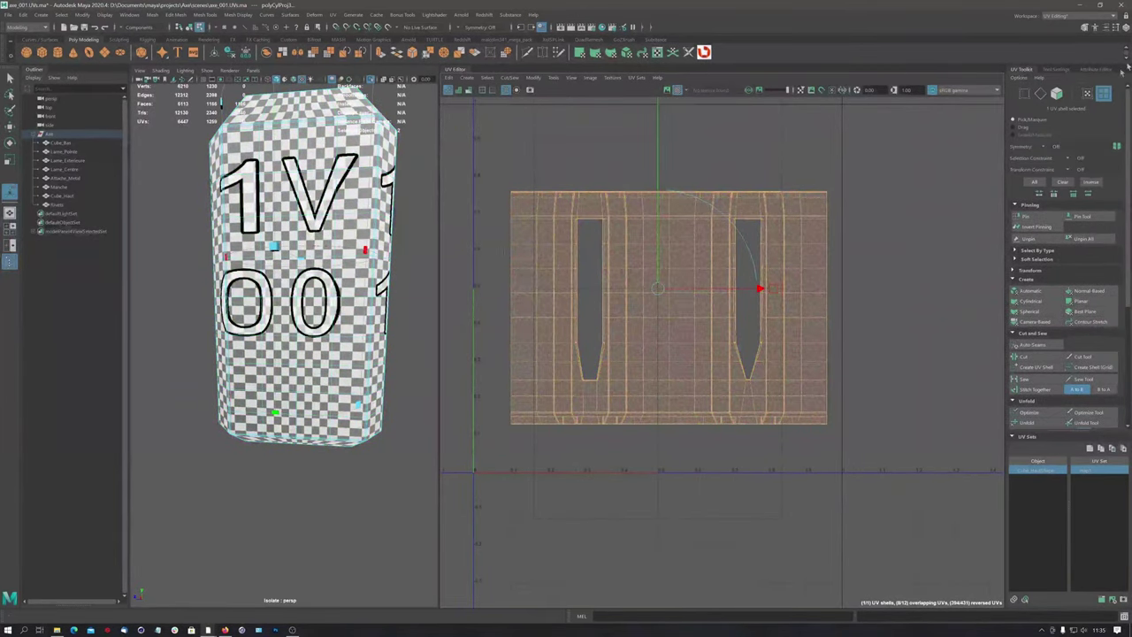
click(536, 199)
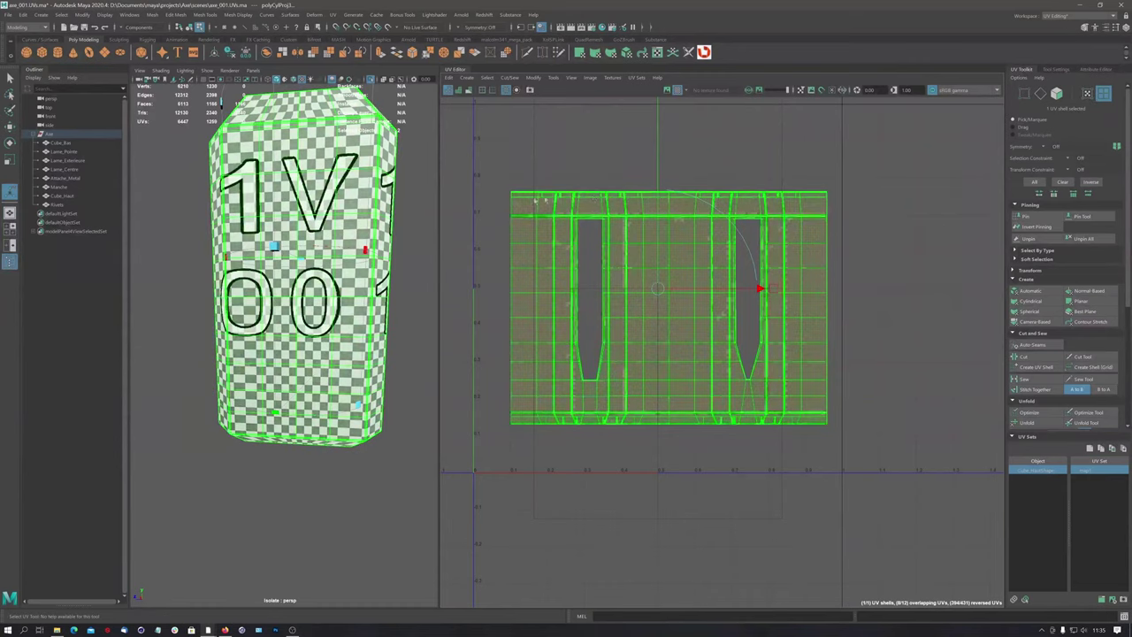
click(1087, 95)
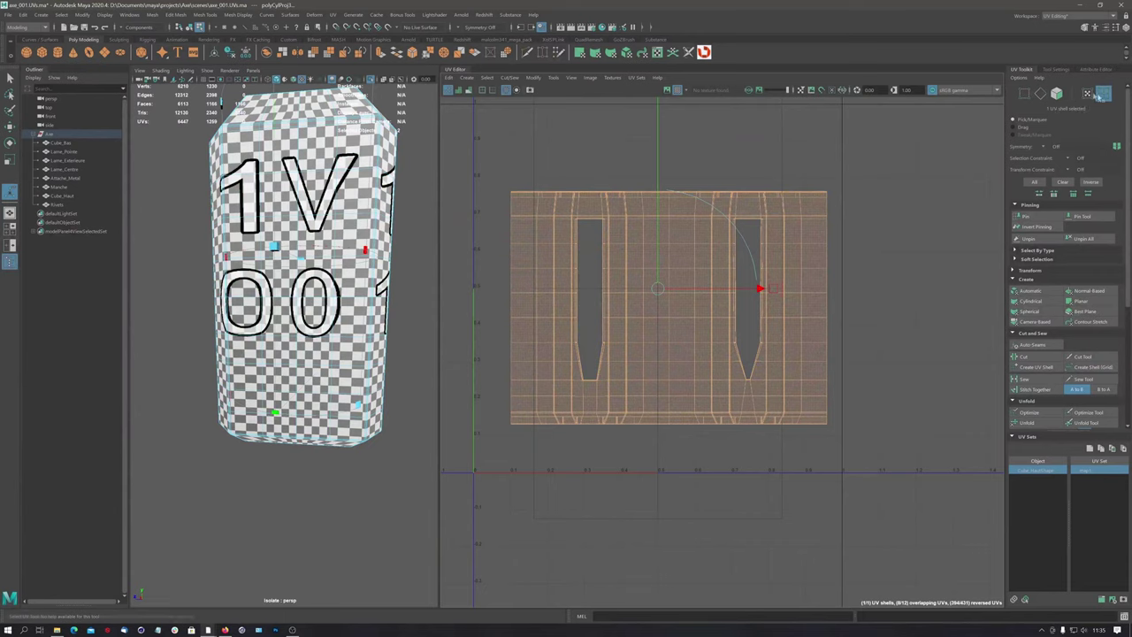
key(q)
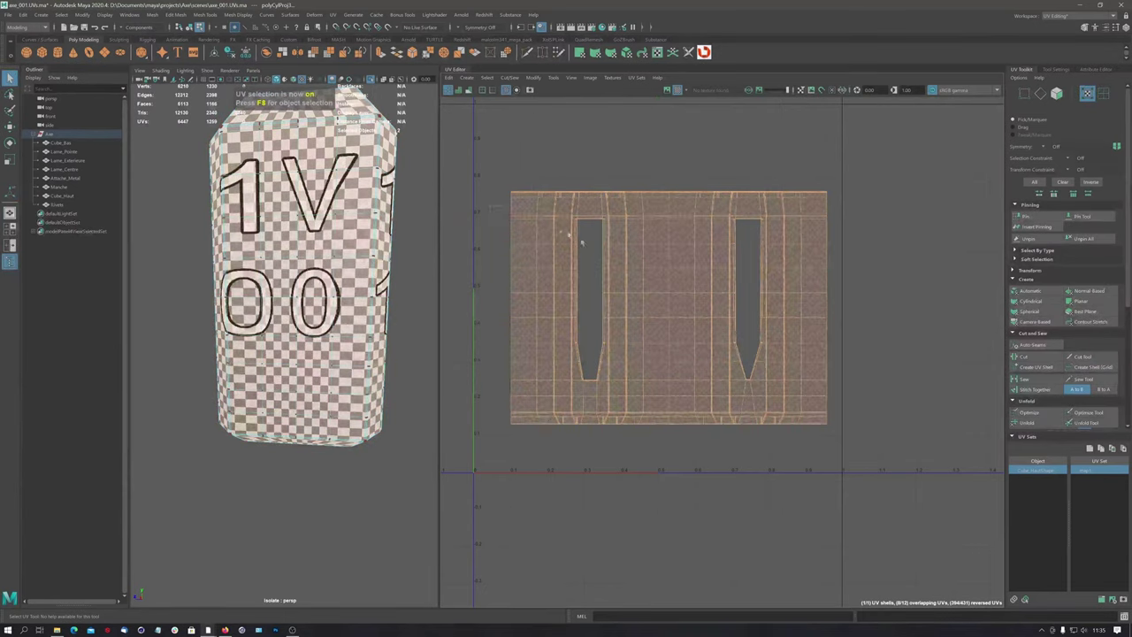
Grow the UV selection outward using Grow Selection from the marking menu
click(860, 400)
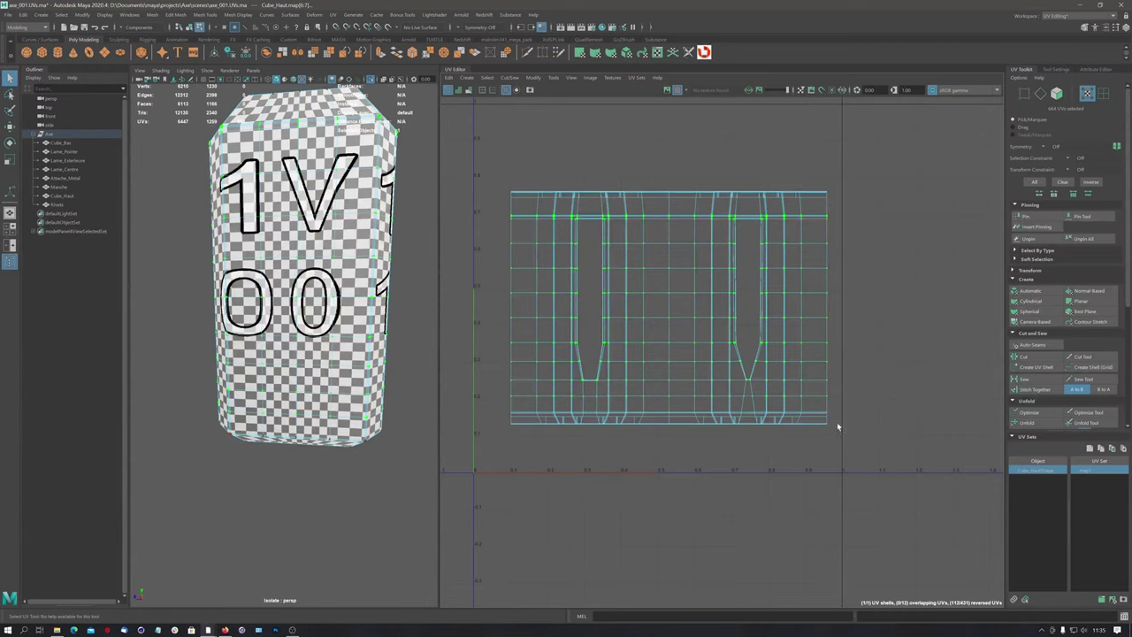
shift+right_click(681, 315)
shift+right_drag(680, 311, 740, 278)
Pin the grown UV selection, then switch to UV Shell selection
alt+drag(341, 422, 442, 353)
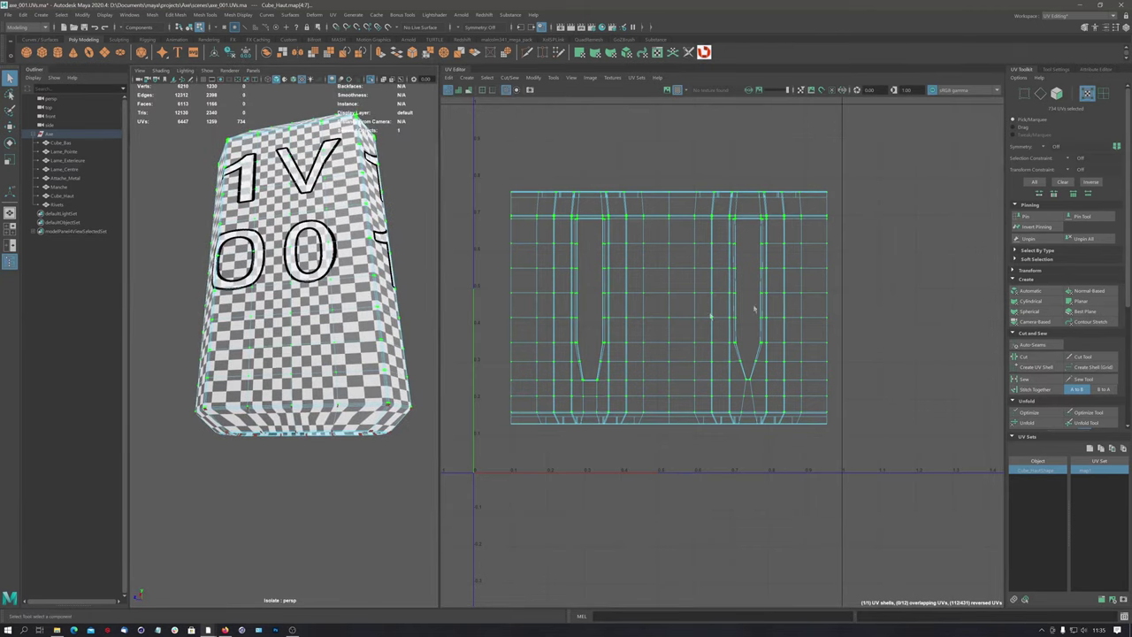
click(1033, 216)
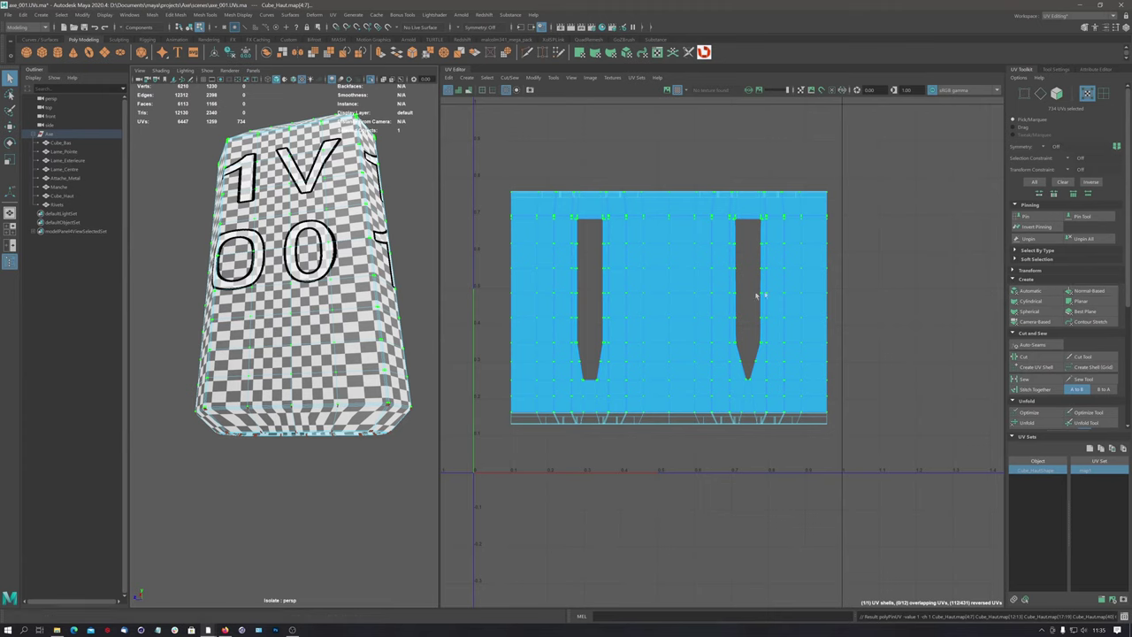
mouse_move(718, 293)
right_down()
mouse_move(752, 292)
mouse_move(678, 275)
right_up()
click(682, 278)
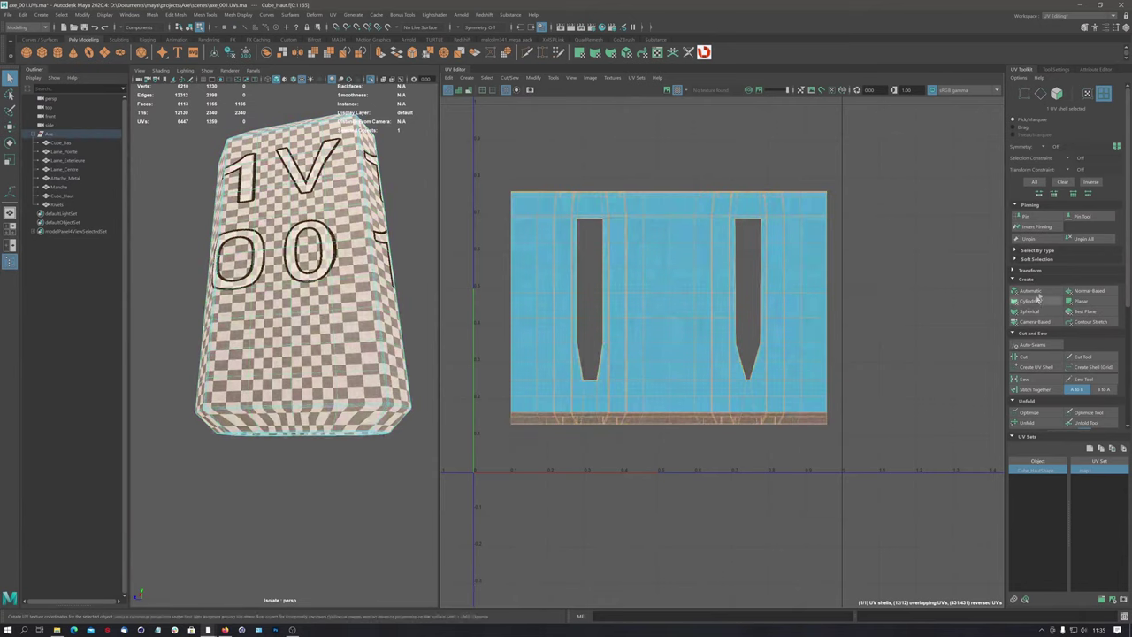
Optimize the shell and brush the spiky top border flat, undoing the bottom-border stroke
click(1029, 412)
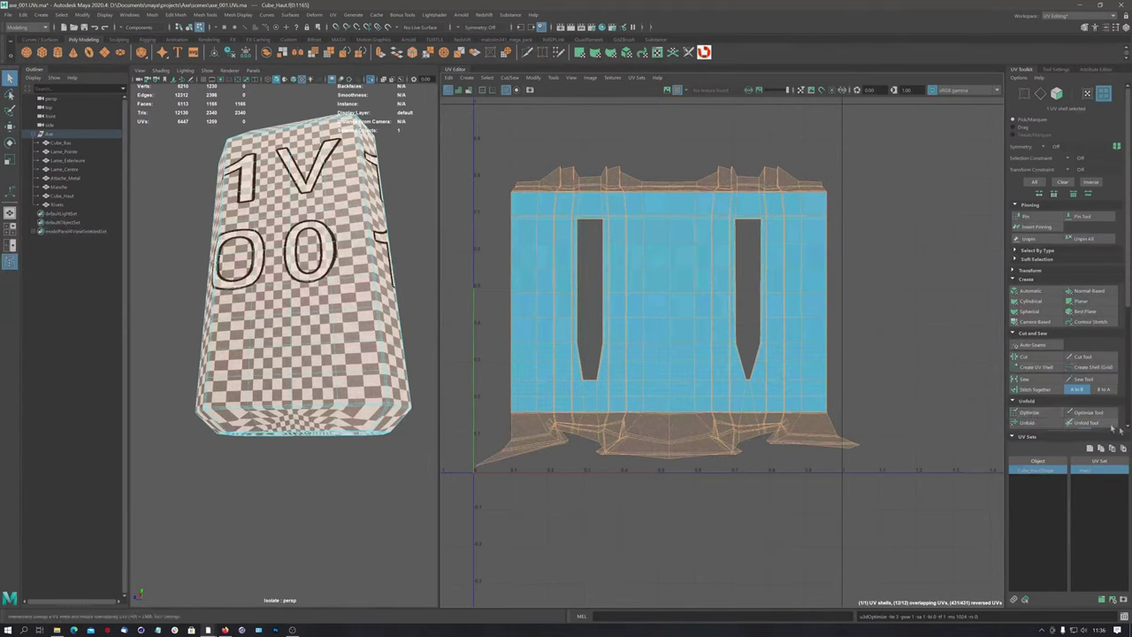
click(1086, 413)
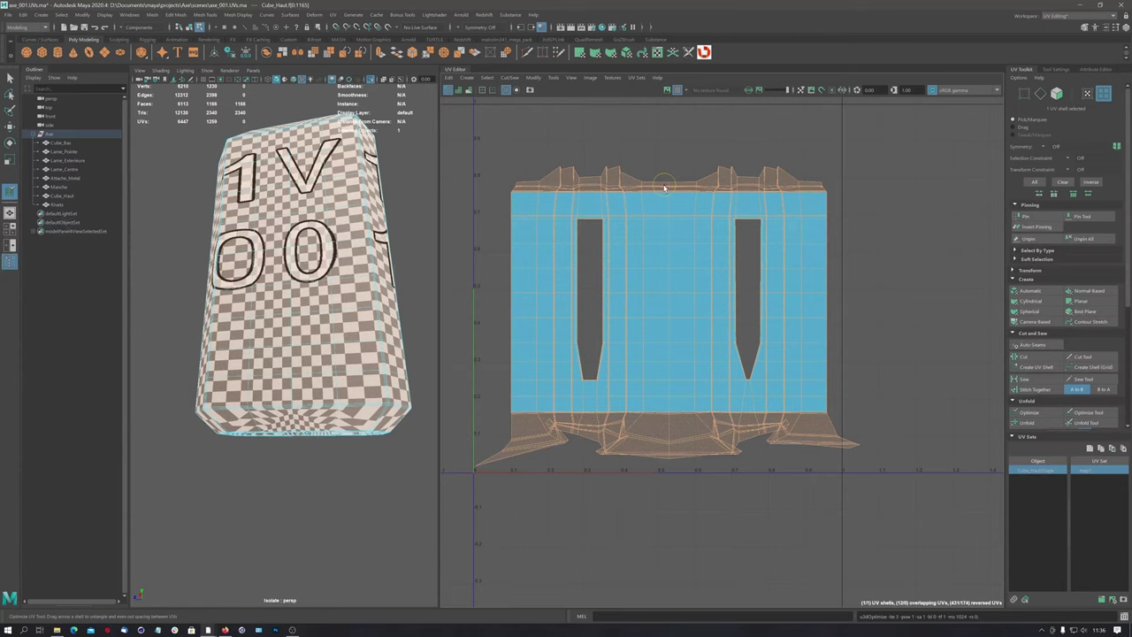
drag(664, 187, 681, 189)
mouse_move(806, 189)
mouse_down()
mouse_move(542, 177)
mouse_move(826, 197)
mouse_up()
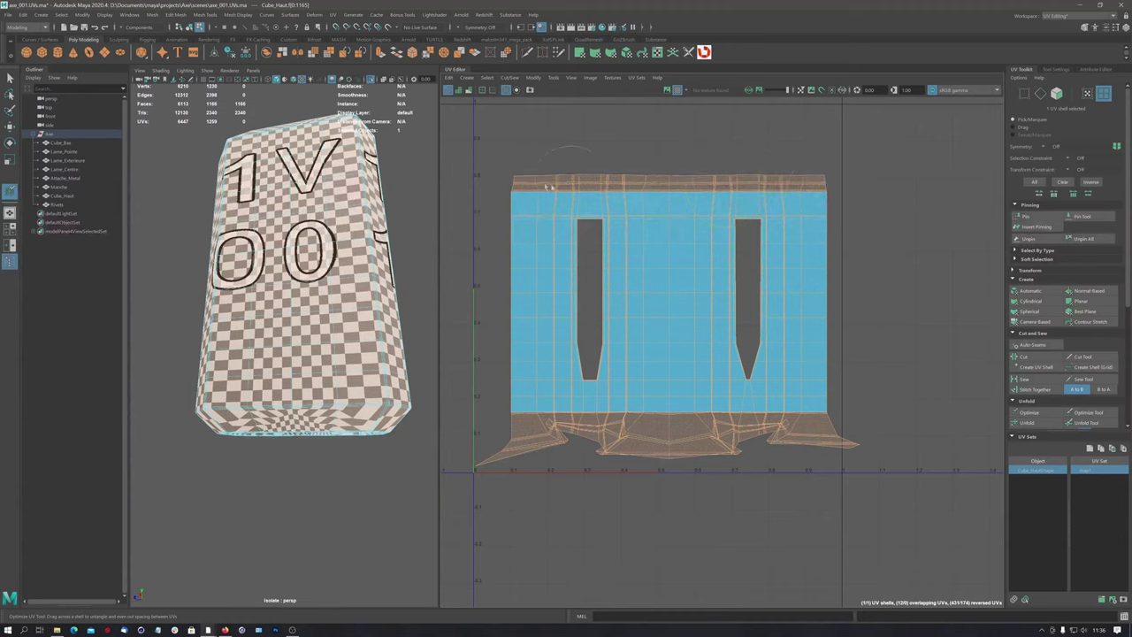
mouse_move(548, 449)
mouse_down()
mouse_move(765, 442)
mouse_move(672, 416)
mouse_move(514, 416)
mouse_up()
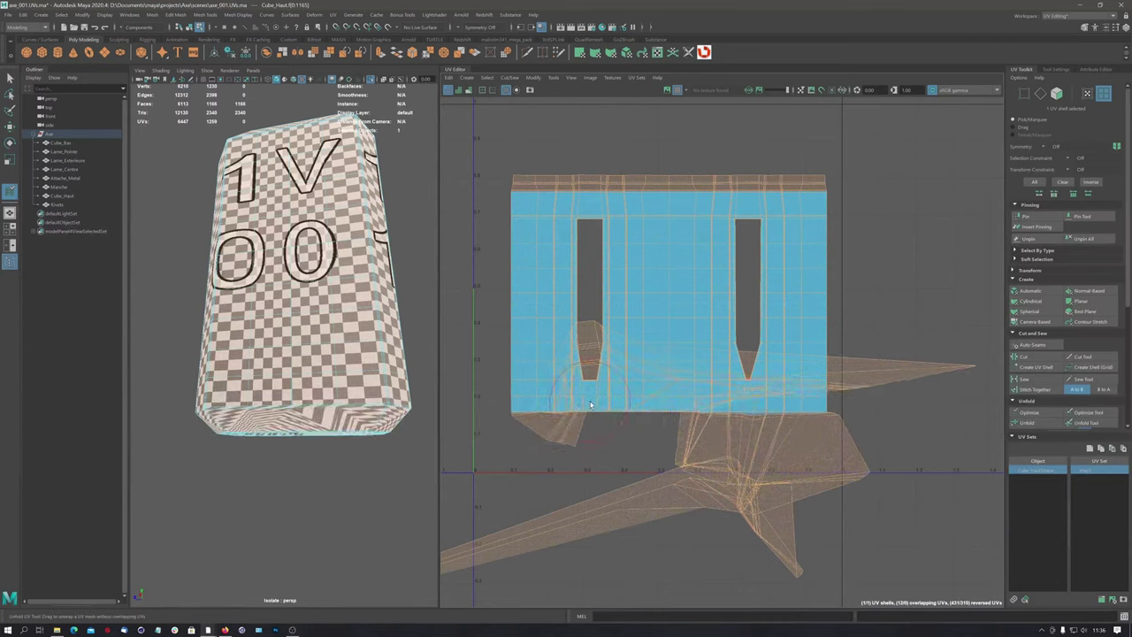
key(ctrl+z)
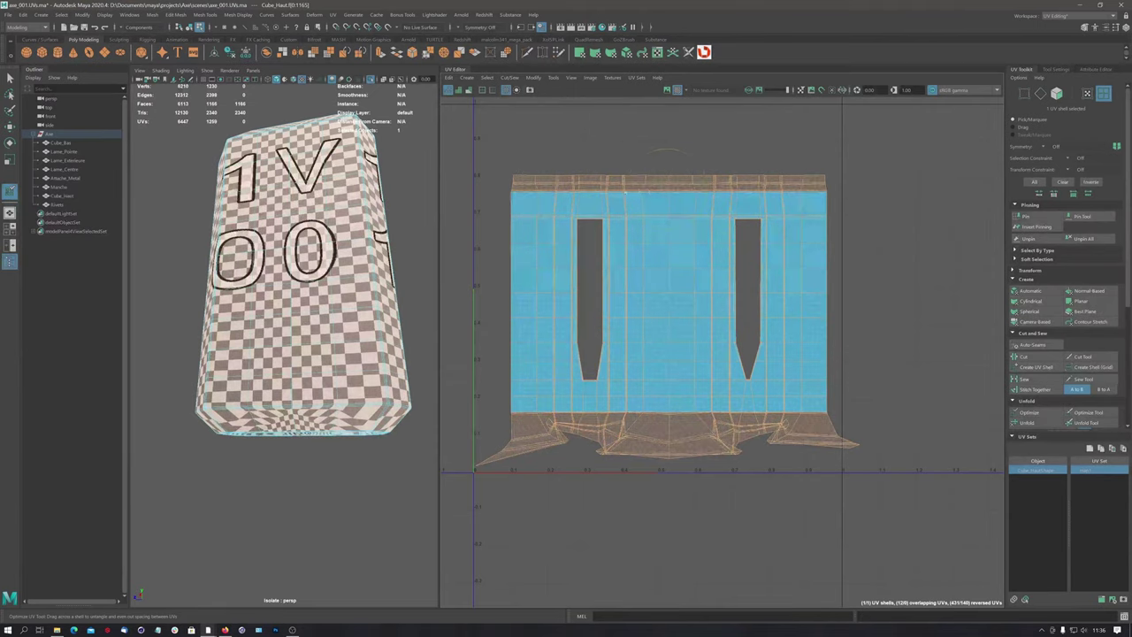
Paint pins along the shell's top strip and top-left corner with the Pin Tool
scroll(672, 284, up, 2)
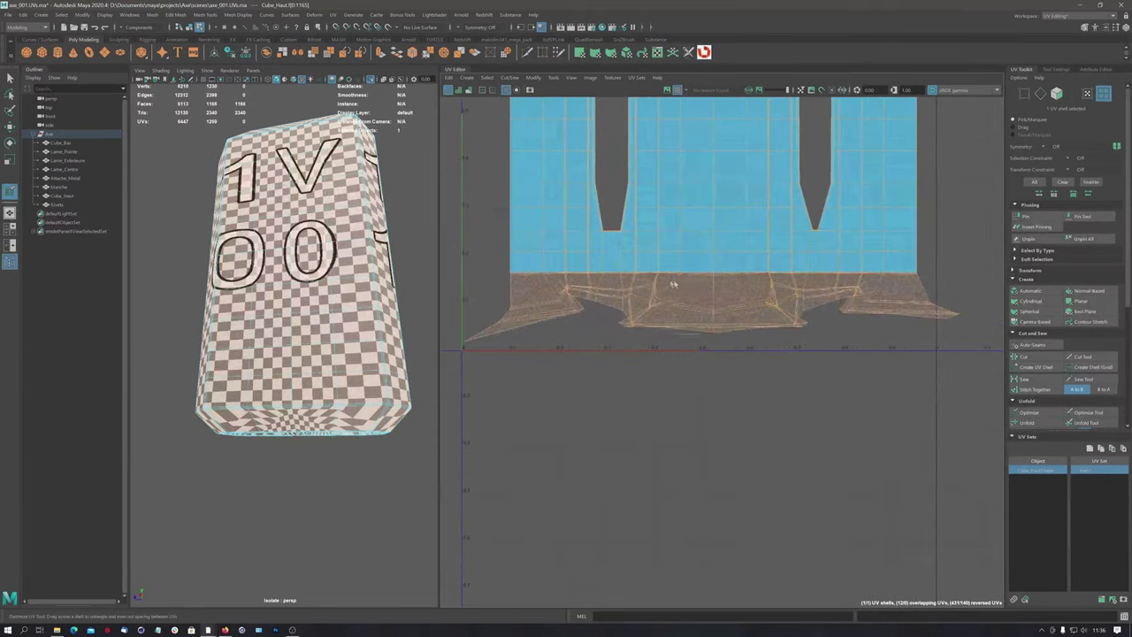
alt+middle_drag(672, 284, 715, 283)
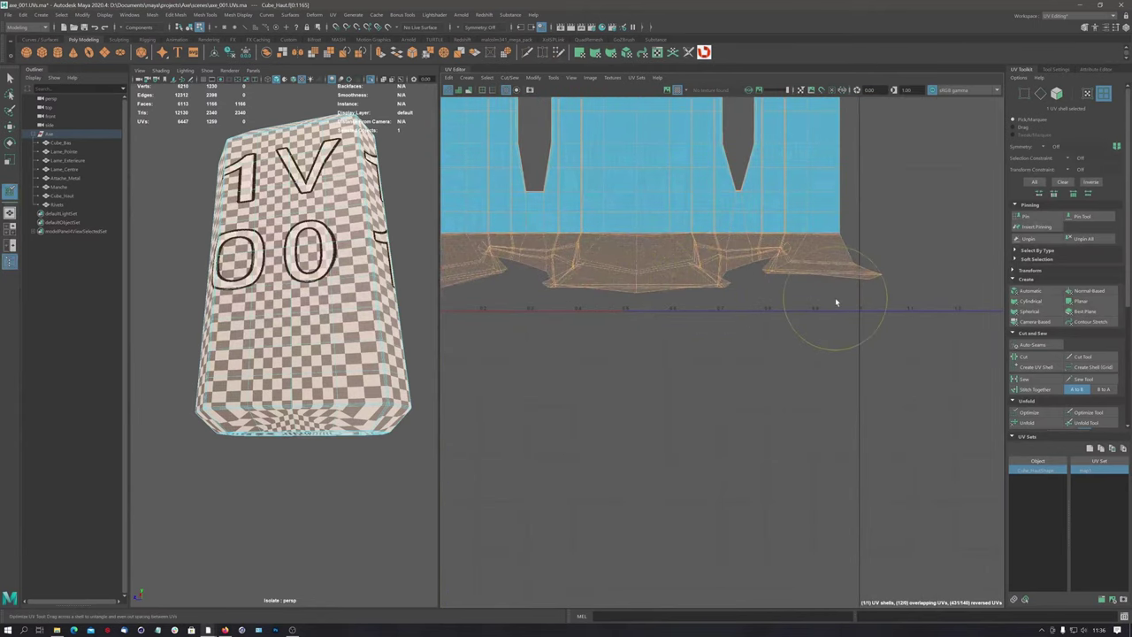
mouse_move(836, 302)
alt+middle_down()
mouse_move(682, 329)
mouse_move(670, 286)
alt+middle_up()
scroll(681, 329, up, 2)
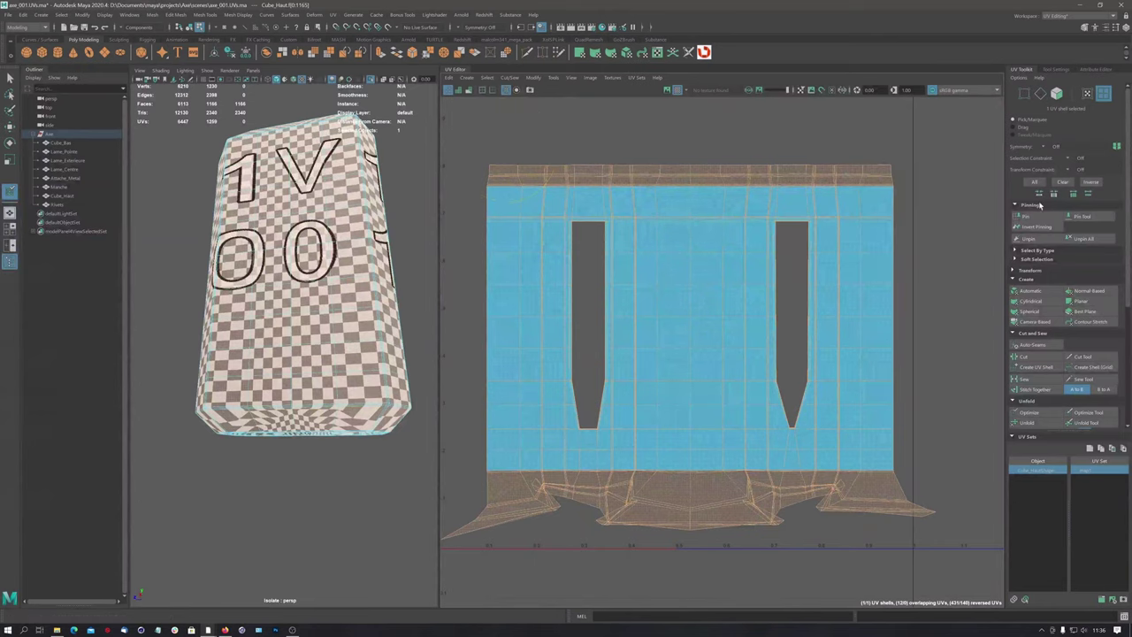
click(1081, 216)
drag(500, 182, 893, 180)
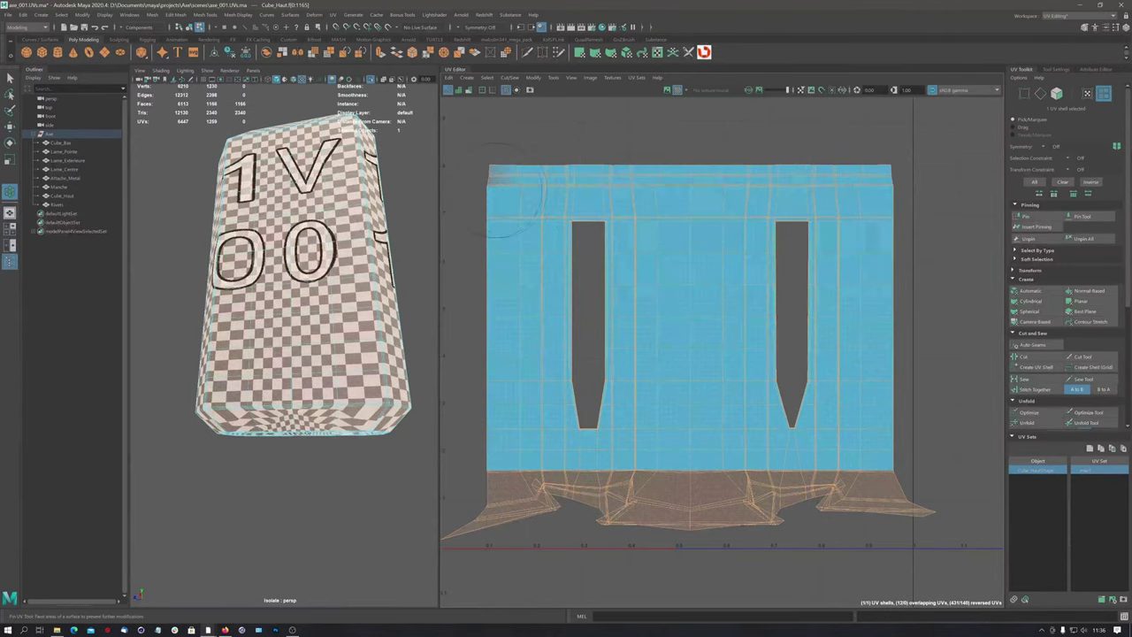
drag(498, 190, 487, 173)
scroll(707, 217, down, 2)
alt+middle_drag(698, 283, 698, 179)
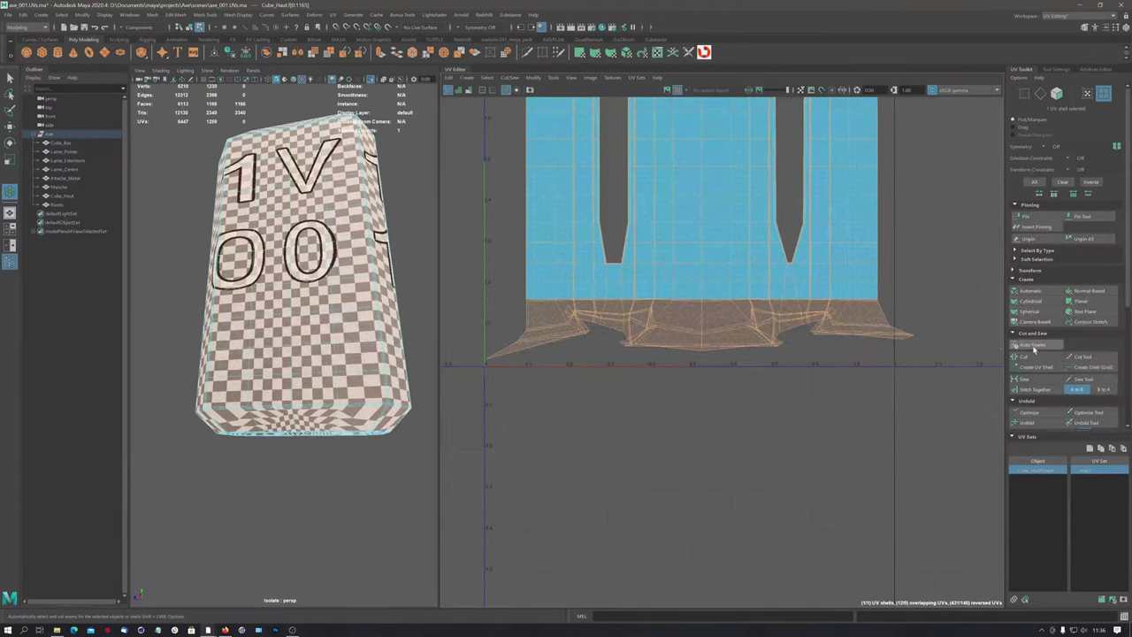
Unfold the selected UV shell and bring its brown bottom faces into view
click(1031, 423)
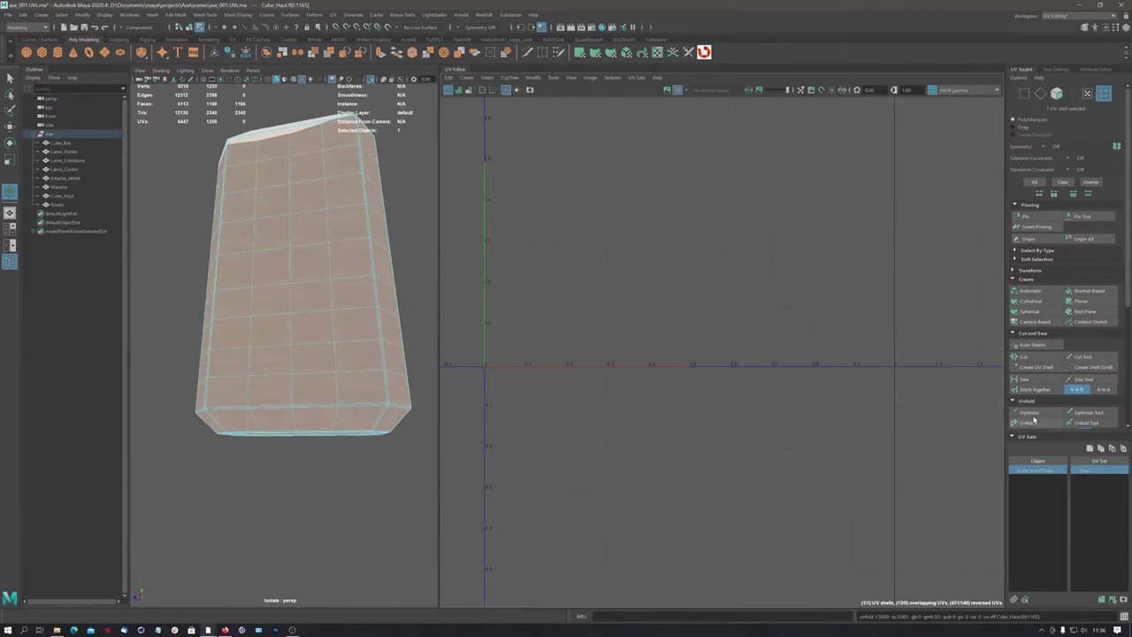
scroll(670, 248, down, 5)
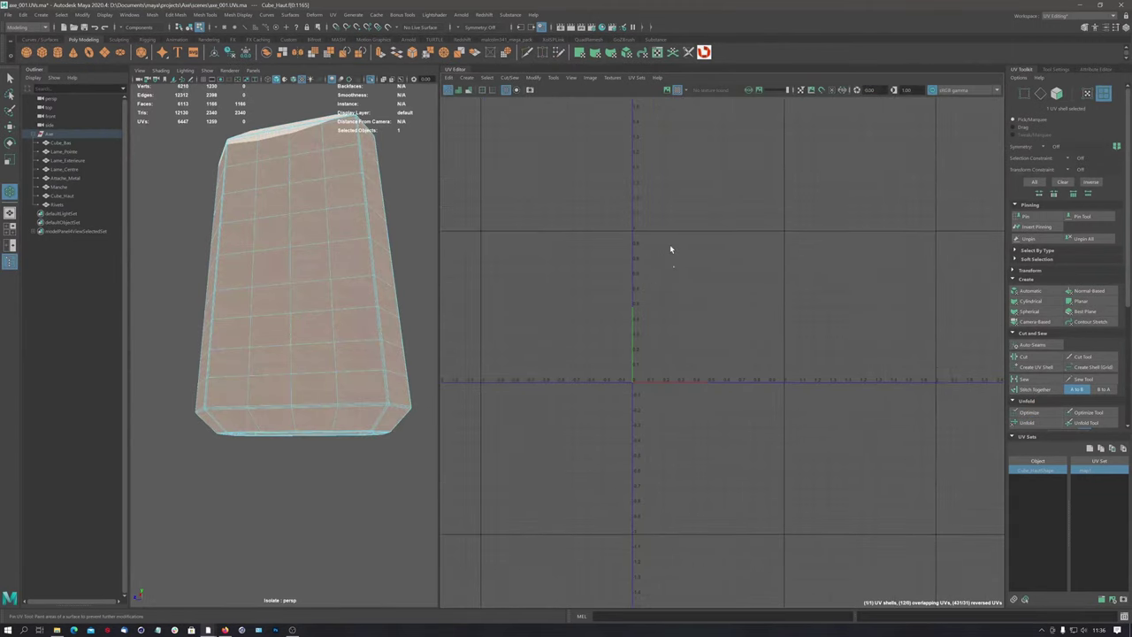
scroll(677, 261, down, 5)
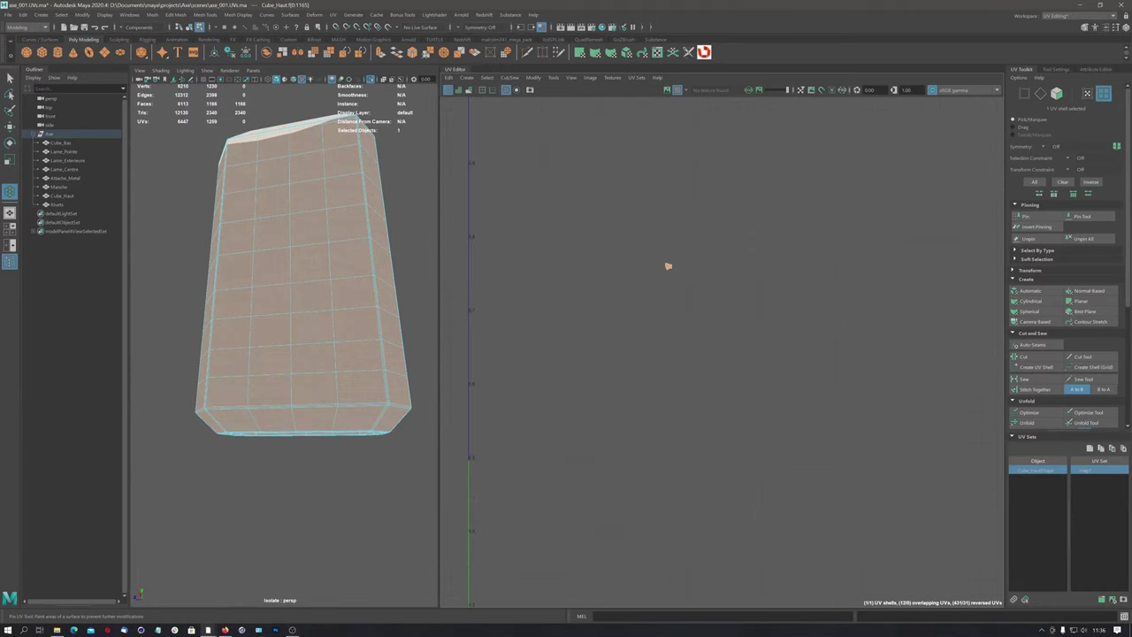
alt+right_drag(689, 258, 1128, 269)
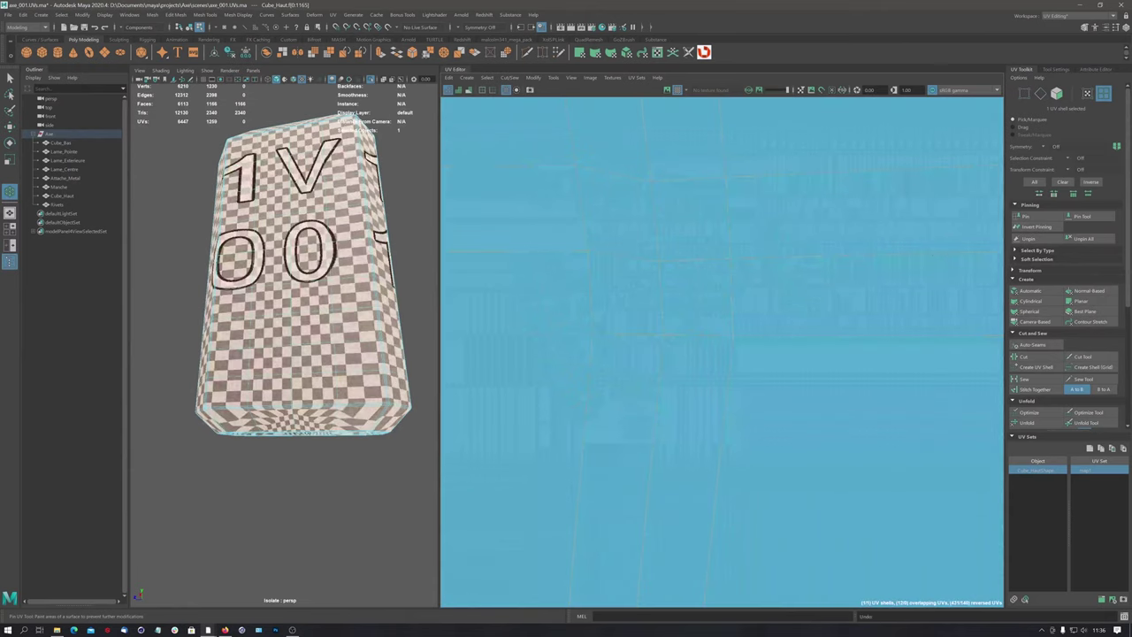
scroll(537, 251, down, 5)
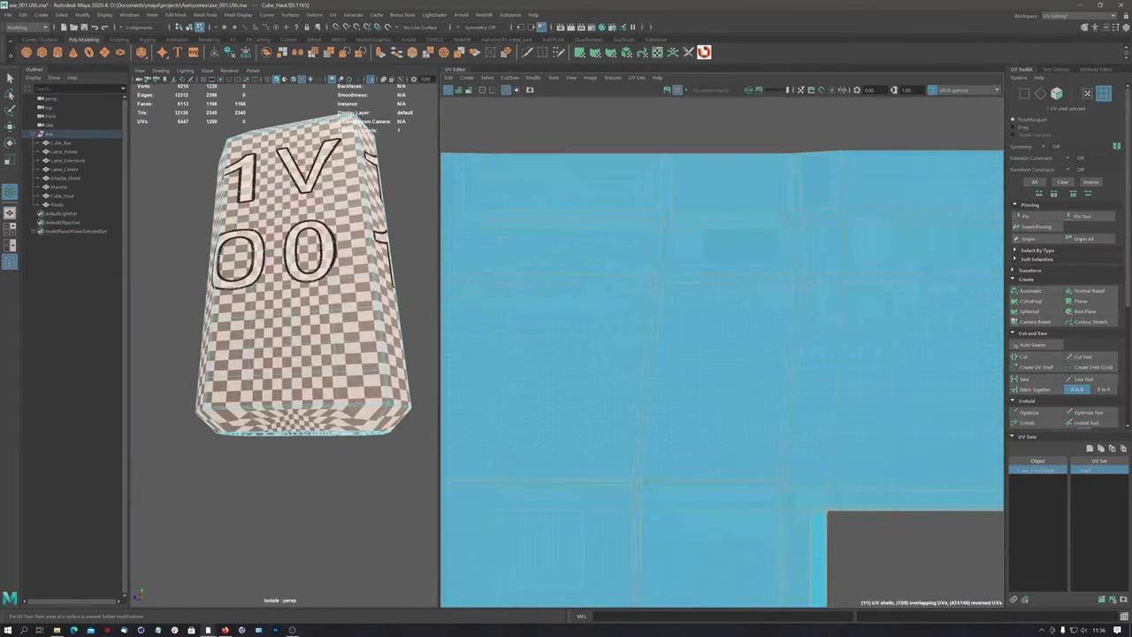
middle_drag(595, 297, 631, 252)
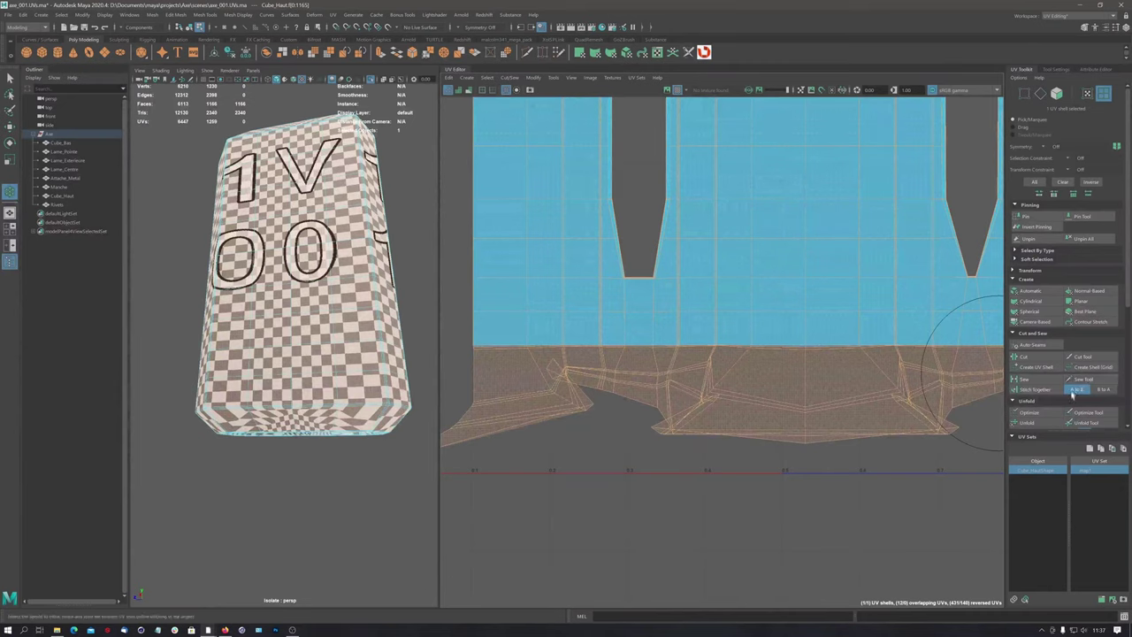
Brush the folded brown bottom strip and slanted left flap straight with the Unfold Tool
click(1088, 424)
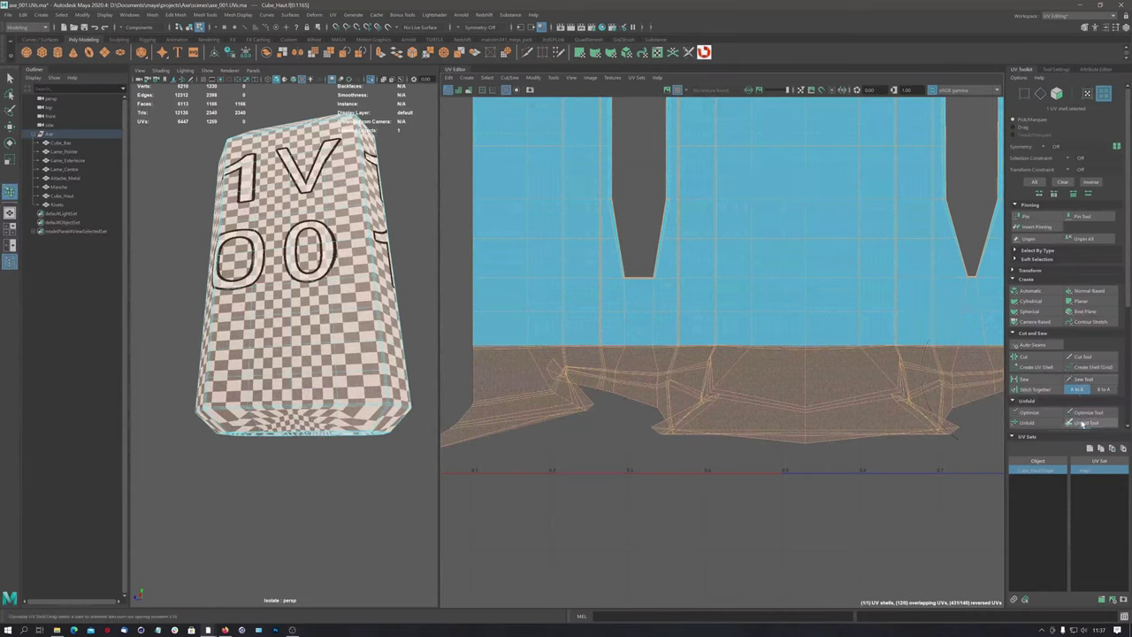
mouse_move(722, 413)
mouse_down()
mouse_move(686, 401)
mouse_move(762, 387)
mouse_move(841, 391)
mouse_move(694, 404)
mouse_move(737, 404)
mouse_up()
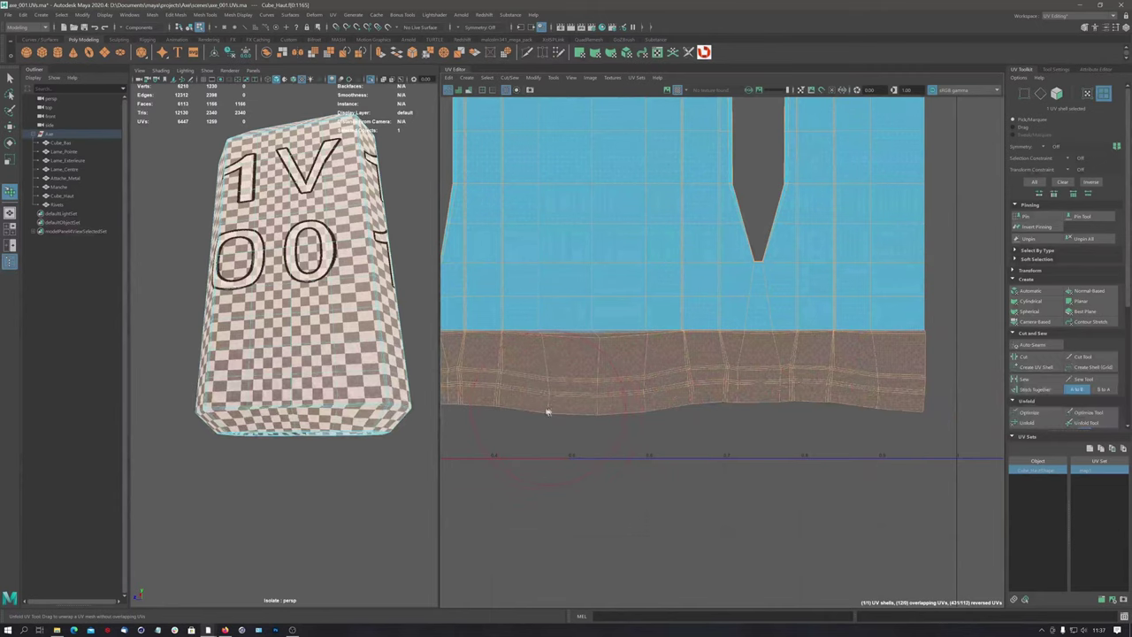
alt+middle_drag(737, 404, 784, 409)
mouse_move(691, 399)
mouse_down()
mouse_move(592, 404)
mouse_move(498, 429)
mouse_move(616, 452)
mouse_move(643, 422)
mouse_move(669, 414)
mouse_up()
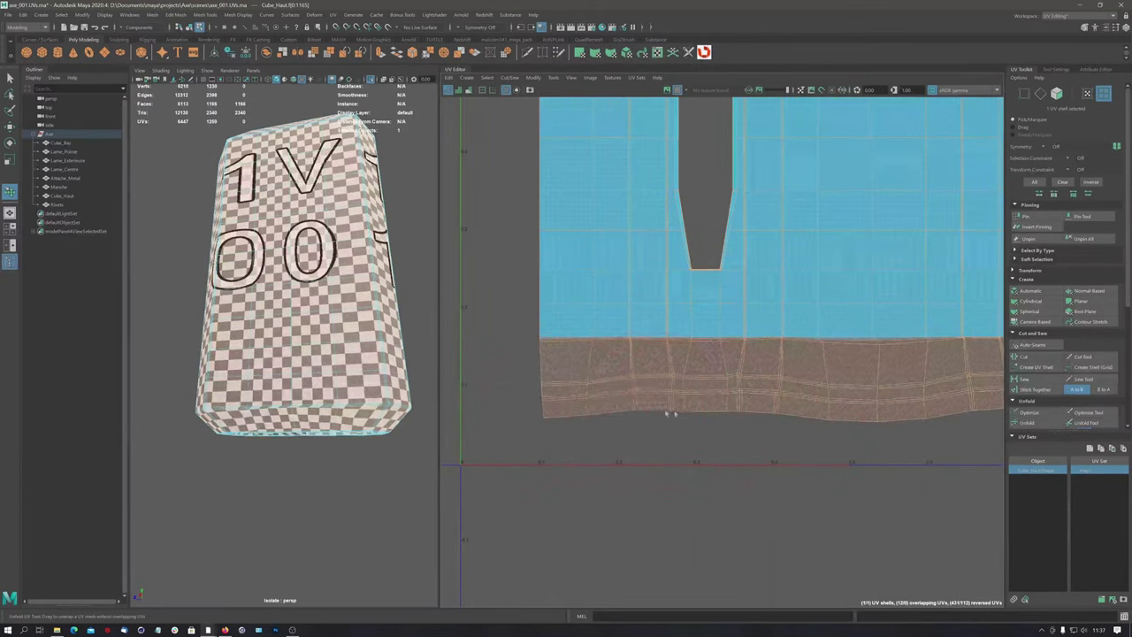
scroll(859, 374, down, 3)
alt+middle_drag(999, 398, 772, 342)
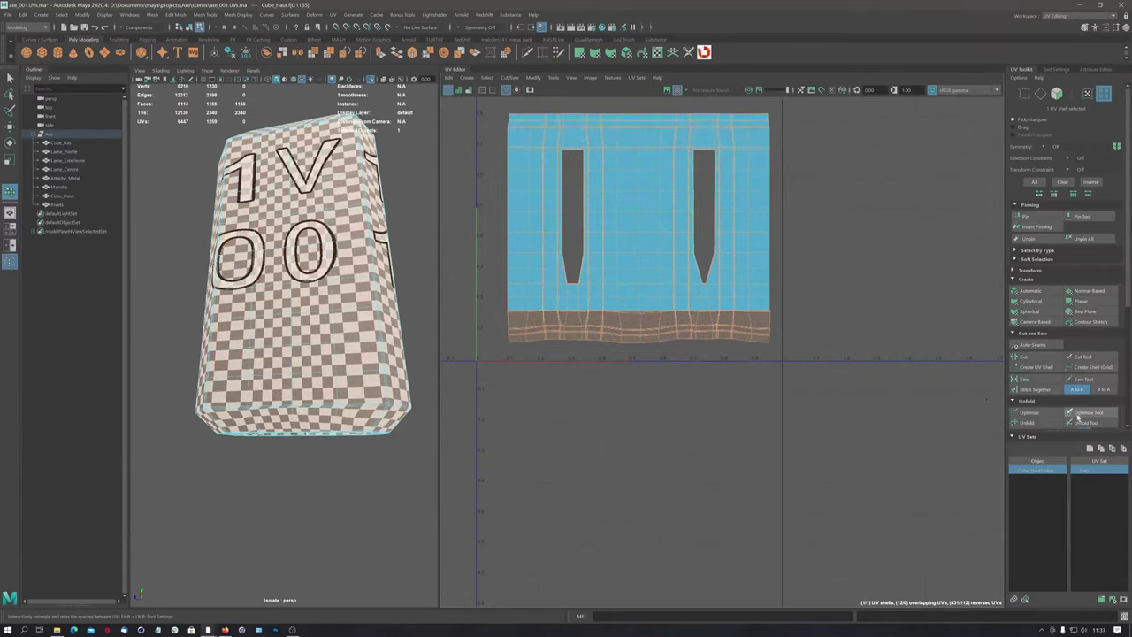
Even out the bottom row of UVs with the Optimize brush
click(1076, 415)
mouse_move(644, 333)
mouse_down()
mouse_move(525, 329)
mouse_move(720, 327)
mouse_move(694, 330)
mouse_up()
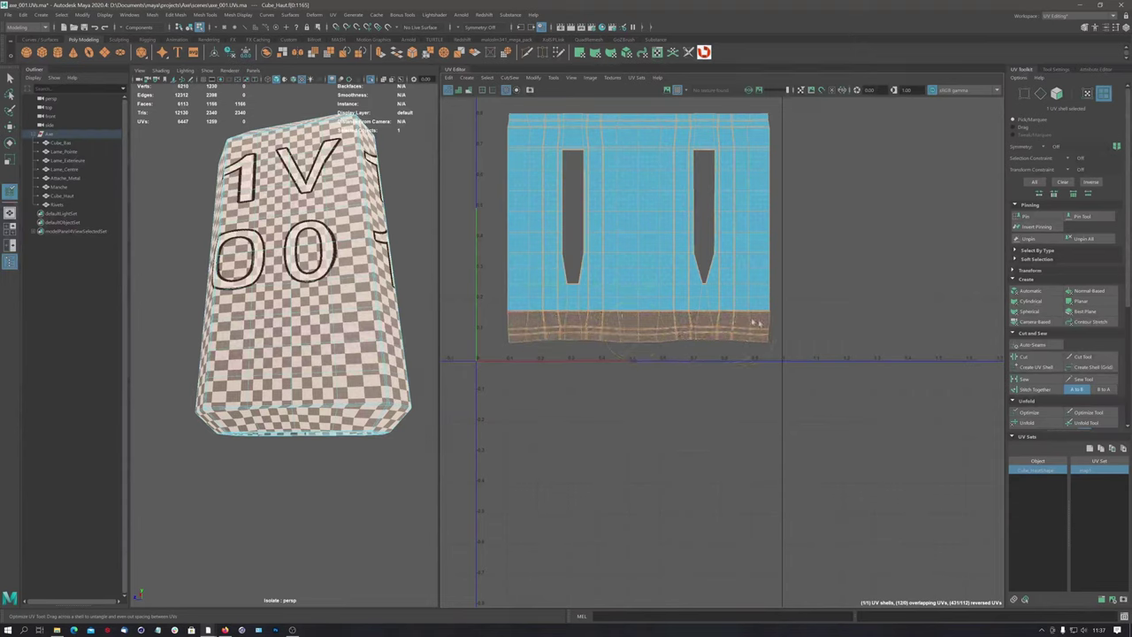
alt+middle_drag(680, 309, 698, 351)
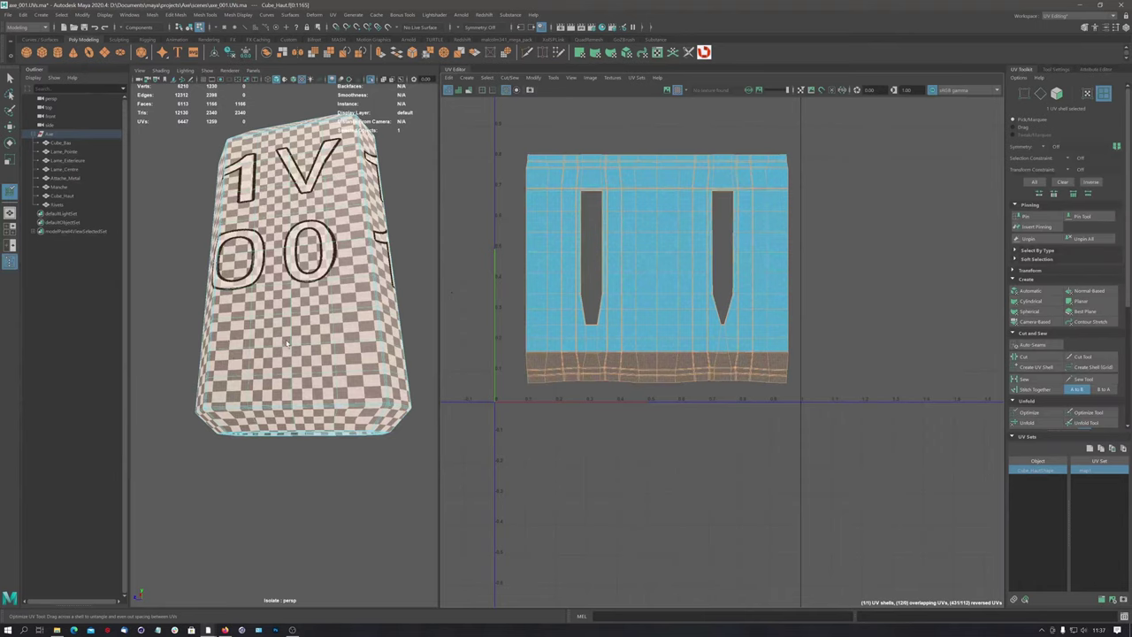
alt+drag(292, 292, 257, 318)
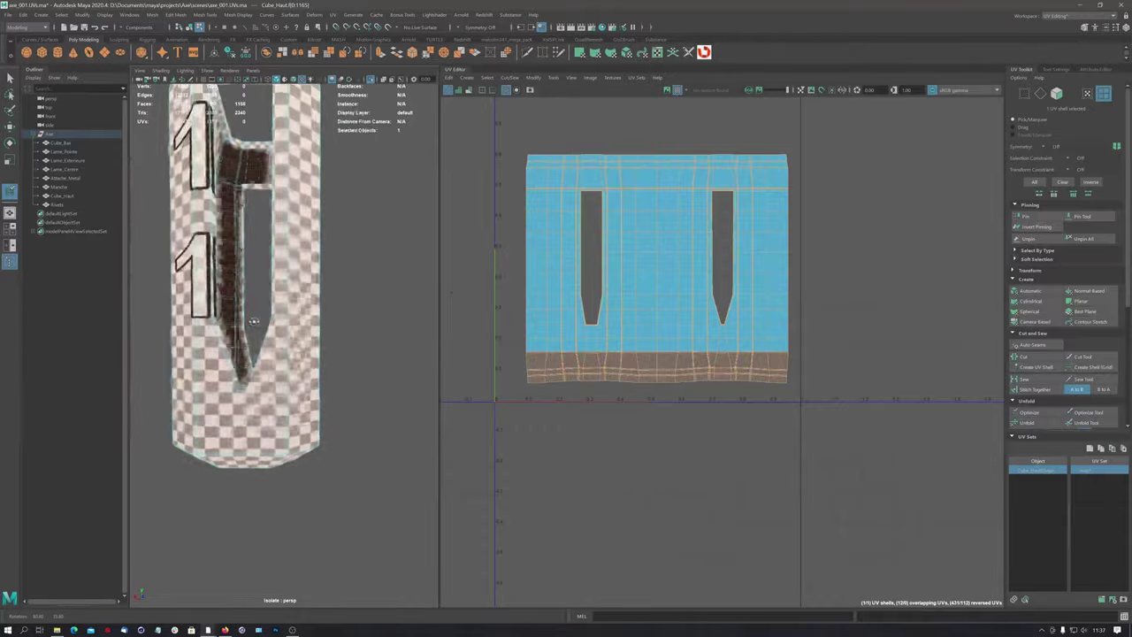
alt+drag(268, 316, 327, 309)
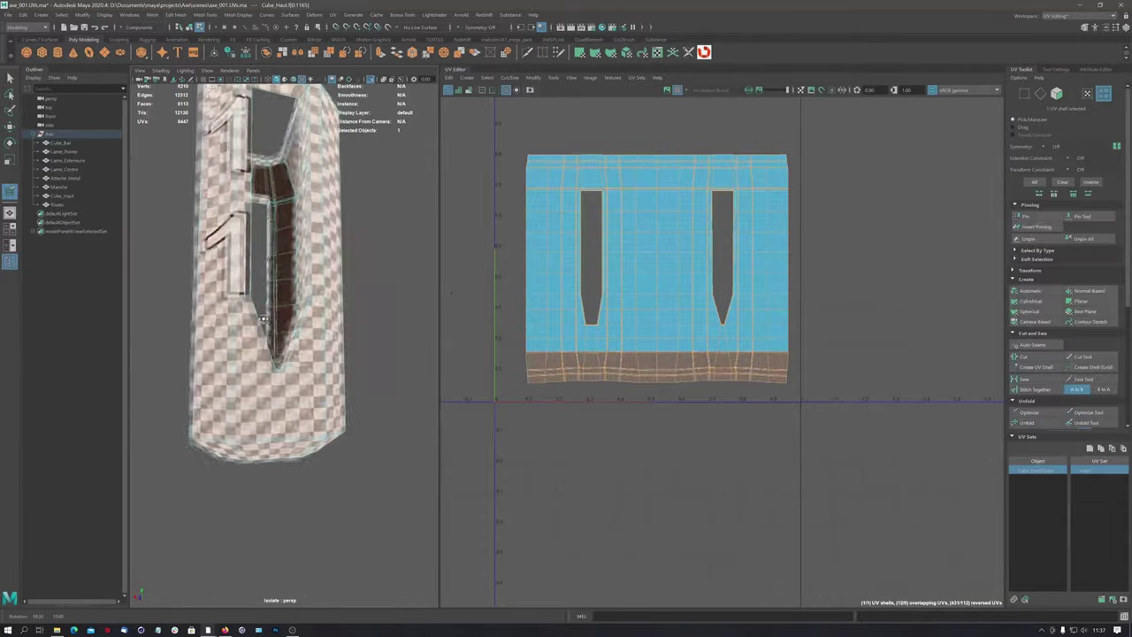
scroll(368, 202, up, 5)
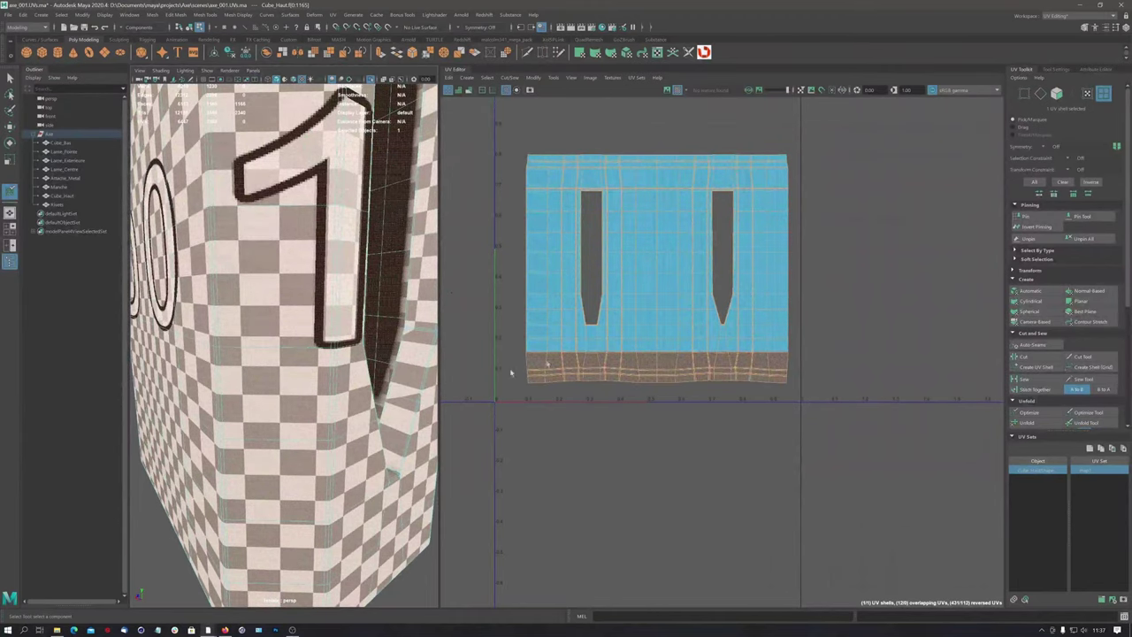
scroll(726, 277, up, 3)
scroll(720, 283, up, 2)
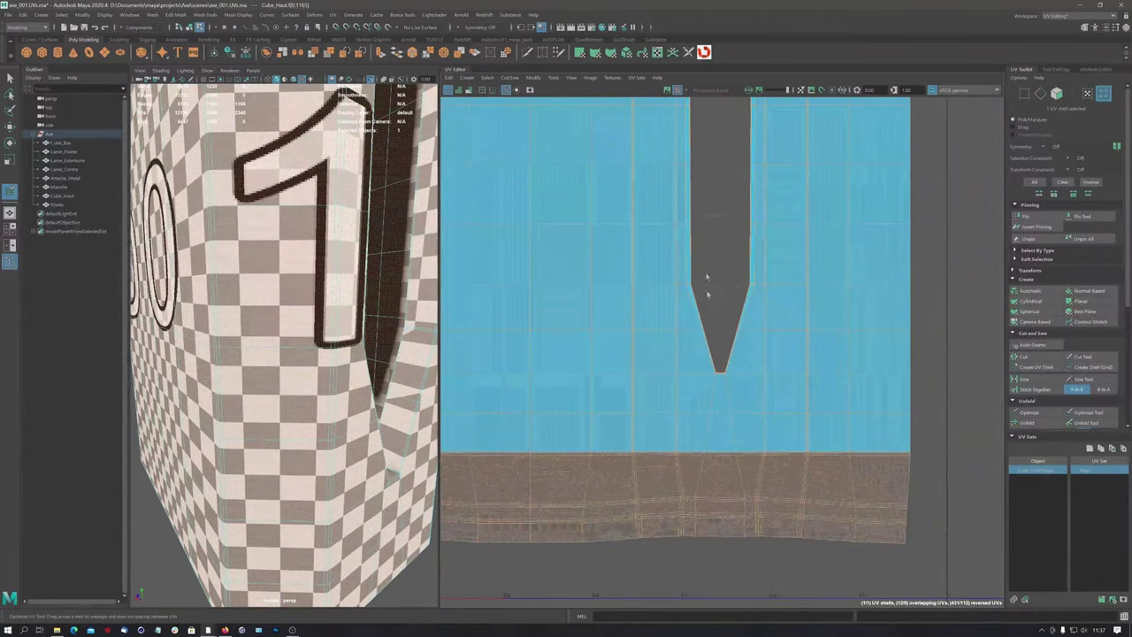
key(f)
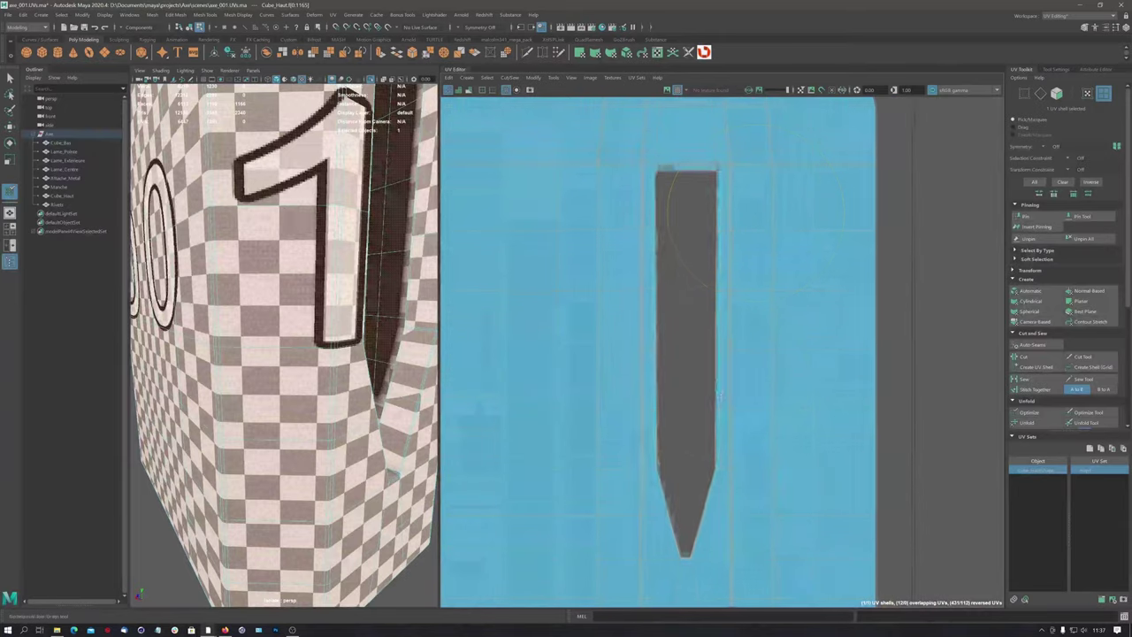
mouse_move(396, 264)
alt+mouse_down()
mouse_move(358, 354)
mouse_move(356, 282)
alt+mouse_up()
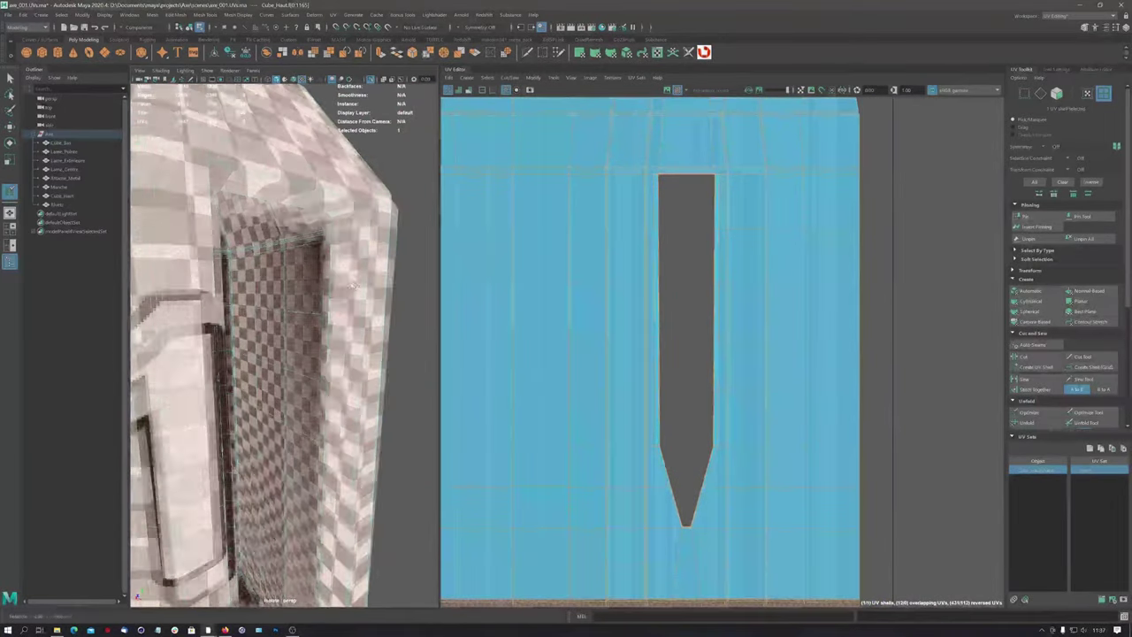
right_drag(352, 279, 356, 257)
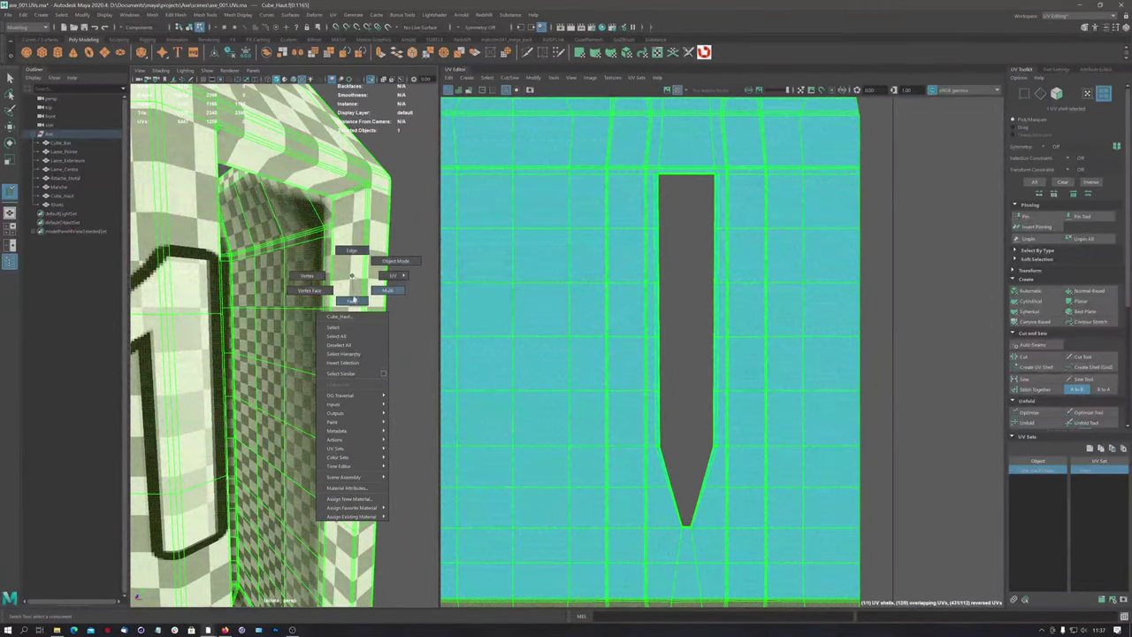
click(352, 301)
click(350, 214)
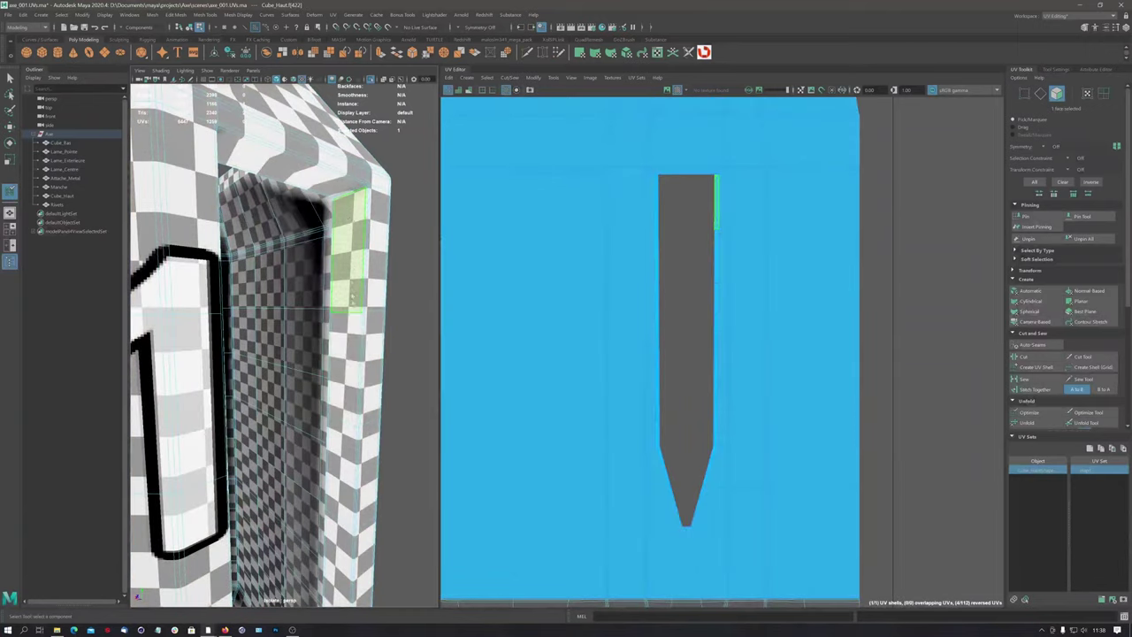
click(350, 177)
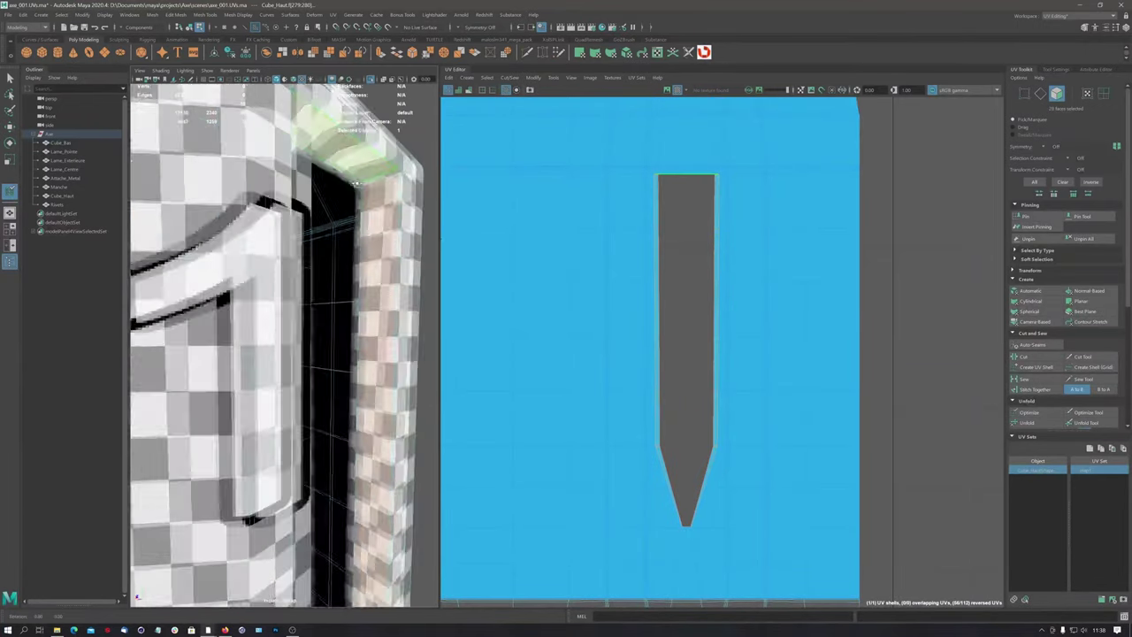
alt+drag(349, 177, 379, 221)
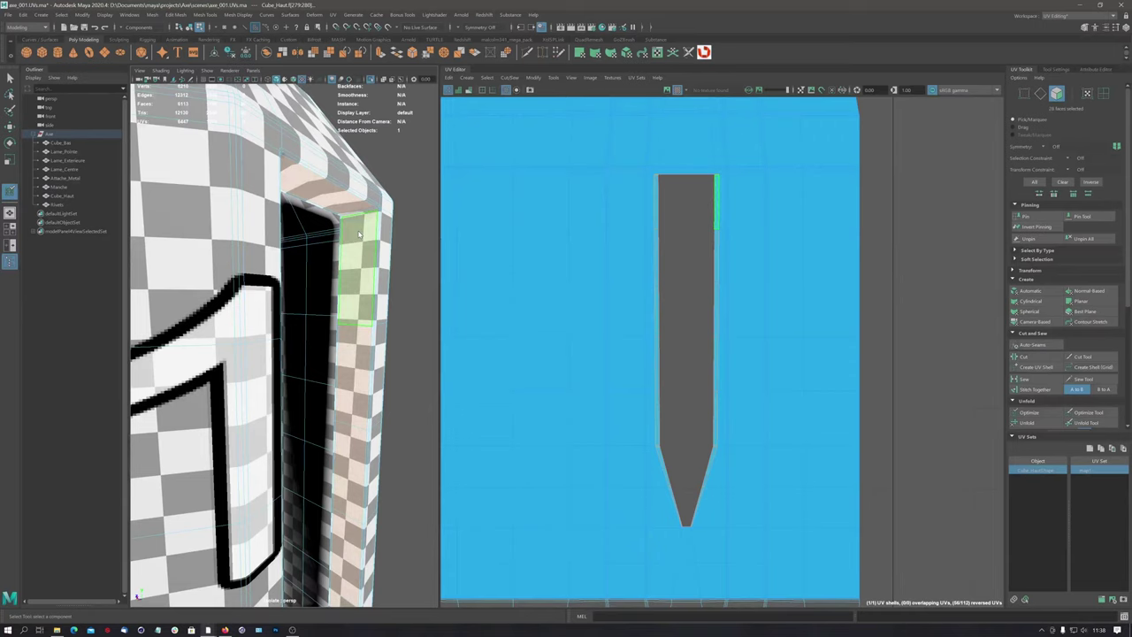
shift+right_drag(359, 233, 413, 203)
key(f)
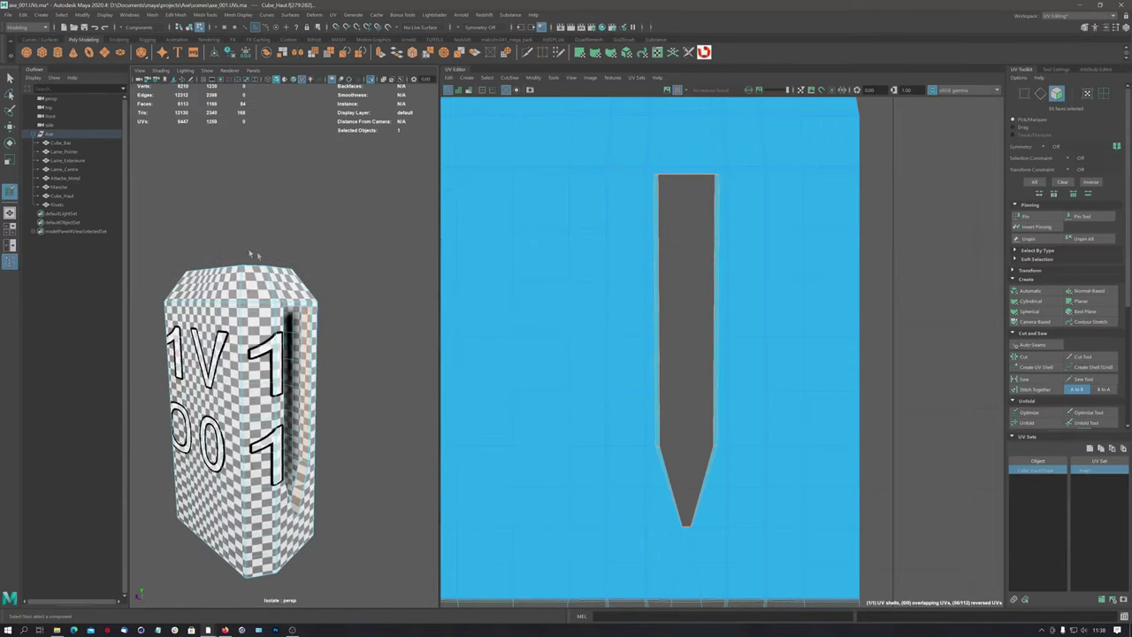
alt+drag(265, 354, 291, 354)
mouse_move(380, 246)
alt+mouse_down()
mouse_move(415, 246)
mouse_move(380, 247)
alt+mouse_up()
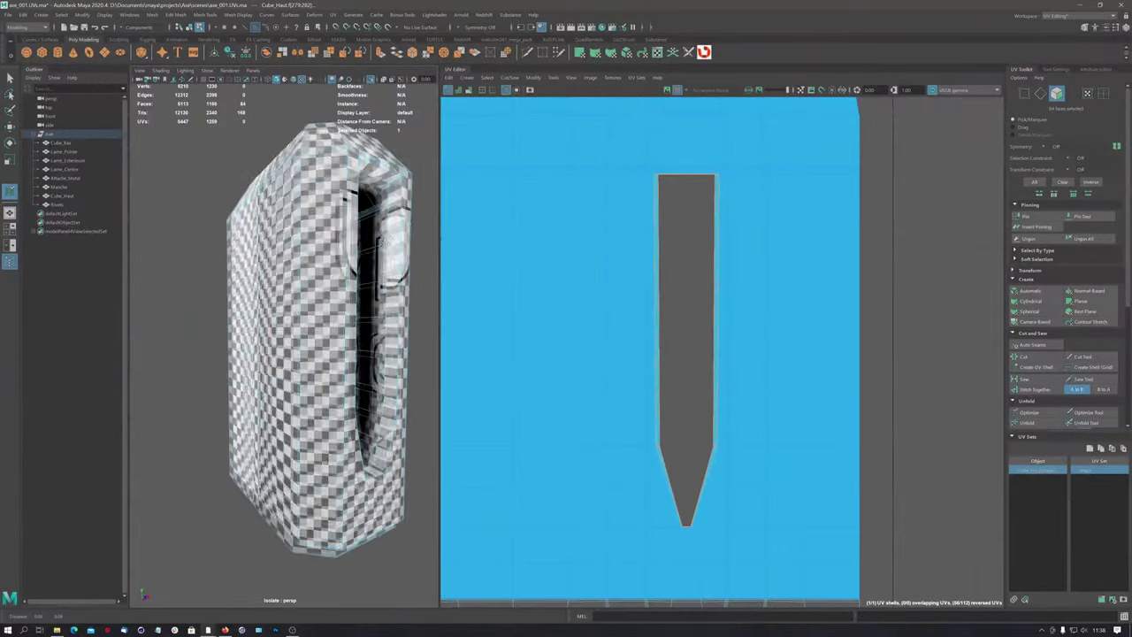
alt+right_drag(380, 248, 384, 227)
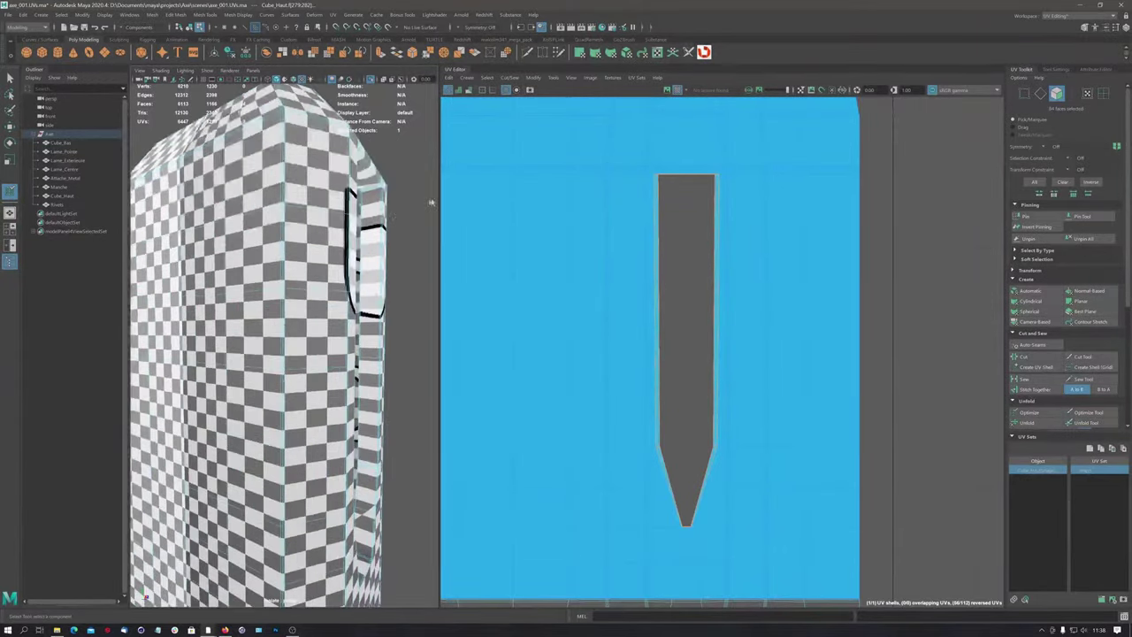
mouse_move(383, 227)
alt+mouse_down()
mouse_move(311, 283)
mouse_move(457, 192)
mouse_move(313, 254)
mouse_move(404, 215)
mouse_move(348, 240)
mouse_move(325, 233)
alt+mouse_up()
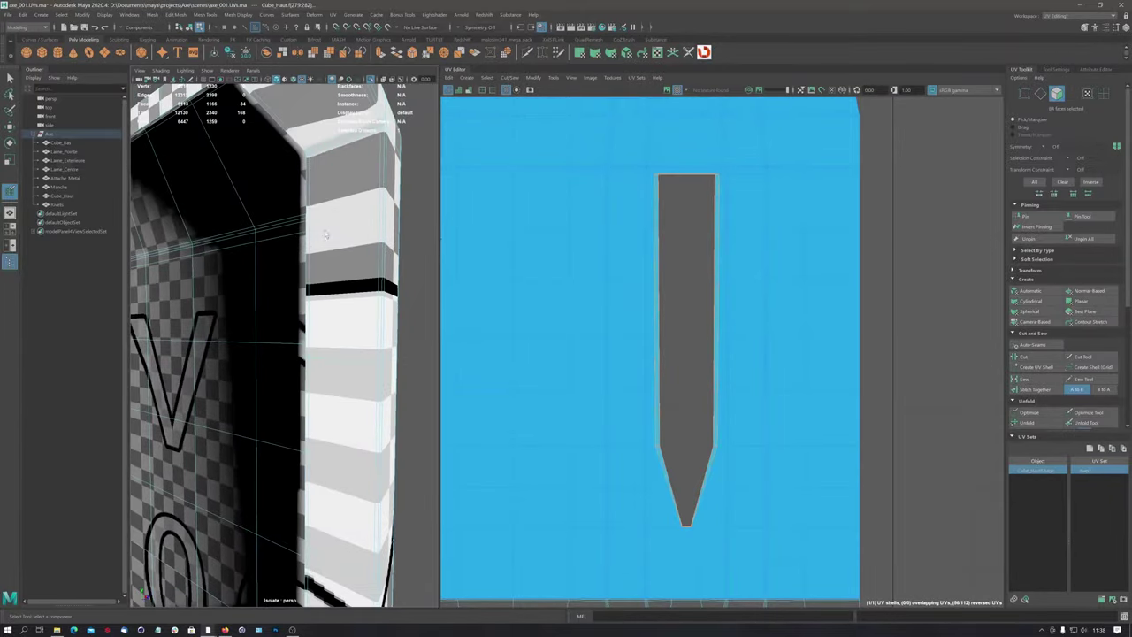
shift+click(307, 155)
shift+double_click(309, 156)
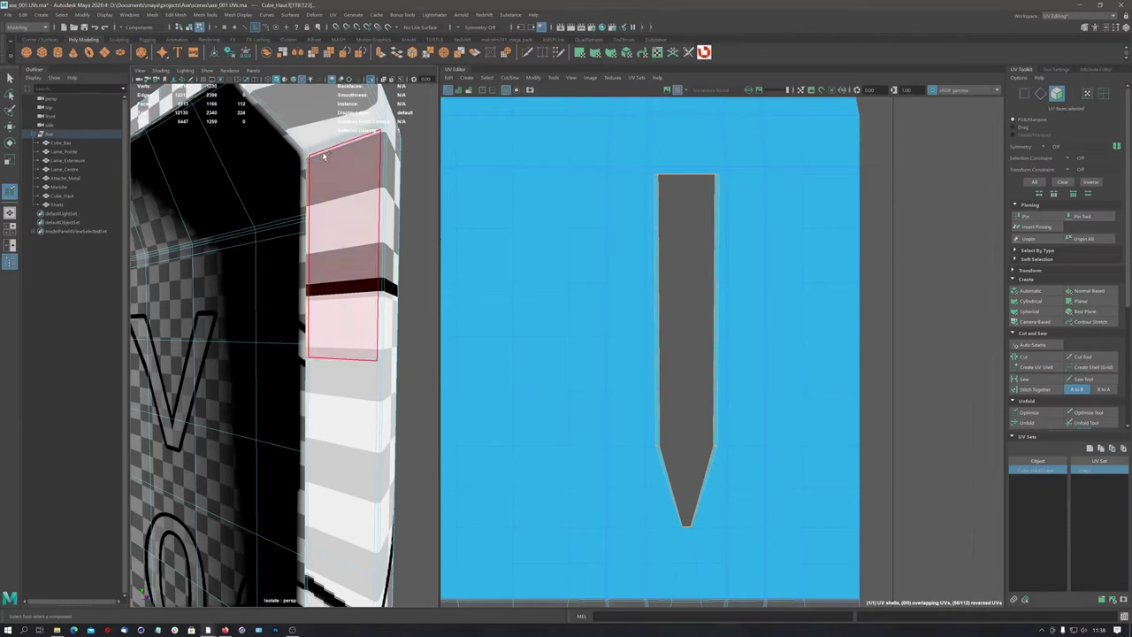
shift+double_click(331, 166)
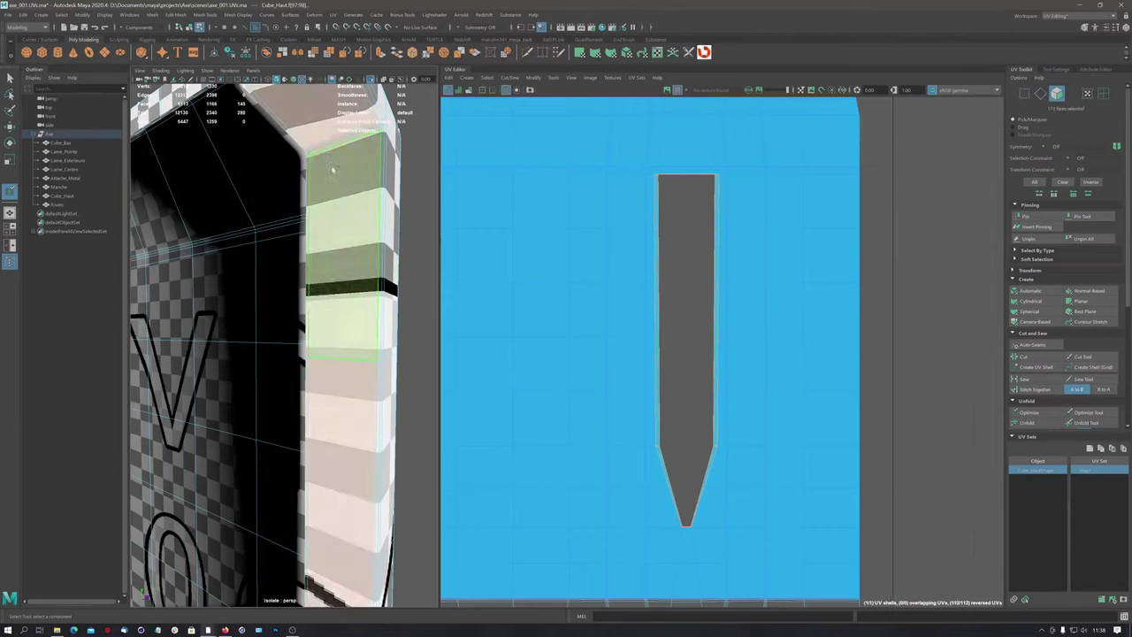
alt+drag(369, 153, 337, 173)
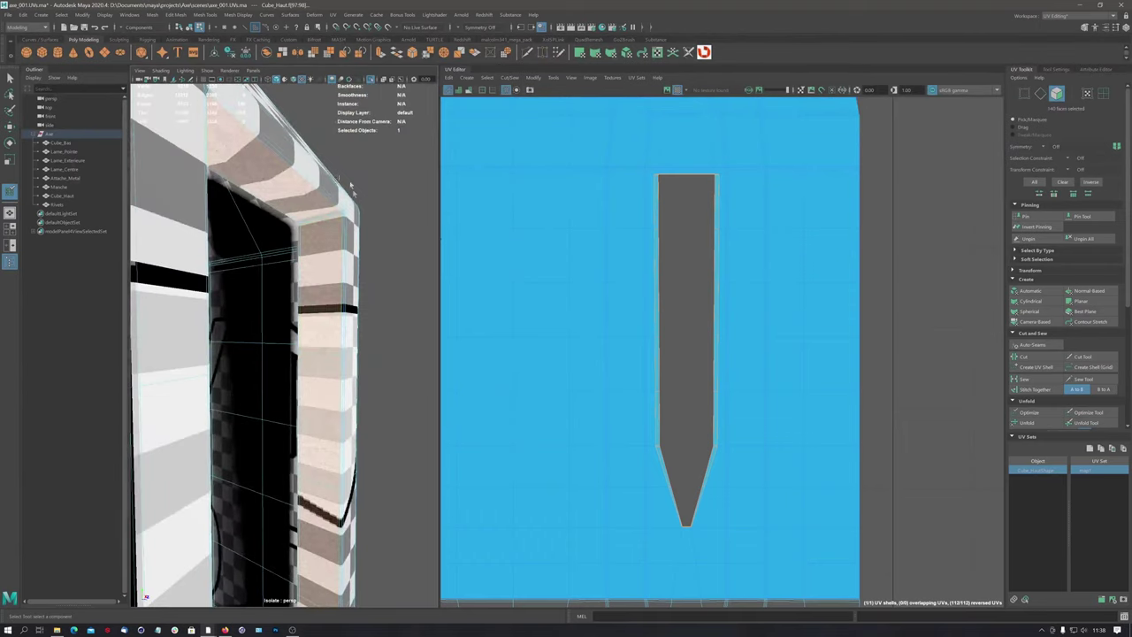
scroll(350, 186, down, 5)
mouse_move(345, 230)
alt+mouse_down()
mouse_move(324, 265)
mouse_move(328, 253)
alt+mouse_up()
scroll(341, 222, up, 3)
scroll(342, 222, up, 3)
scroll(343, 237, up, 3)
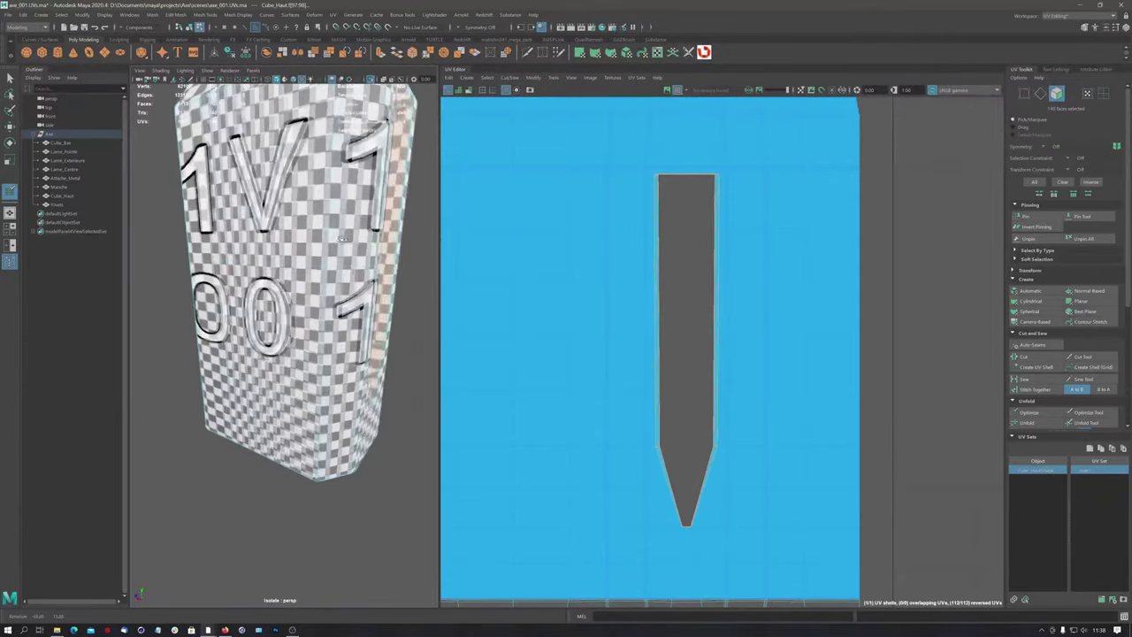
scroll(344, 236, up, 2)
scroll(353, 256, up, 3)
scroll(354, 286, up, 3)
scroll(300, 292, up, 3)
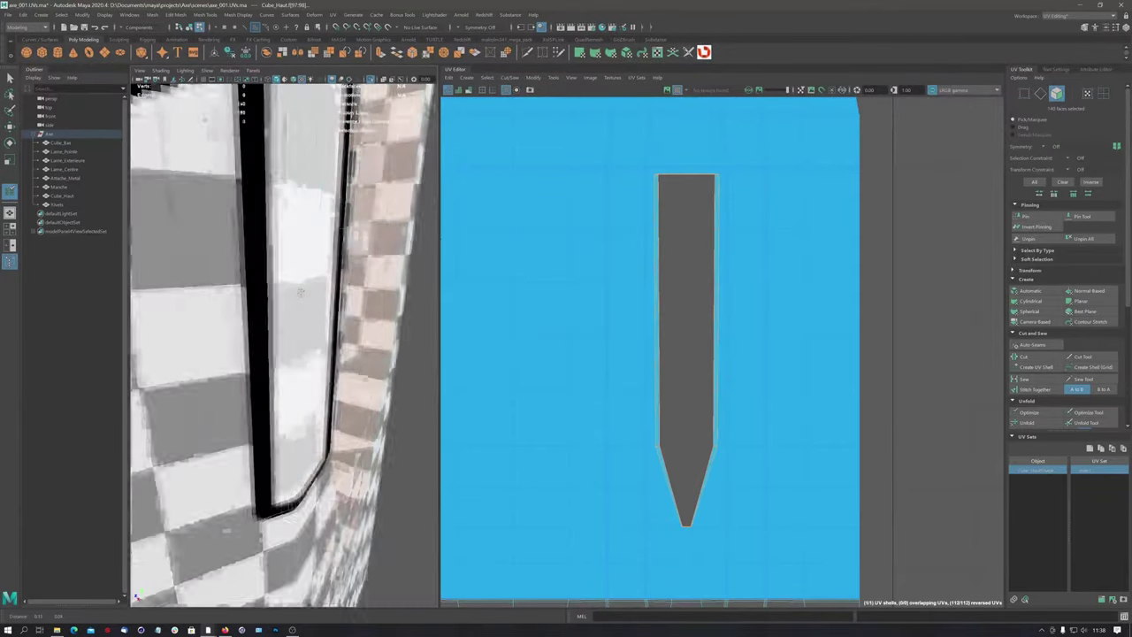
scroll(300, 292, up, 3)
mouse_move(292, 296)
alt+mouse_down()
mouse_move(359, 284)
mouse_move(339, 351)
alt+mouse_up()
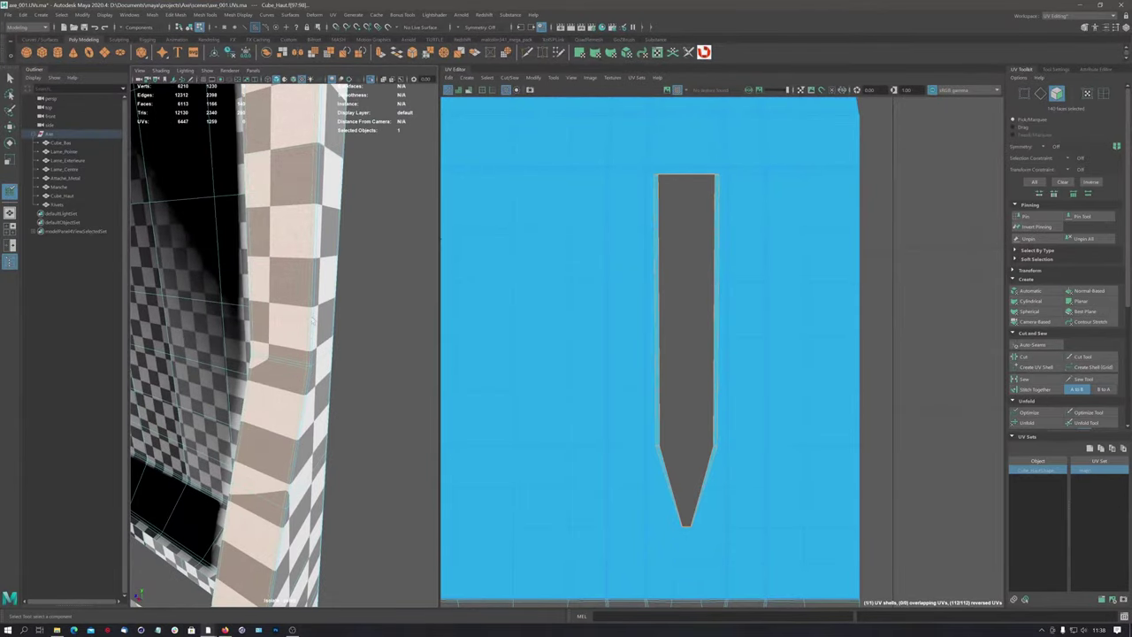
scroll(312, 319, down, 5)
alt+drag(168, 320, 268, 321)
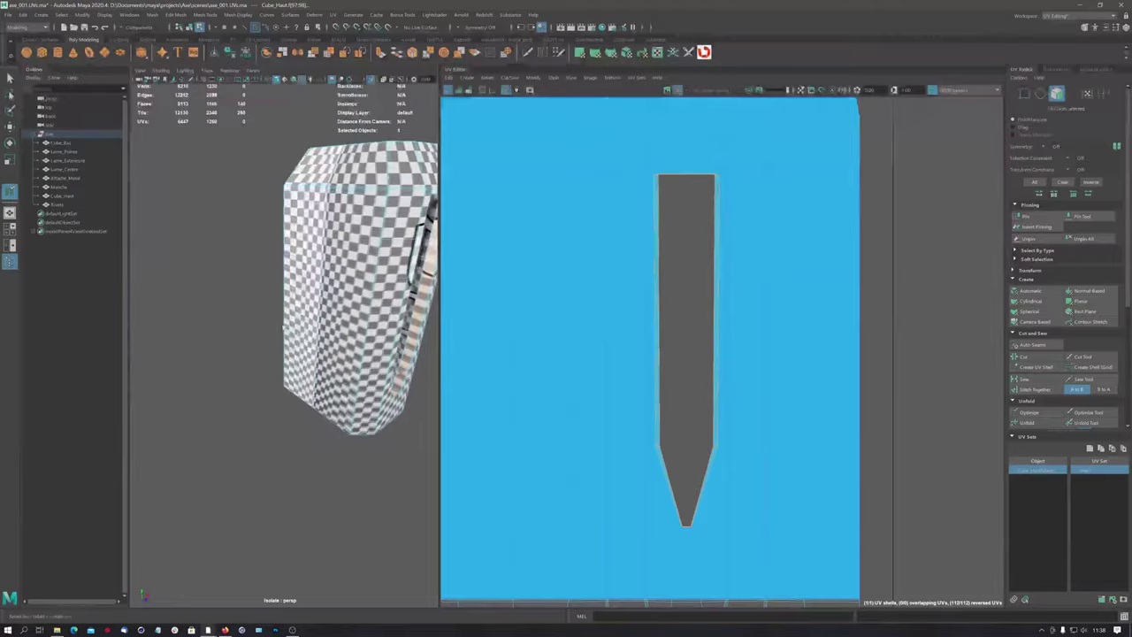
mouse_move(395, 392)
alt+mouse_down()
mouse_move(416, 324)
mouse_move(345, 367)
alt+mouse_up()
scroll(394, 351, up, 3)
scroll(398, 352, down, 2)
scroll(349, 370, up, 5)
scroll(462, 347, down, 2)
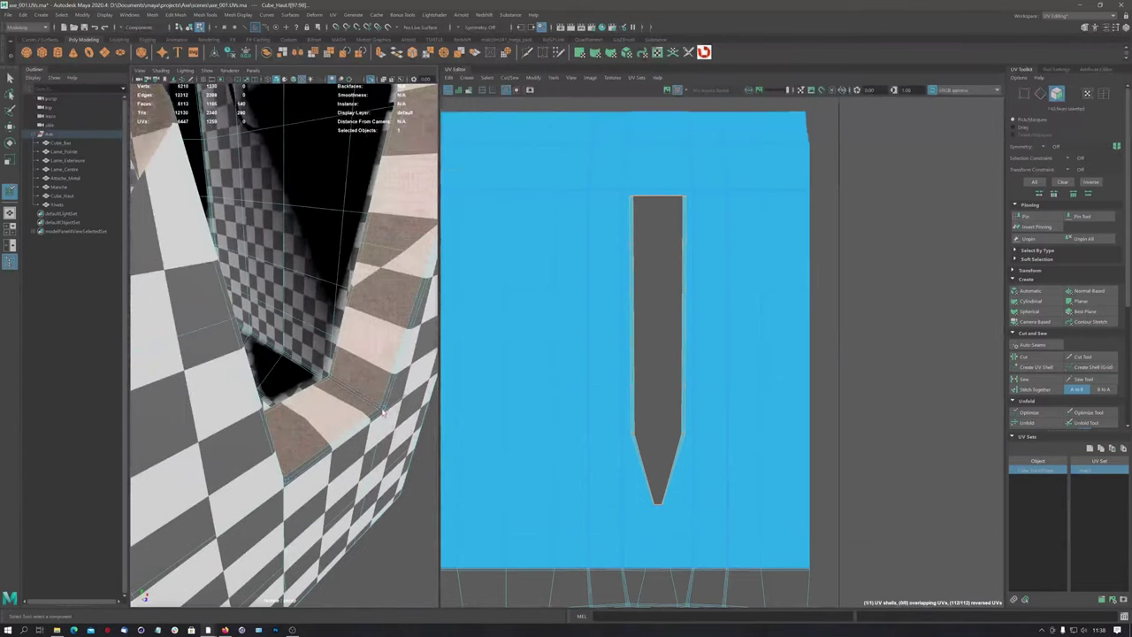
Add the vertical strip of slot wall faces to the selection, undoing the oversized loop
alt+drag(382, 408, 391, 304)
double_click(393, 357)
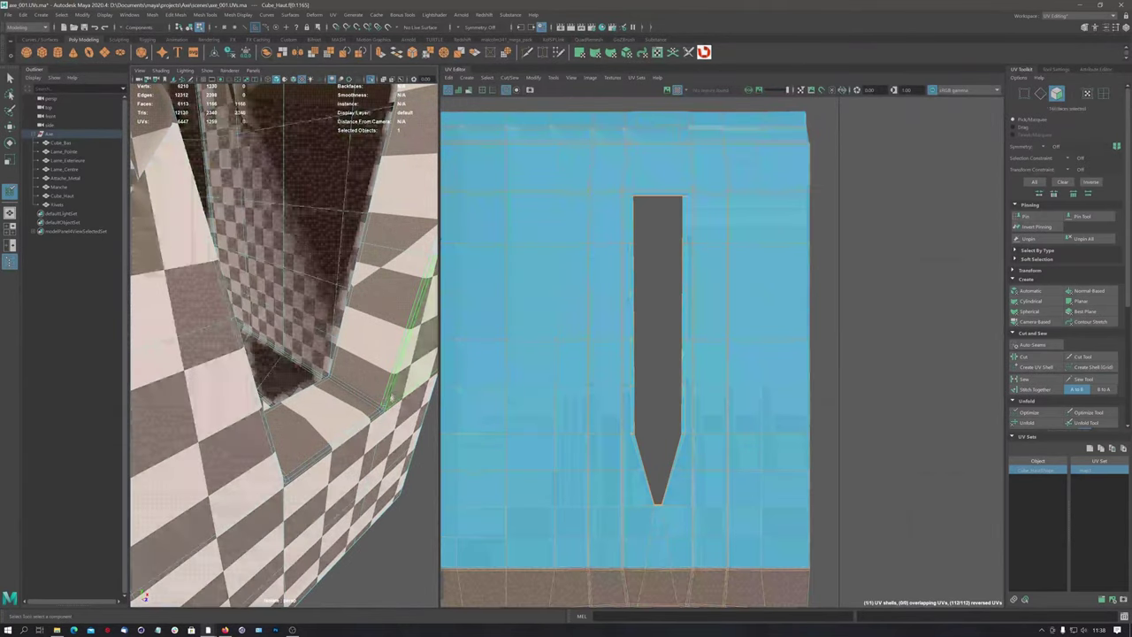
key(ctrl+z)
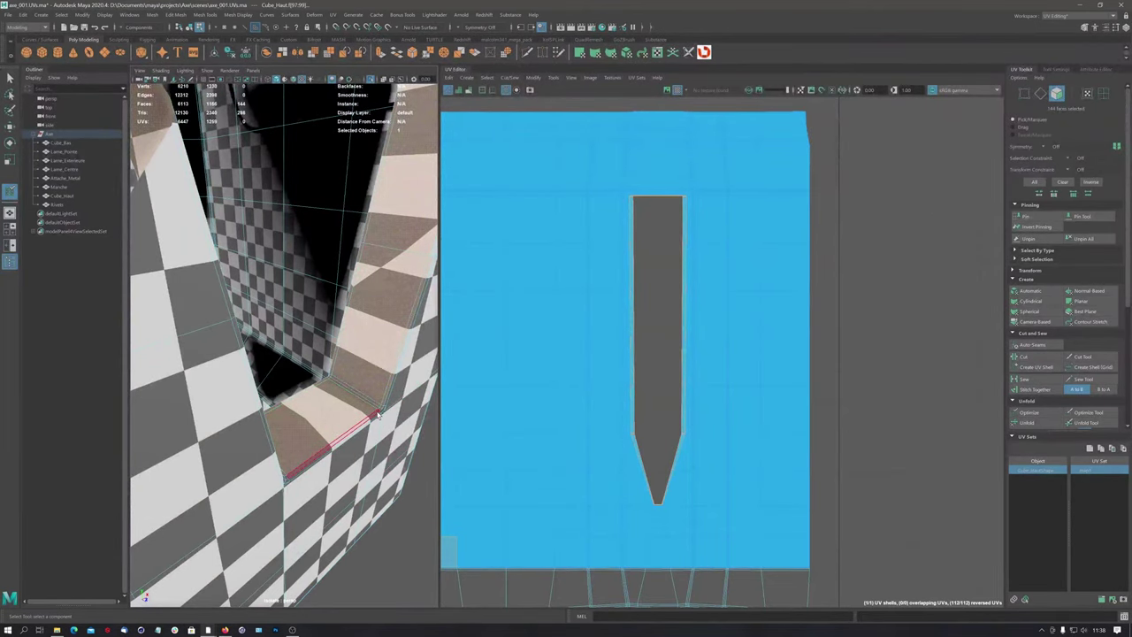
shift+double_click(385, 332)
scroll(386, 333, down, 5)
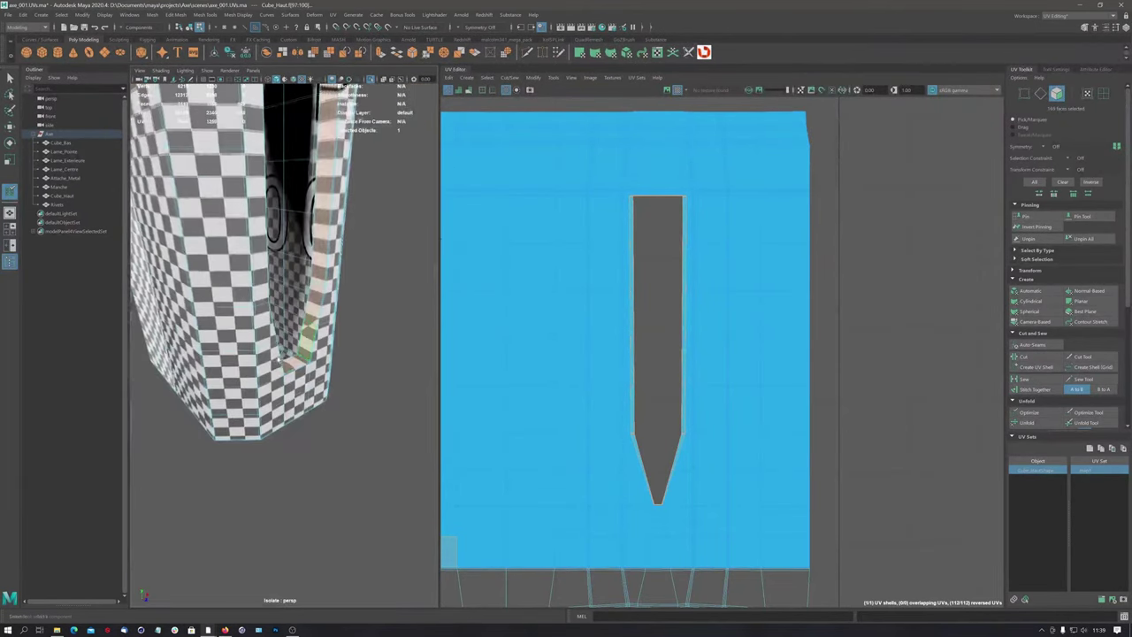
mouse_move(386, 333)
alt+mouse_down()
mouse_move(407, 237)
mouse_move(369, 265)
alt+mouse_up()
Isolate the object and pan the UV Editor to show both slot holes
key(ctrl+1)
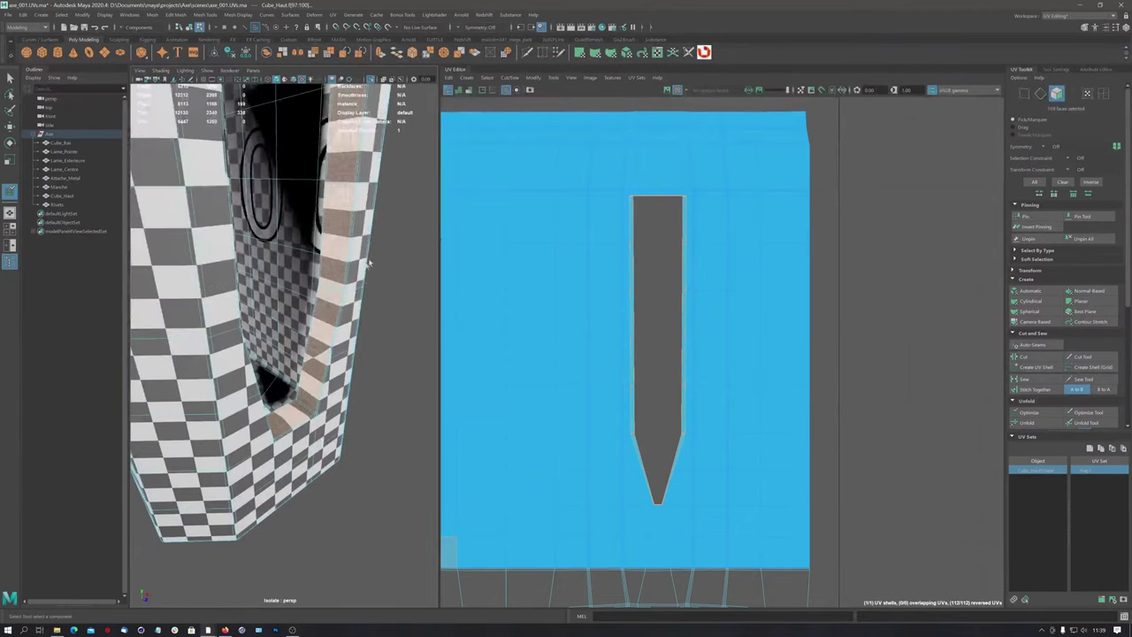
scroll(369, 265, up, 3)
scroll(354, 283, down, 8)
scroll(329, 308, up, 3)
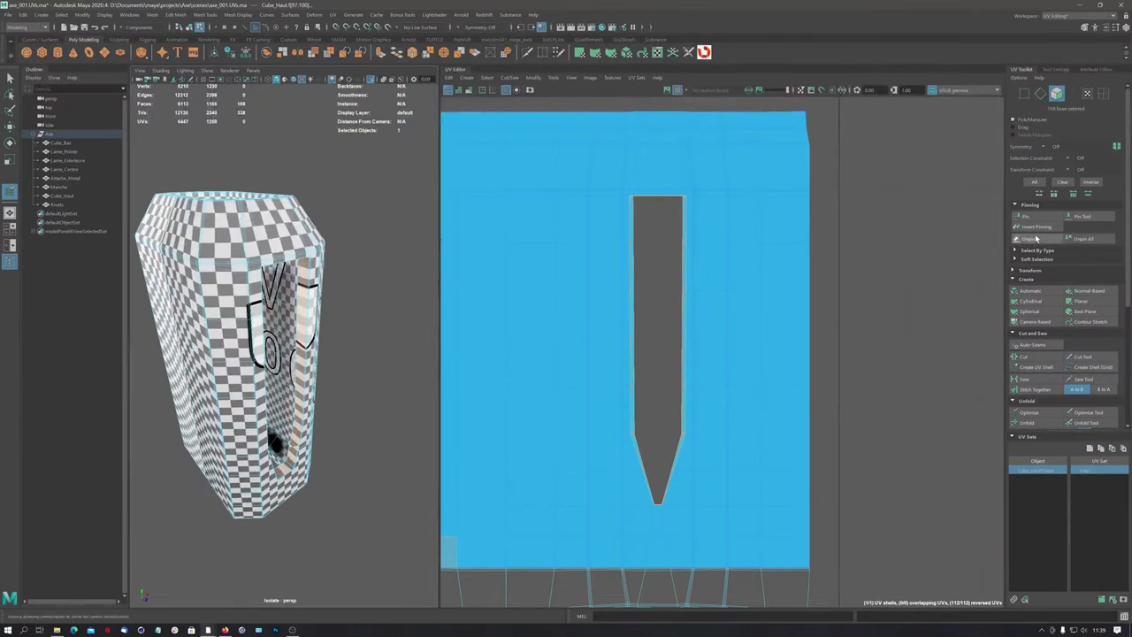
mouse_move(677, 321)
alt+right_down()
mouse_move(652, 313)
mouse_move(511, 343)
alt+right_up()
alt+middle_drag(519, 412, 637, 318)
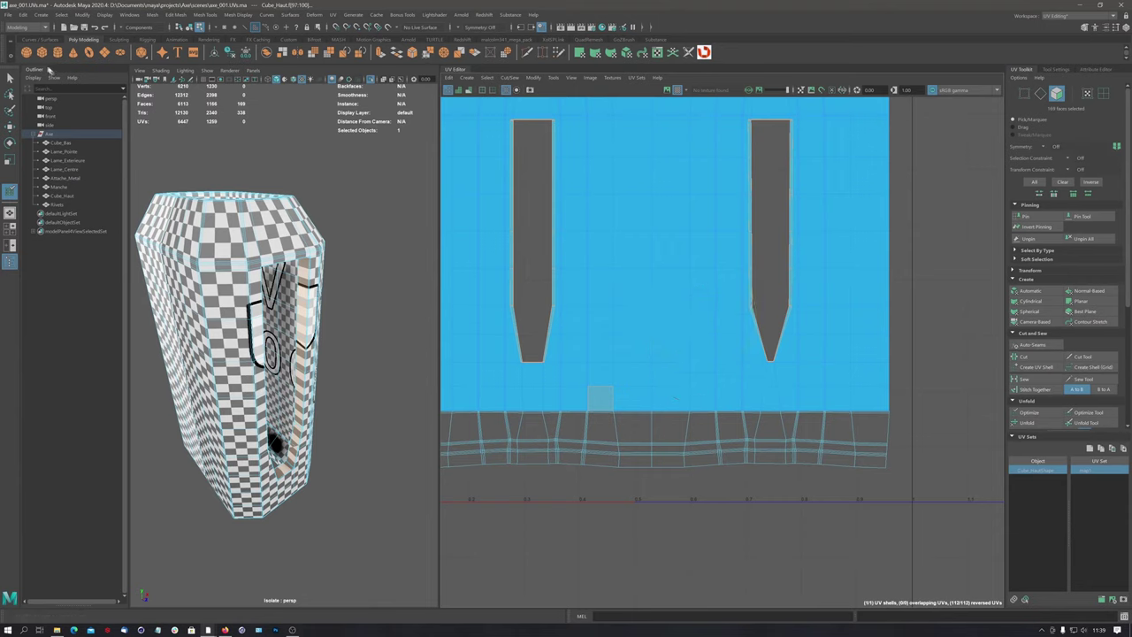
Unpin the selected Cube_Haut UVs and scroll the UV Toolkit down to Unfold
click(11, 78)
click(1030, 240)
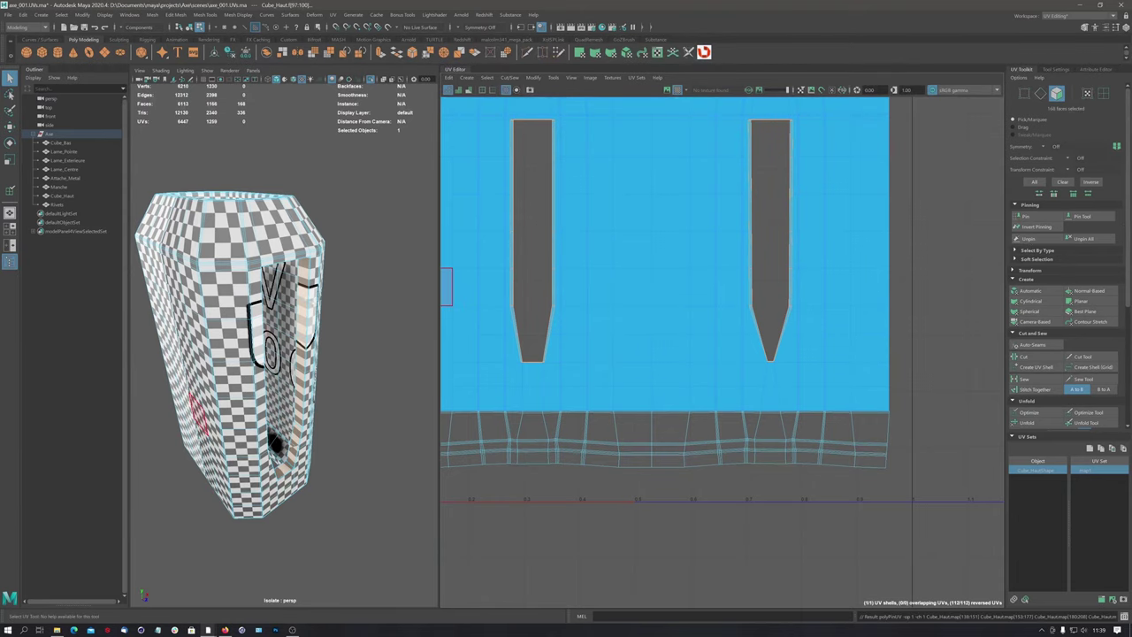
alt+middle_drag(809, 217, 796, 275)
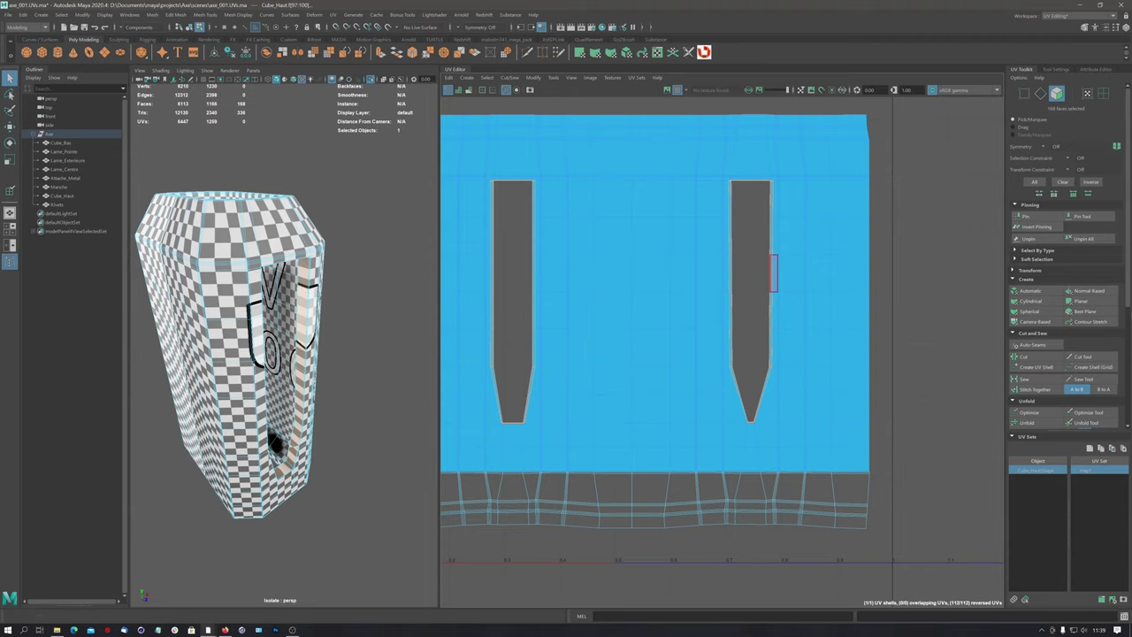
scroll(1125, 319, down, 2)
scroll(1122, 336, down, 2)
scroll(1118, 349, down, 1)
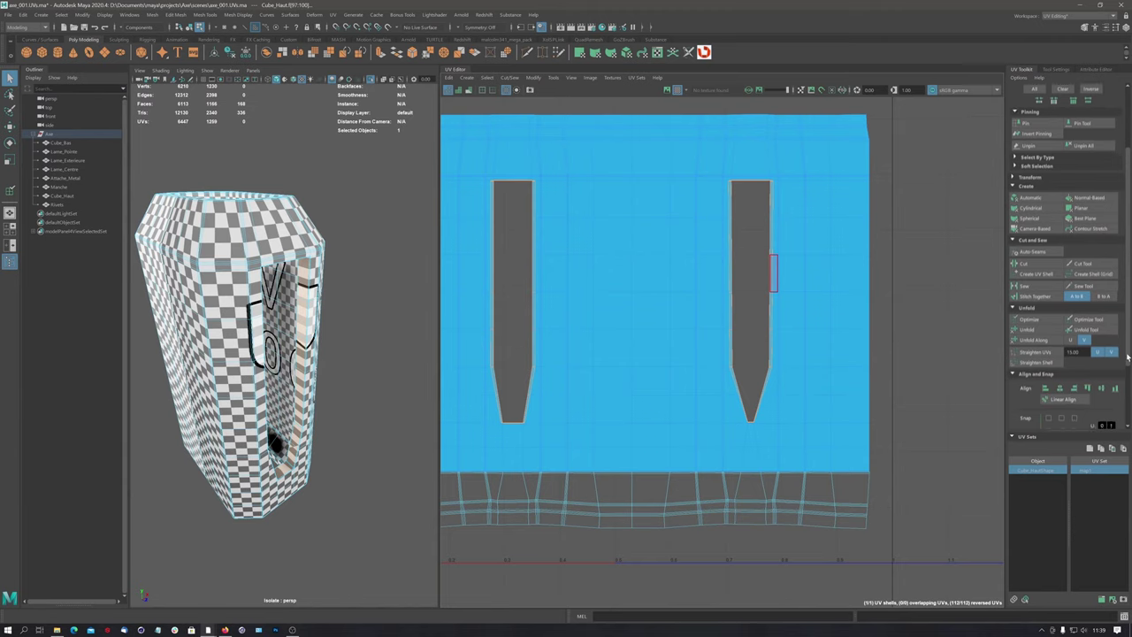
Unfold the selected slot-wall UVs and zoom in to check the shell tip
click(1030, 321)
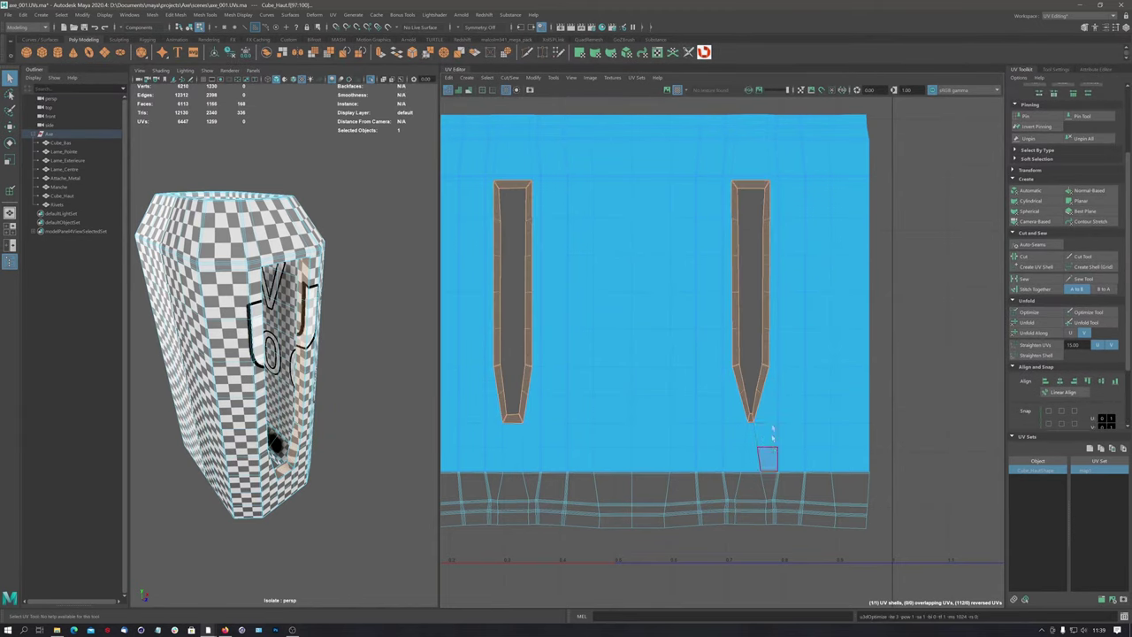
scroll(761, 424, up, 3)
scroll(743, 420, up, 3)
scroll(730, 415, up, 2)
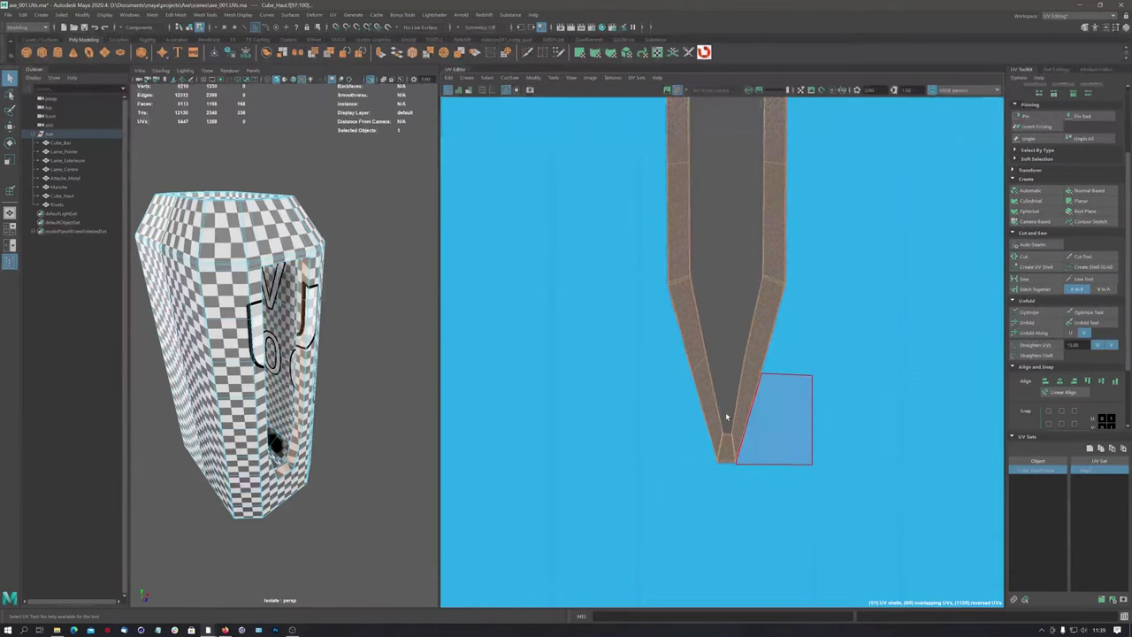
scroll(725, 412, up, 2)
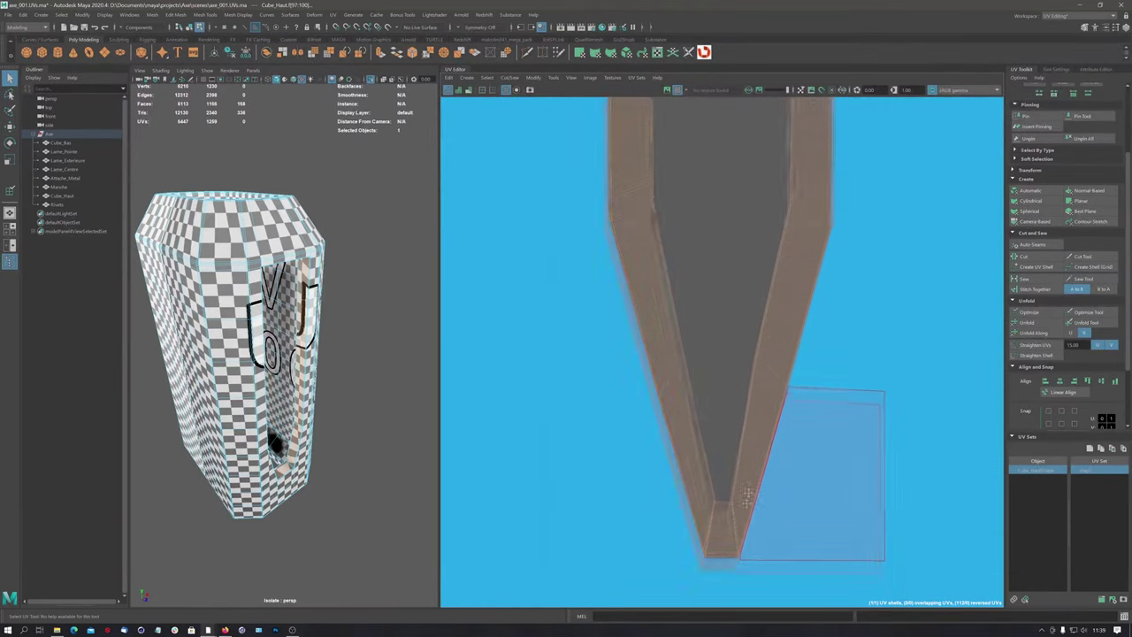
scroll(811, 351, down, 2)
Pan and zoom the UV view until the whole shell with both slots is visible
alt+middle_drag(569, 321, 898, 398)
scroll(743, 363, down, 2)
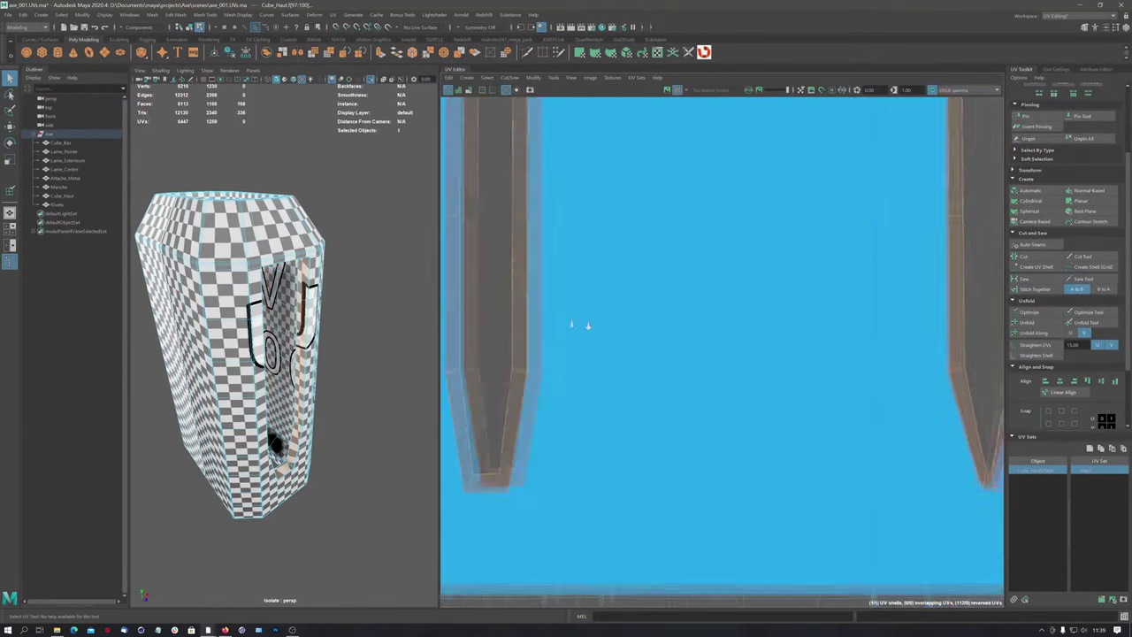
scroll(496, 310, down, 1)
alt+middle_drag(566, 305, 531, 455)
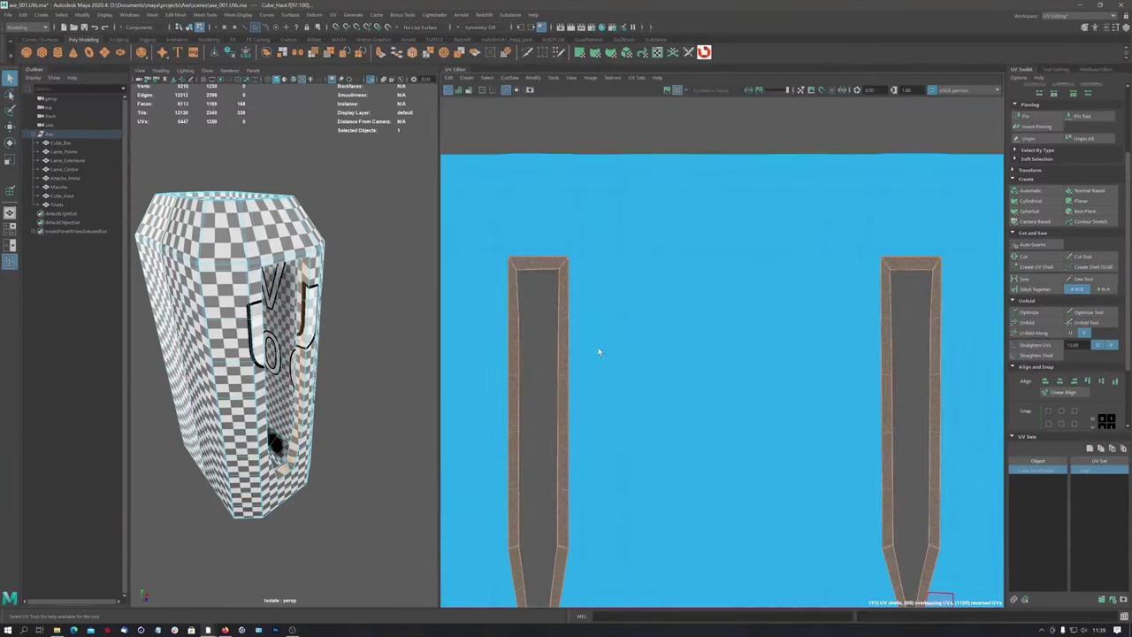
scroll(620, 321, down, 1)
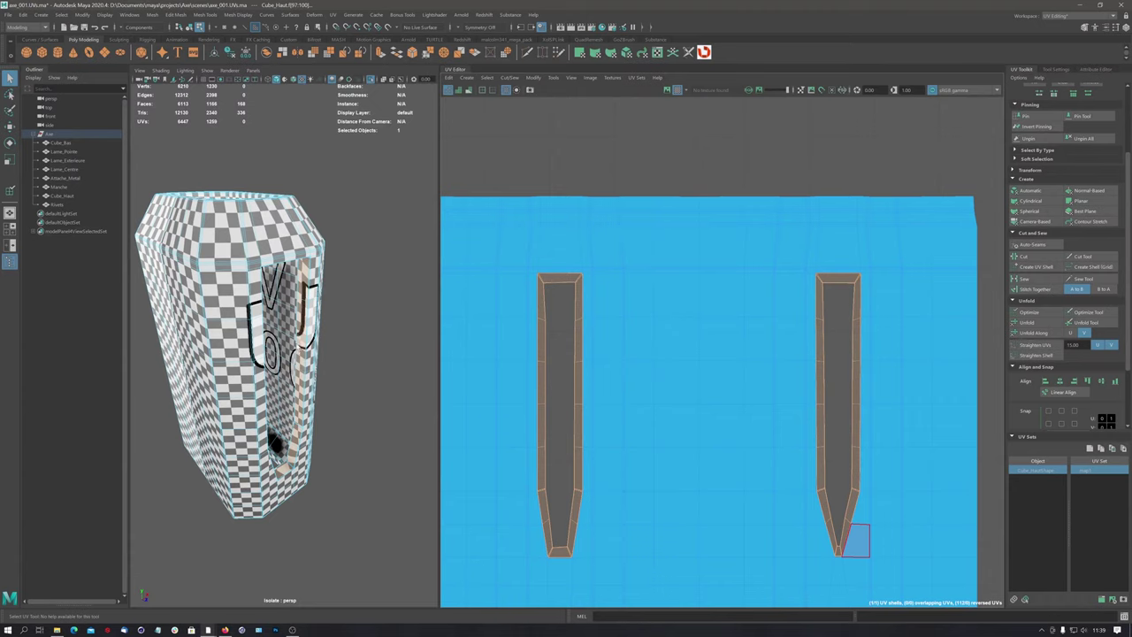
scroll(692, 308, down, 1)
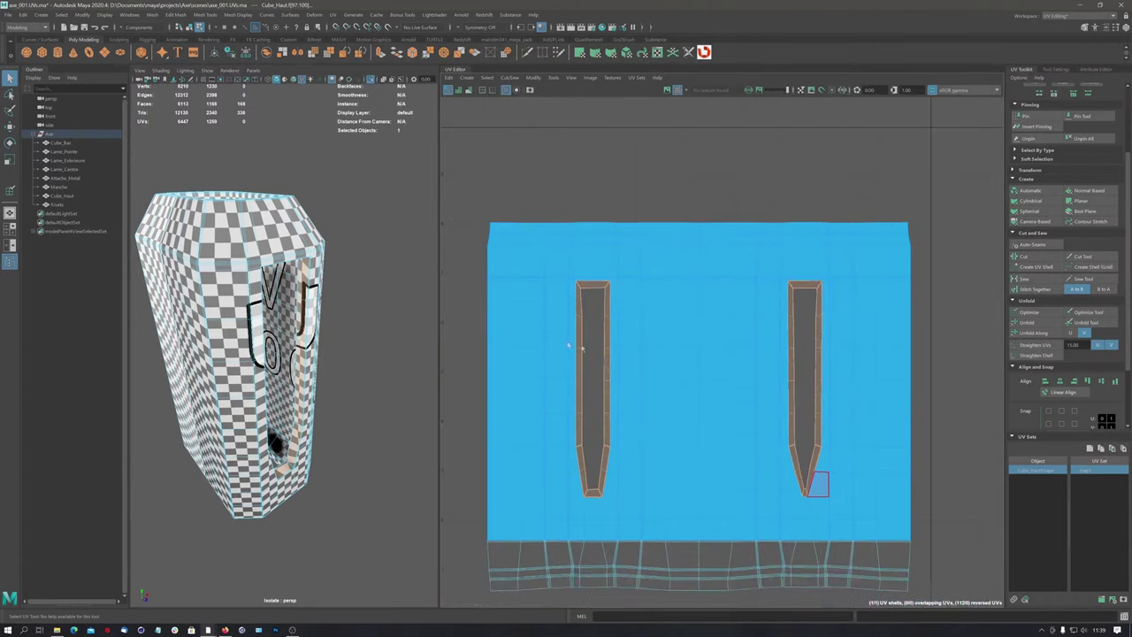
alt+middle_drag(693, 308, 654, 278)
scroll(655, 277, down, 1)
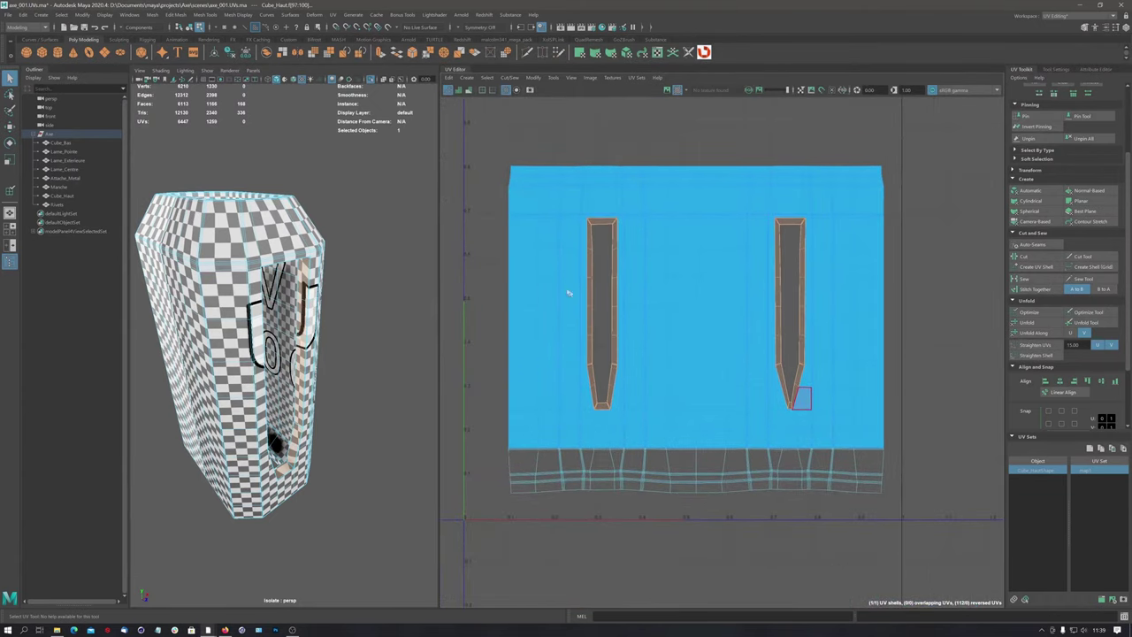
Select a top-left block of faces and orbit to check the checker on the lettered side
click(633, 309)
drag(537, 189, 537, 212)
mouse_move(256, 336)
alt+mouse_down()
mouse_move(281, 325)
mouse_move(235, 279)
alt+mouse_up()
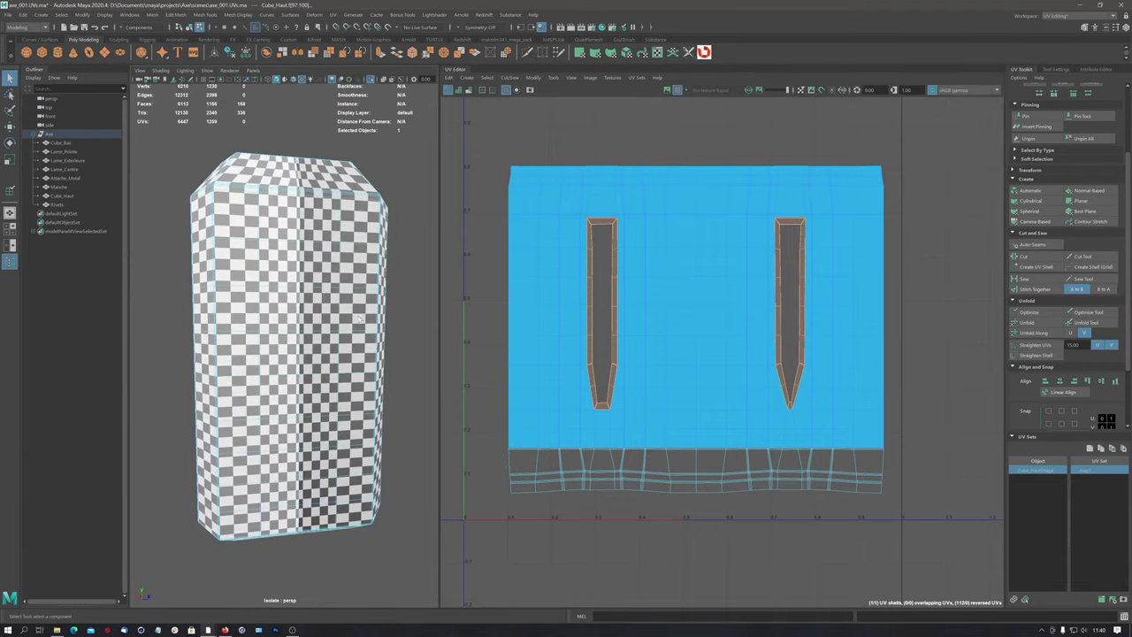
mouse_move(300, 251)
alt+mouse_down()
mouse_move(367, 290)
mouse_move(713, 295)
alt+mouse_up()
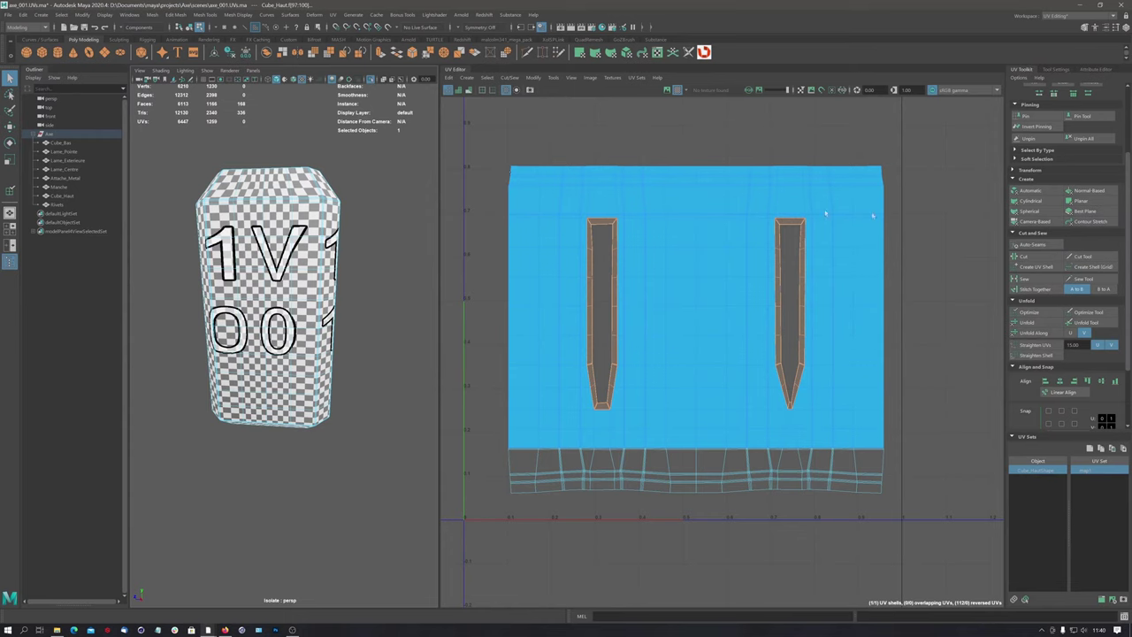
Clear all pins, switch to UV mode, and marquee-select the shell's left-edge UVs
click(1079, 139)
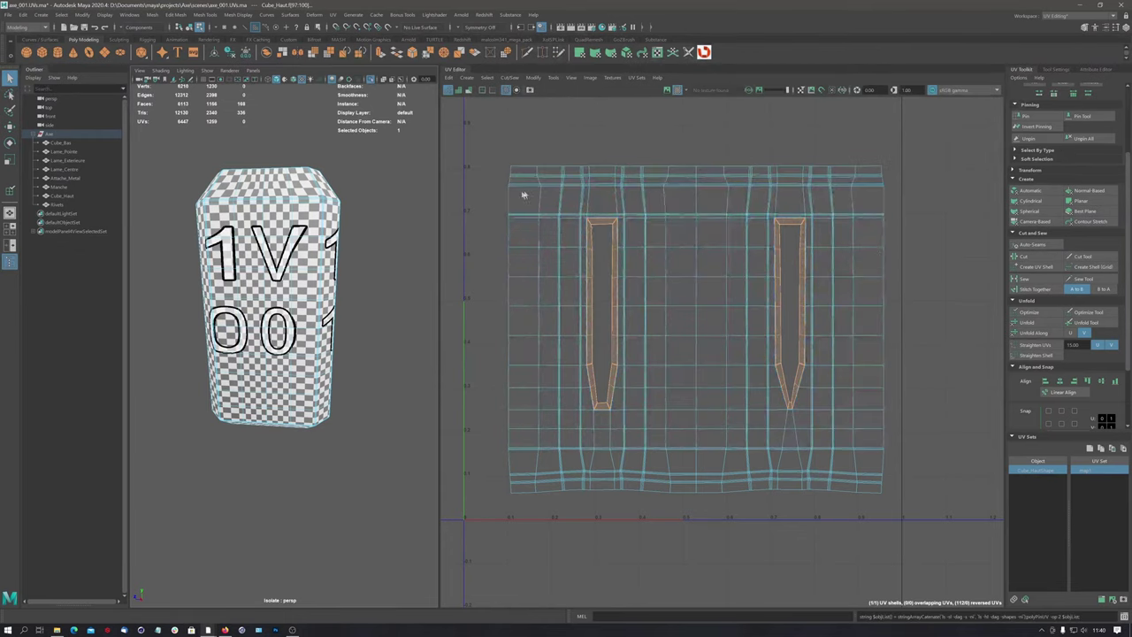
right_drag(529, 193, 525, 168)
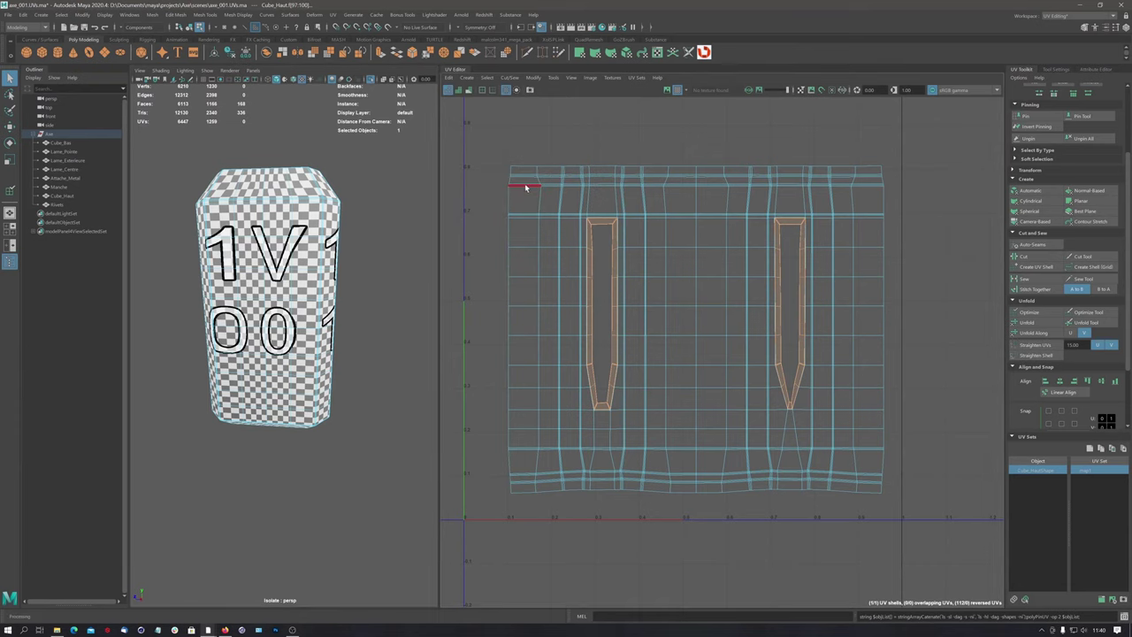
right_click(527, 189)
click(567, 186)
drag(489, 142, 549, 517)
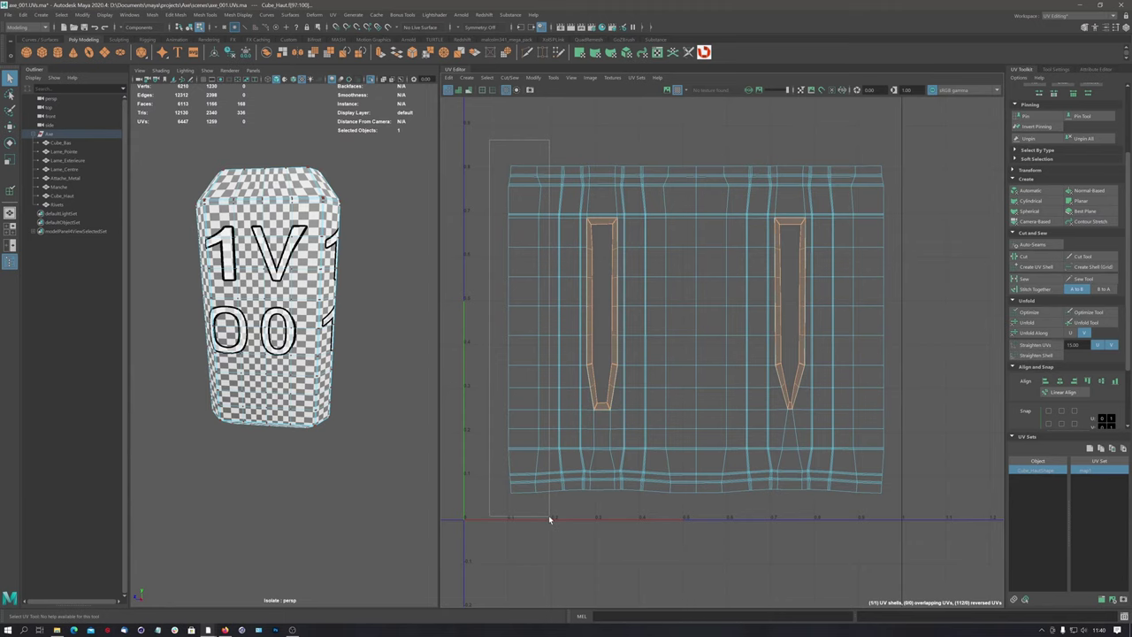
alt+drag(401, 407, 350, 307)
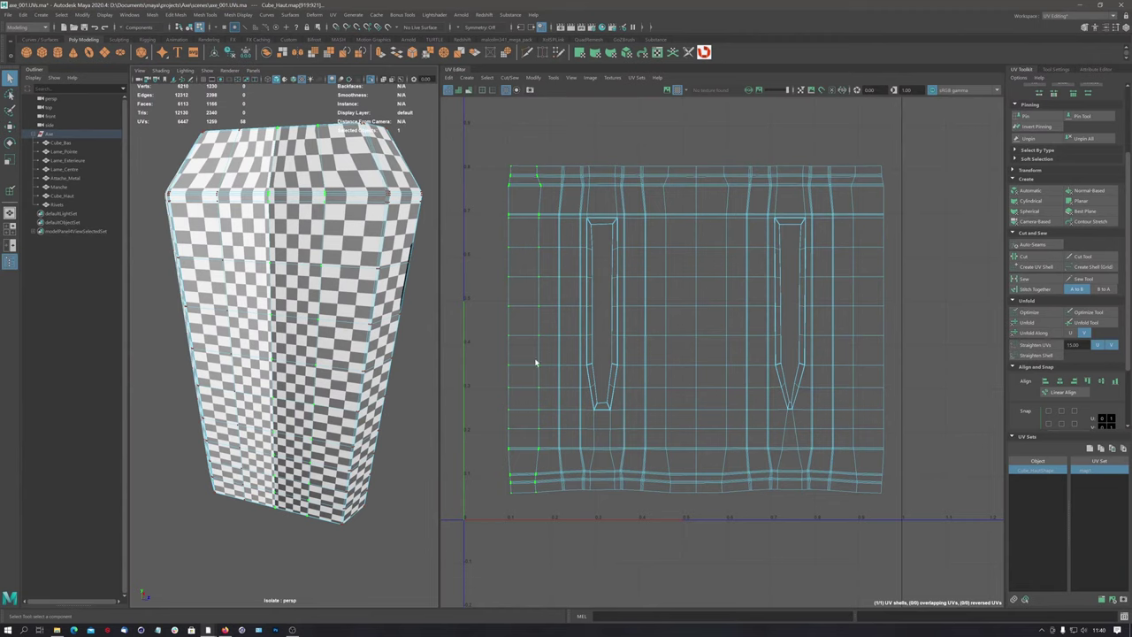
Nudge the left-edge UV column slightly left, then marquee-select the right-edge column
key(w)
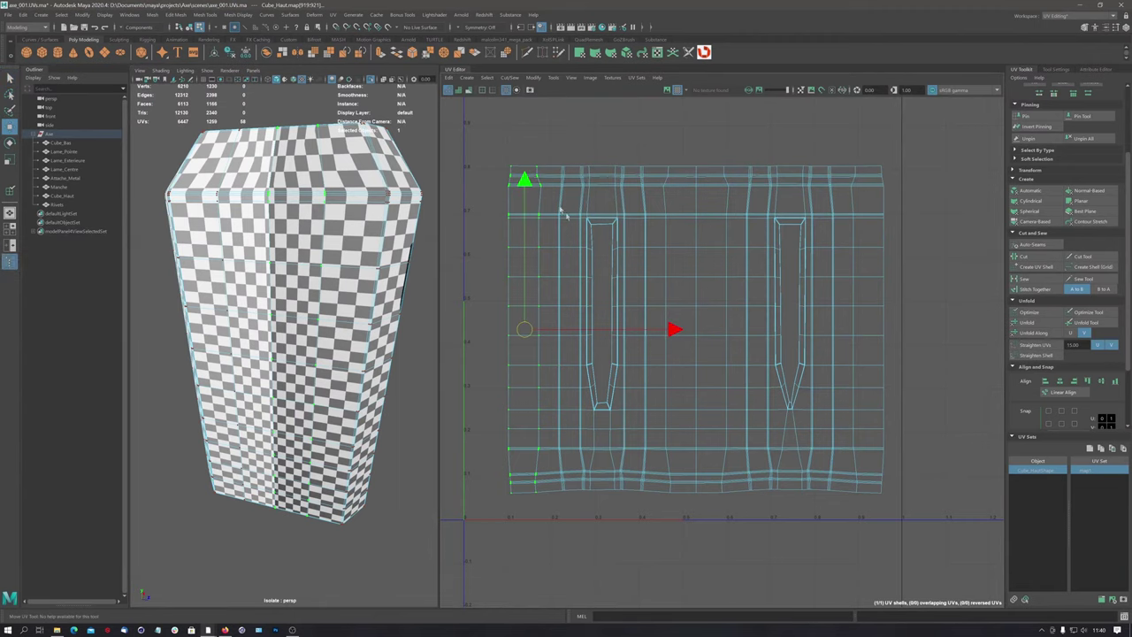
drag(674, 329, 664, 330)
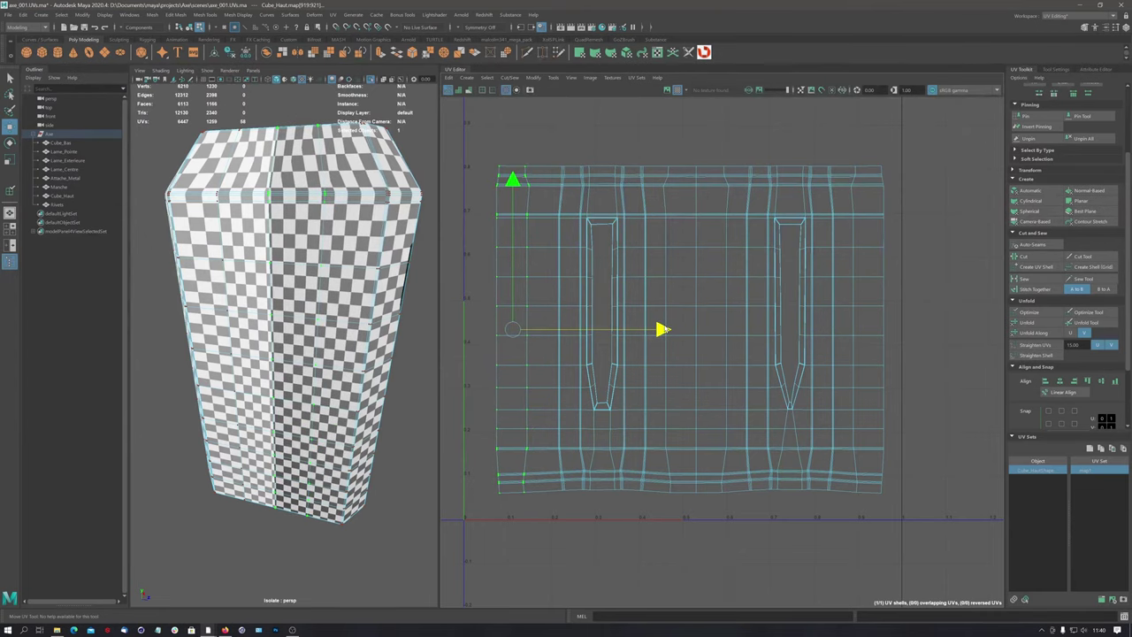
drag(665, 330, 665, 330)
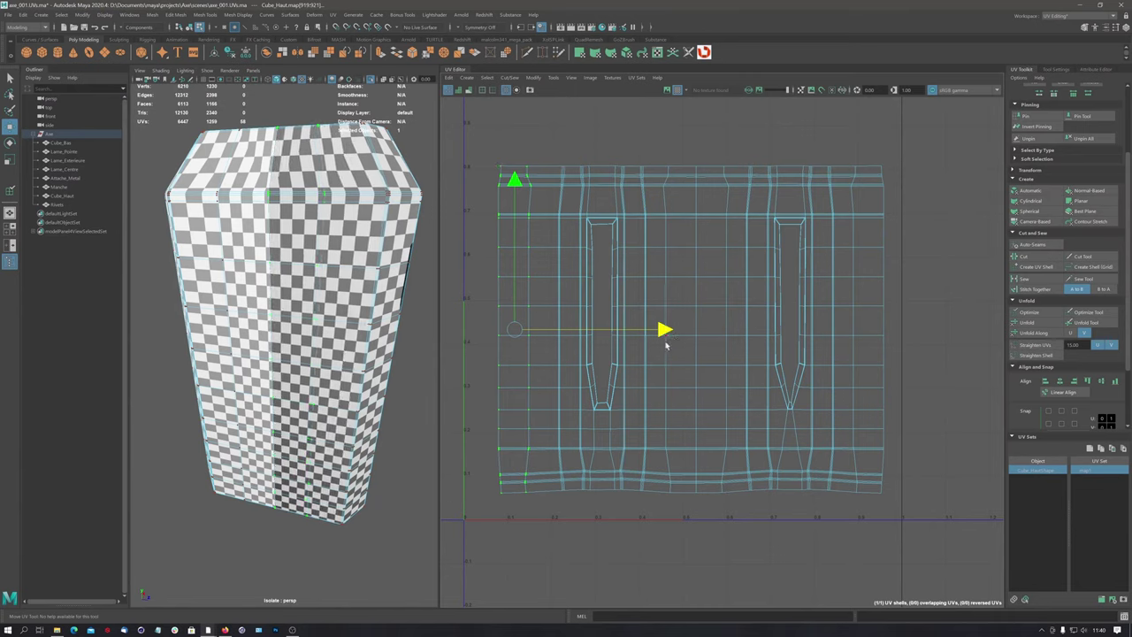
drag(860, 151, 931, 533)
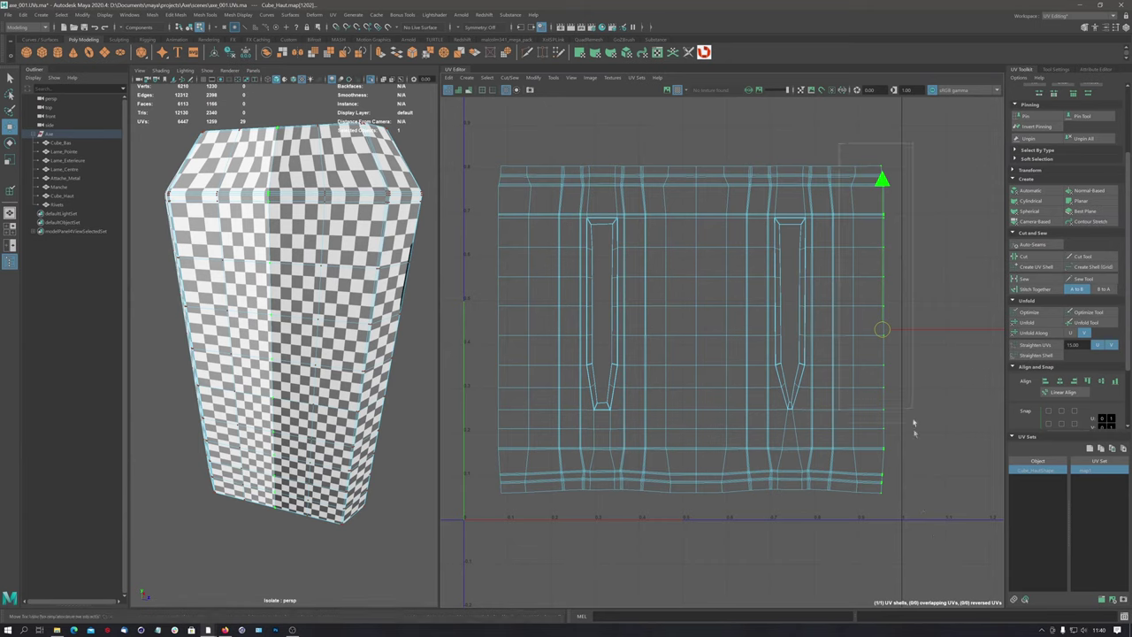
Extend the right-edge selection and slide that UV column outward, undoing the overshoot
drag(920, 516, 920, 514)
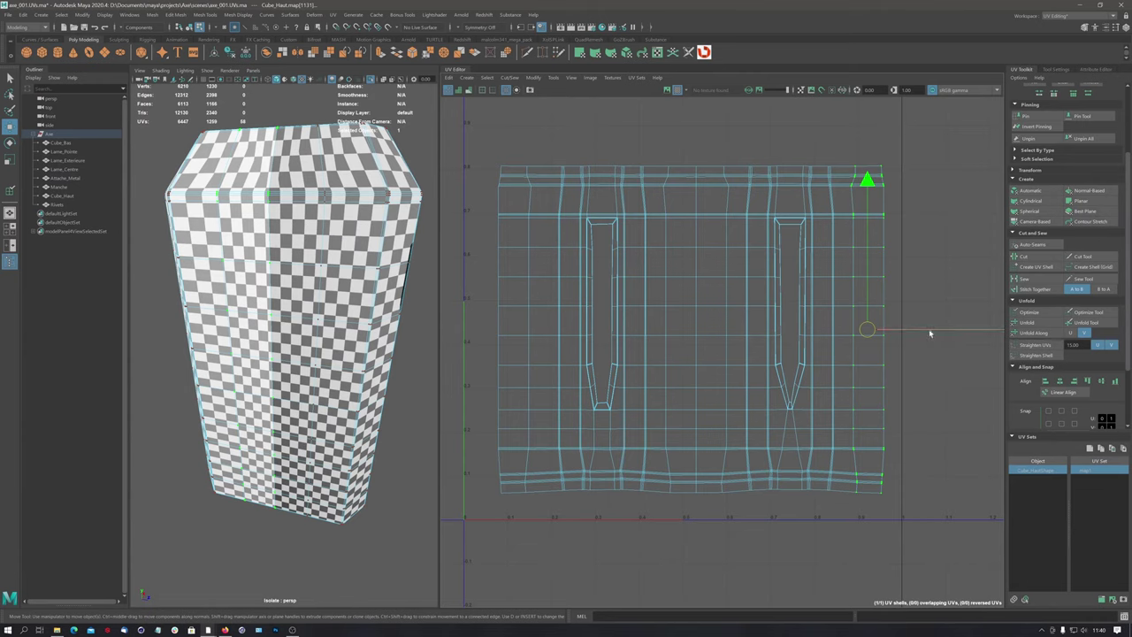
drag(933, 331, 944, 336)
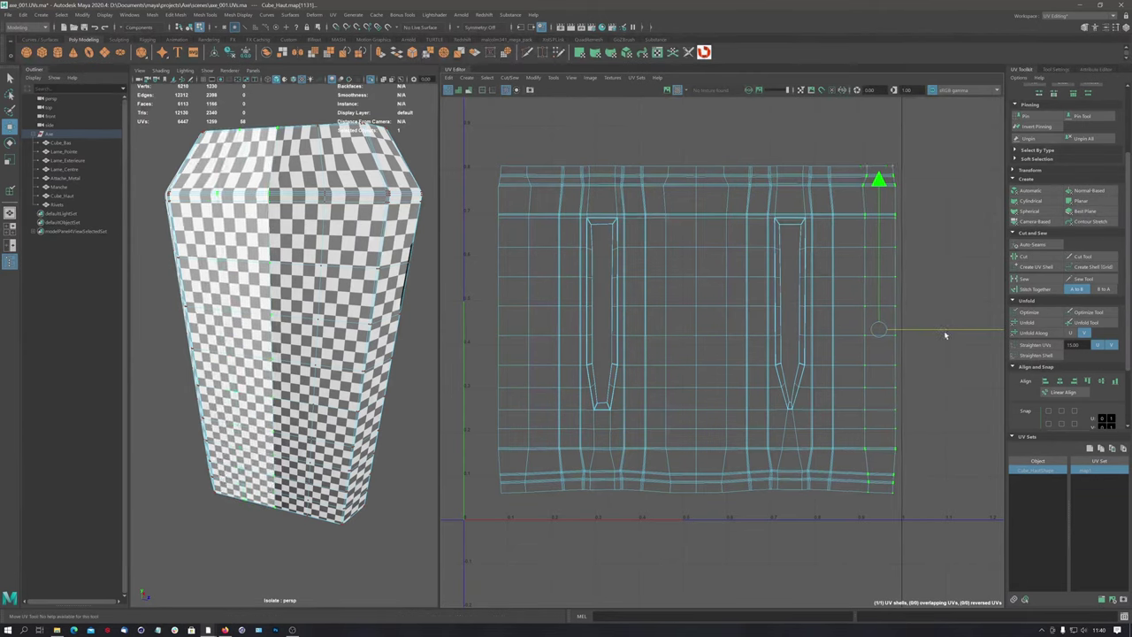
key(ctrl+z)
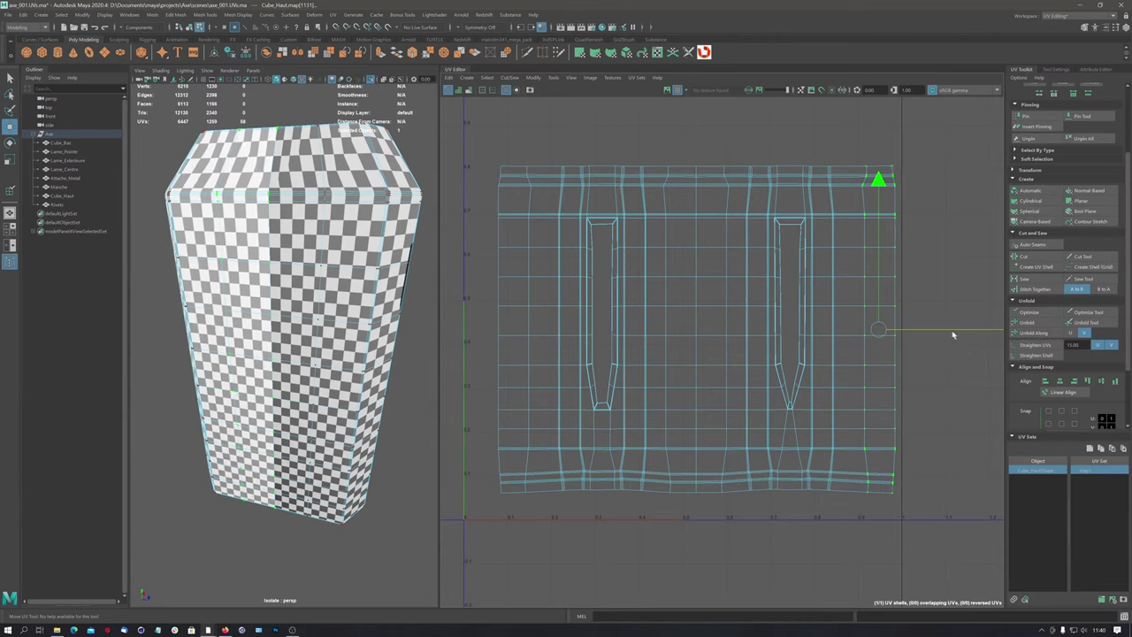
Inspect the checker on the 1V 00 side and top rim, then select the top-row UVs
mouse_move(316, 283)
alt+mouse_down()
mouse_move(318, 299)
mouse_move(406, 315)
alt+mouse_up()
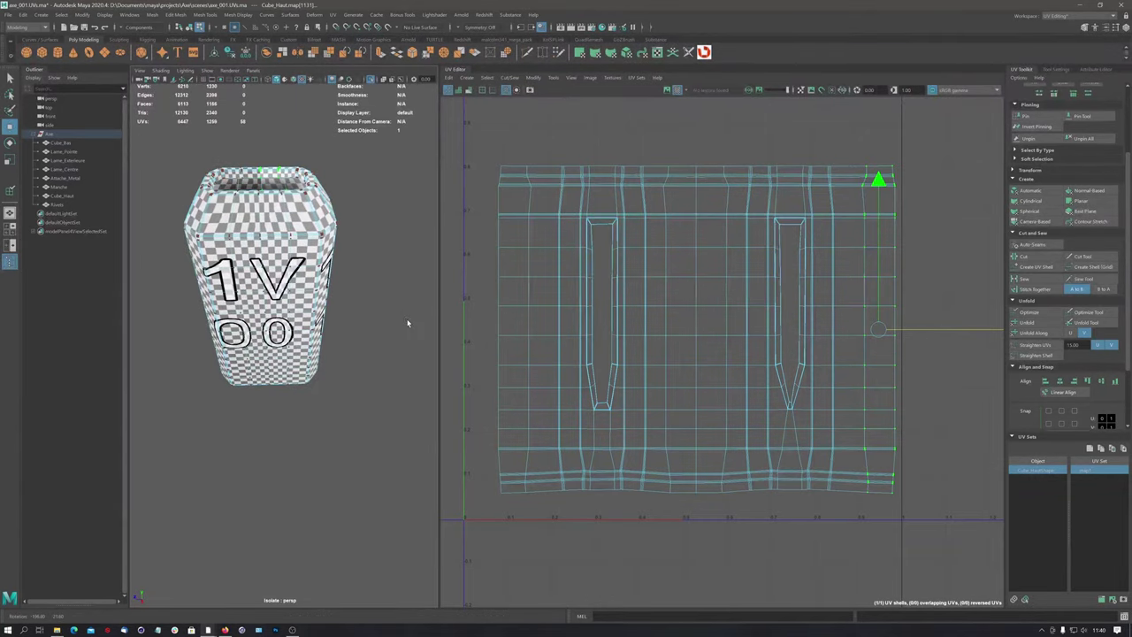
alt+right_drag(245, 195, 315, 188)
alt+drag(314, 189, 292, 256)
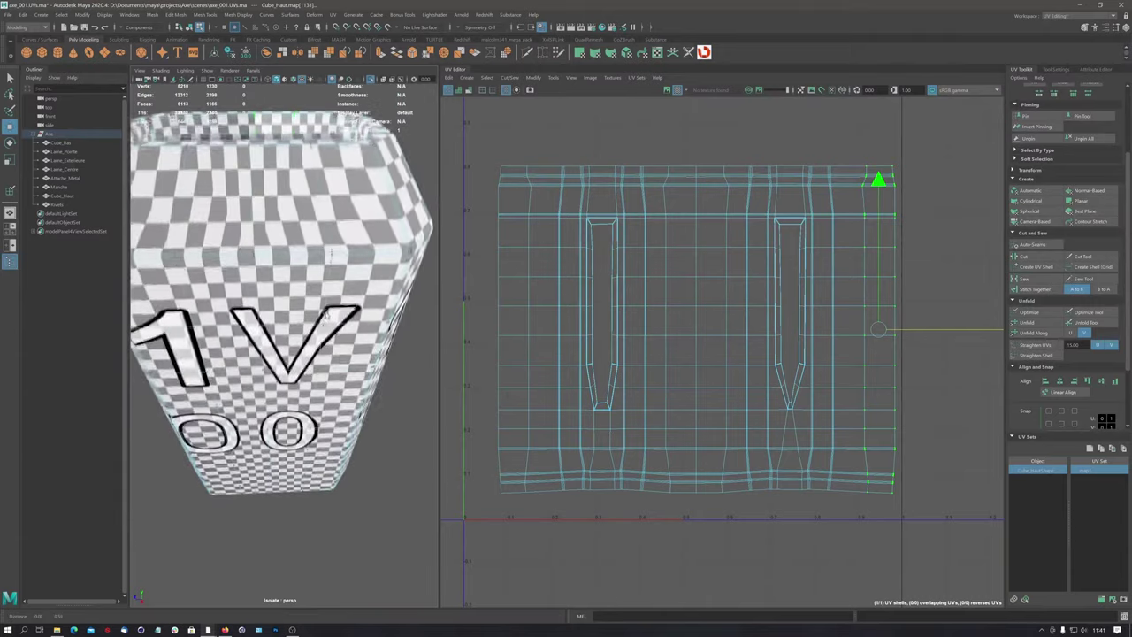
alt+right_drag(291, 257, 256, 248)
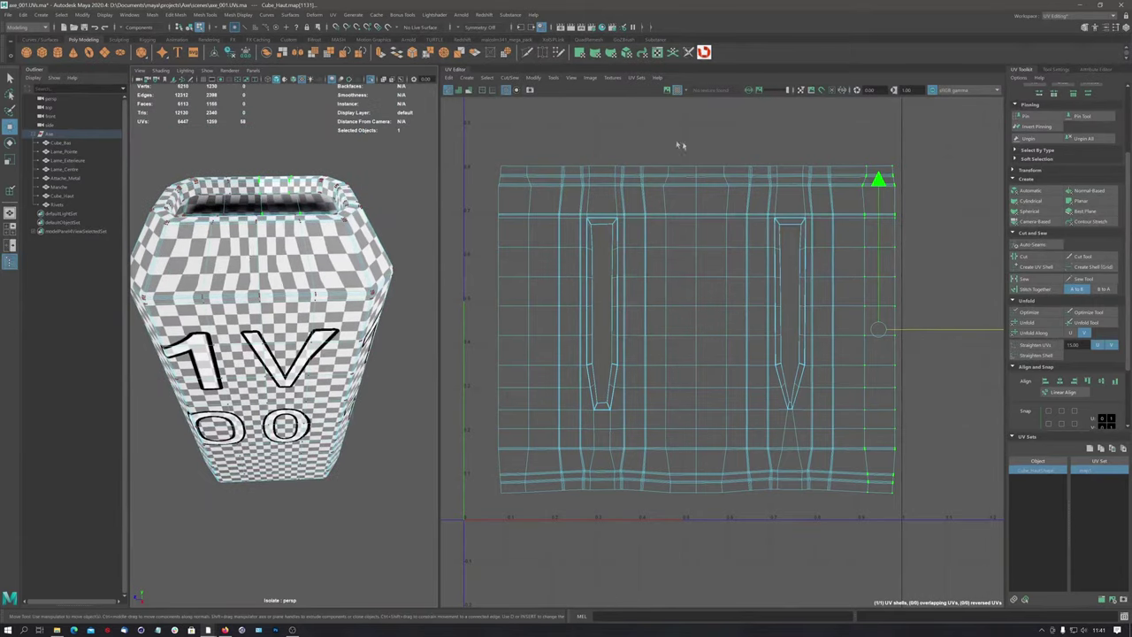
drag(651, 147, 731, 198)
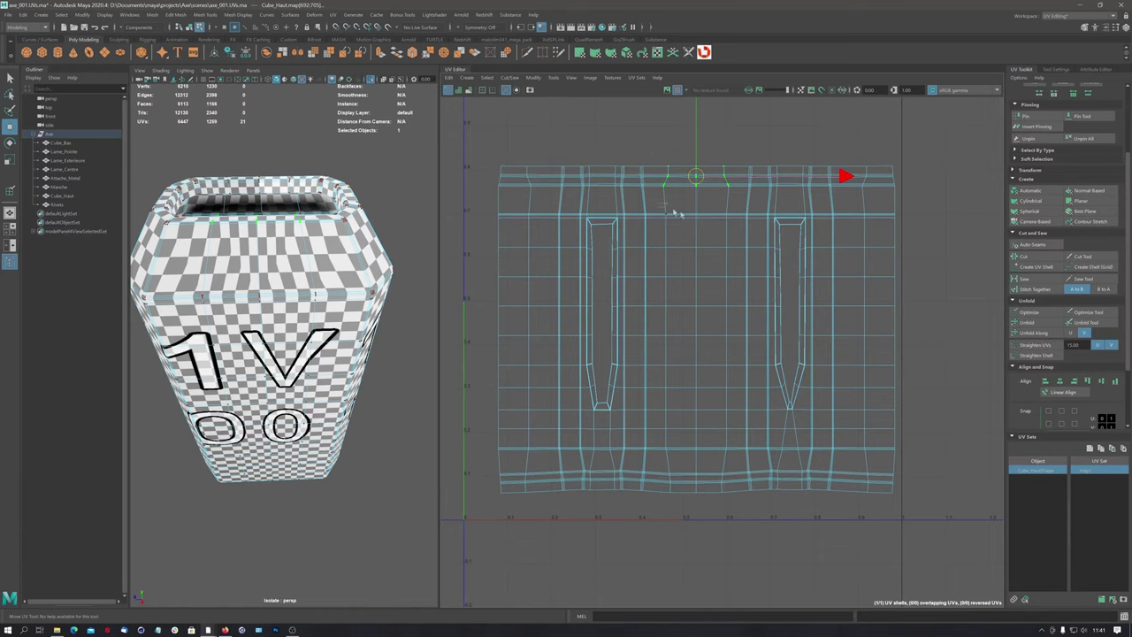
Pull the selected top-row UVs down, then try Optimize and the Optimize brush, undoing both
middle_drag(733, 227, 725, 252)
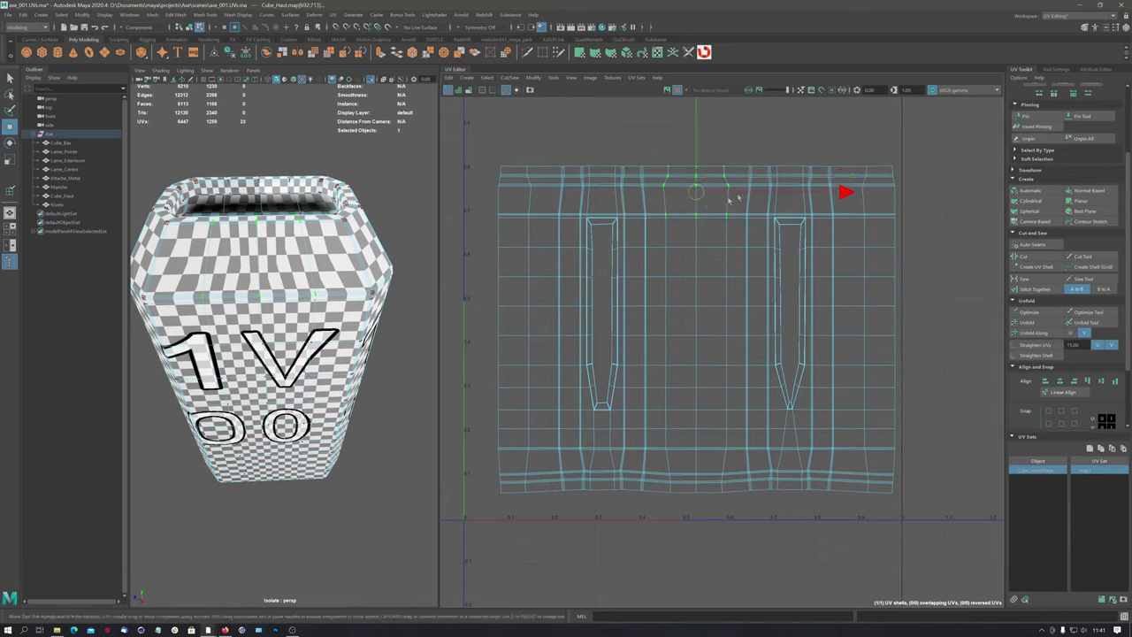
click(1031, 313)
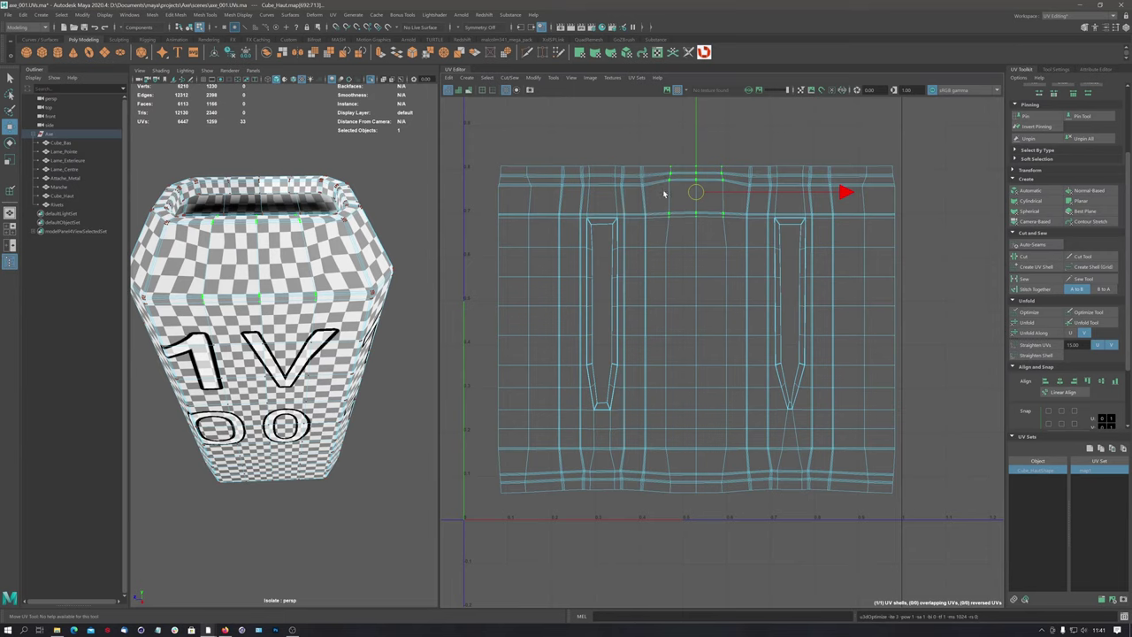
key(ctrl+z)
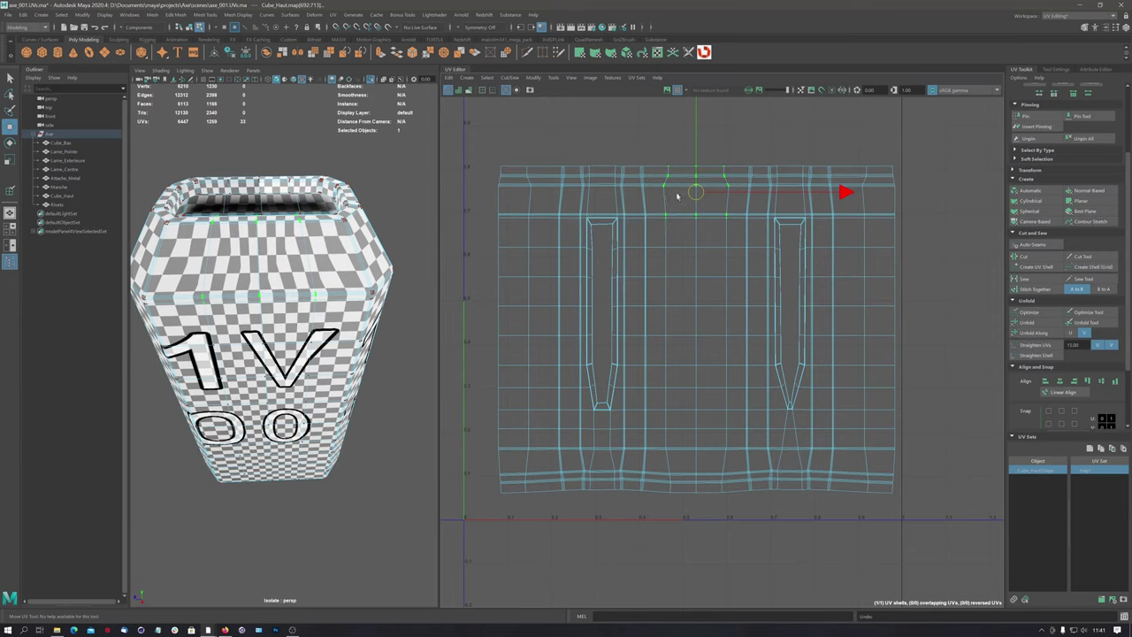
click(1095, 313)
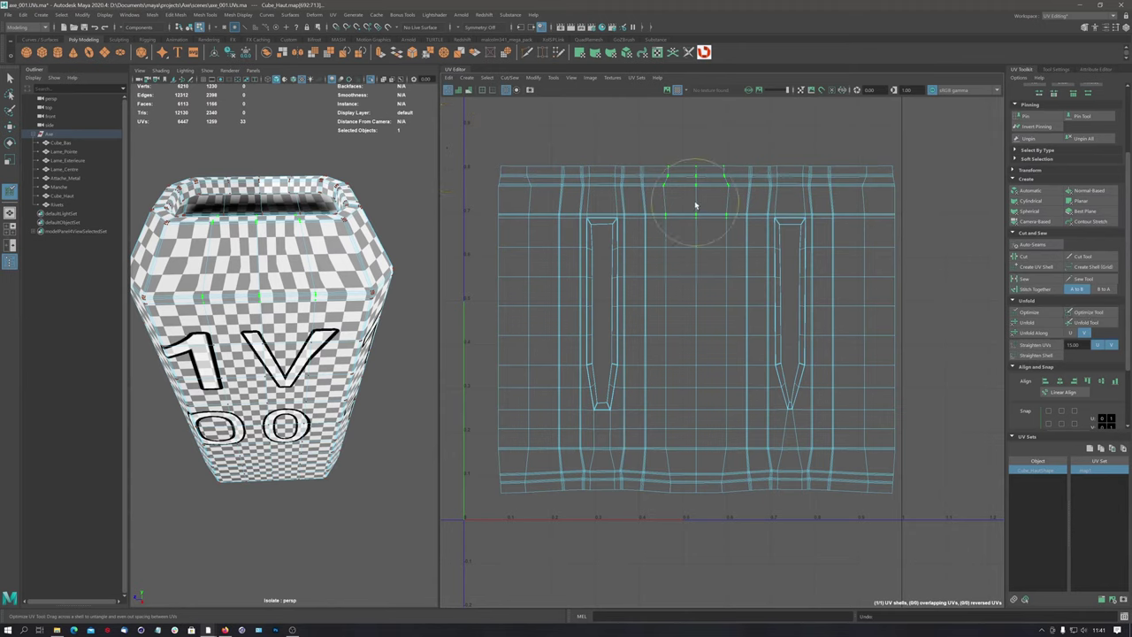
drag(695, 206, 688, 211)
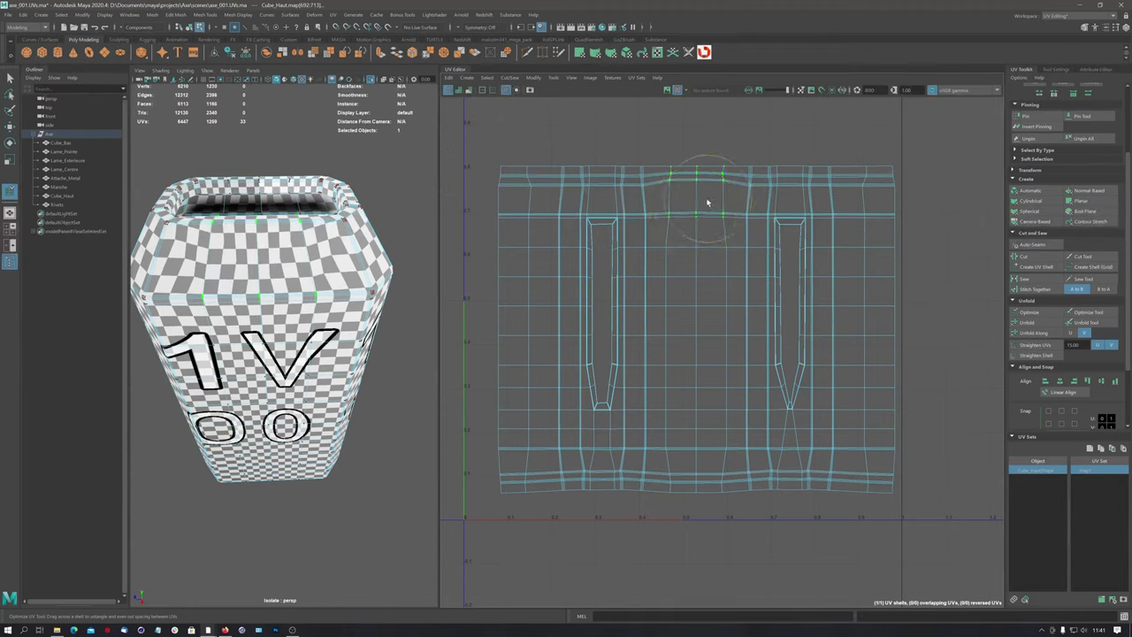
key(ctrl+z)
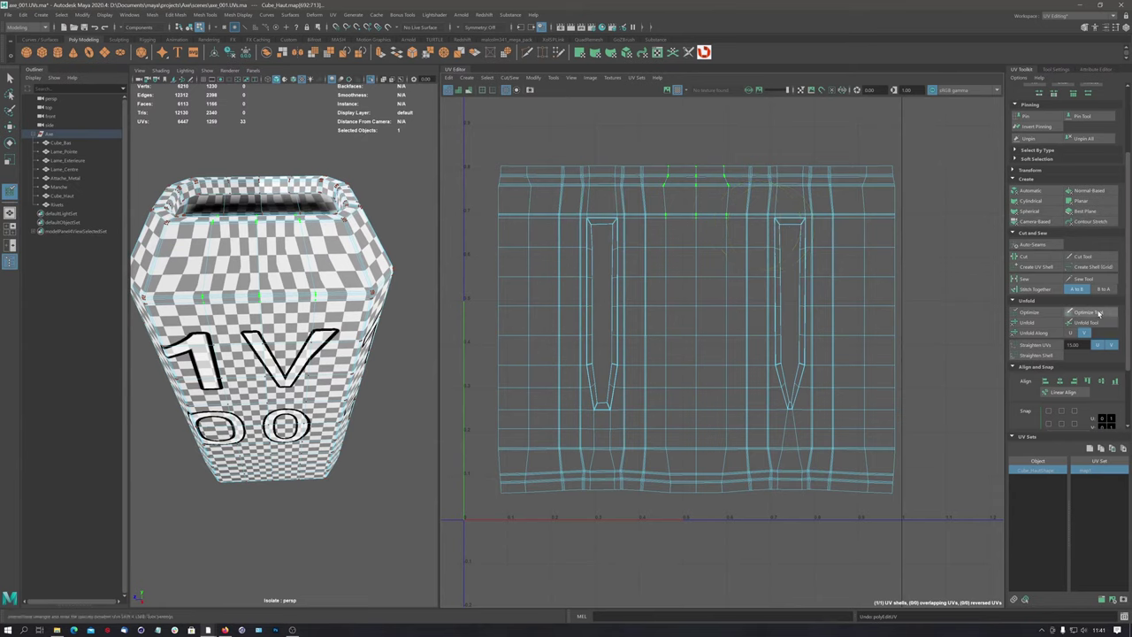
Lower the Optimize brush Strength to about 0.19 and gently smooth the top-band UVs
click(1097, 313)
double_click(1084, 313)
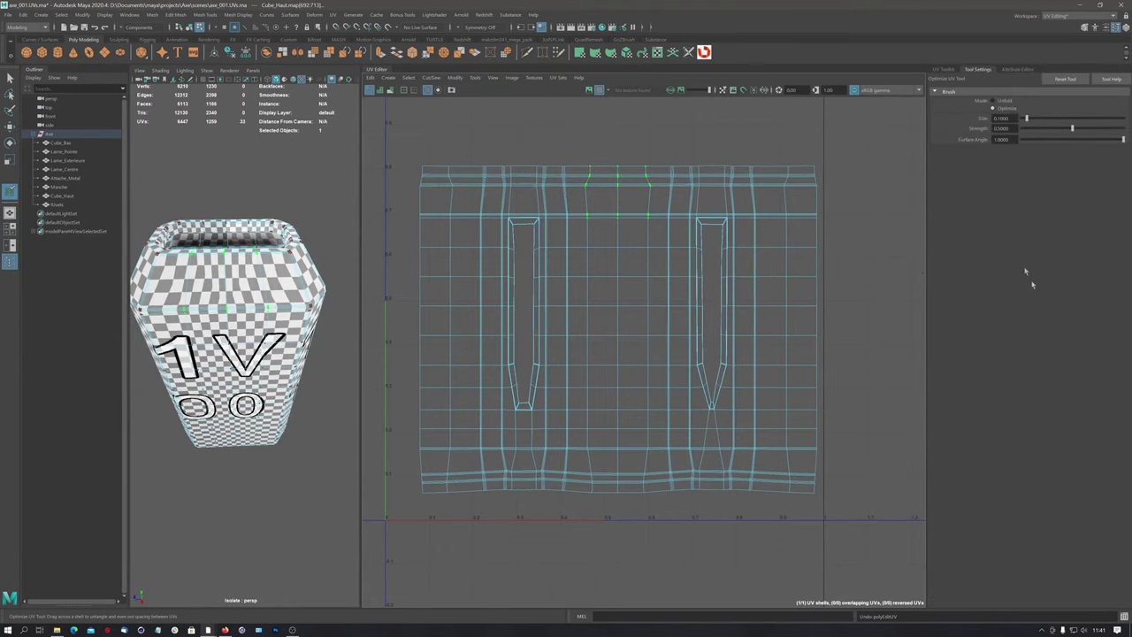
drag(1071, 129, 1040, 133)
drag(592, 192, 607, 189)
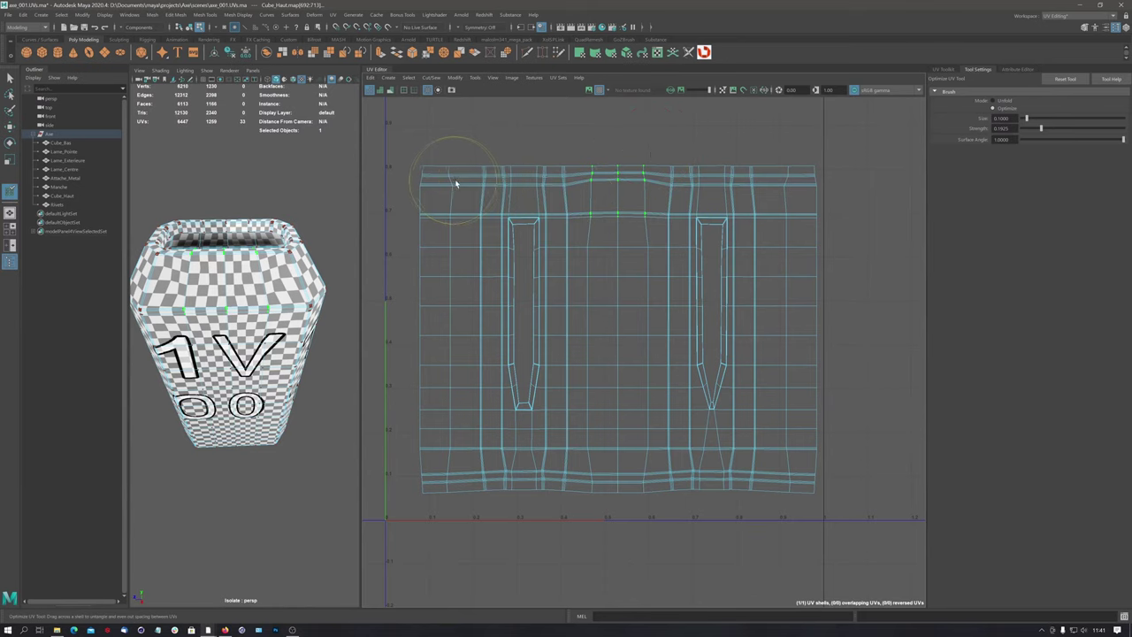
click(942, 69)
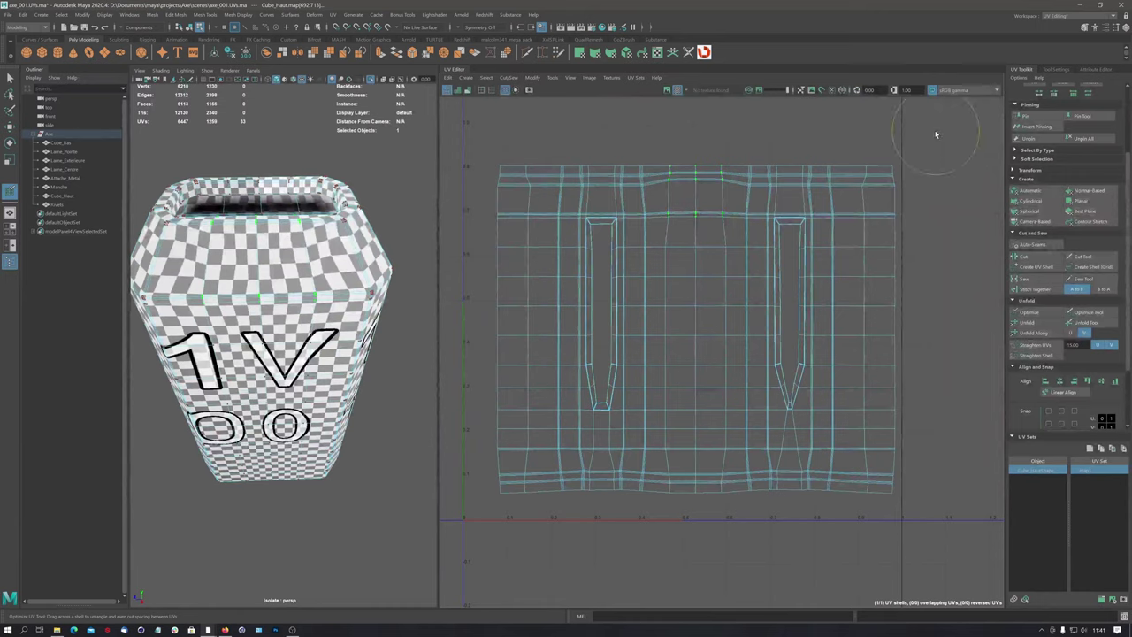
Relax the UVs around the top notch with the Unfold brush
scroll(326, 248, down, 2)
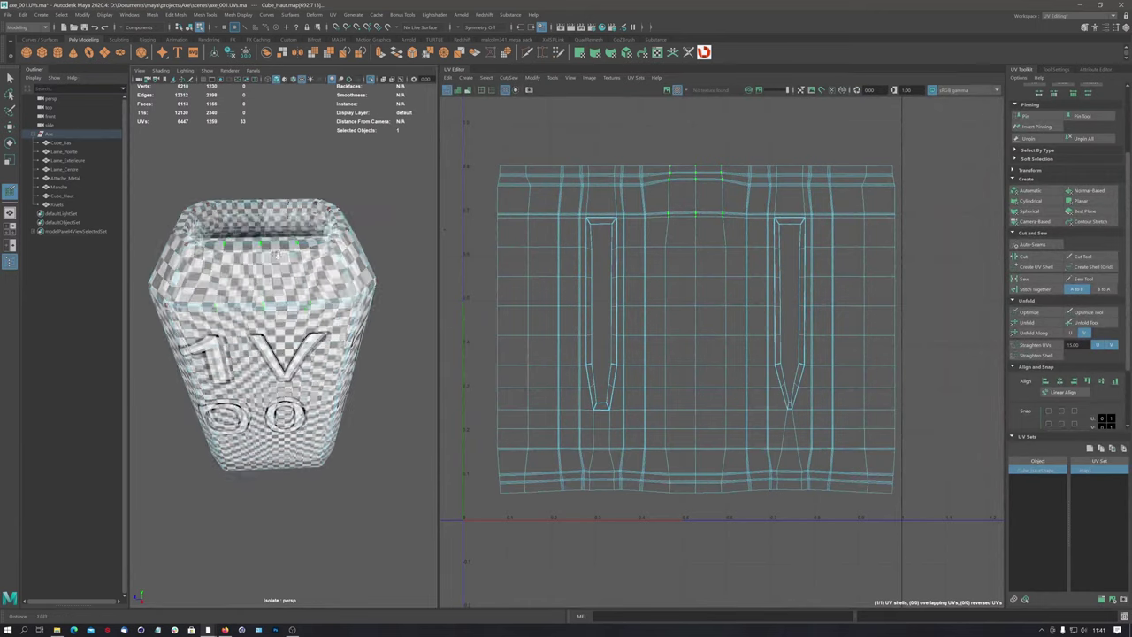
scroll(371, 234, down, 2)
key(ctrl+z)
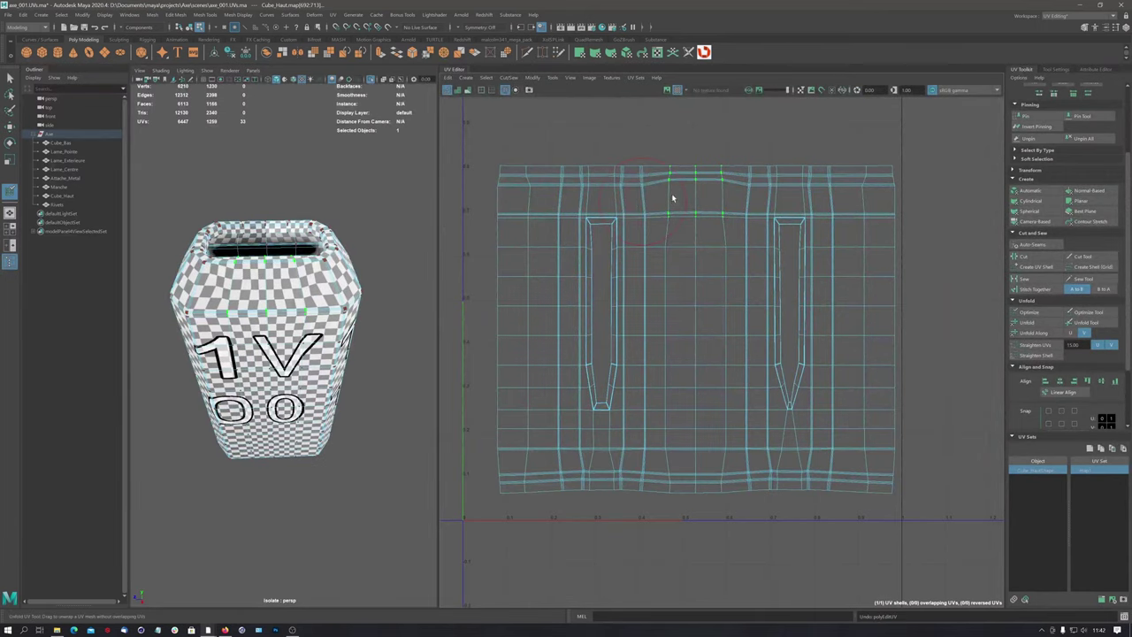
click(674, 198)
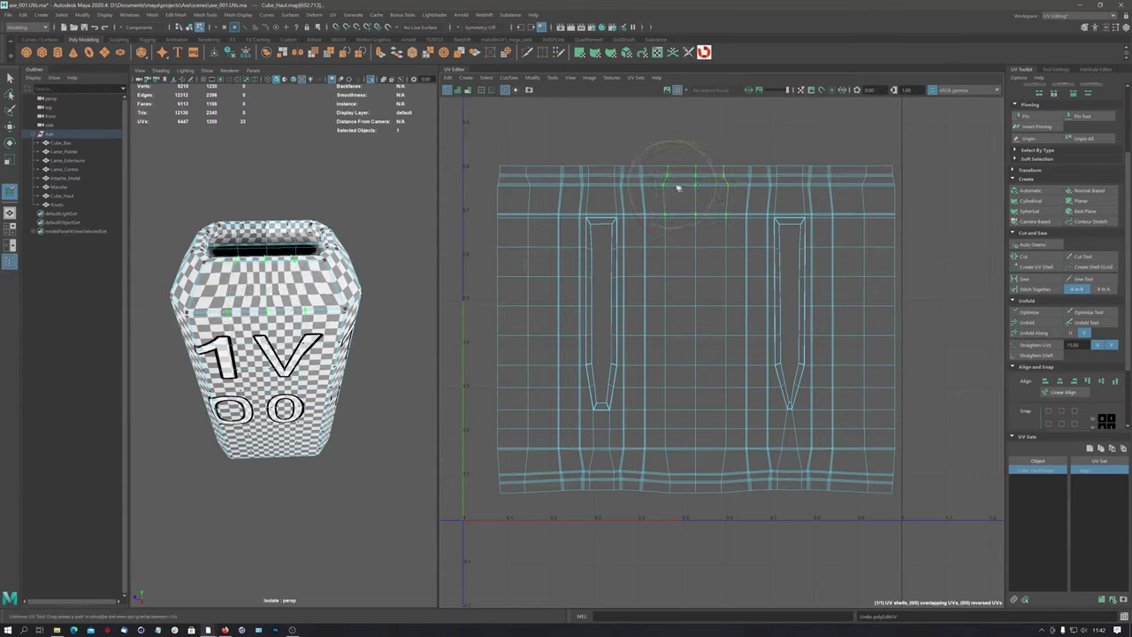
Zoom the UV Editor in and bring up the marking menu's list of UV tools
scroll(698, 177, up, 3)
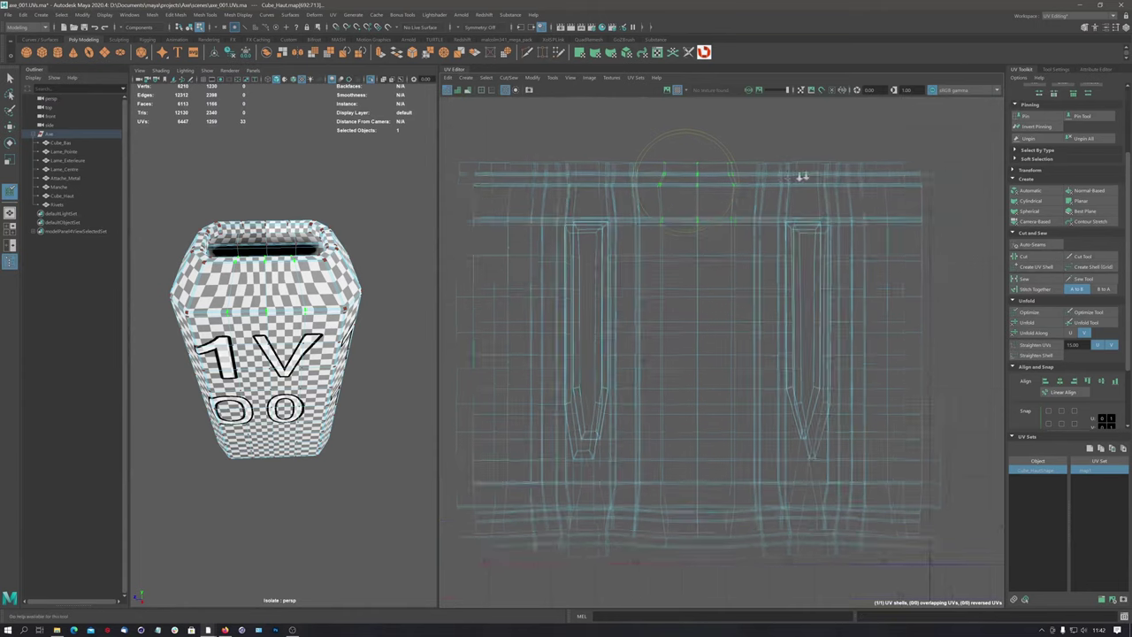
scroll(674, 263, up, 2)
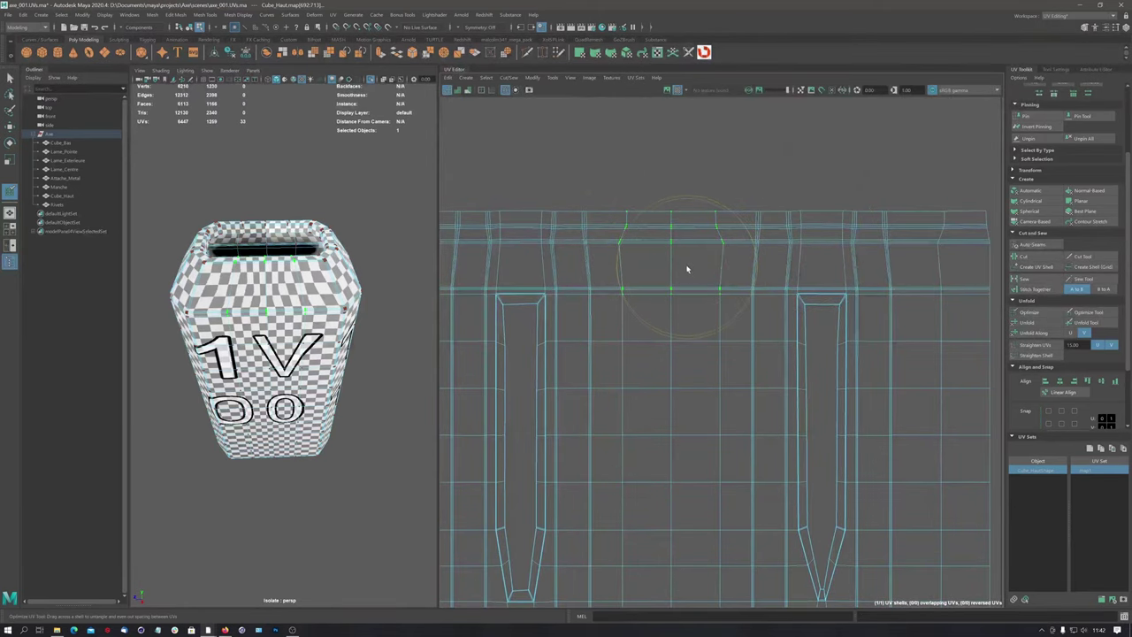
ctrl+right_drag(681, 259, 698, 335)
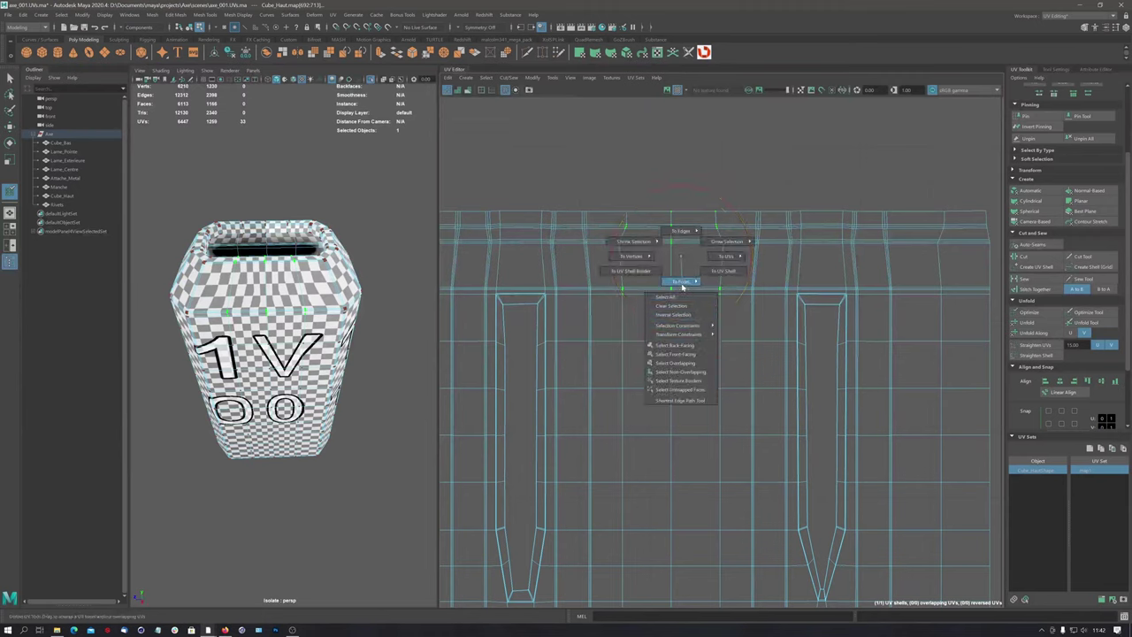
ctrl+right_drag(698, 334, 678, 250)
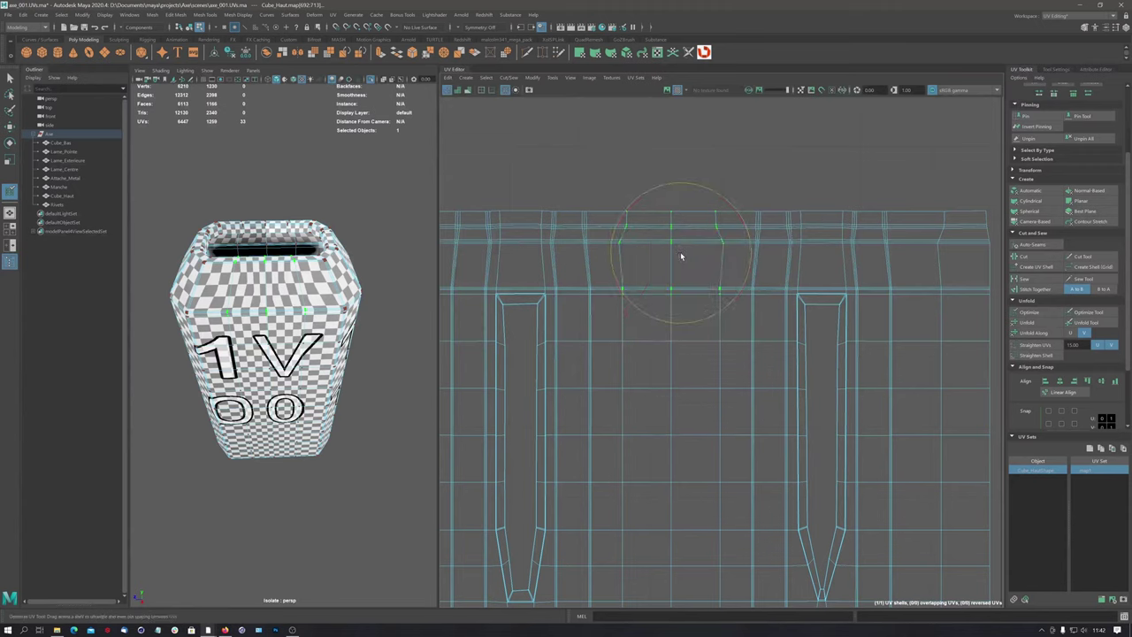
right_click(680, 257)
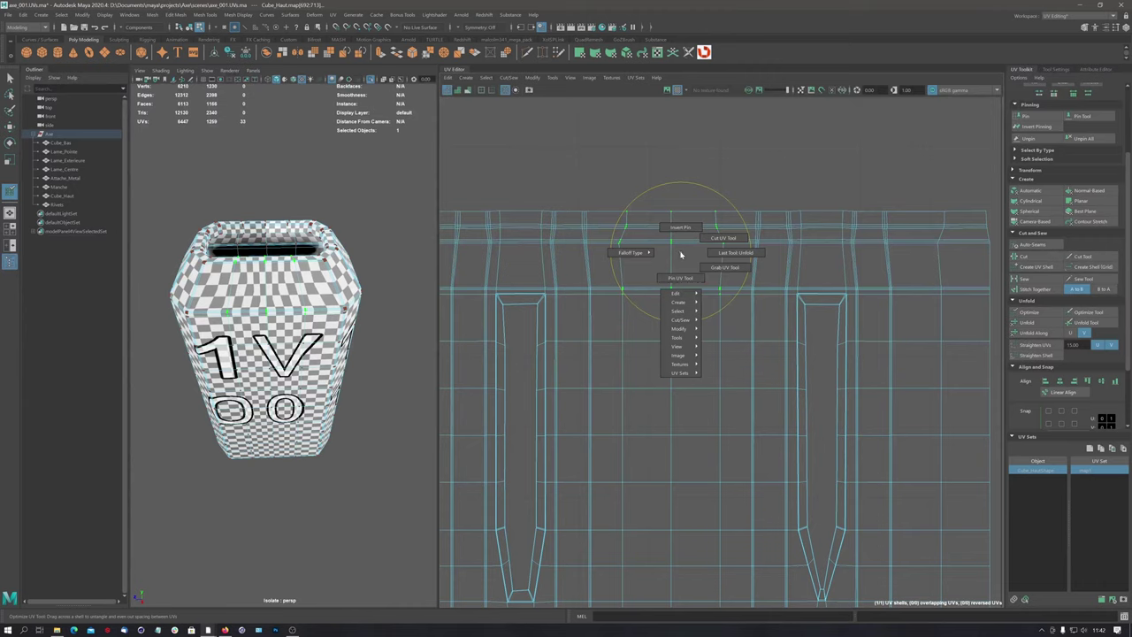
mouse_move(677, 337)
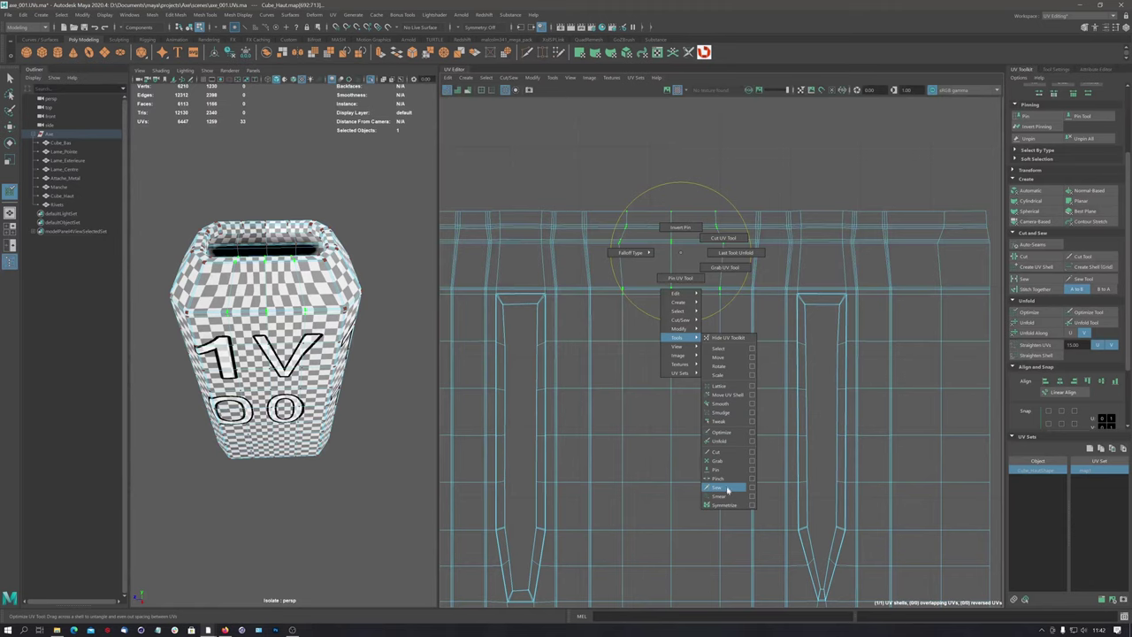
Place a UV lattice on the notch, moving top-right inward, right-middle right, centre left
click(720, 387)
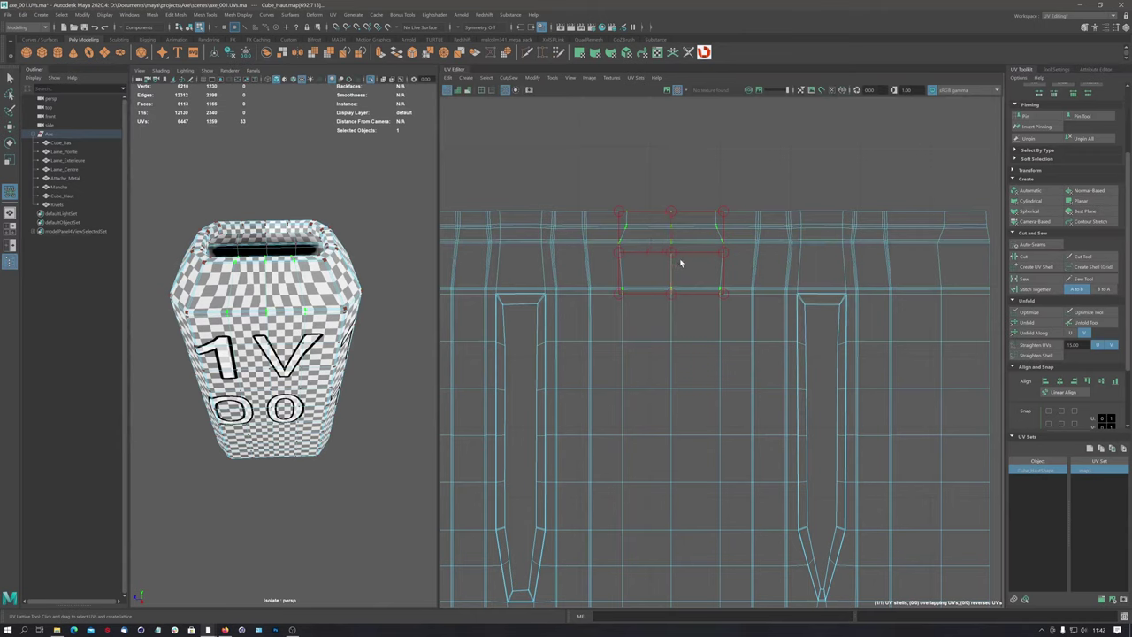
mouse_move(620, 216)
mouse_down()
mouse_move(629, 205)
mouse_move(657, 213)
mouse_up()
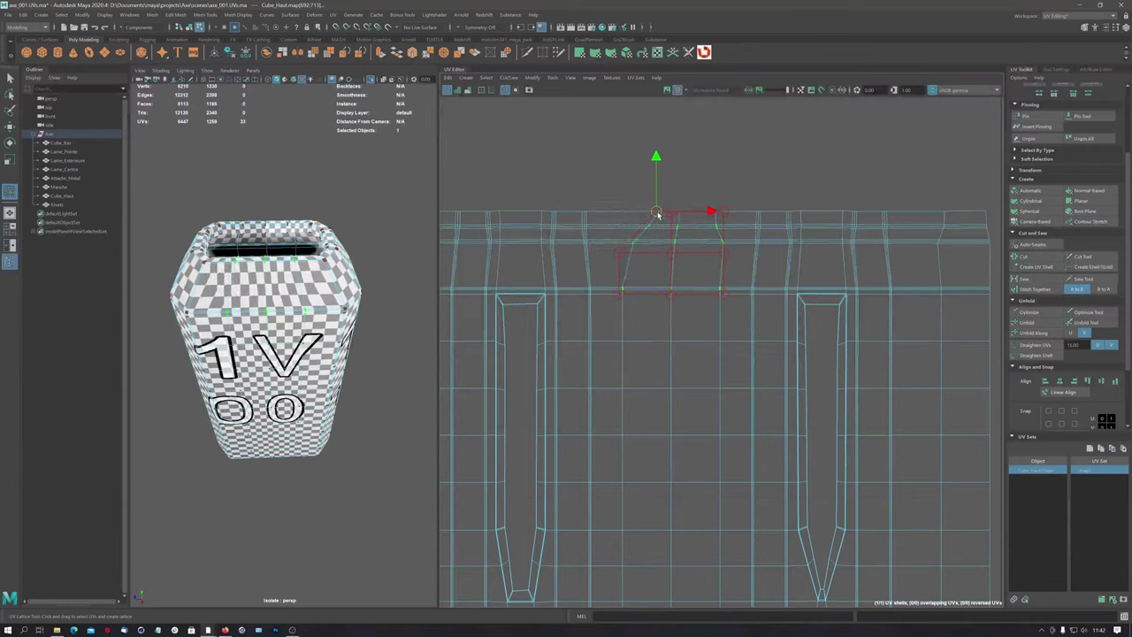
click(723, 213)
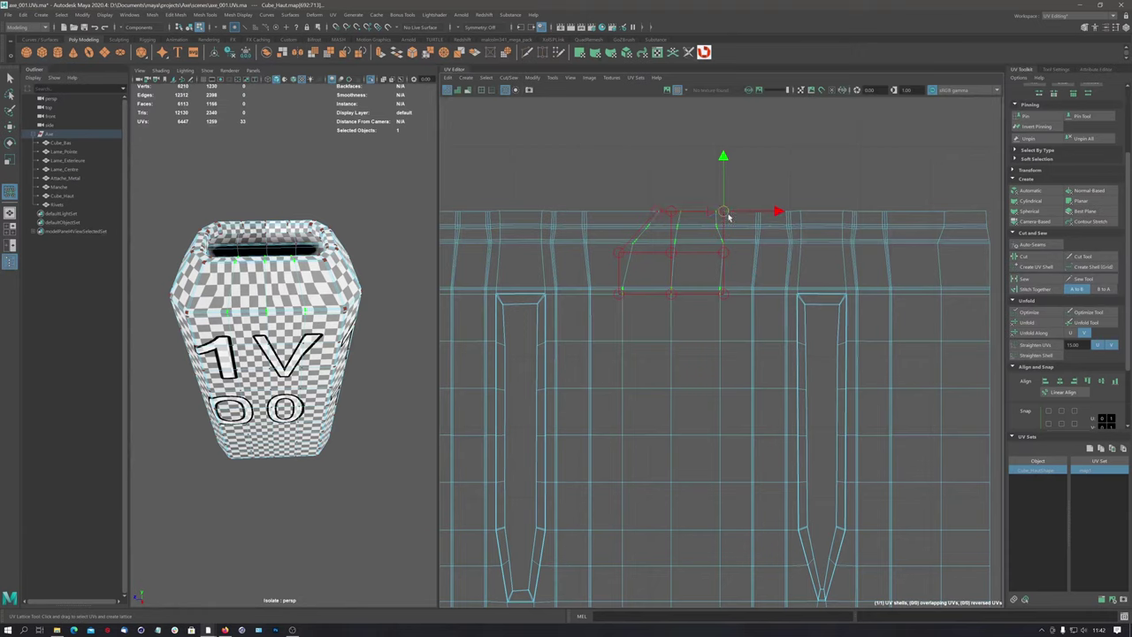
drag(778, 212, 745, 212)
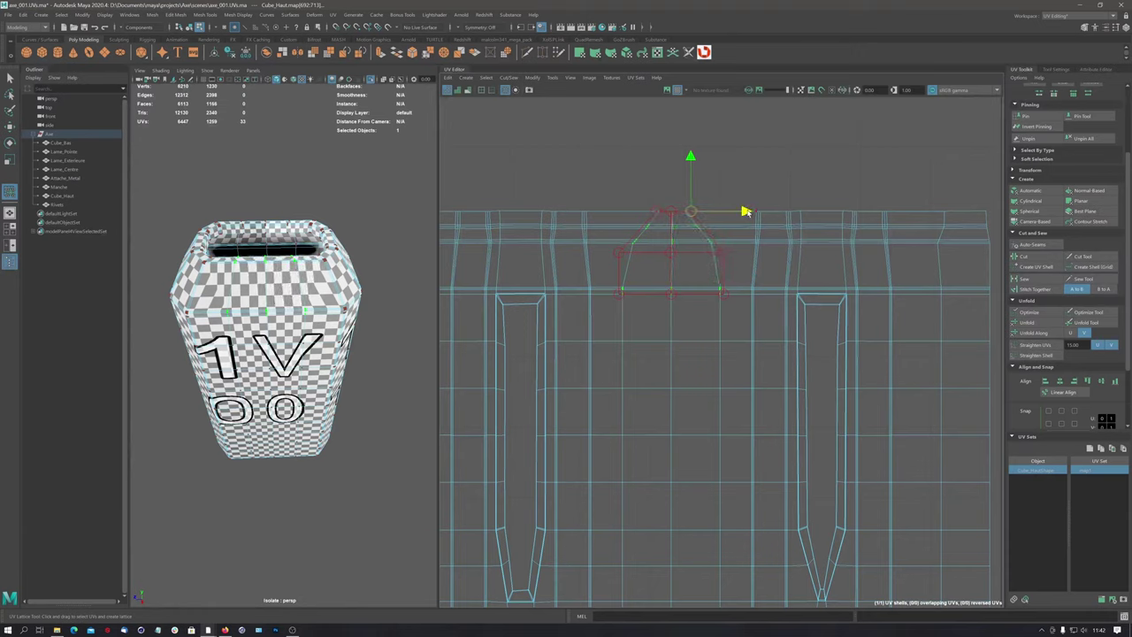
click(724, 255)
mouse_move(776, 251)
mouse_down()
mouse_move(790, 251)
mouse_move(774, 254)
mouse_up()
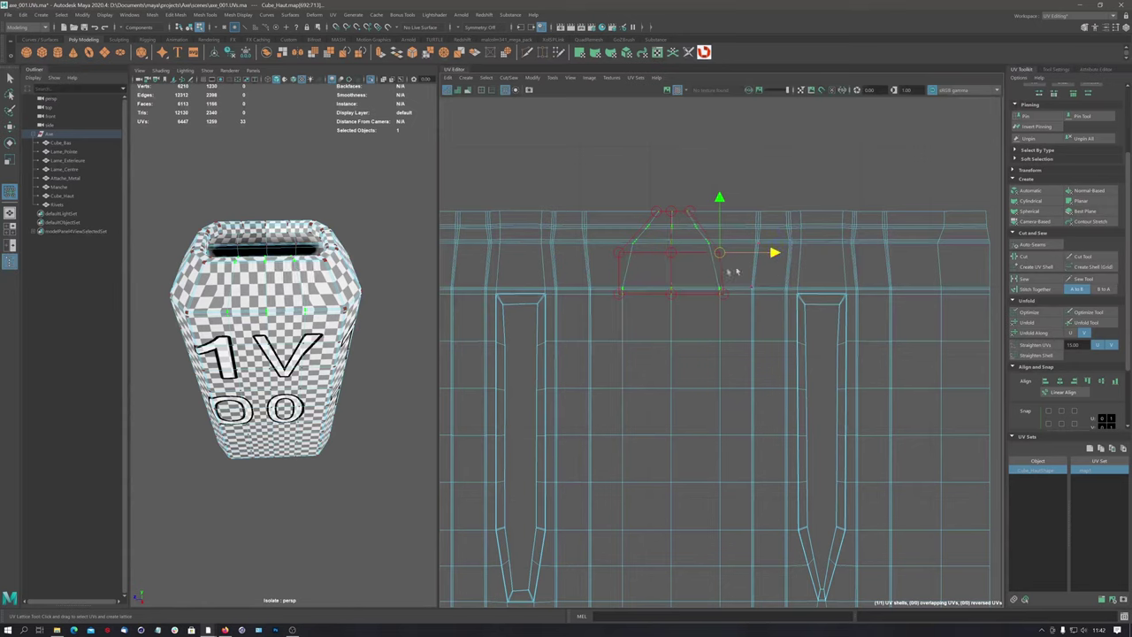
click(619, 256)
mouse_move(672, 253)
mouse_down()
mouse_move(661, 253)
mouse_move(673, 256)
mouse_up()
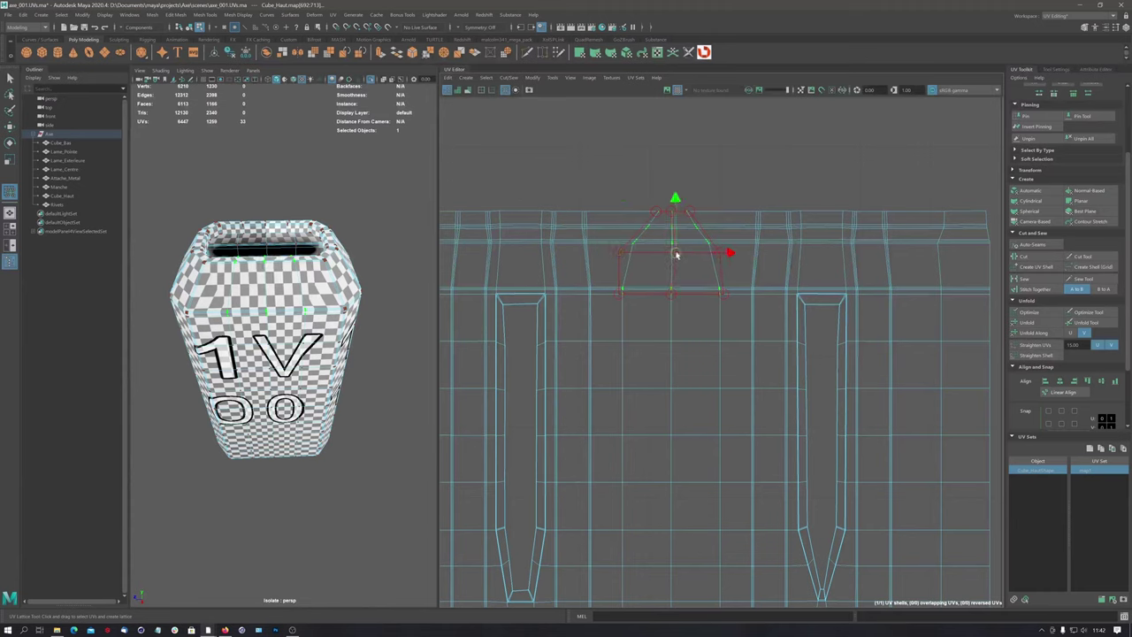
Select the notch's bottom-left lattice point and orbit to check the texture and underside slot
click(621, 294)
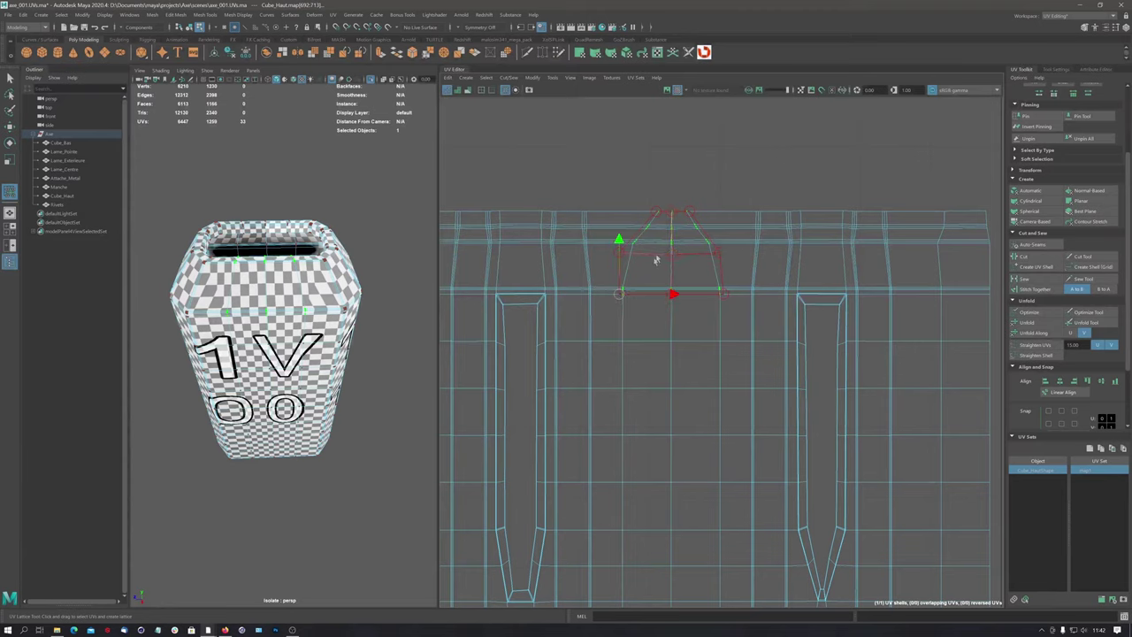
scroll(304, 288, down, 3)
mouse_move(359, 309)
alt+mouse_down()
mouse_move(329, 276)
mouse_move(257, 296)
alt+mouse_up()
scroll(265, 319, up, 5)
alt+drag(283, 371, 281, 265)
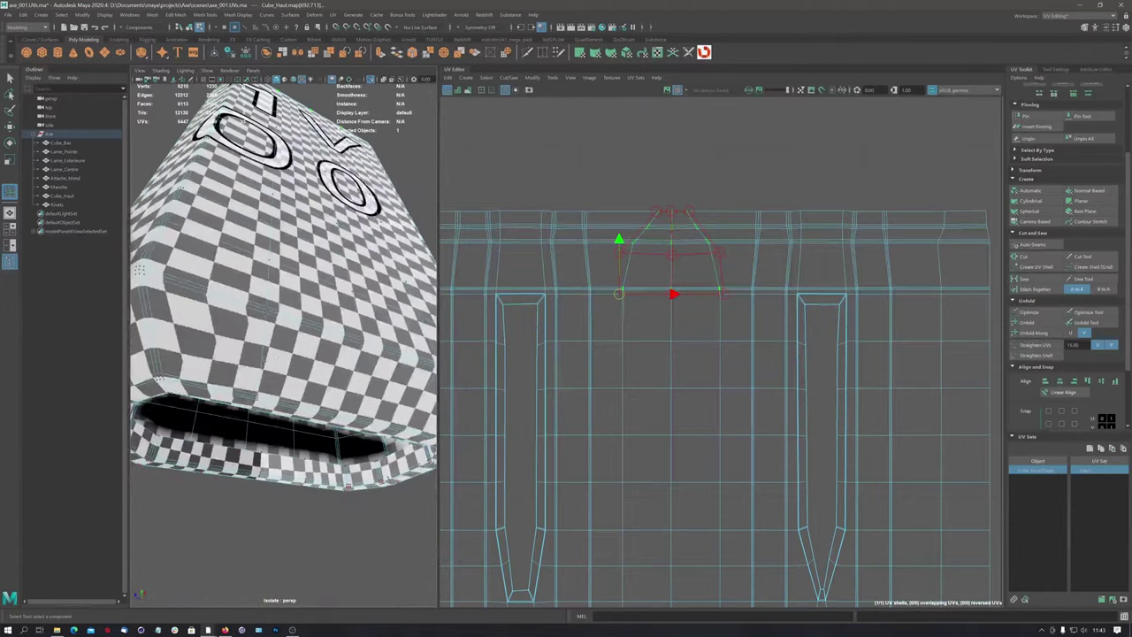
Marquee-select three UV columns at the bottom notch and show the move manipulator on them
alt+drag(203, 335, 190, 325)
scroll(658, 428, down, 2)
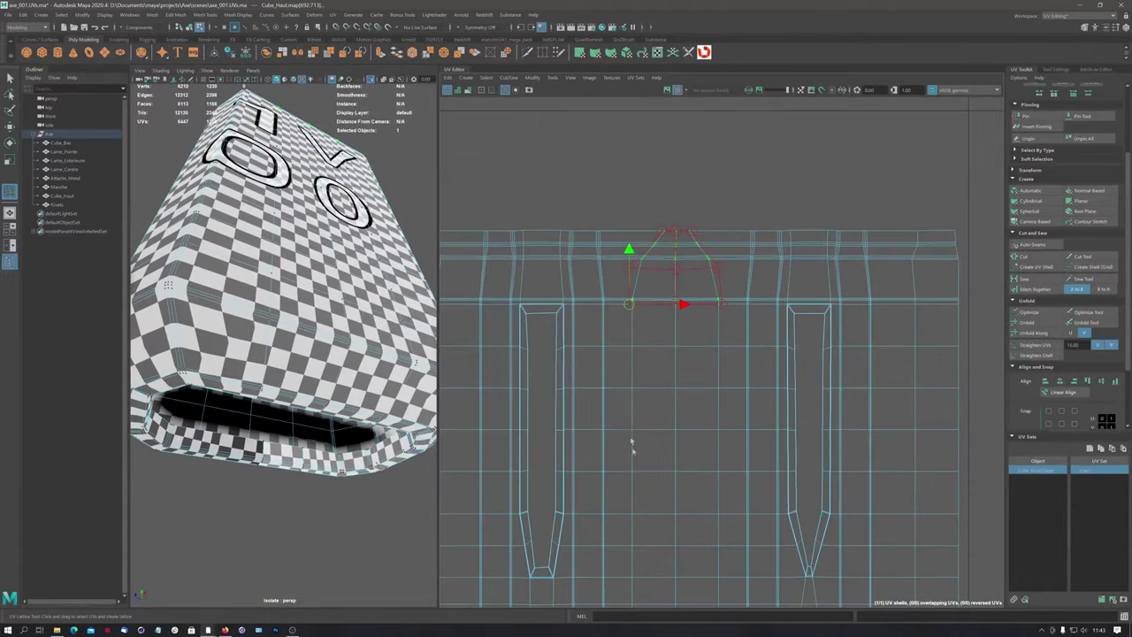
alt+middle_drag(632, 450, 669, 374)
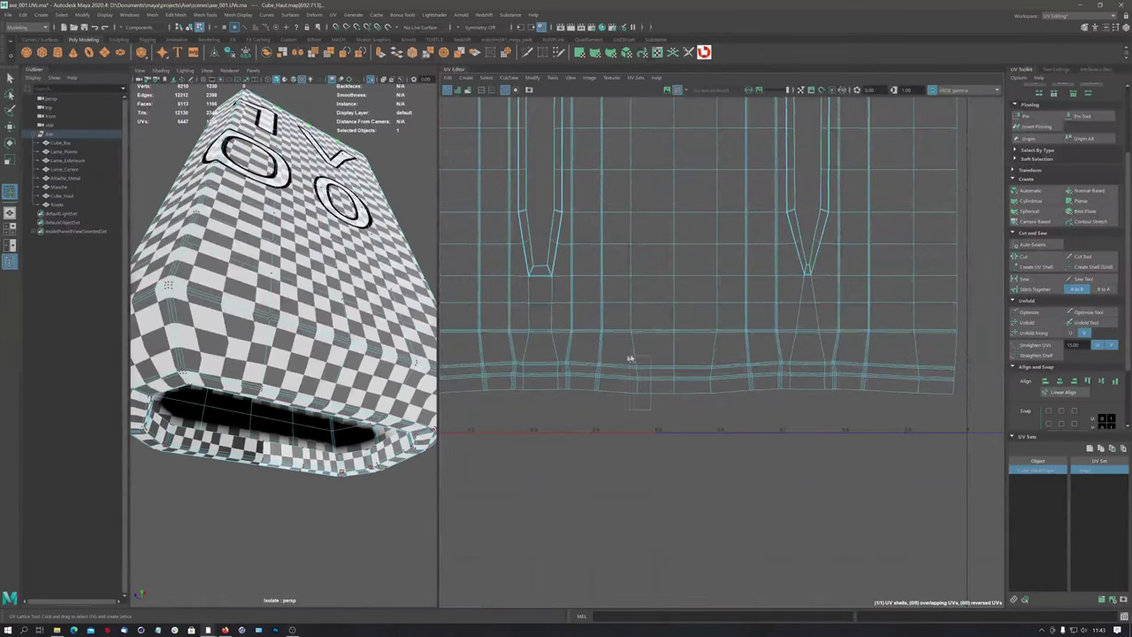
drag(629, 356, 642, 398)
shift+drag(713, 354, 645, 397)
key(w)
drag(635, 367, 629, 365)
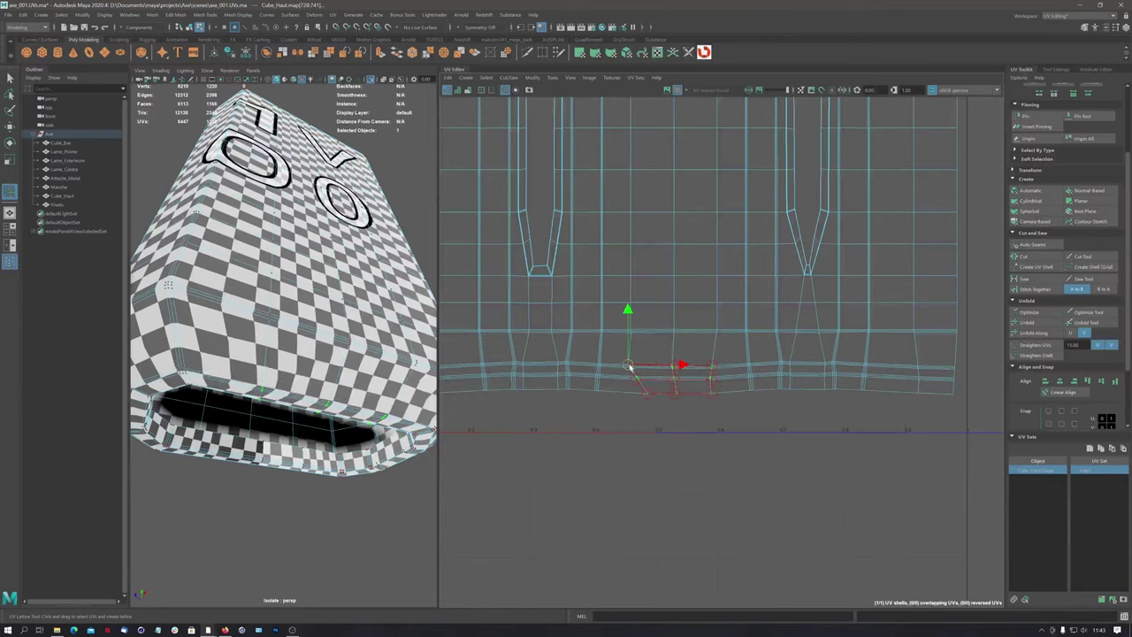
Orbit the model to view the 1V 00 lettering from above and front, then zoom out
alt+drag(283, 292, 292, 283)
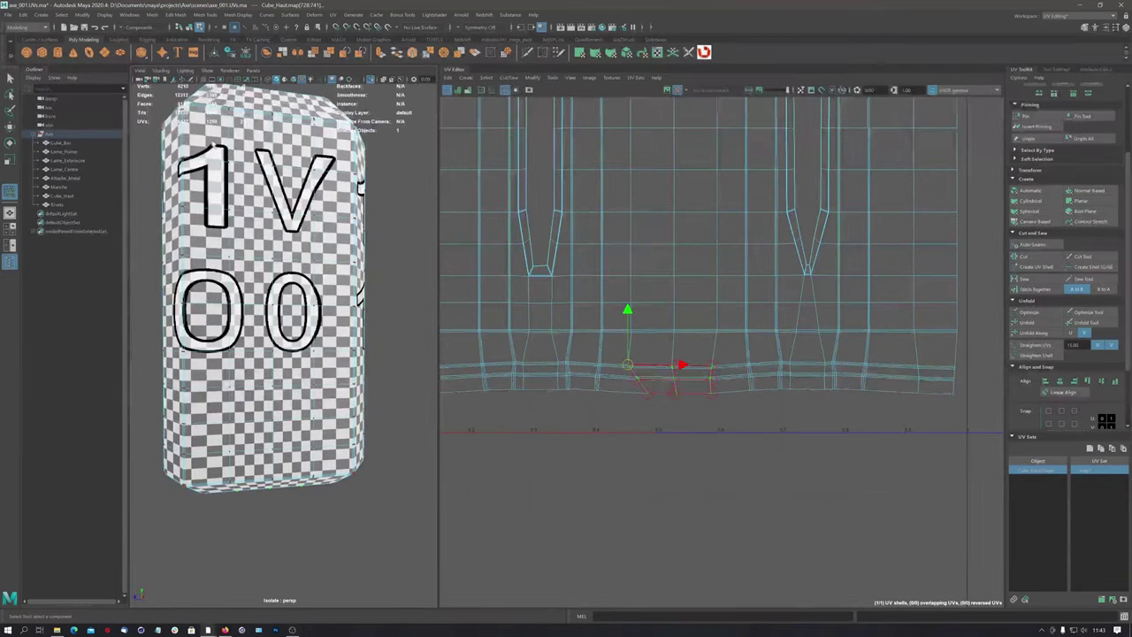
alt+drag(216, 157, 243, 122)
alt+drag(279, 334, 192, 331)
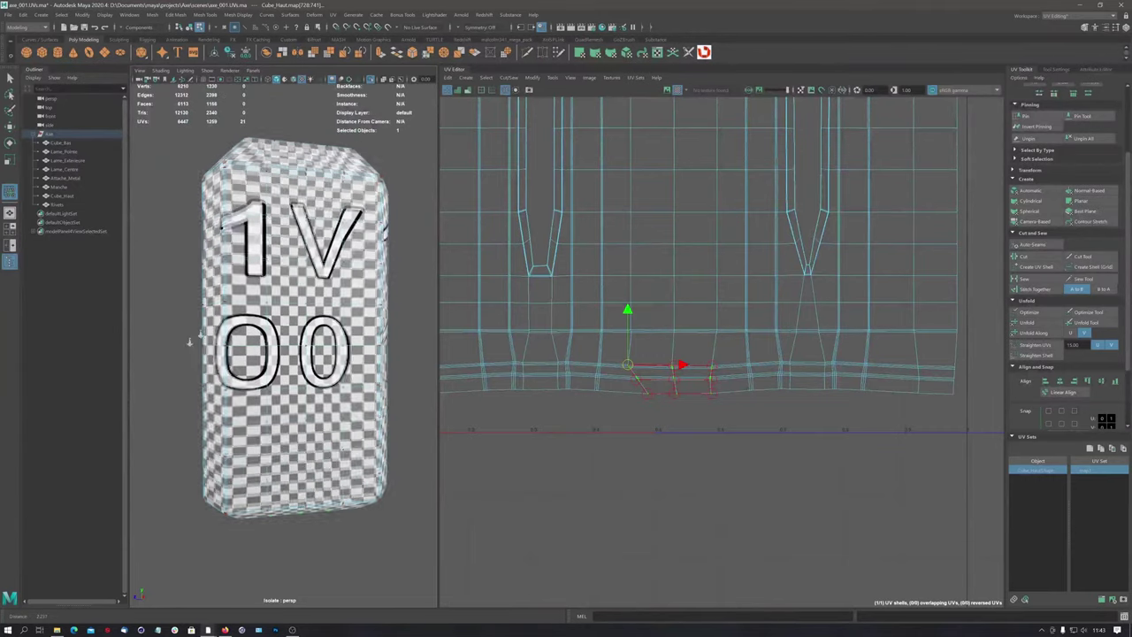
scroll(604, 348, down, 2)
scroll(604, 348, down, 2)
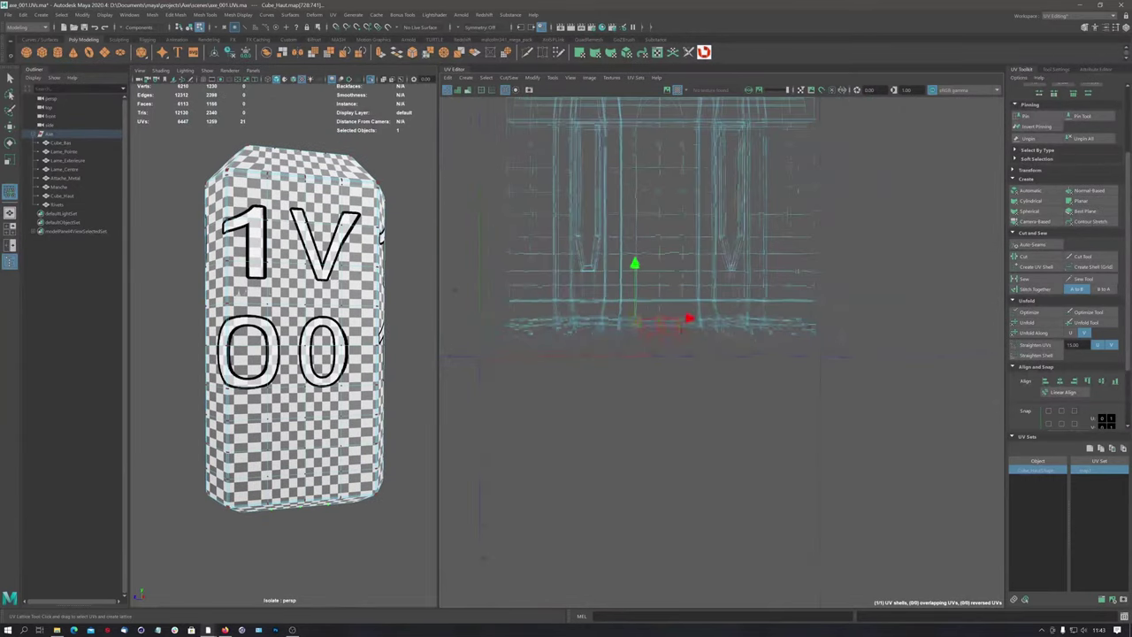
scroll(604, 348, down, 2)
scroll(604, 347, down, 2)
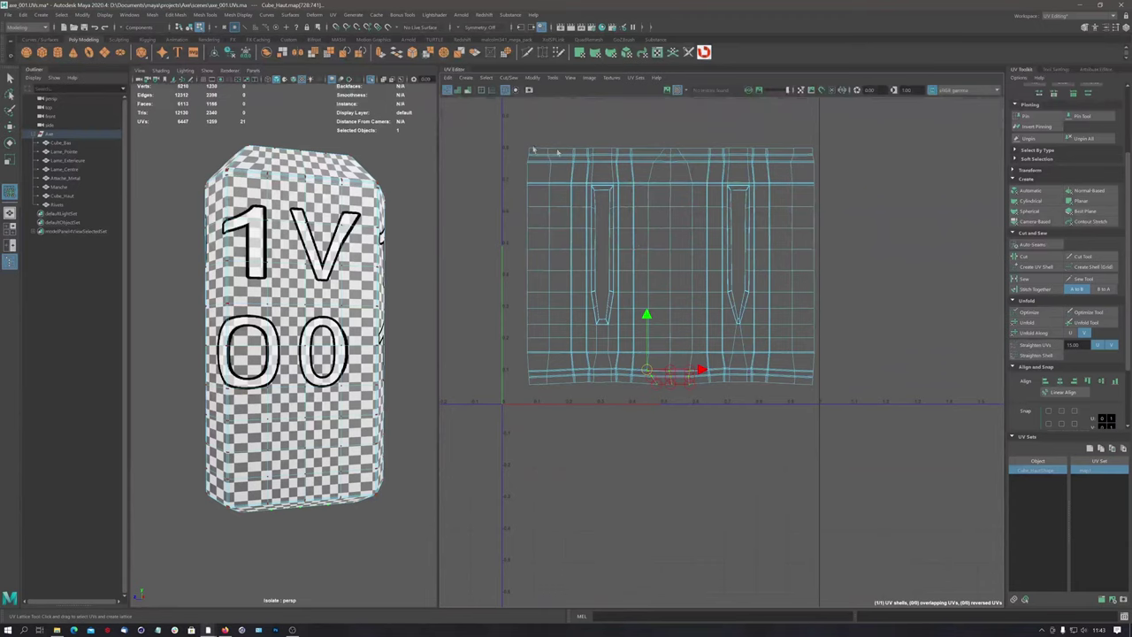
With the Move UV Tool, nudge the left-side UVs left and right-side UVs right, then check the checker texture
right_click(688, 283)
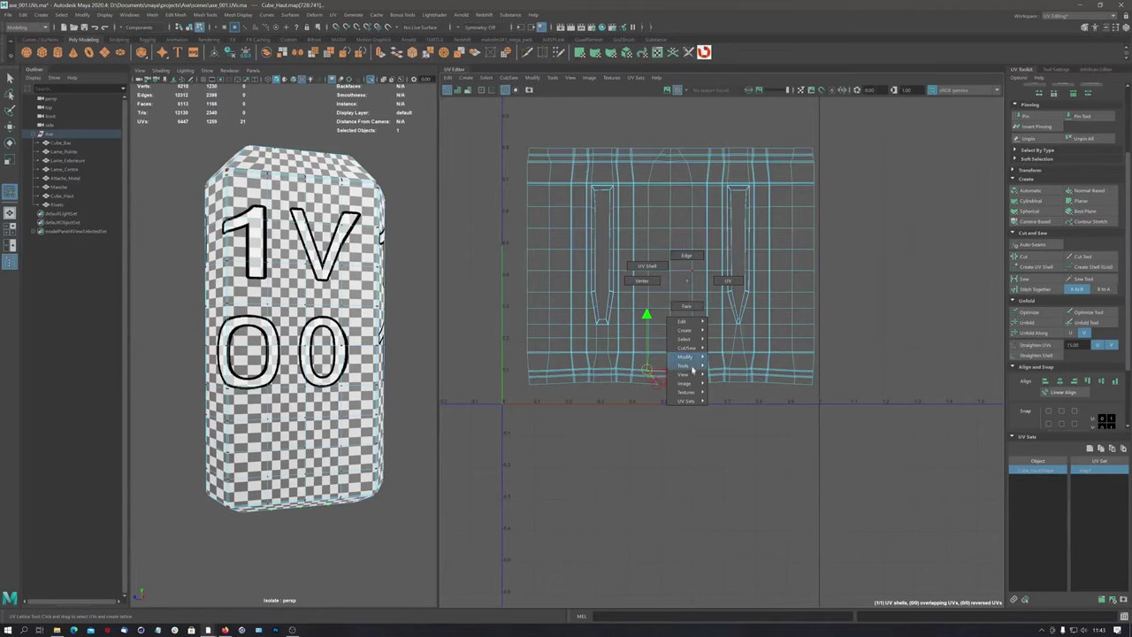
mouse_move(684, 366)
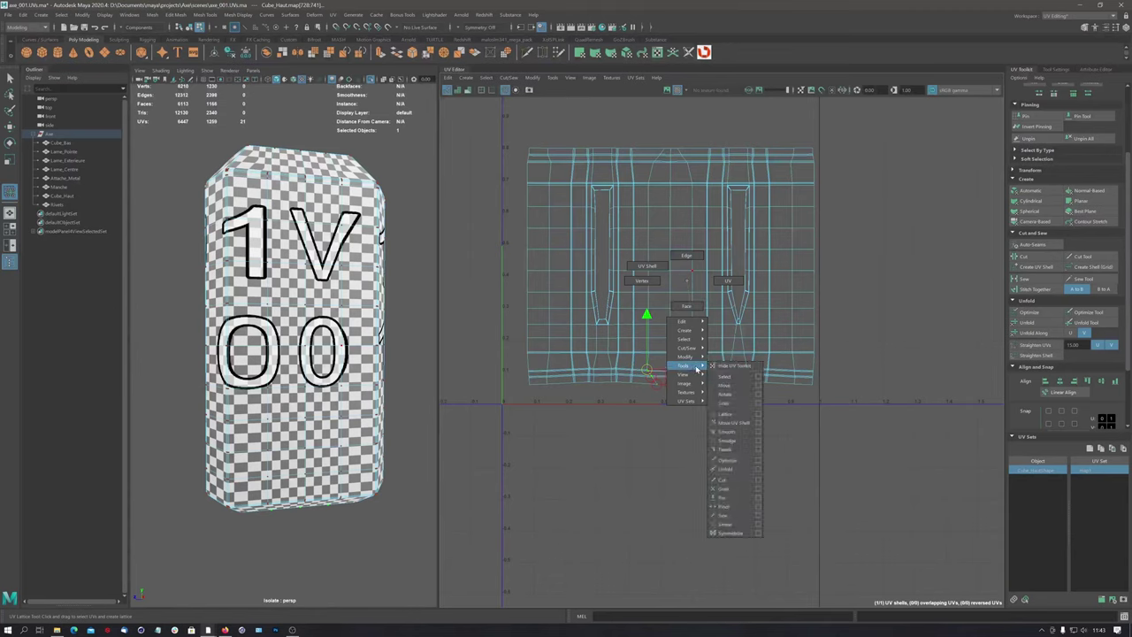
click(720, 385)
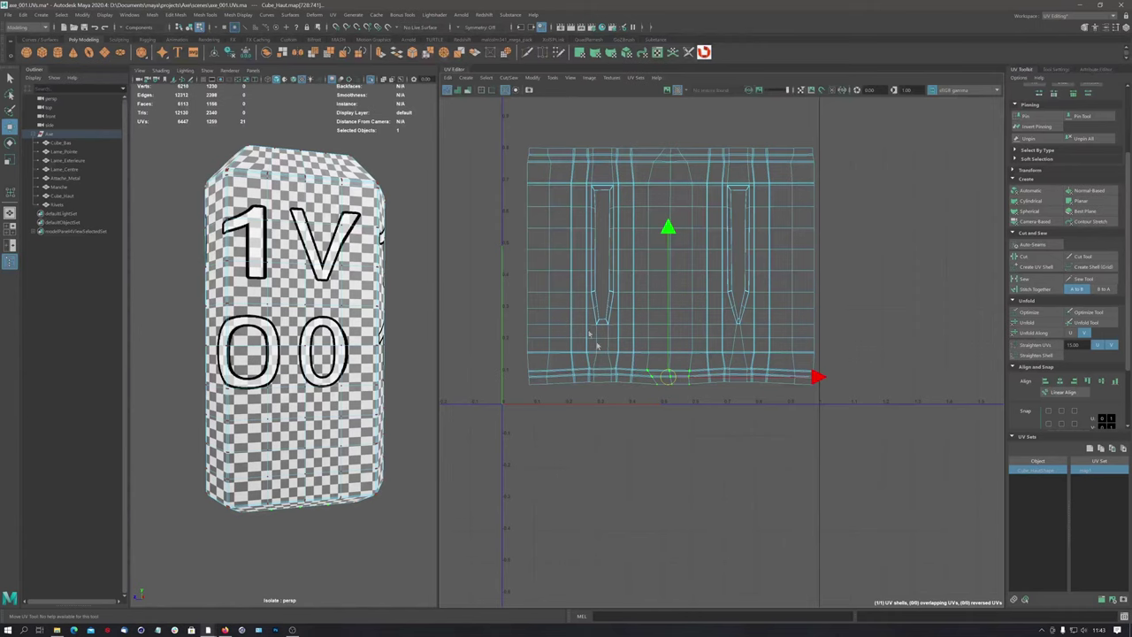
mouse_move(505, 133)
mouse_down()
mouse_move(665, 428)
mouse_move(646, 430)
mouse_up()
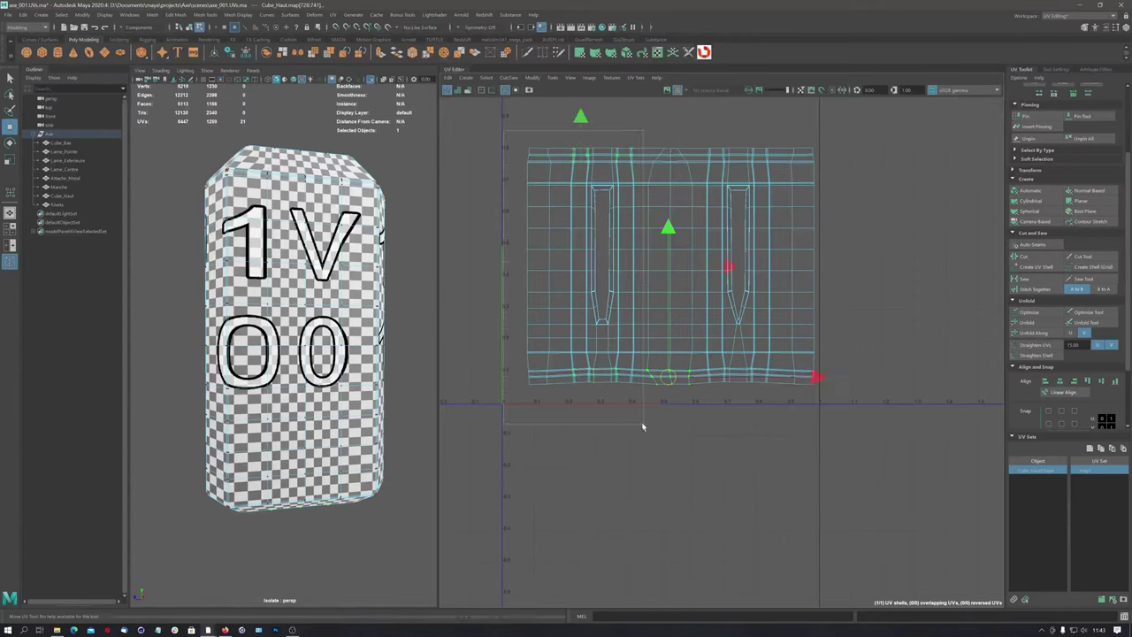
drag(737, 272, 724, 286)
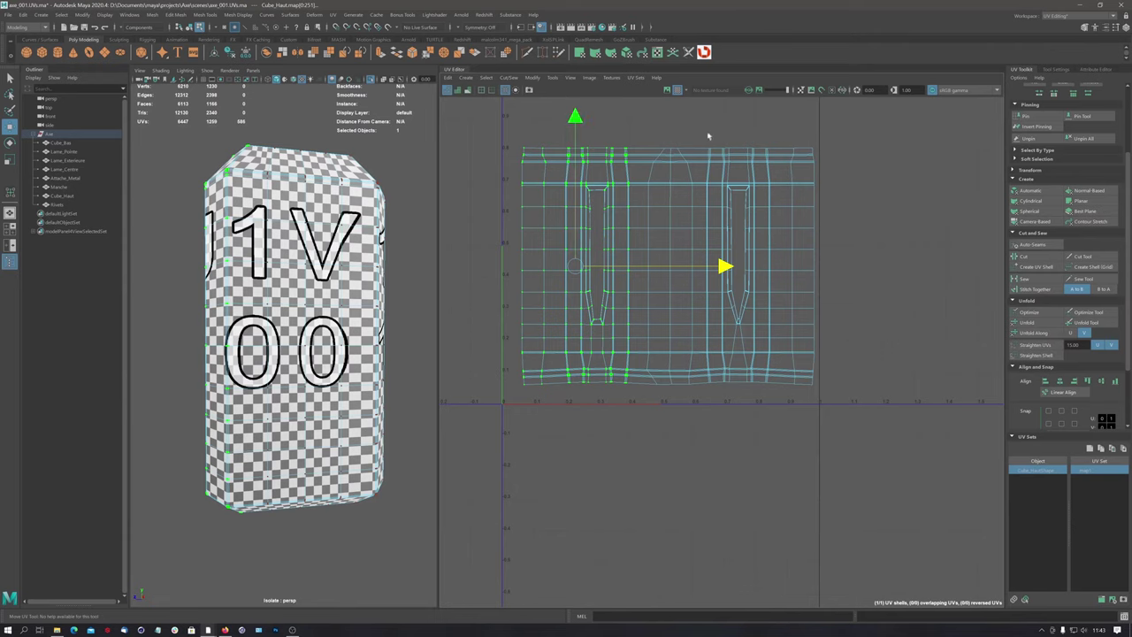
drag(700, 133, 874, 445)
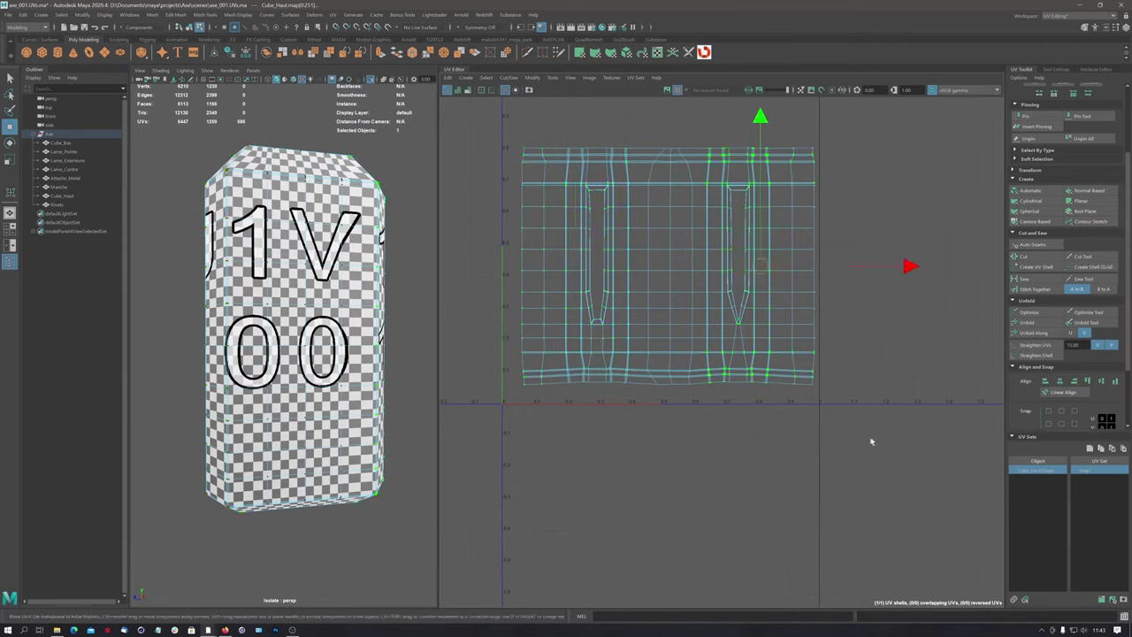
drag(909, 267, 916, 268)
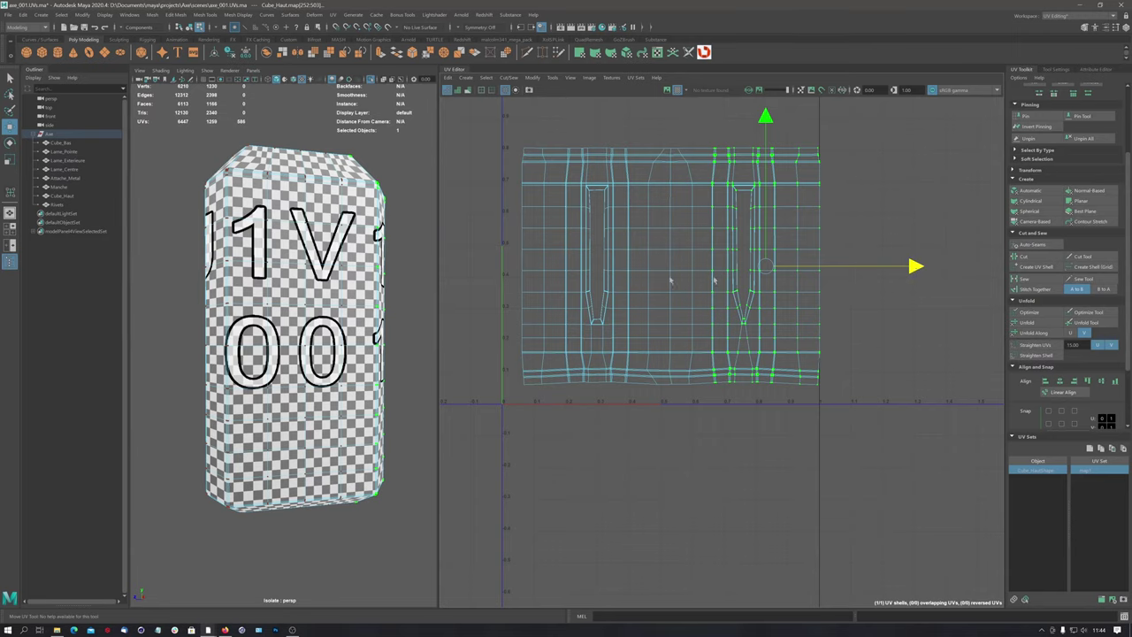
mouse_move(284, 282)
alt+mouse_down()
mouse_move(257, 318)
mouse_move(350, 311)
mouse_move(261, 242)
alt+mouse_up()
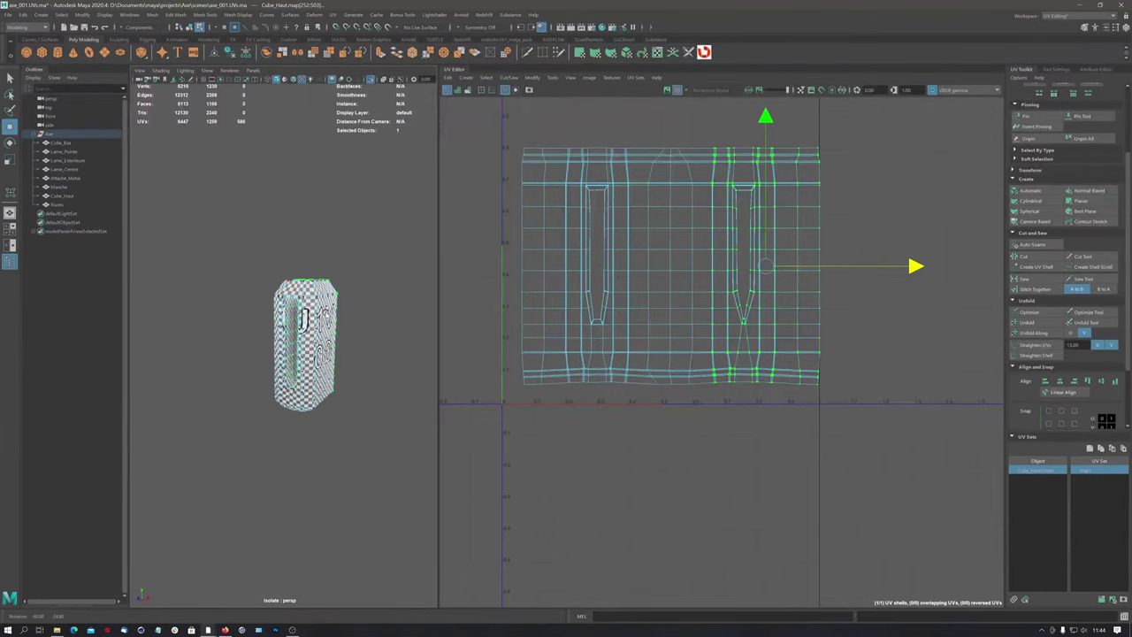
Compare Cube_Bas, Lame_Pointe, Rivets, Cube_Haut and Manche UVs in the Outliner, ending on Cube_Bas
click(64, 143)
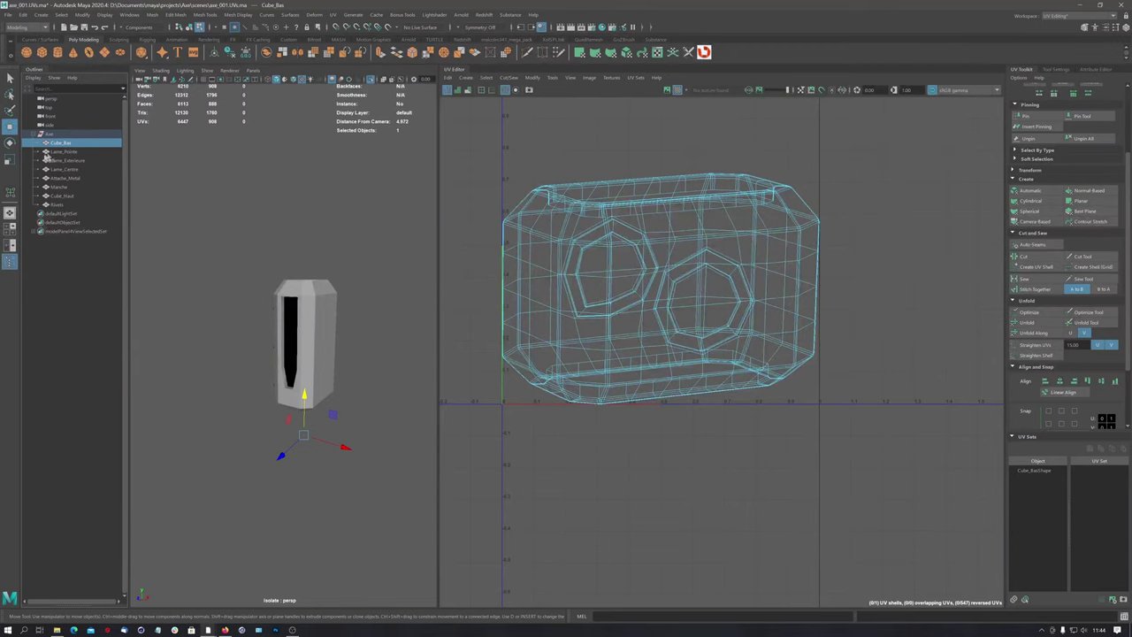
click(63, 152)
click(65, 145)
alt+middle_drag(599, 281, 690, 305)
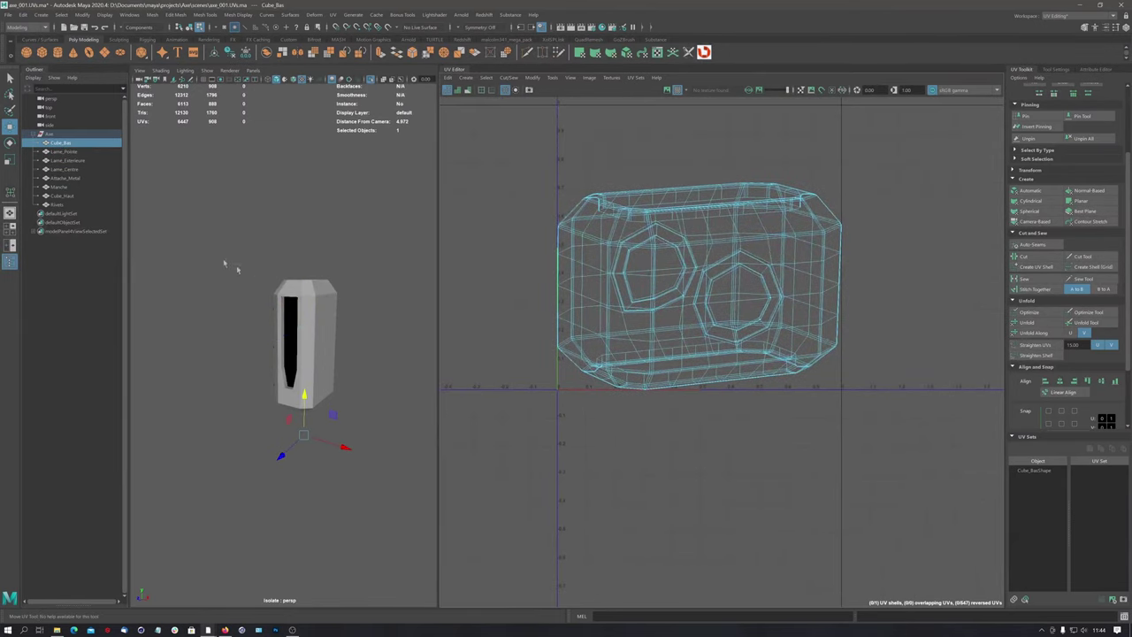
click(60, 204)
click(60, 196)
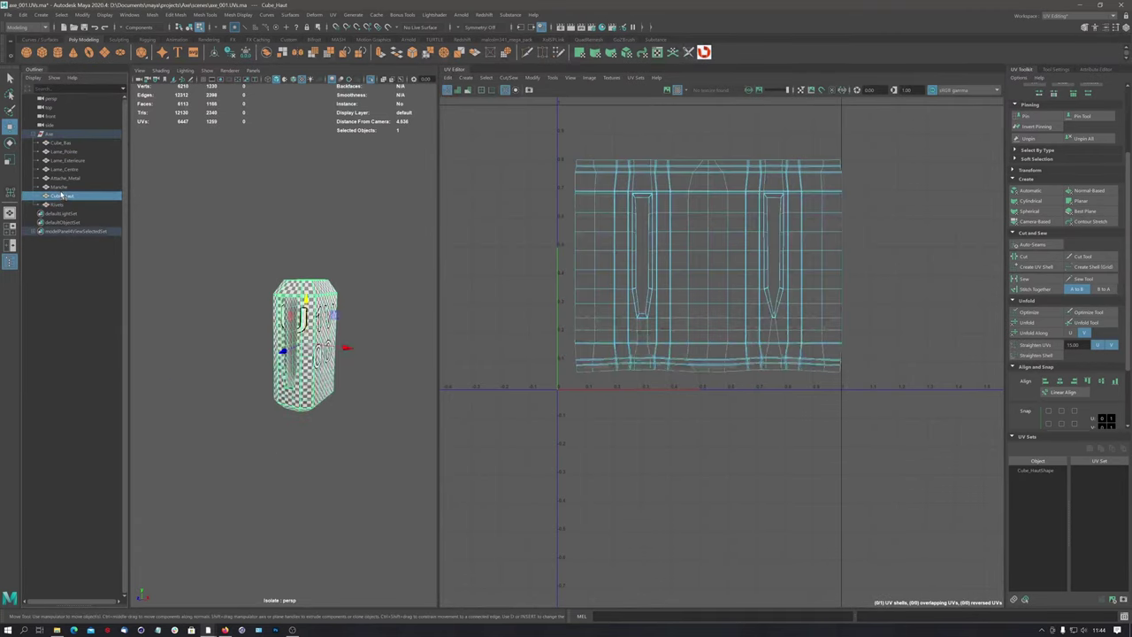
click(60, 186)
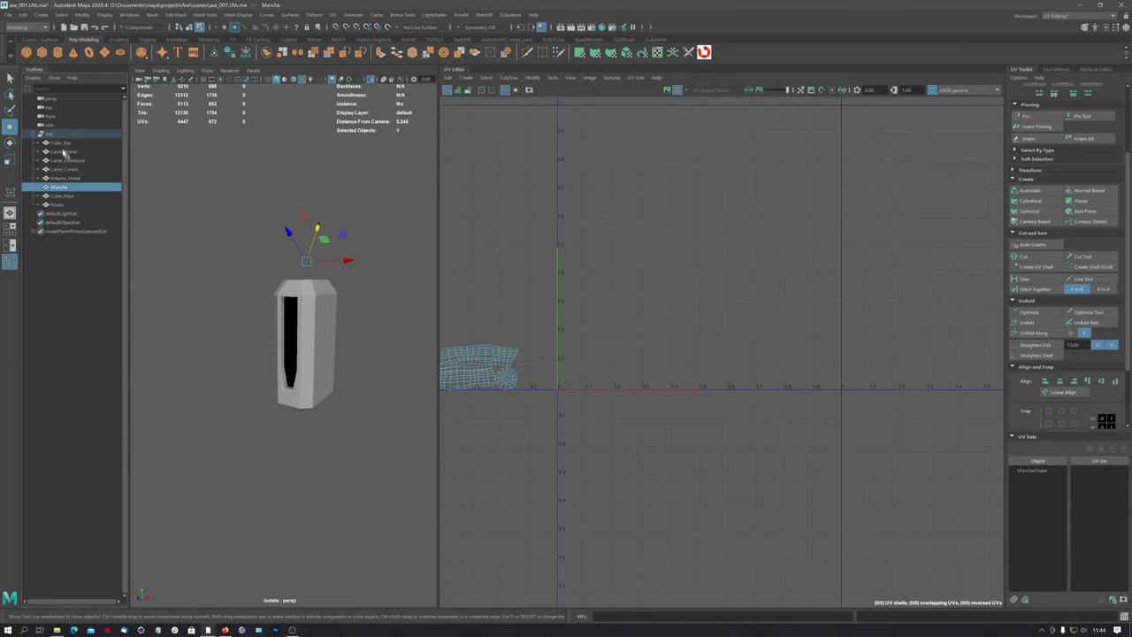
click(61, 143)
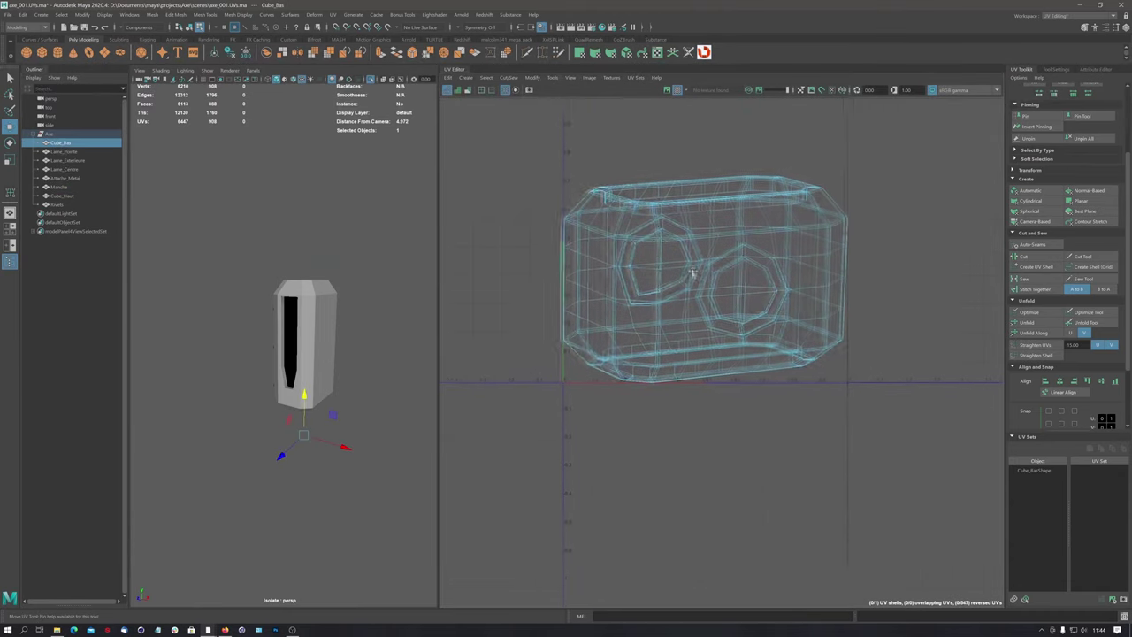